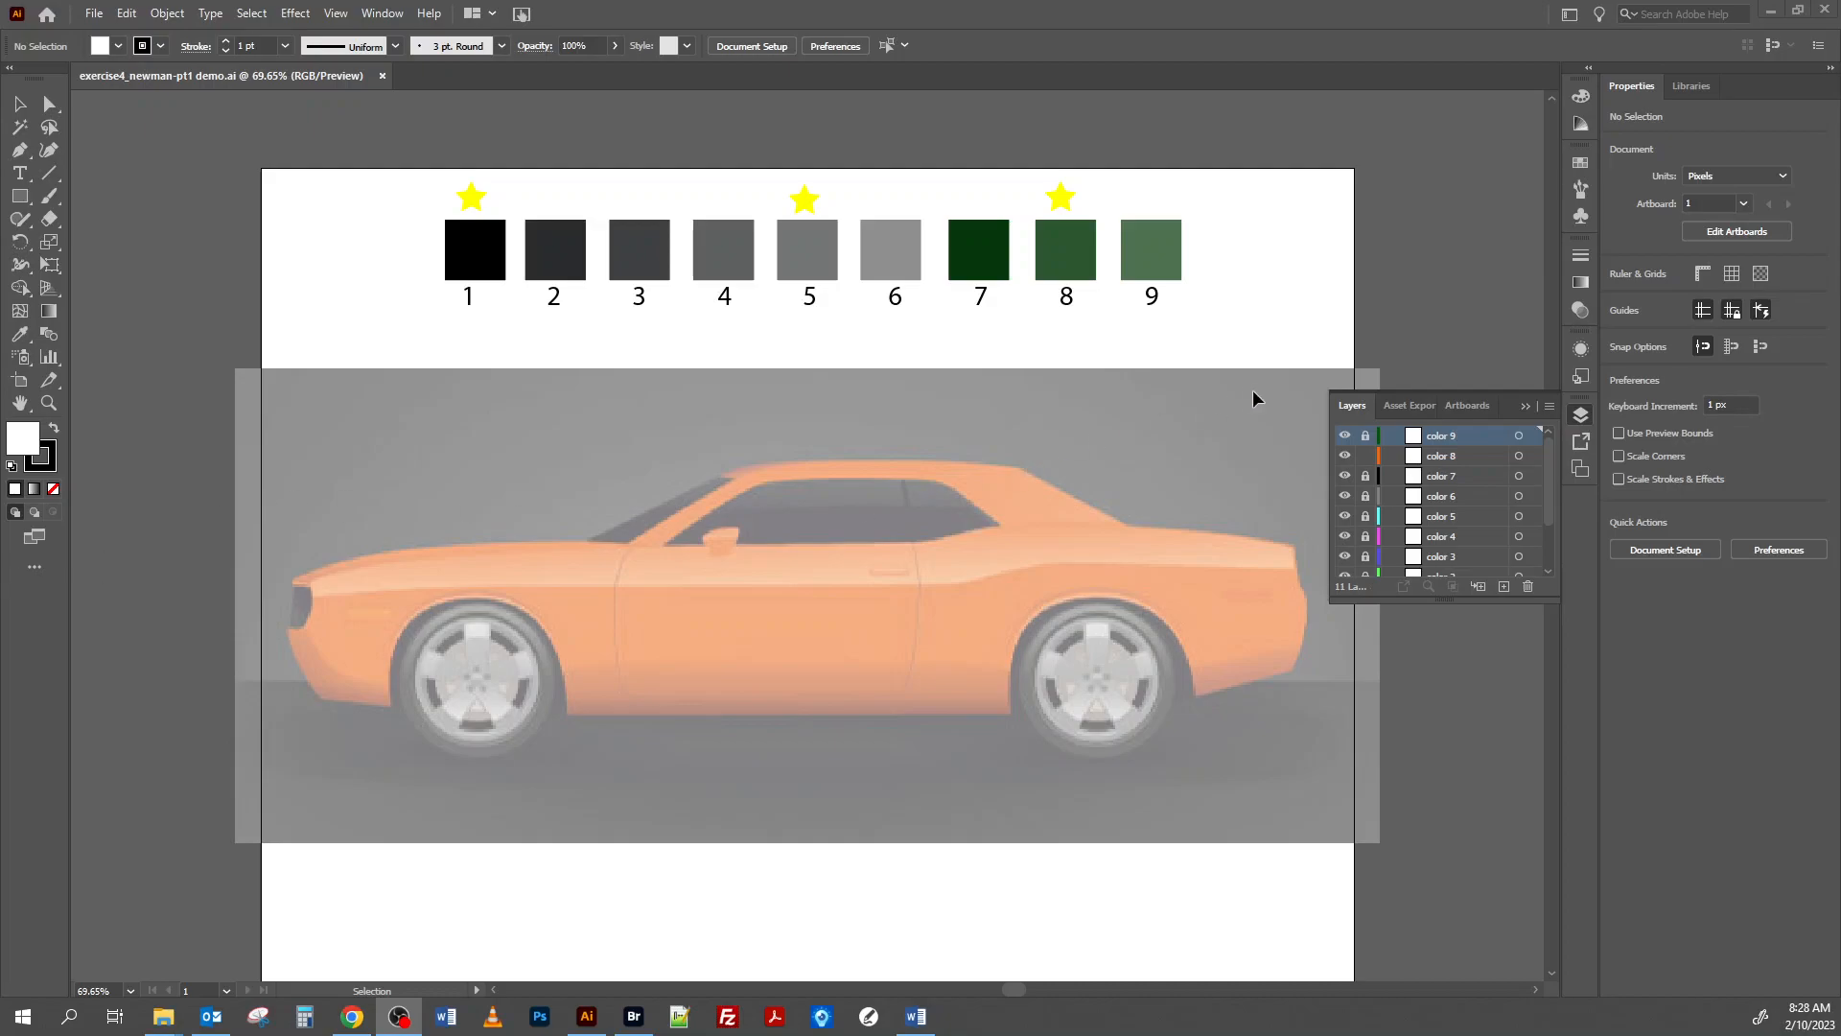
Separate the Layers panel from its group, collapse the remaining group, and enlarge Layers to list every layer.
{"action": "left_click_drag", "start_coordinate": [1348, 406], "coordinate": [1233, 199]}
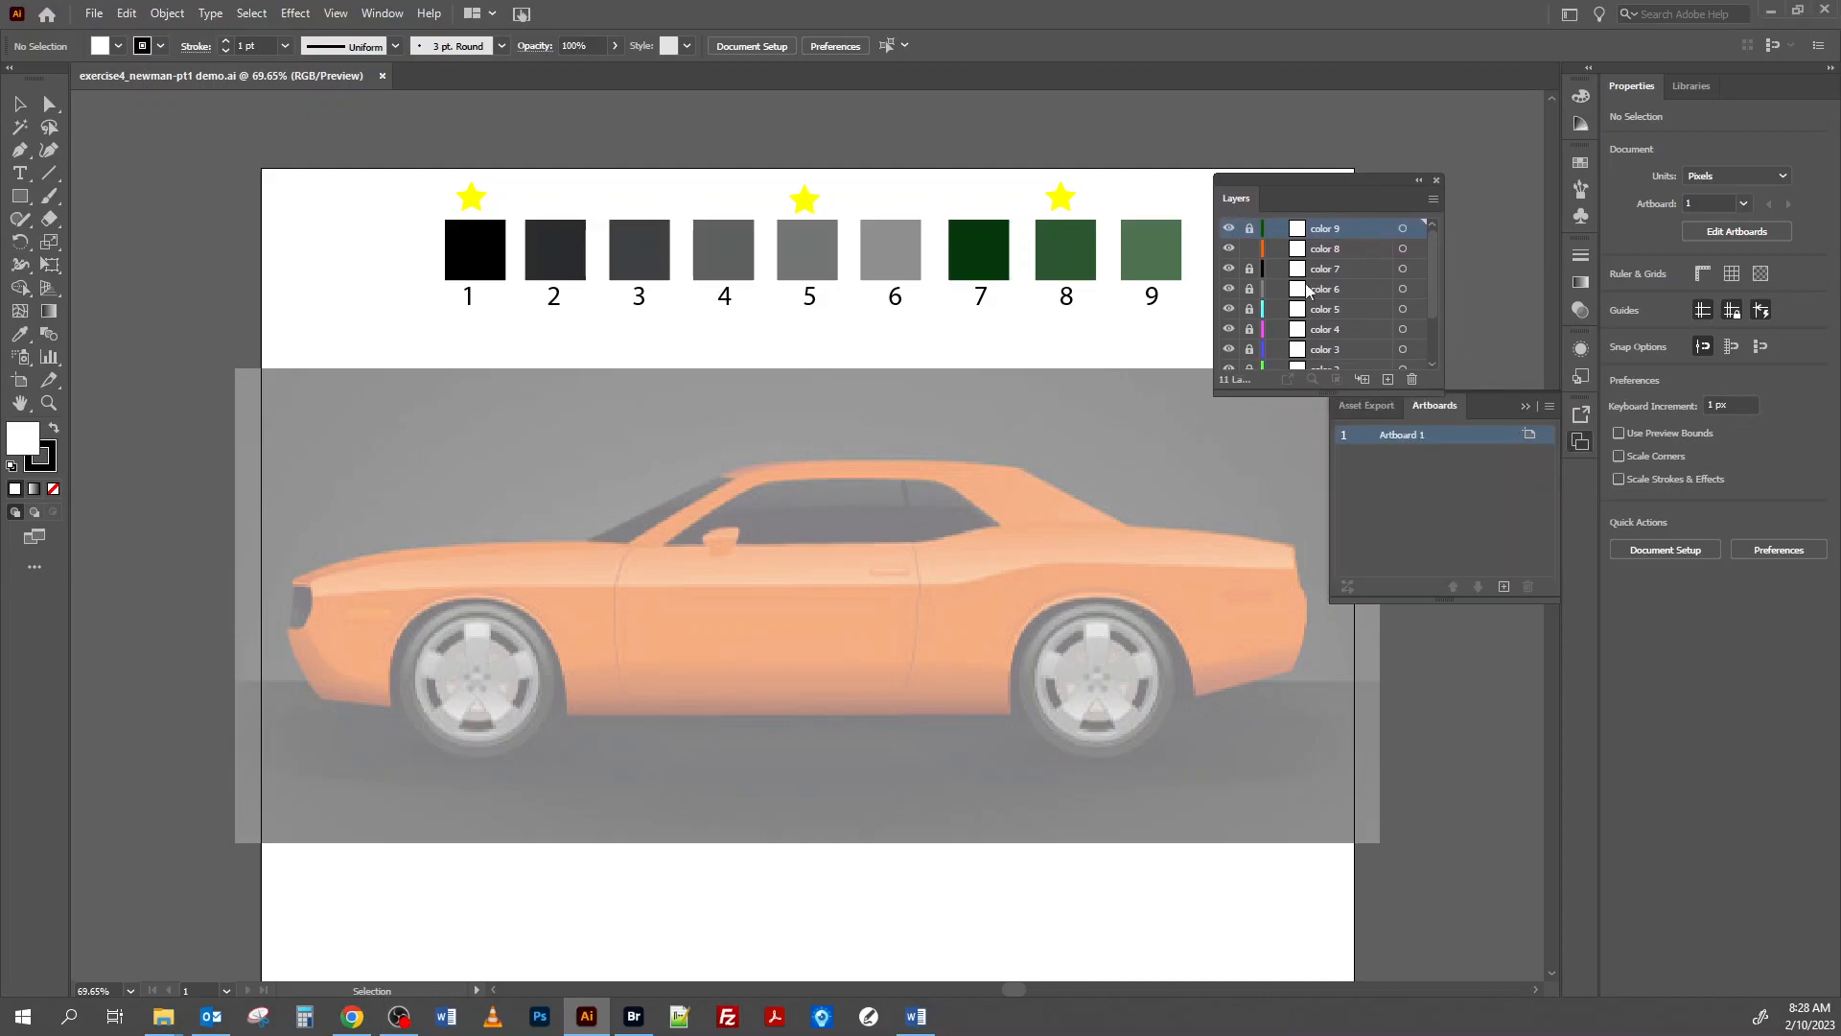
{"action": "left_click", "coordinate": [1527, 405]}
{"action": "left_click_drag", "start_coordinate": [1434, 391], "coordinate": [1438, 814]}
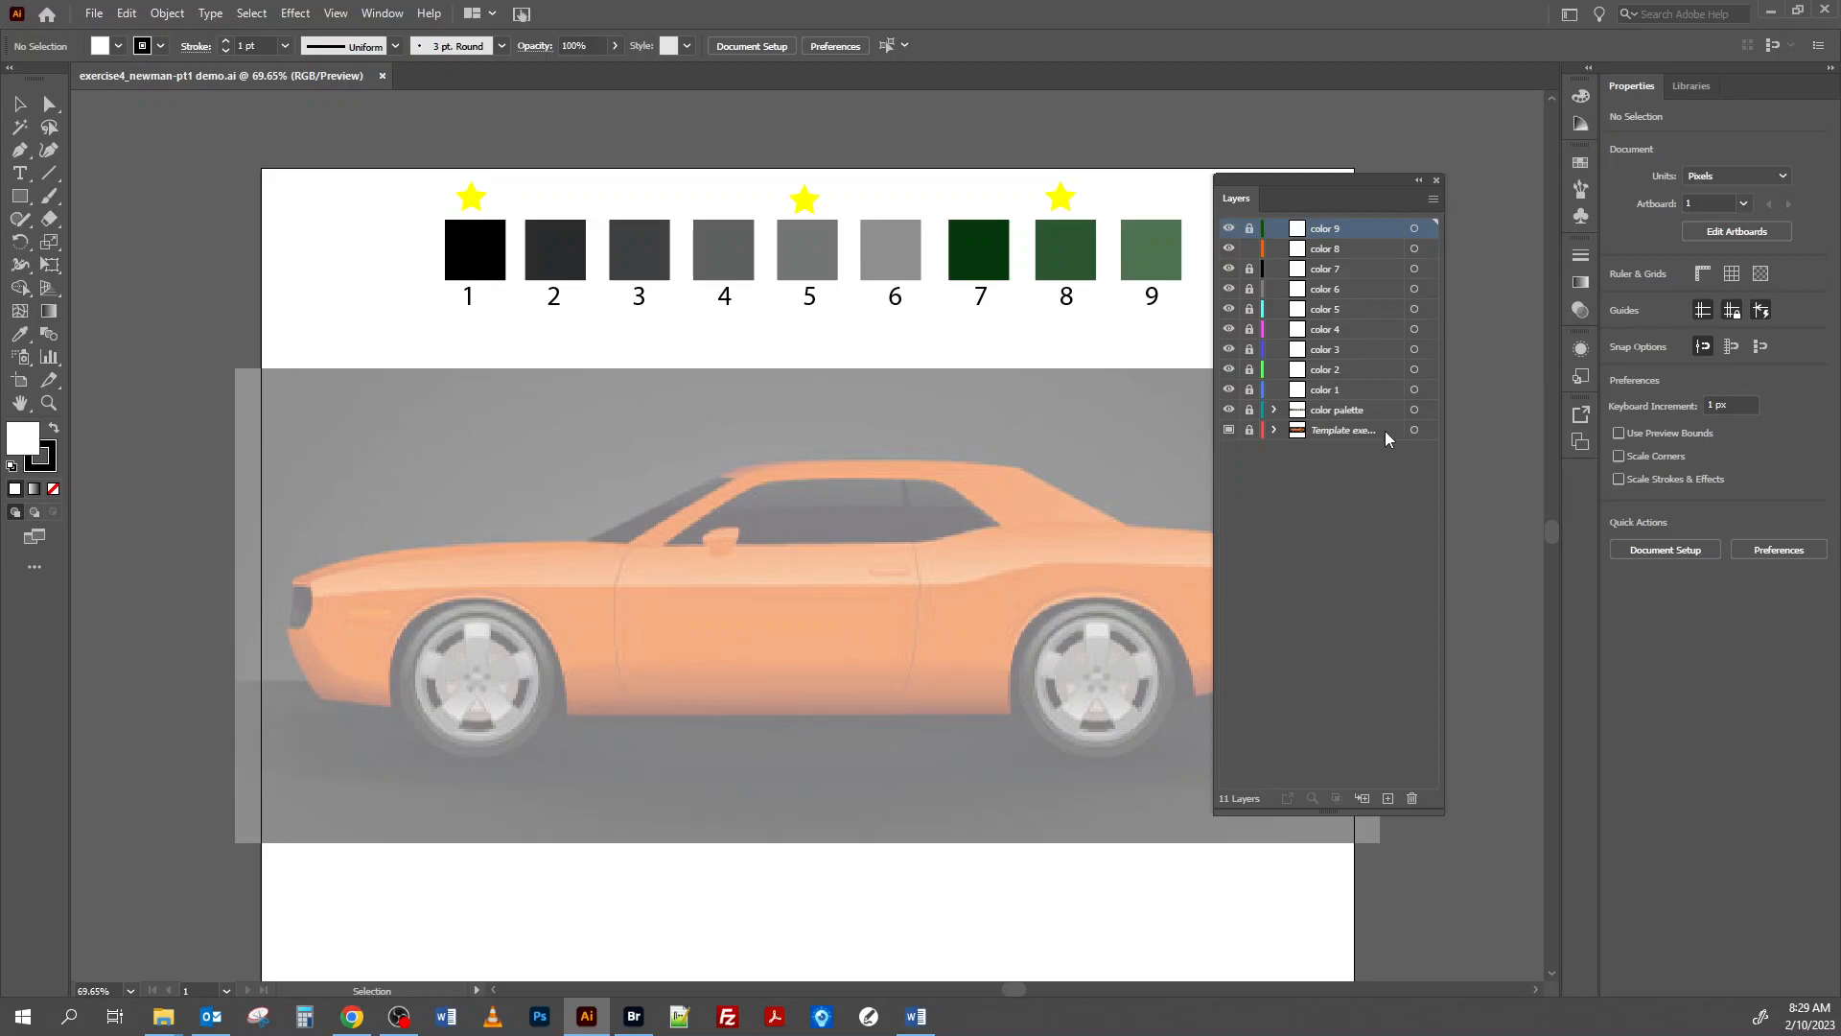
Review the layer options of the "Template exercise4.jpg" layer, including its template and image-dimming settings.
{"action": "left_click", "coordinate": [1434, 198]}
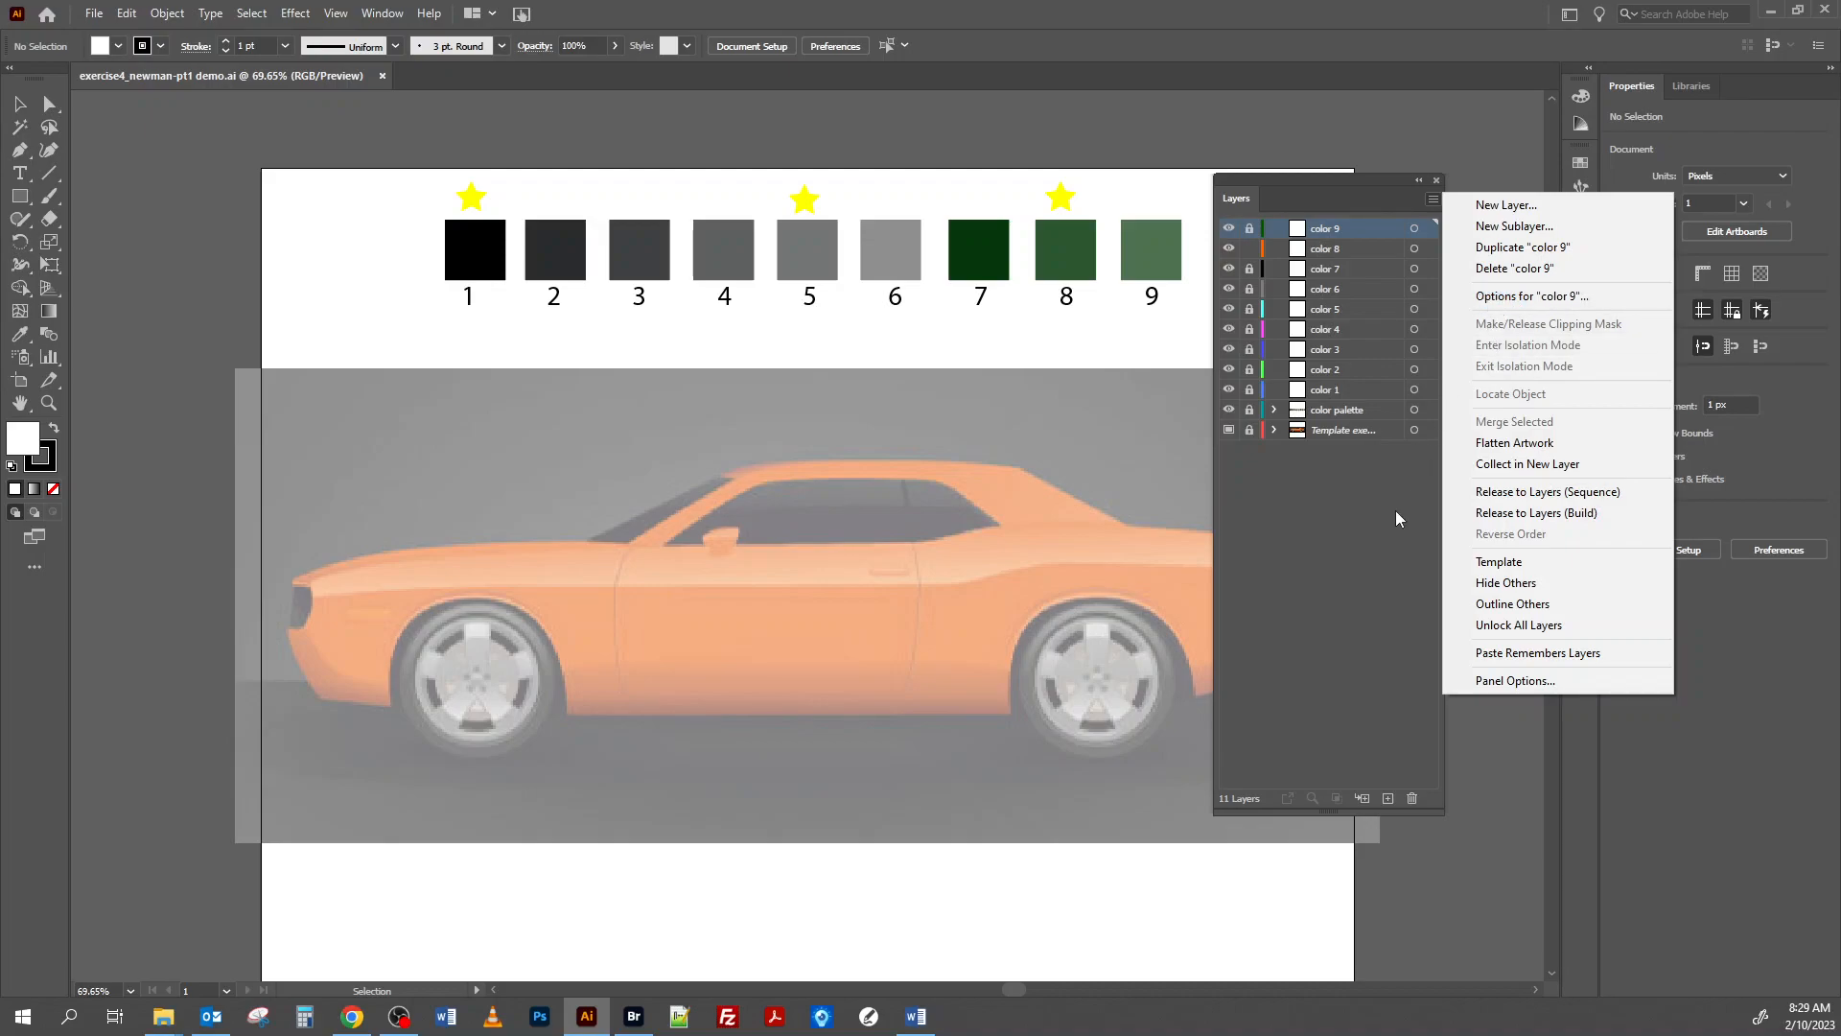
{"action": "left_click", "coordinate": [1362, 527]}
{"action": "left_click", "coordinate": [1354, 432]}
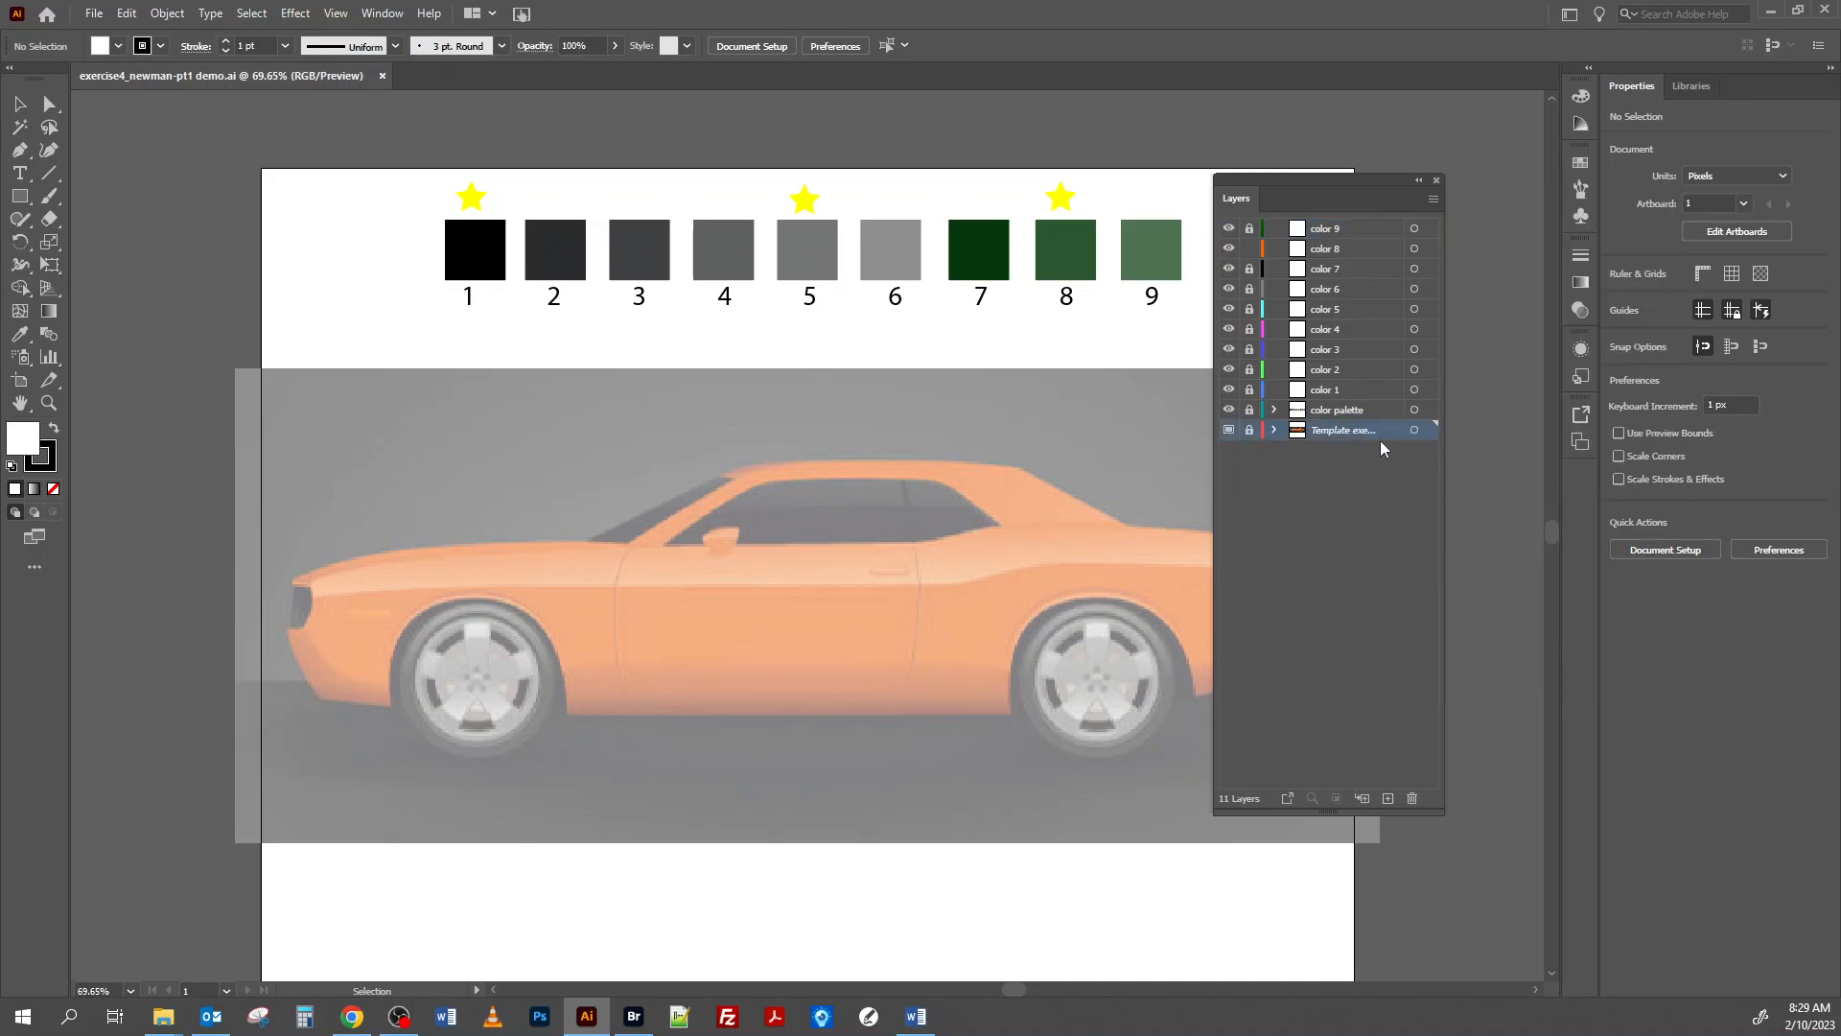
{"action": "left_click", "coordinate": [1433, 199]}
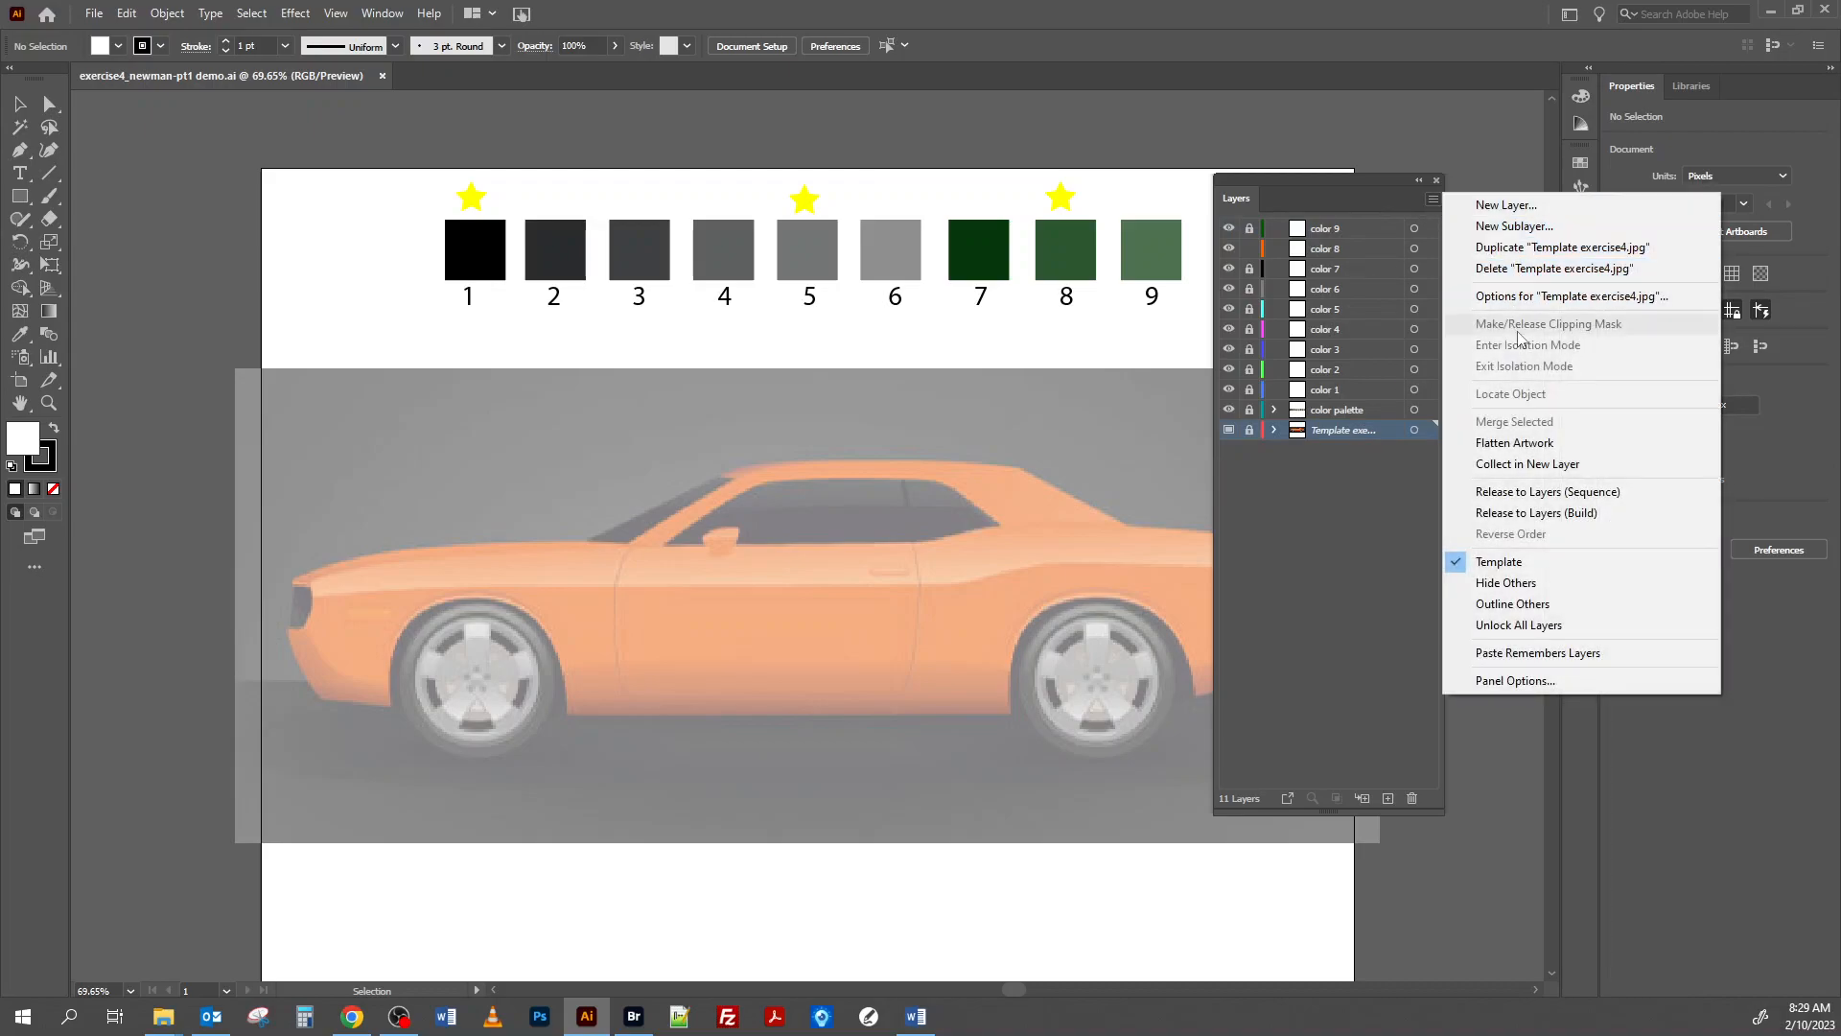
{"action": "left_click", "coordinate": [1580, 297]}
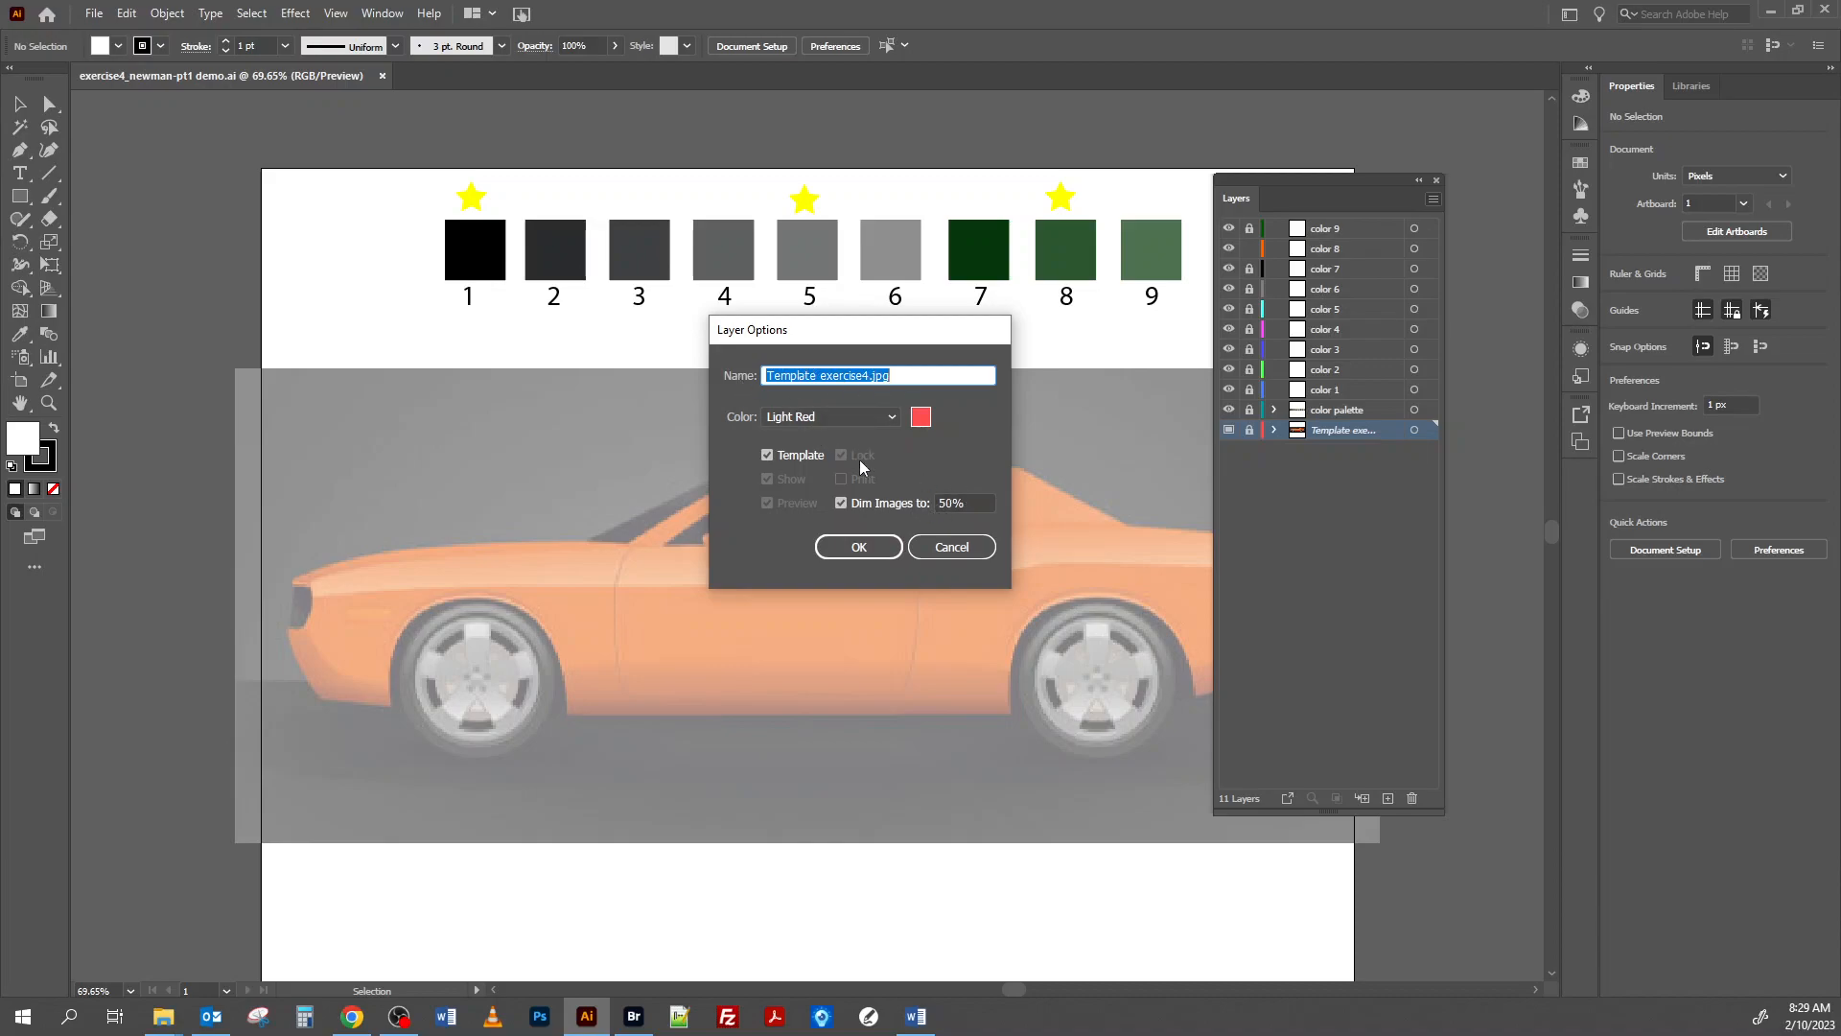
{"action": "left_click", "coordinate": [860, 548]}
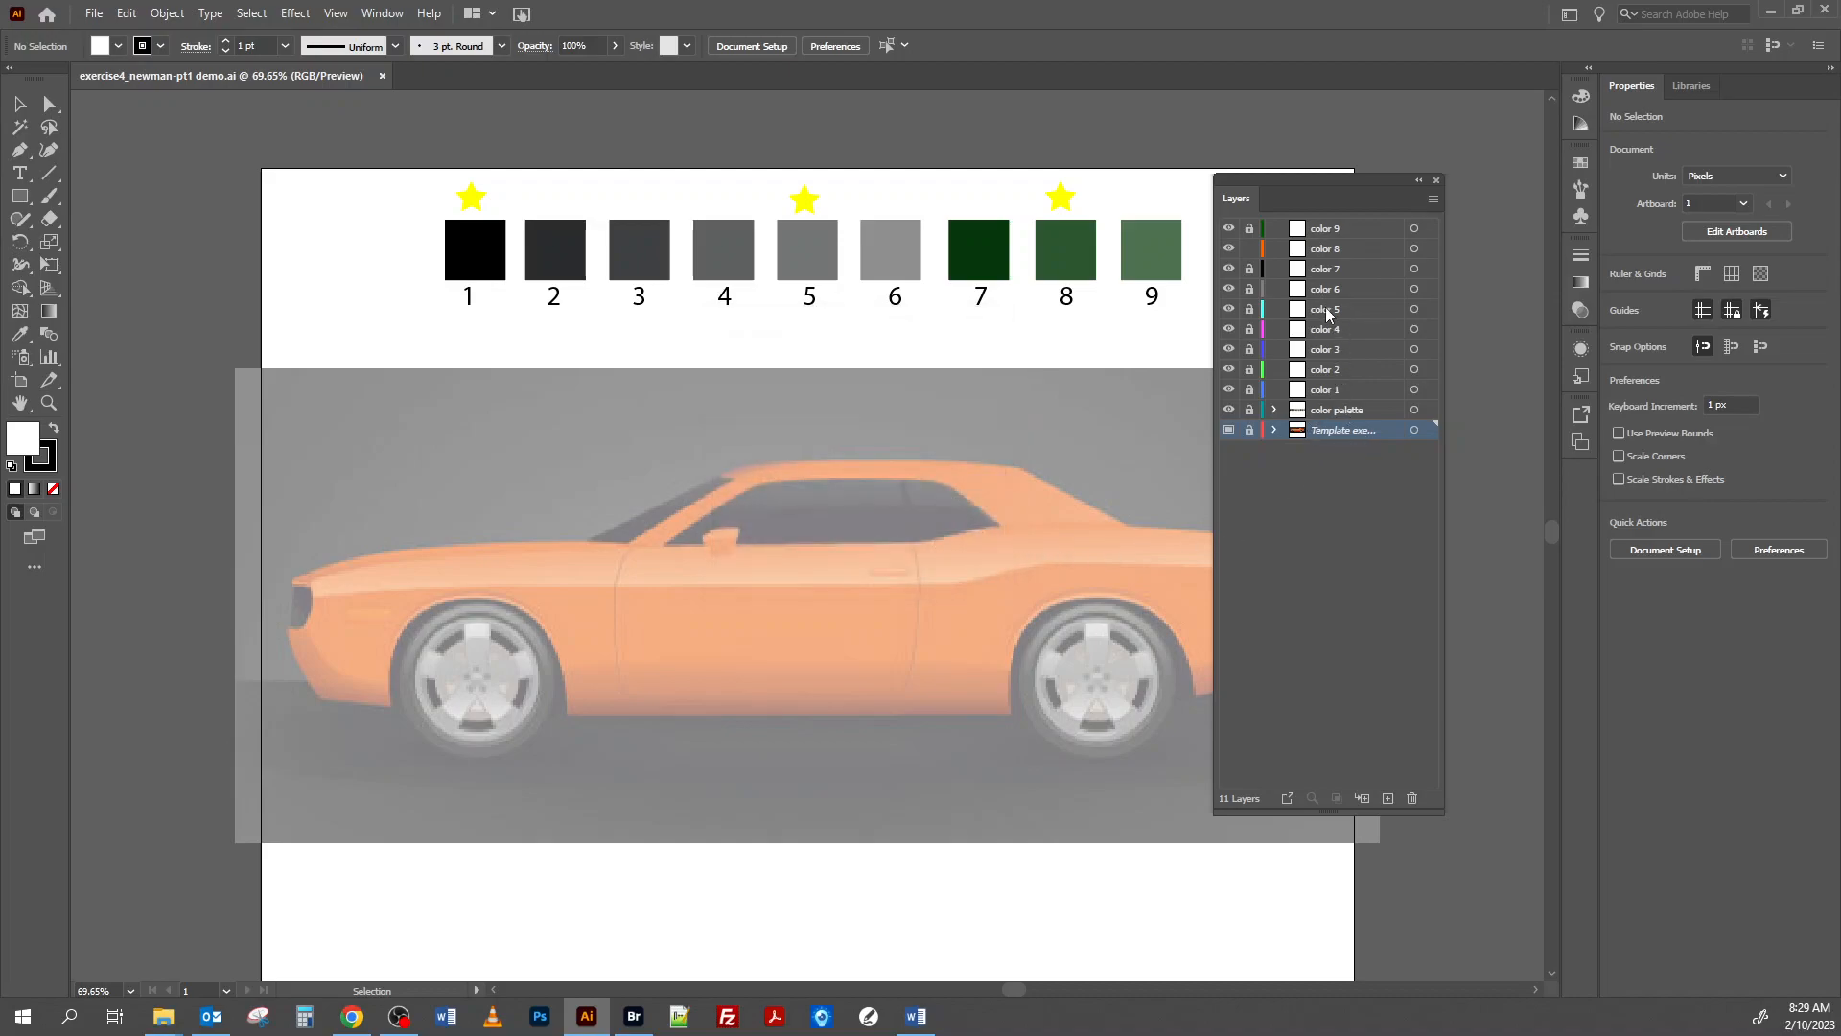
Make color 8 the active layer and set up the Pen tool with no fill and the black stroke in front.
{"action": "left_click", "coordinate": [1347, 251]}
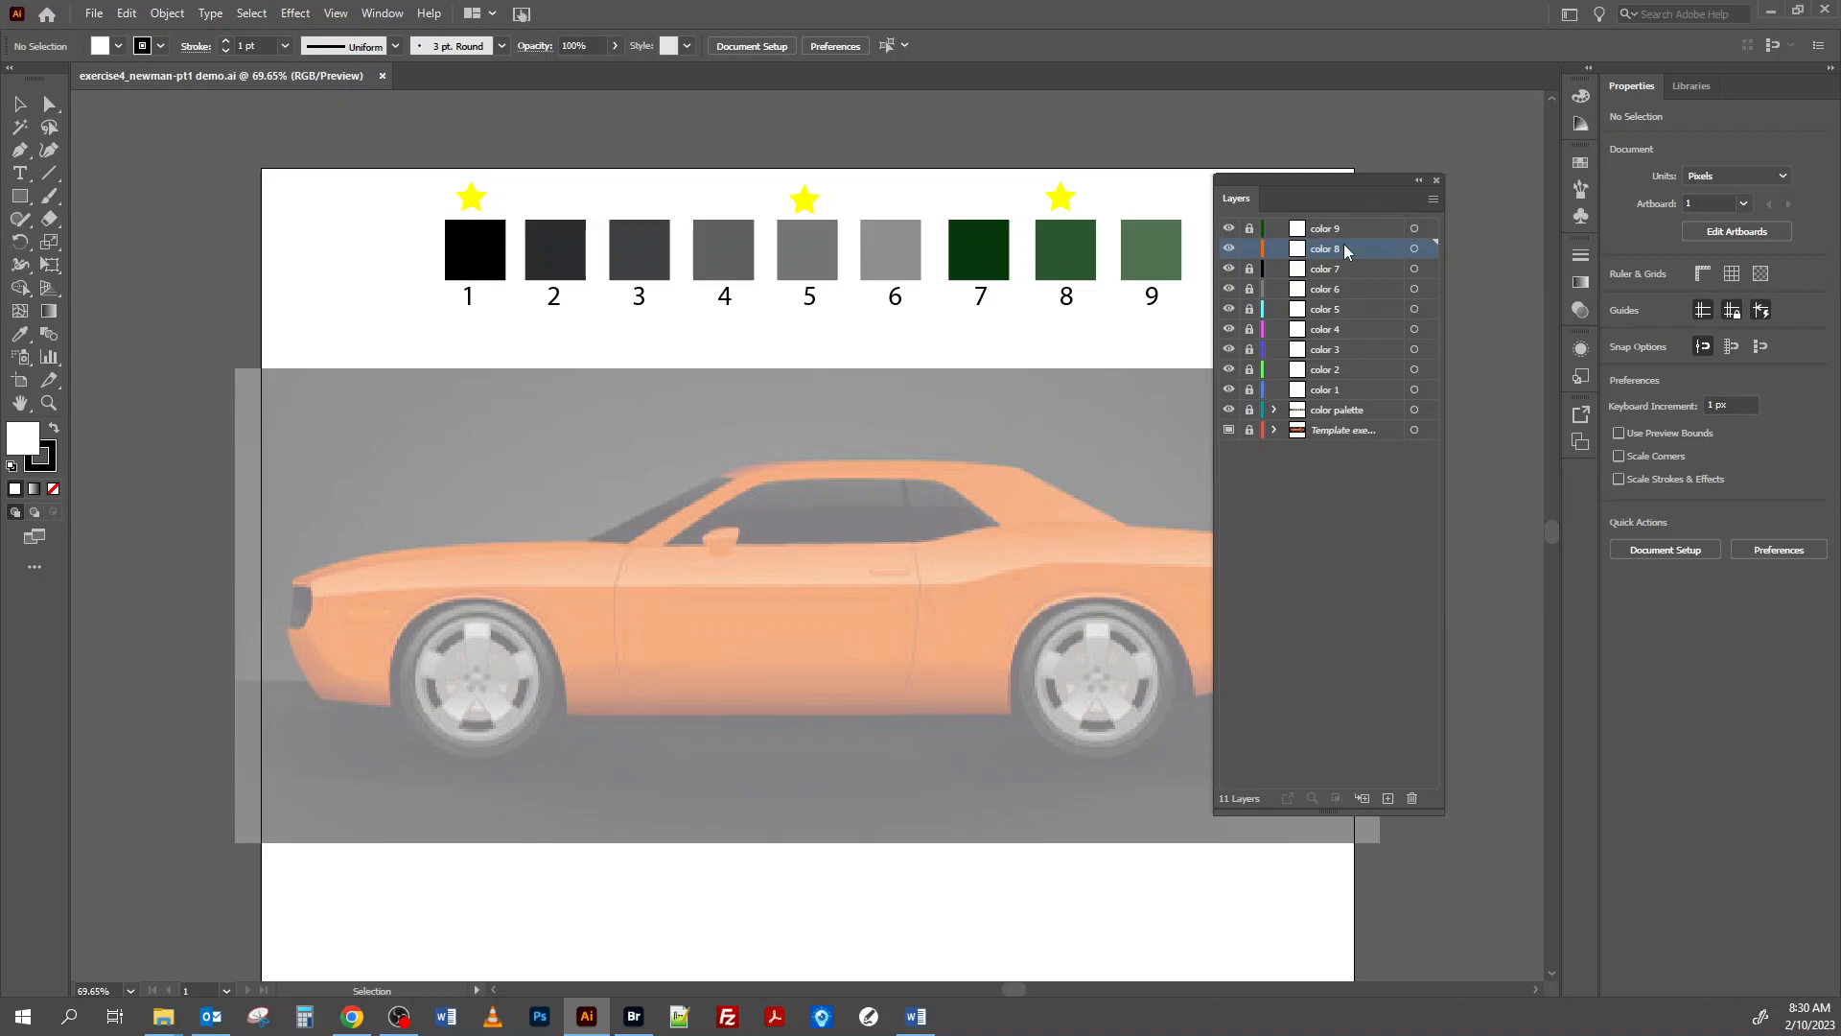
{"action": "left_click_drag", "start_coordinate": [1237, 200], "coordinate": [1351, 218]}
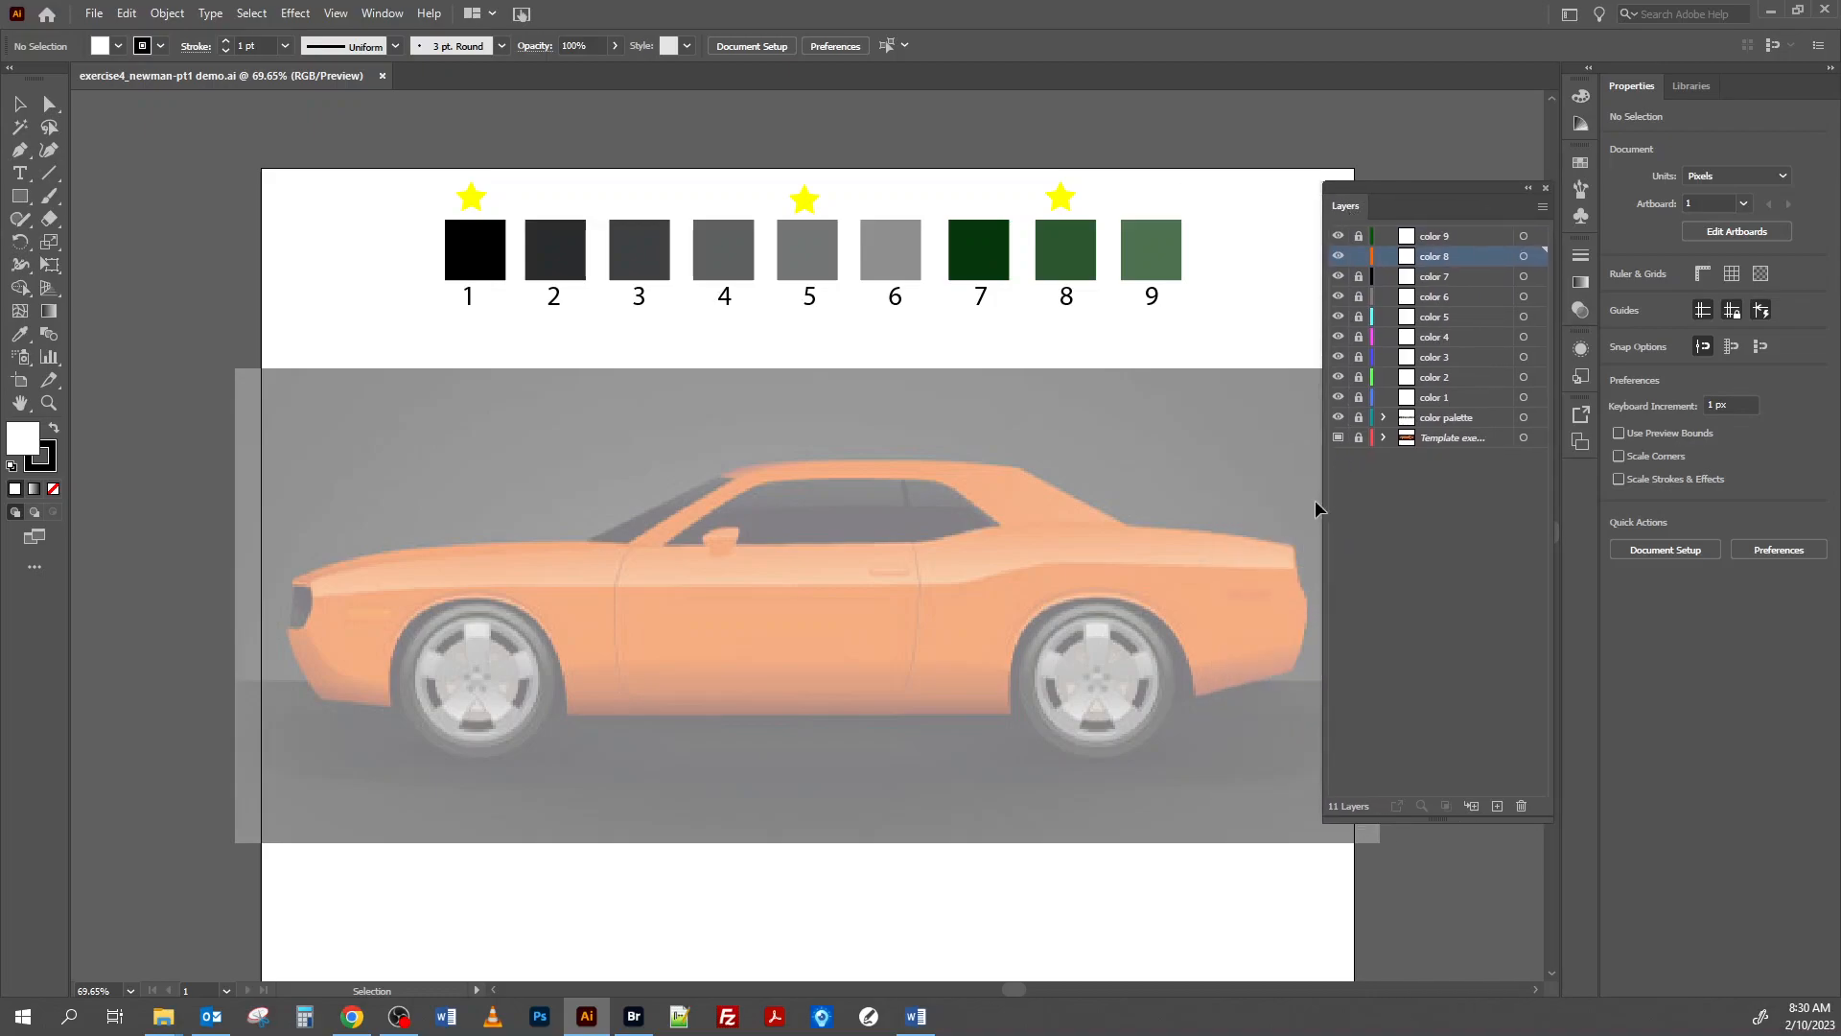
{"action": "left_click", "coordinate": [23, 155]}
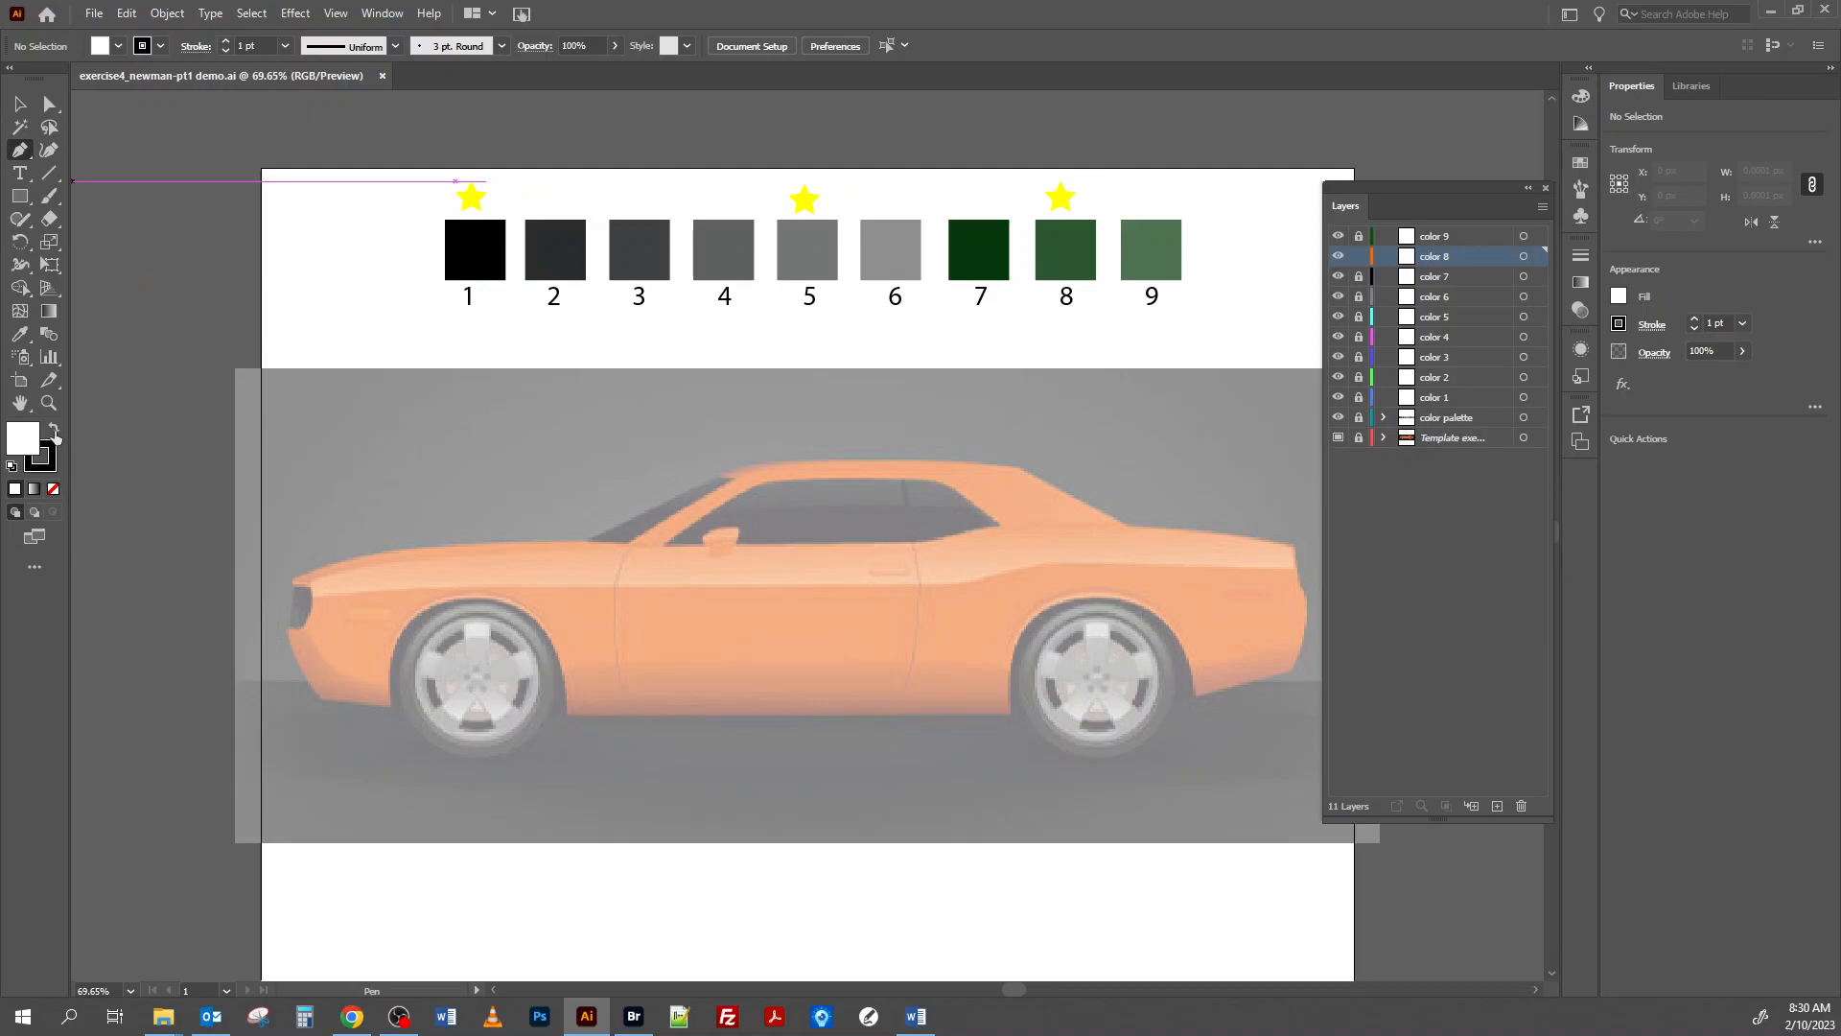
{"action": "left_click", "coordinate": [43, 458]}
{"action": "left_click", "coordinate": [53, 491]}
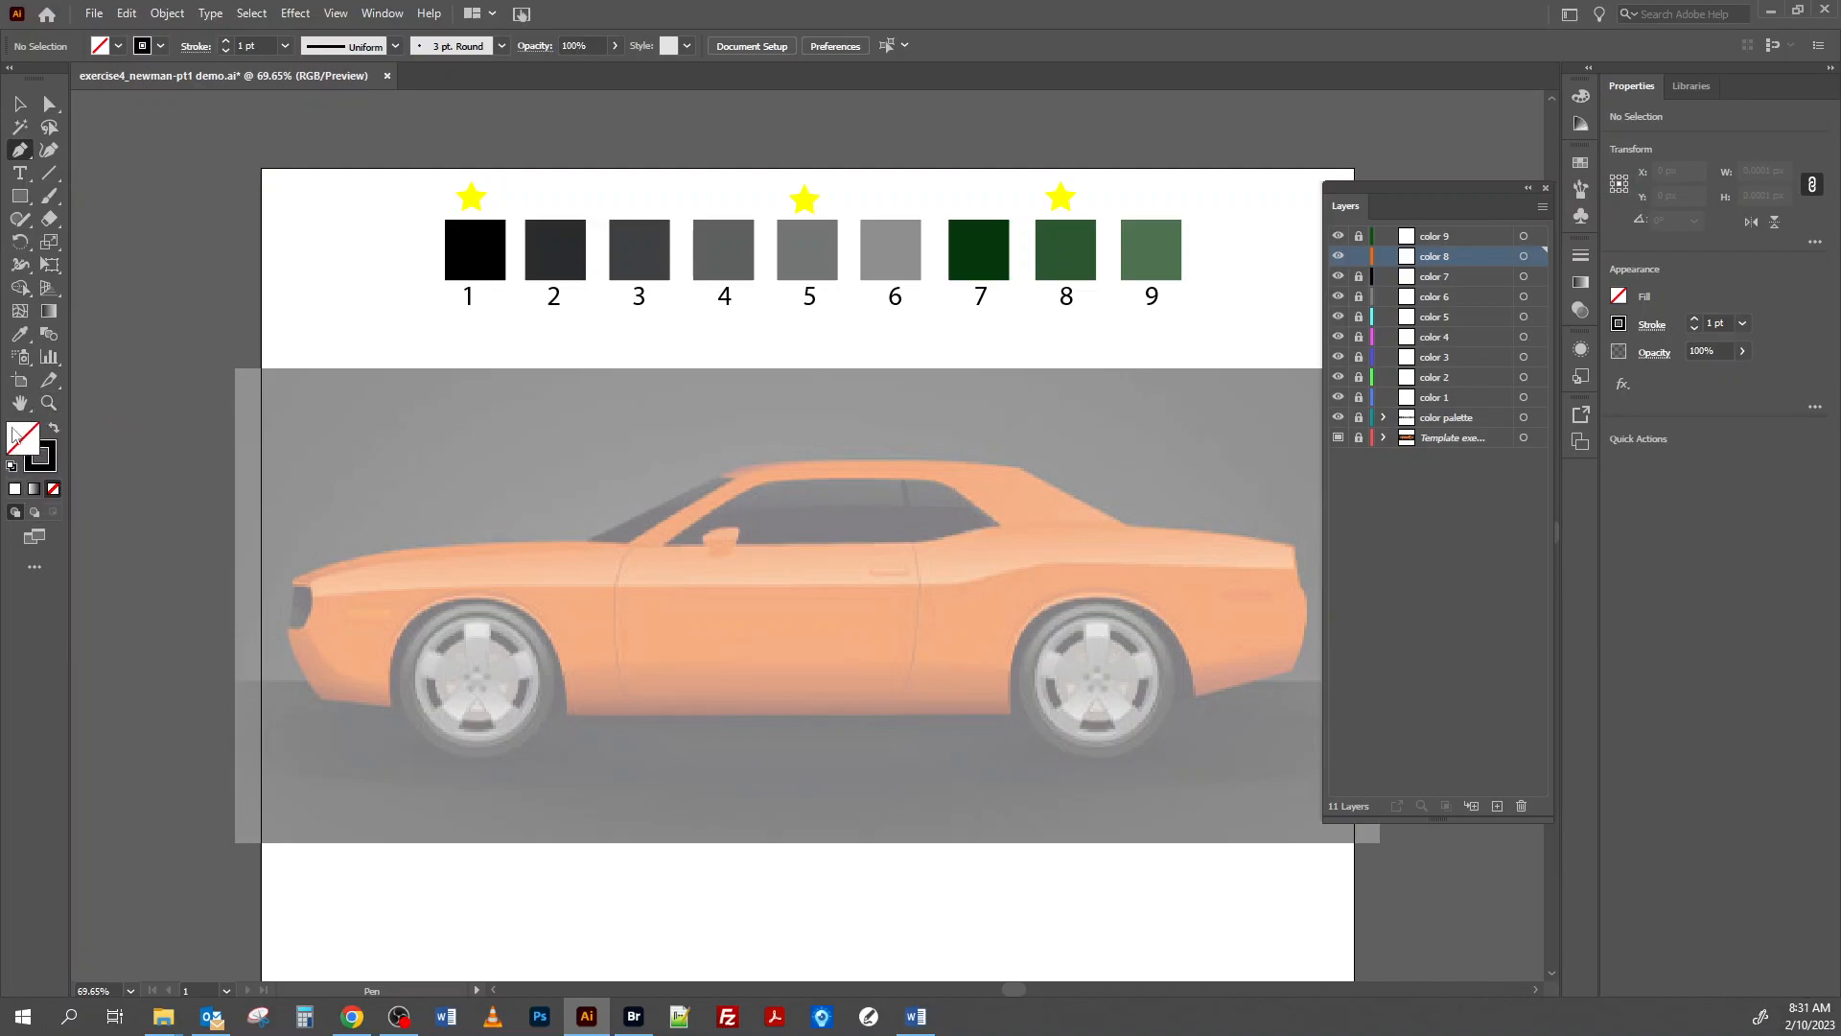
{"action": "left_click", "coordinate": [47, 453]}
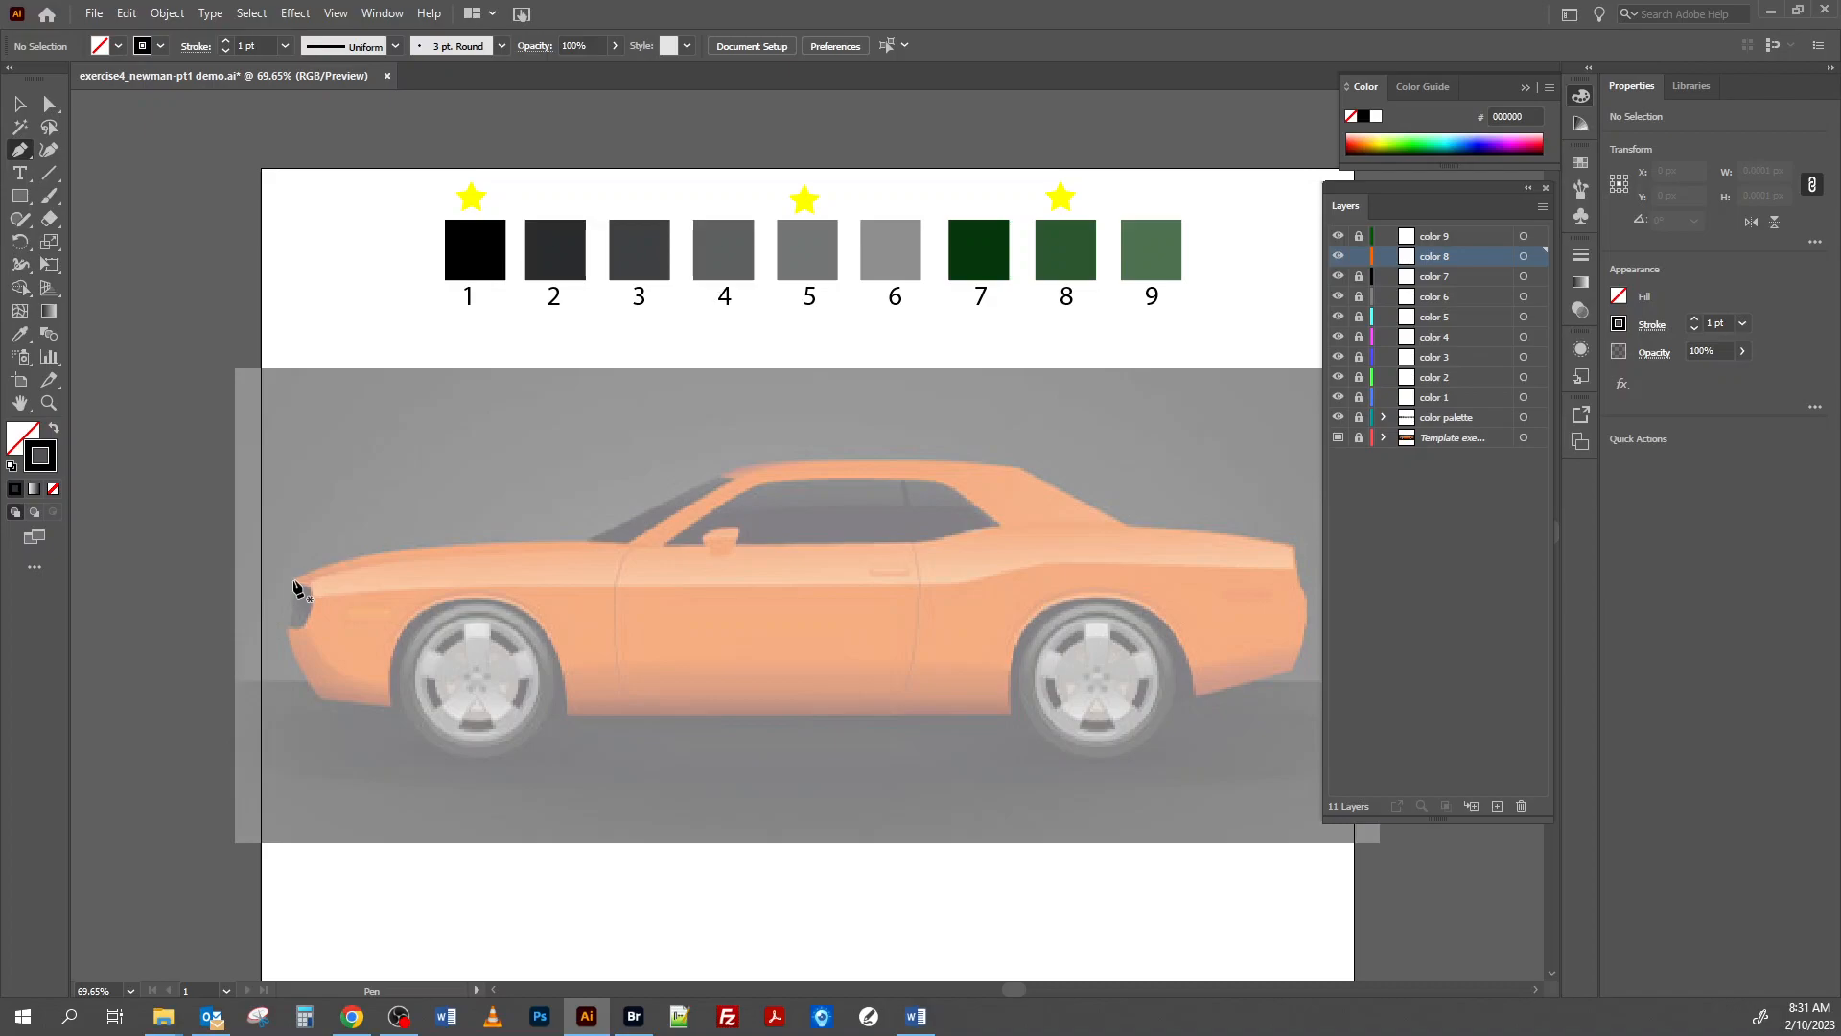
Trace the hood with one curve from the car's nose to the windshield base, adjusting the end anchor's outgoing handle for the windshield.
{"action": "left_click", "coordinate": [294, 580]}
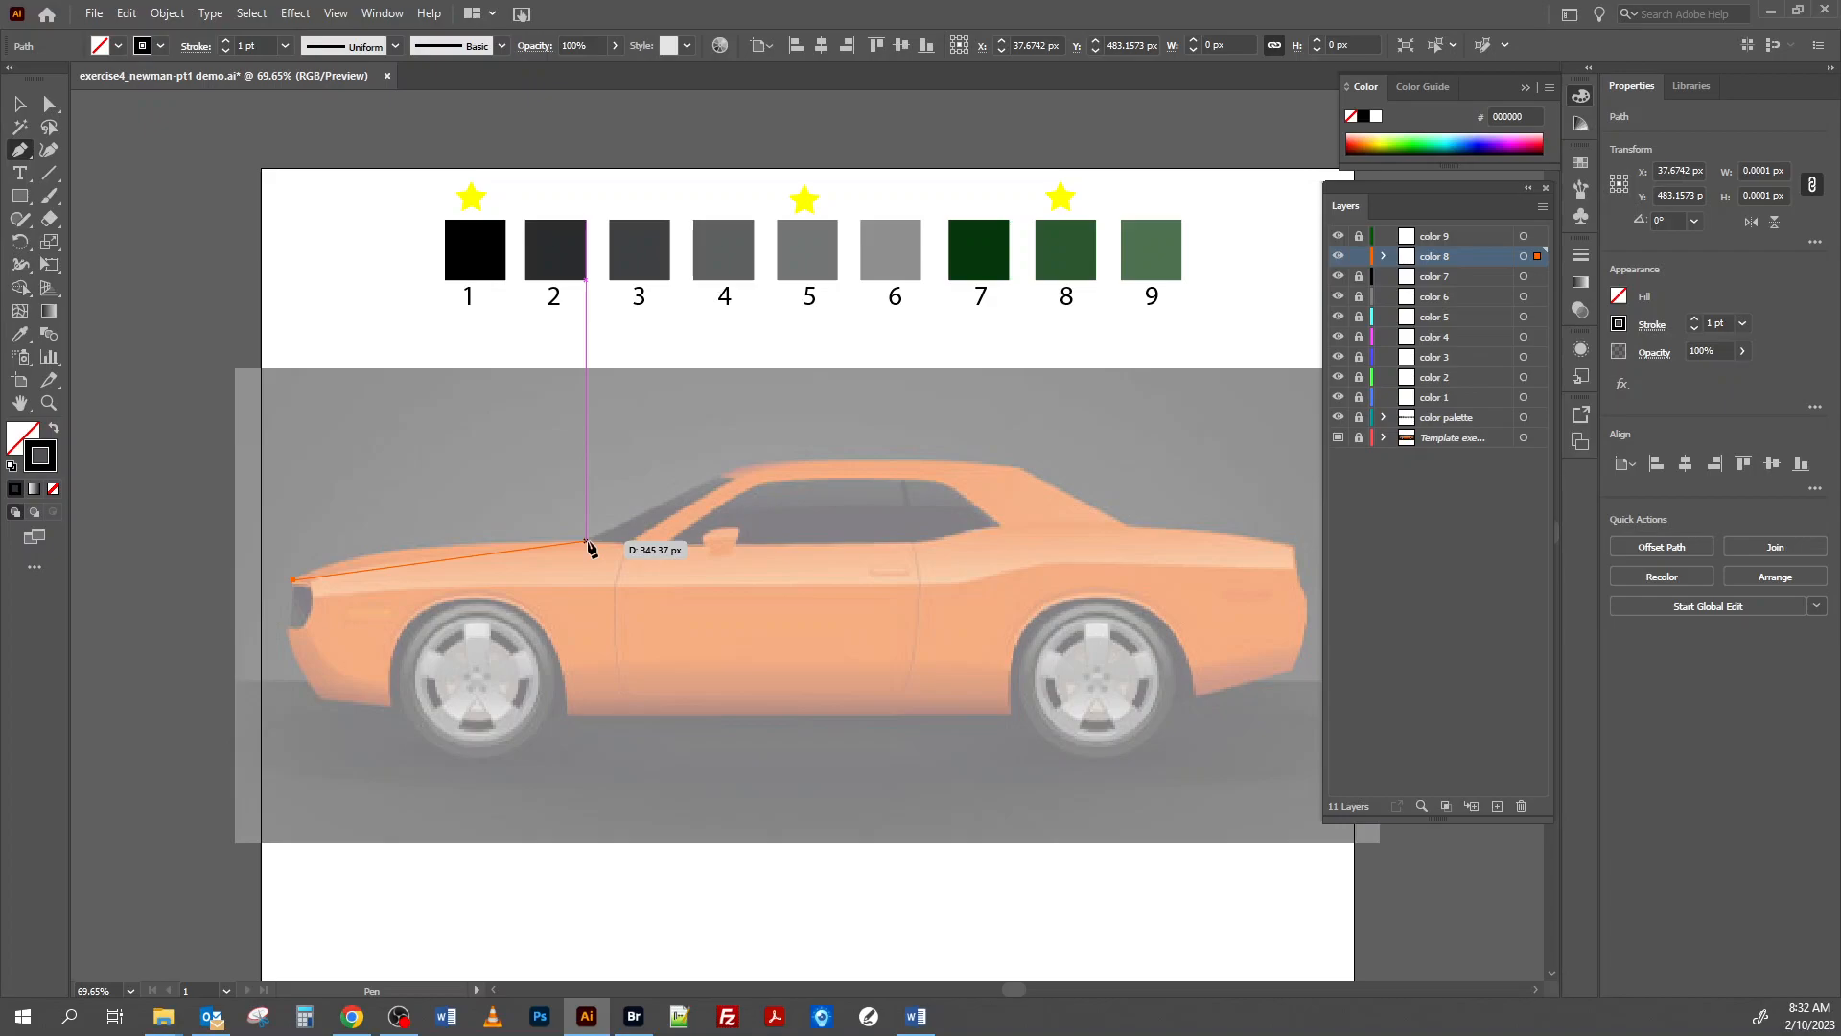
{"action": "left_click_drag", "start_coordinate": [586, 542], "coordinate": [834, 543]}
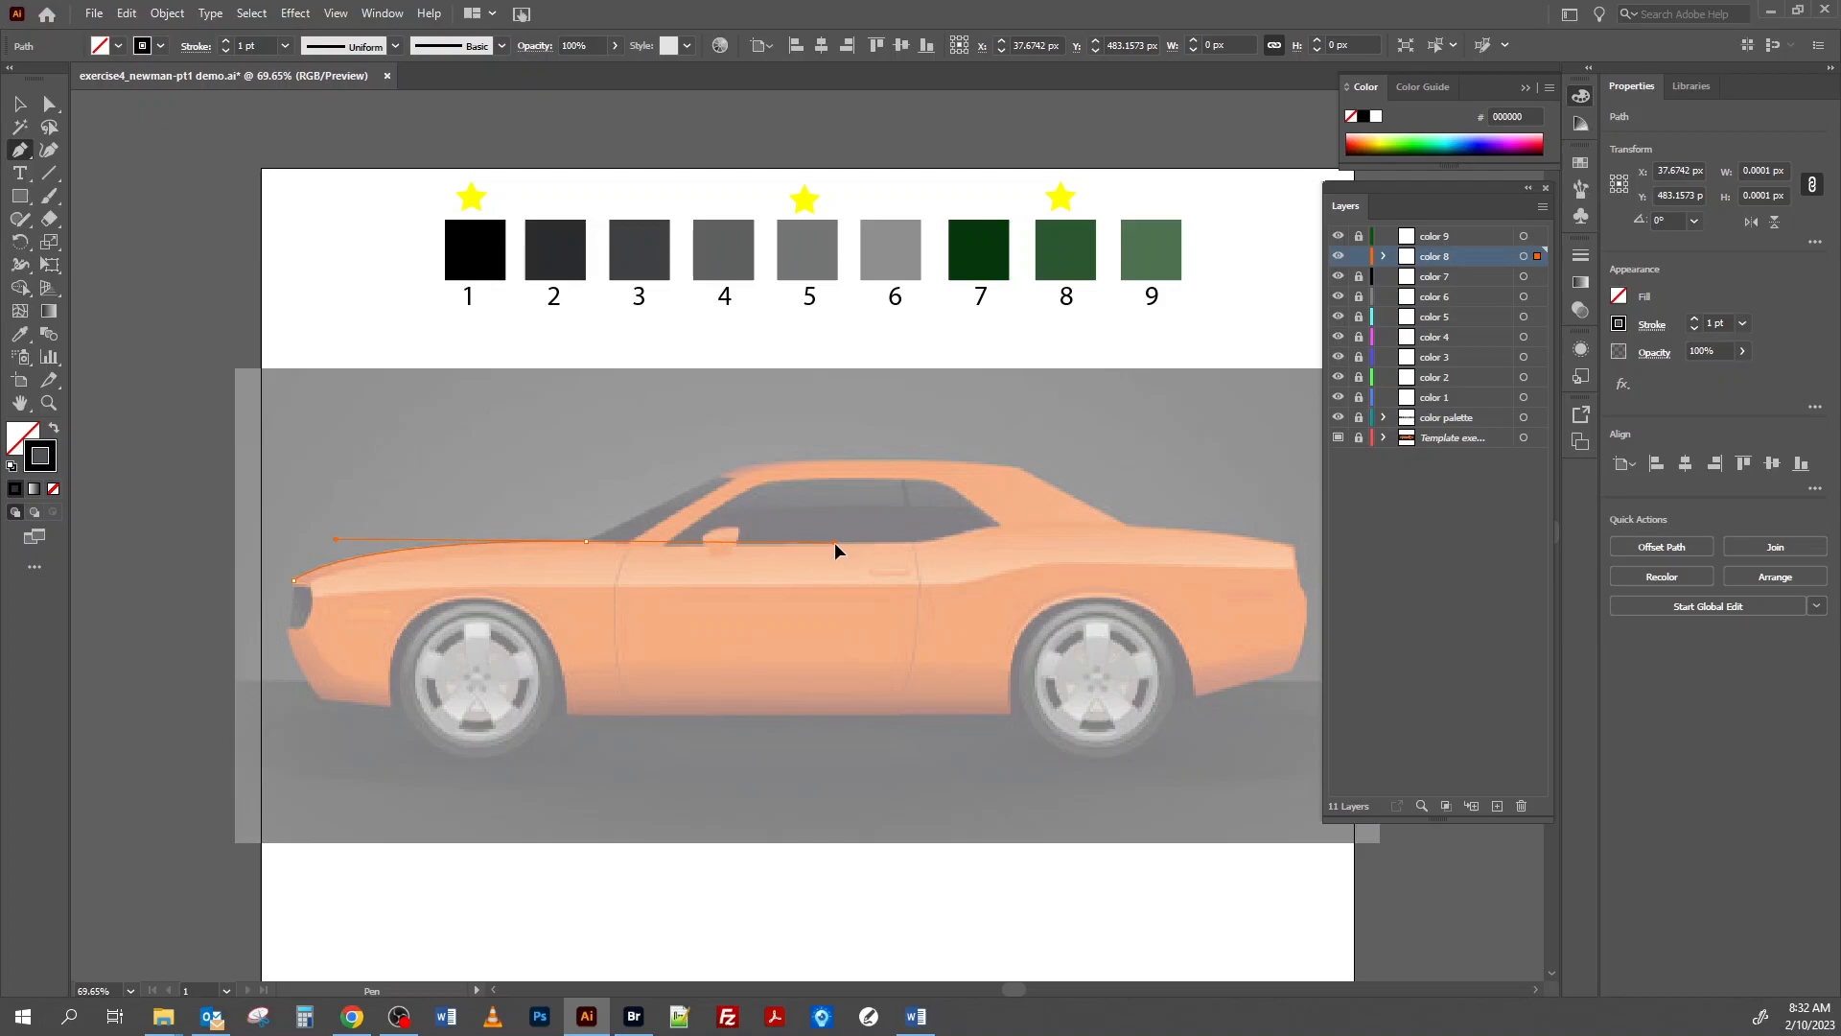
{"action": "left_click_drag", "start_coordinate": [834, 543], "coordinate": [838, 546]}
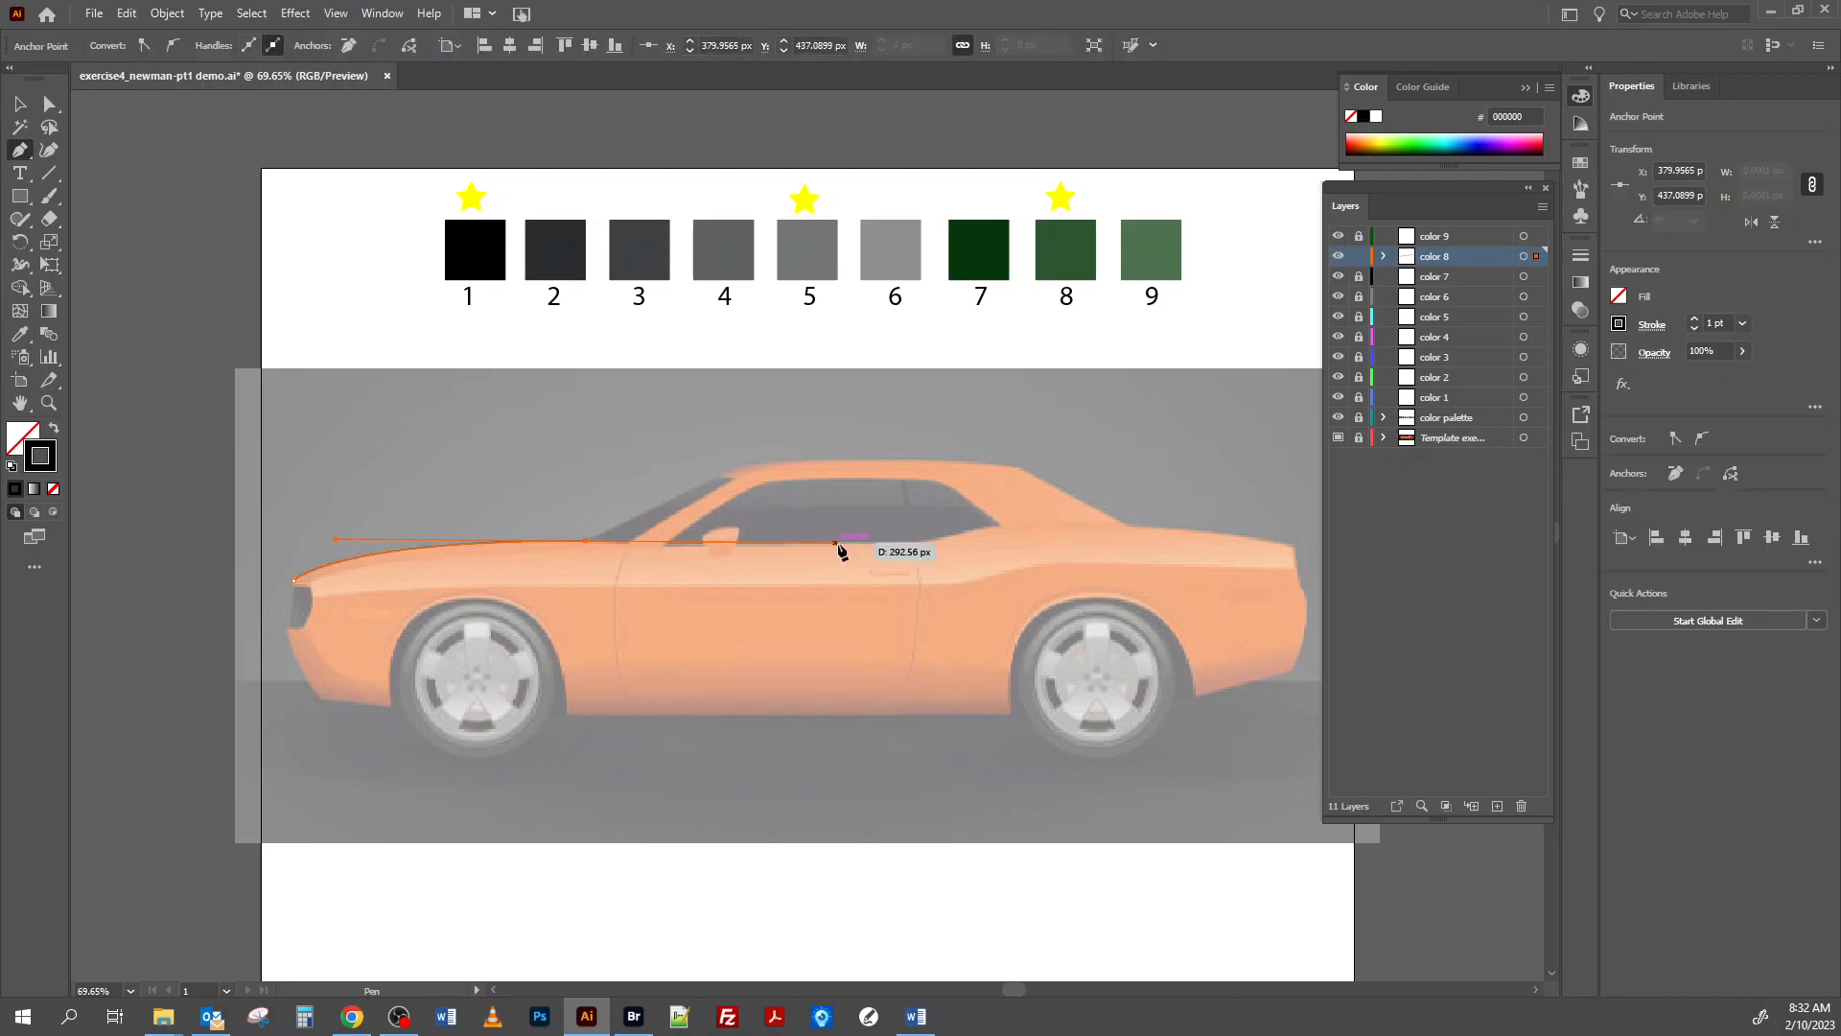
{"action": "left_click_drag", "start_coordinate": [731, 467], "coordinate": [643, 520]}
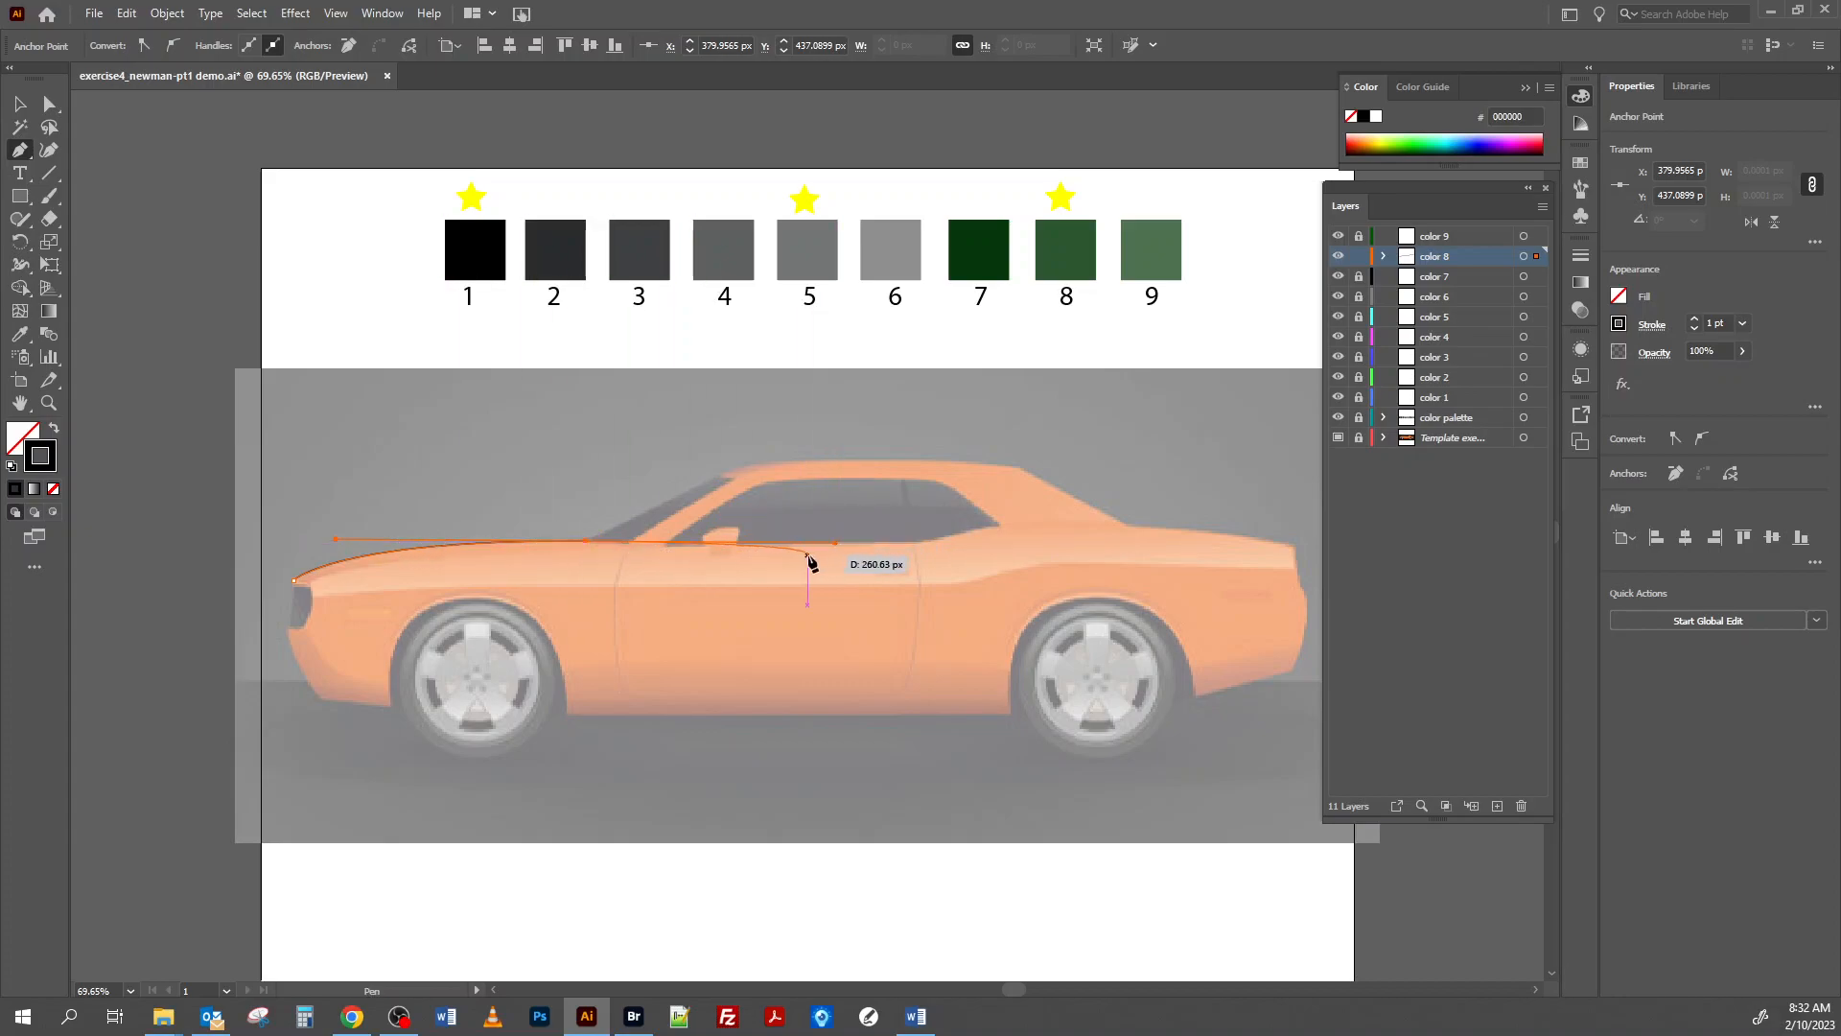
{"action": "left_click_drag", "start_coordinate": [838, 546], "coordinate": [837, 544]}
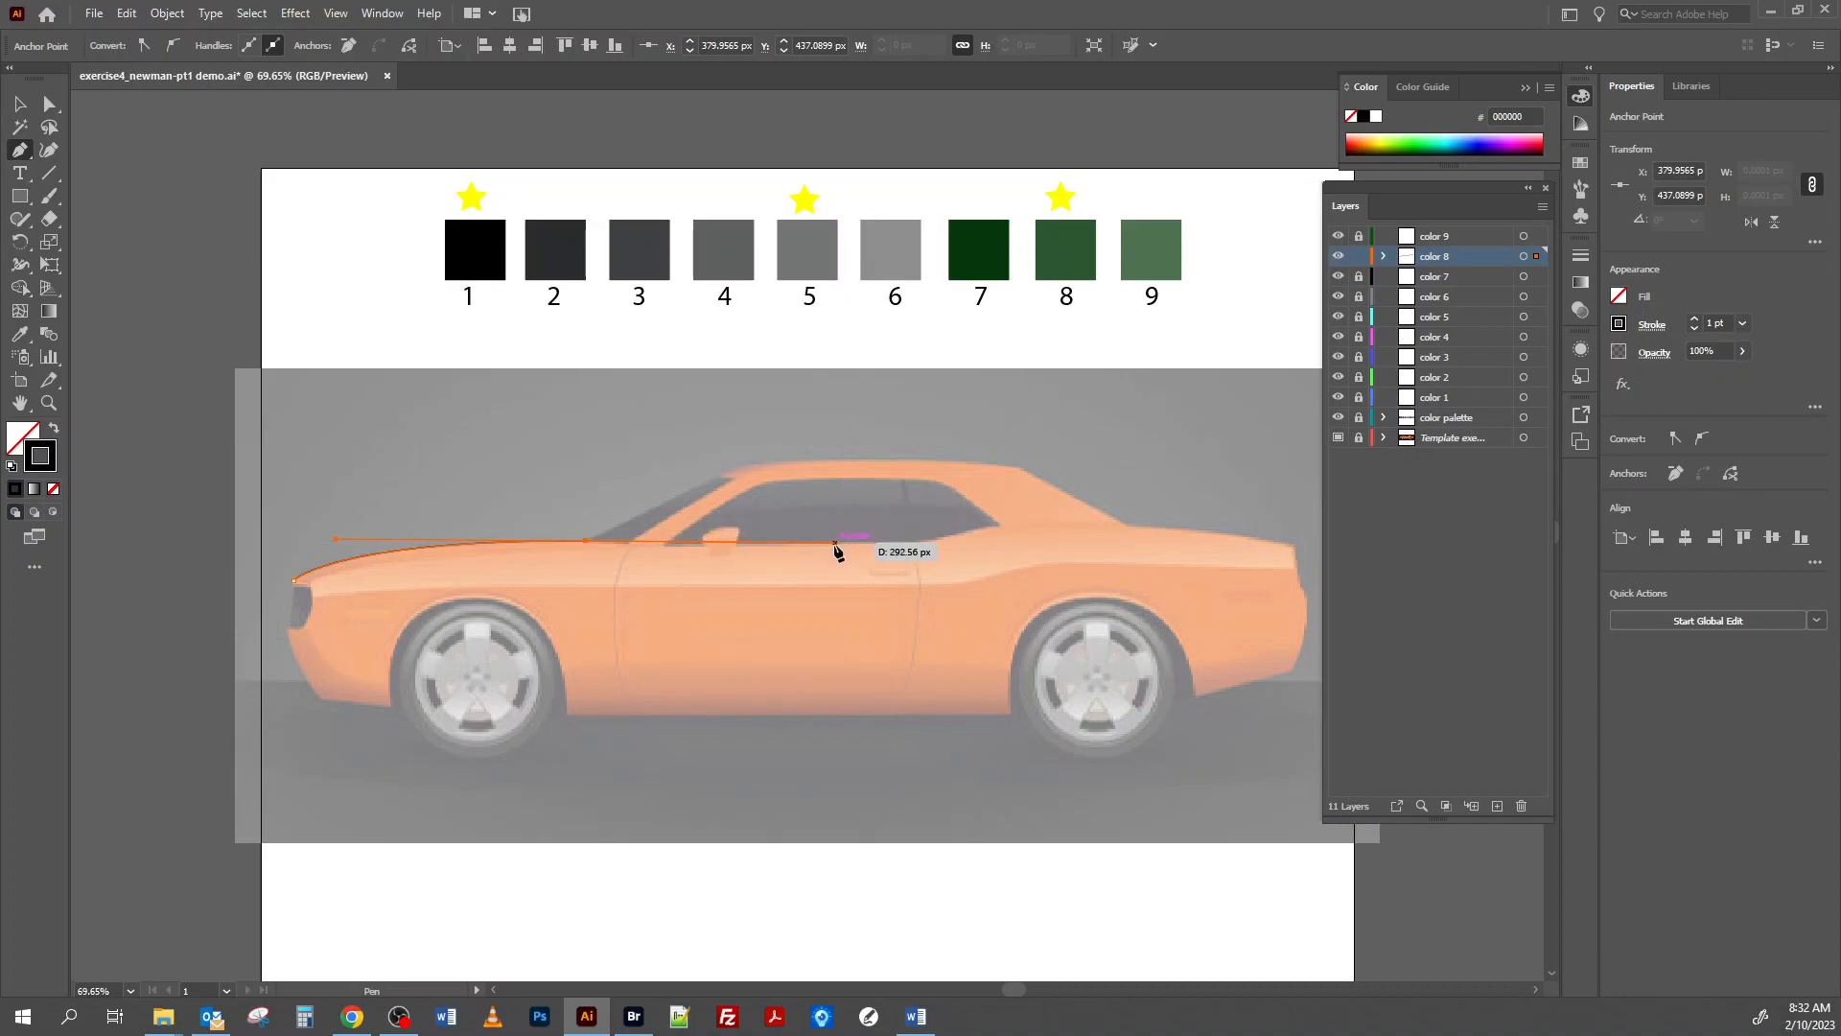
{"action": "key", "text": "alt"}
{"action": "left_click", "coordinate": [835, 546], "text": "alt"}
{"action": "left_click", "coordinate": [621, 530]}
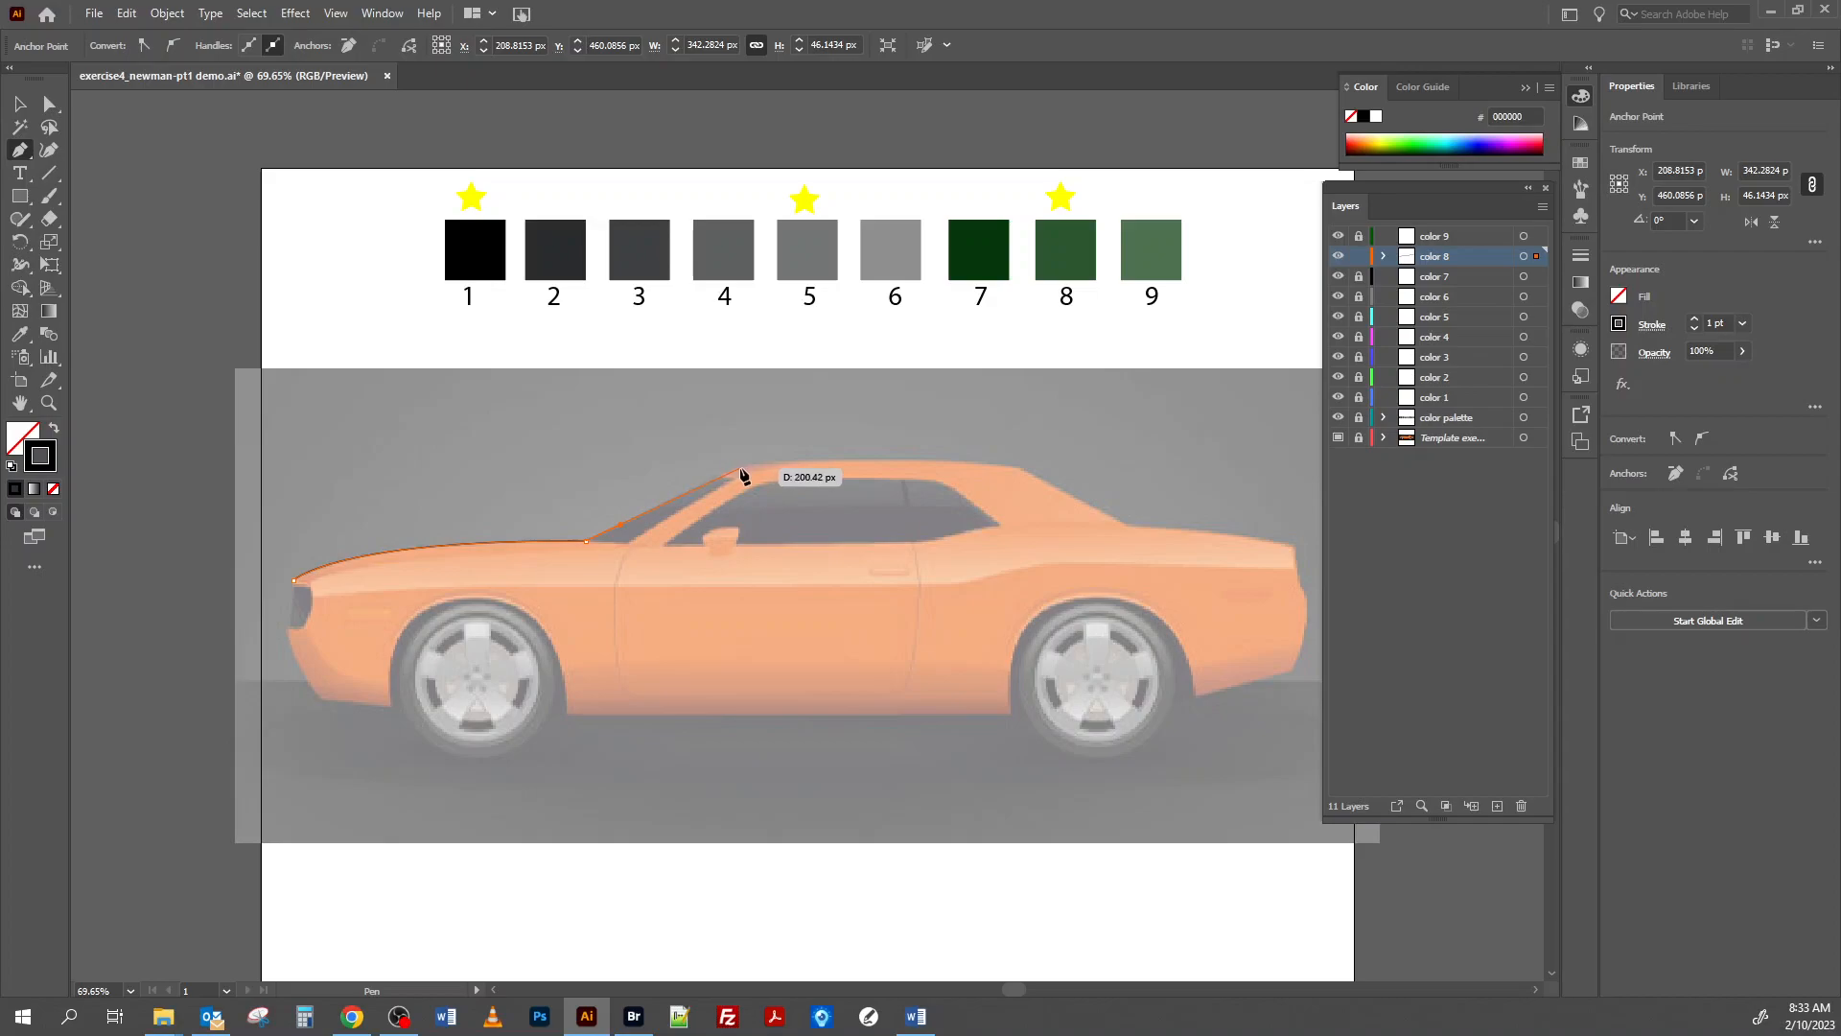
Continue the body outline up the windshield, over the roof, and down the rear window to the trunk's front edge.
{"action": "left_click", "coordinate": [741, 472]}
{"action": "left_click", "coordinate": [1010, 469]}
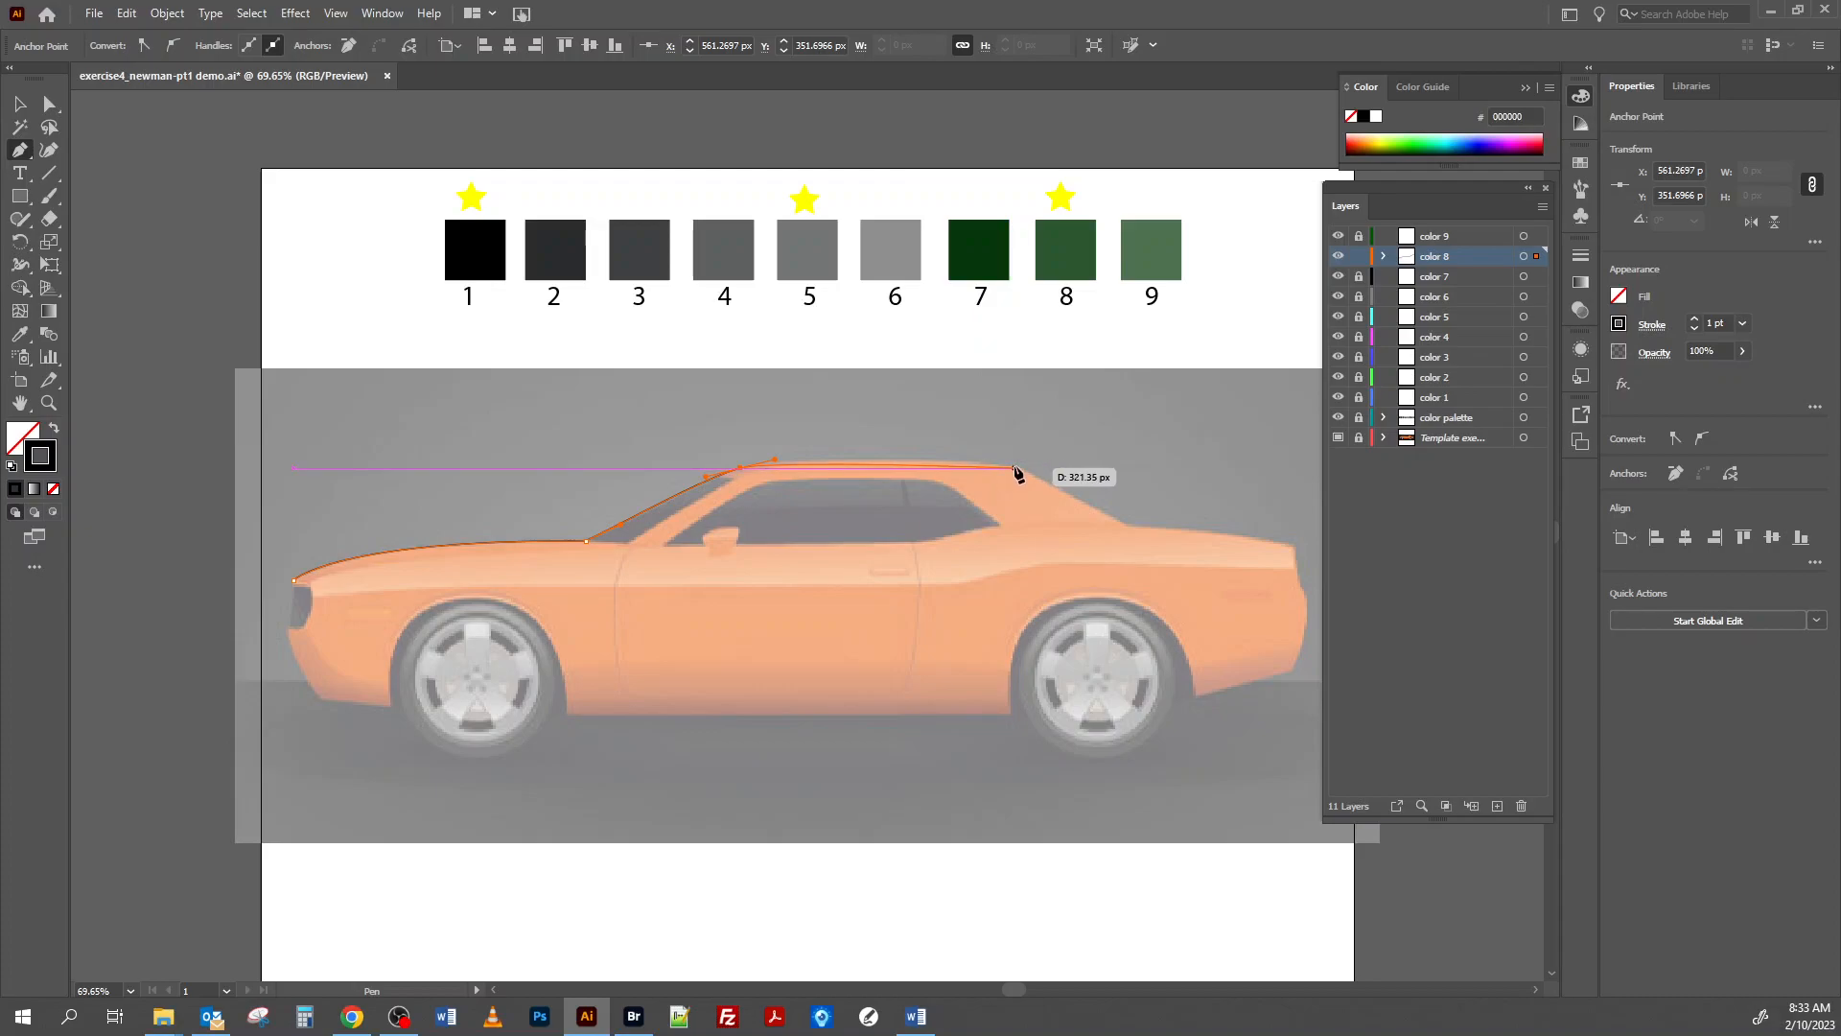
{"action": "left_click_drag", "start_coordinate": [1015, 469], "coordinate": [1043, 478]}
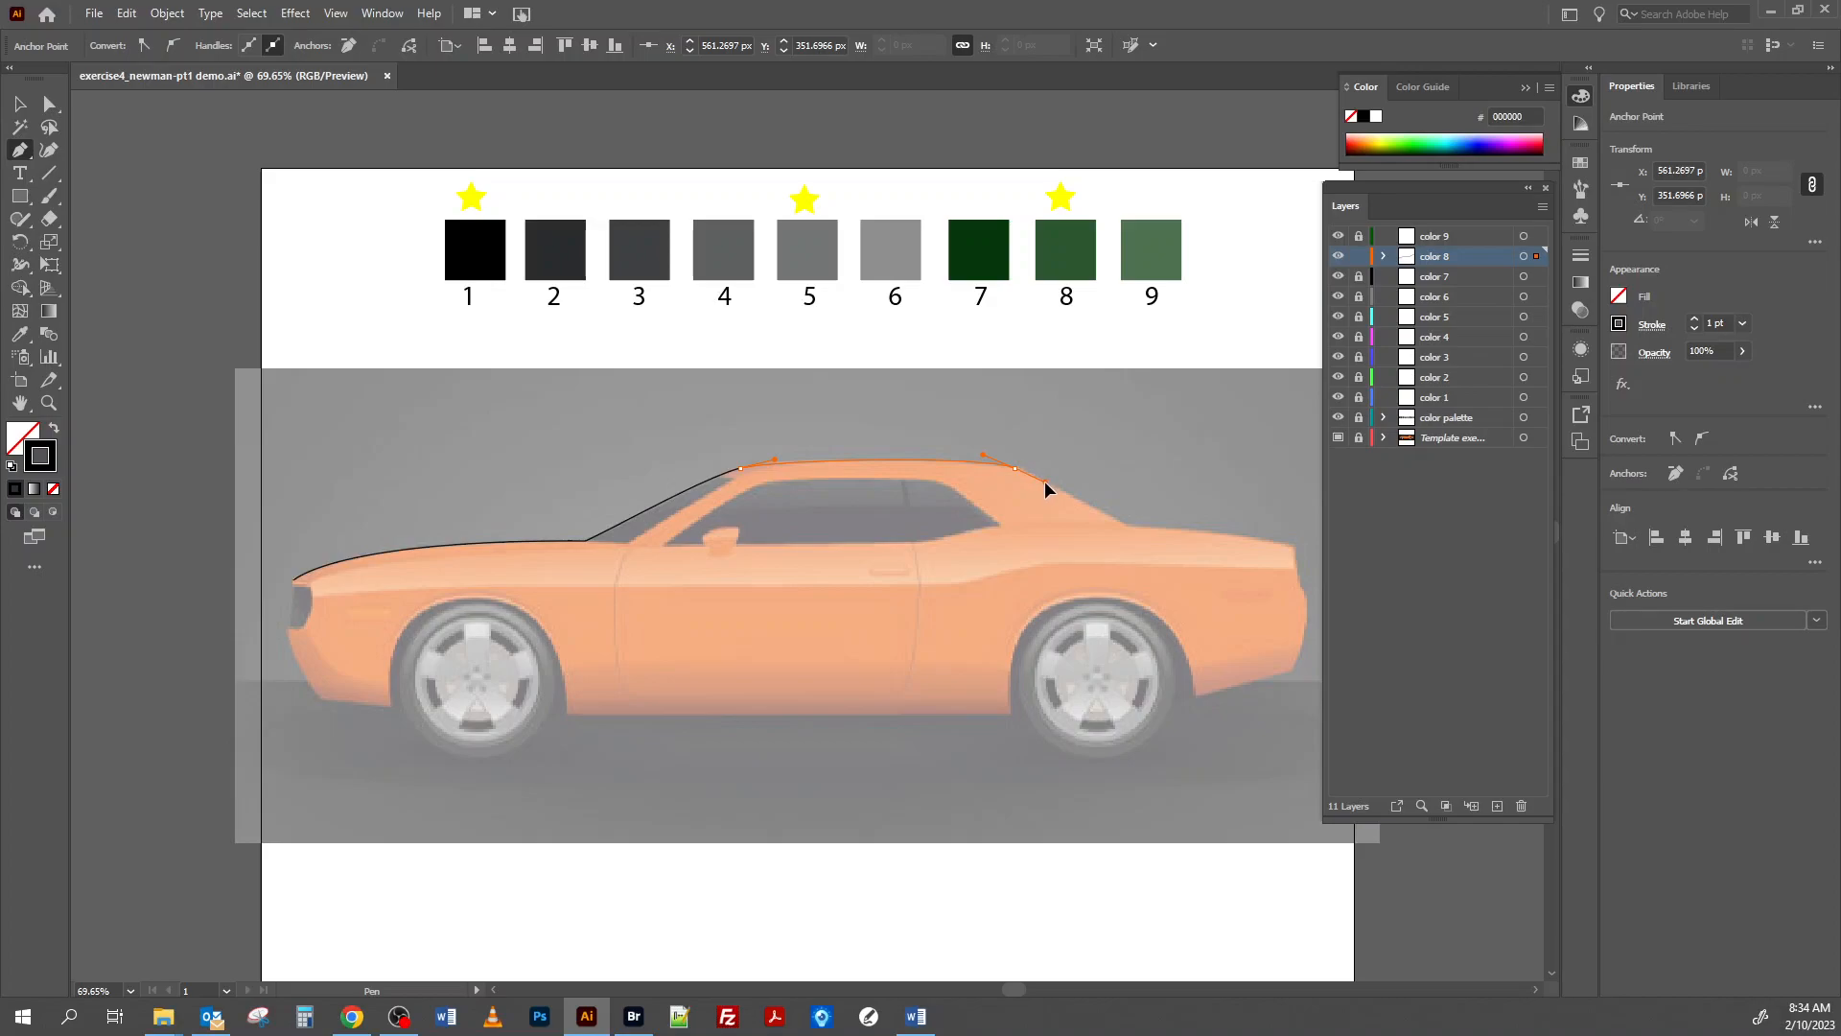
{"action": "left_click_drag", "start_coordinate": [1045, 481], "coordinate": [1045, 481]}
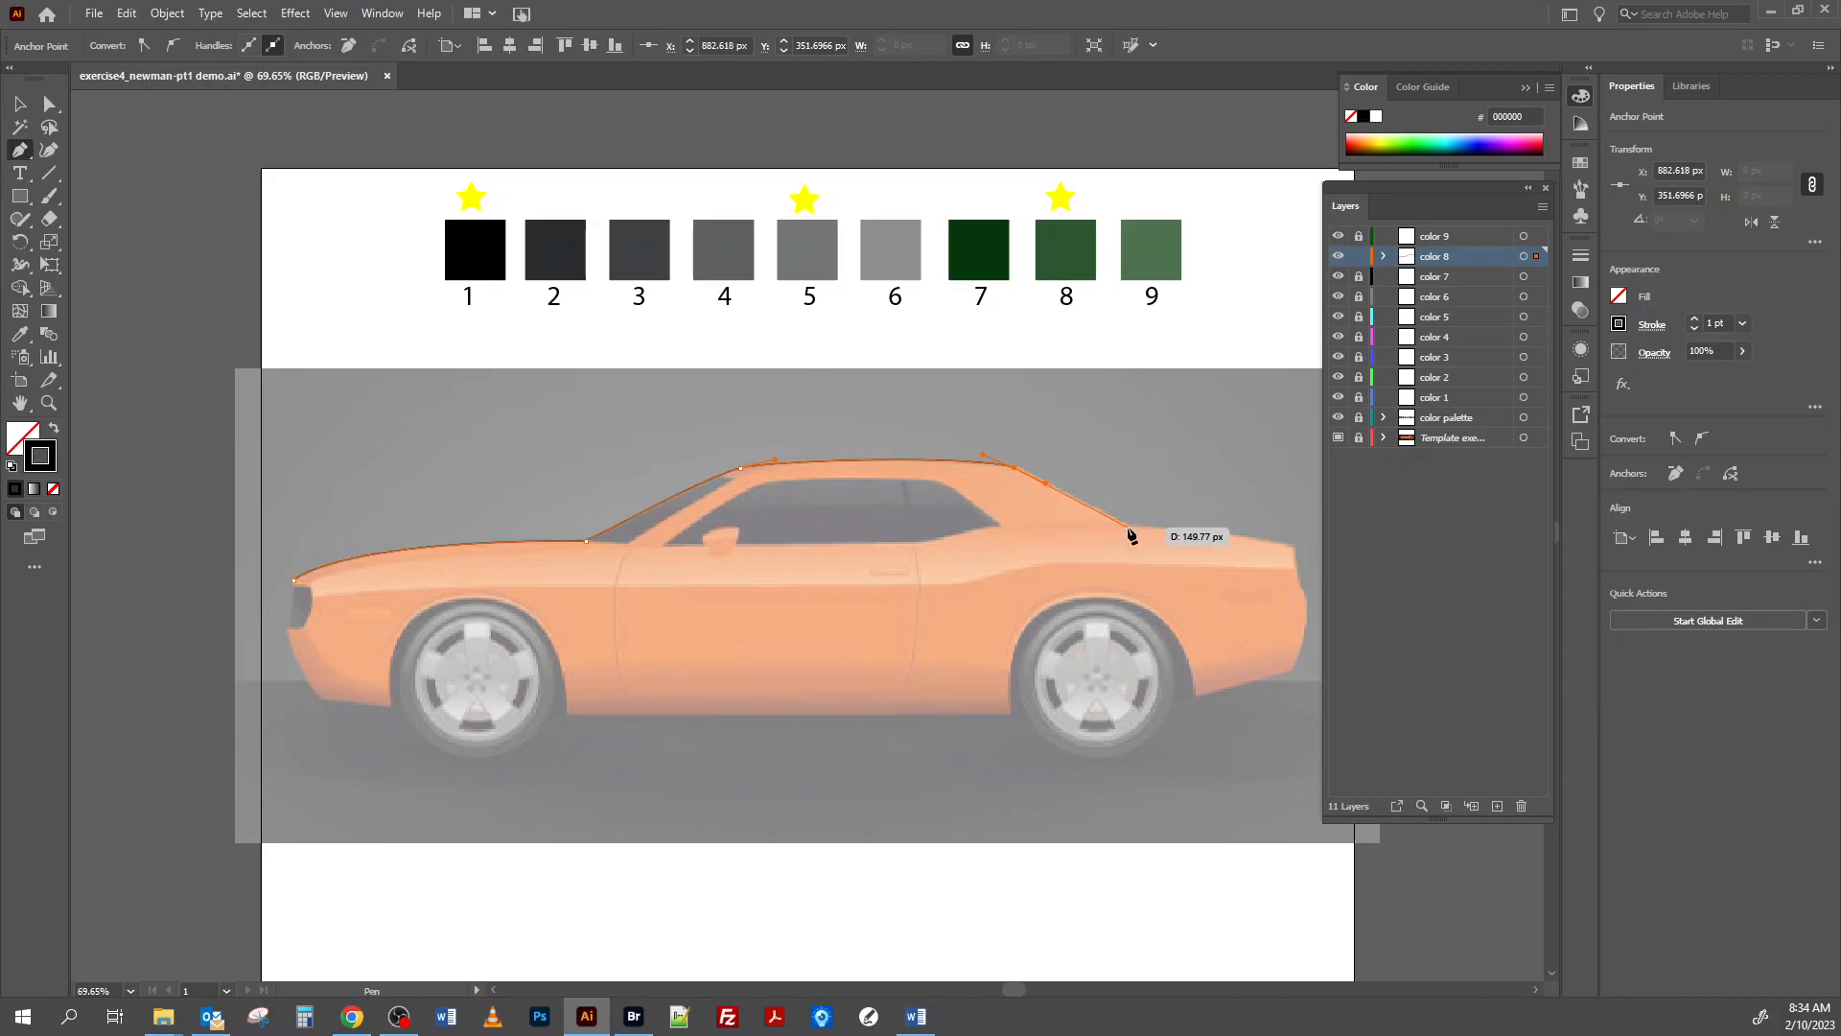
{"action": "left_click", "coordinate": [1129, 527]}
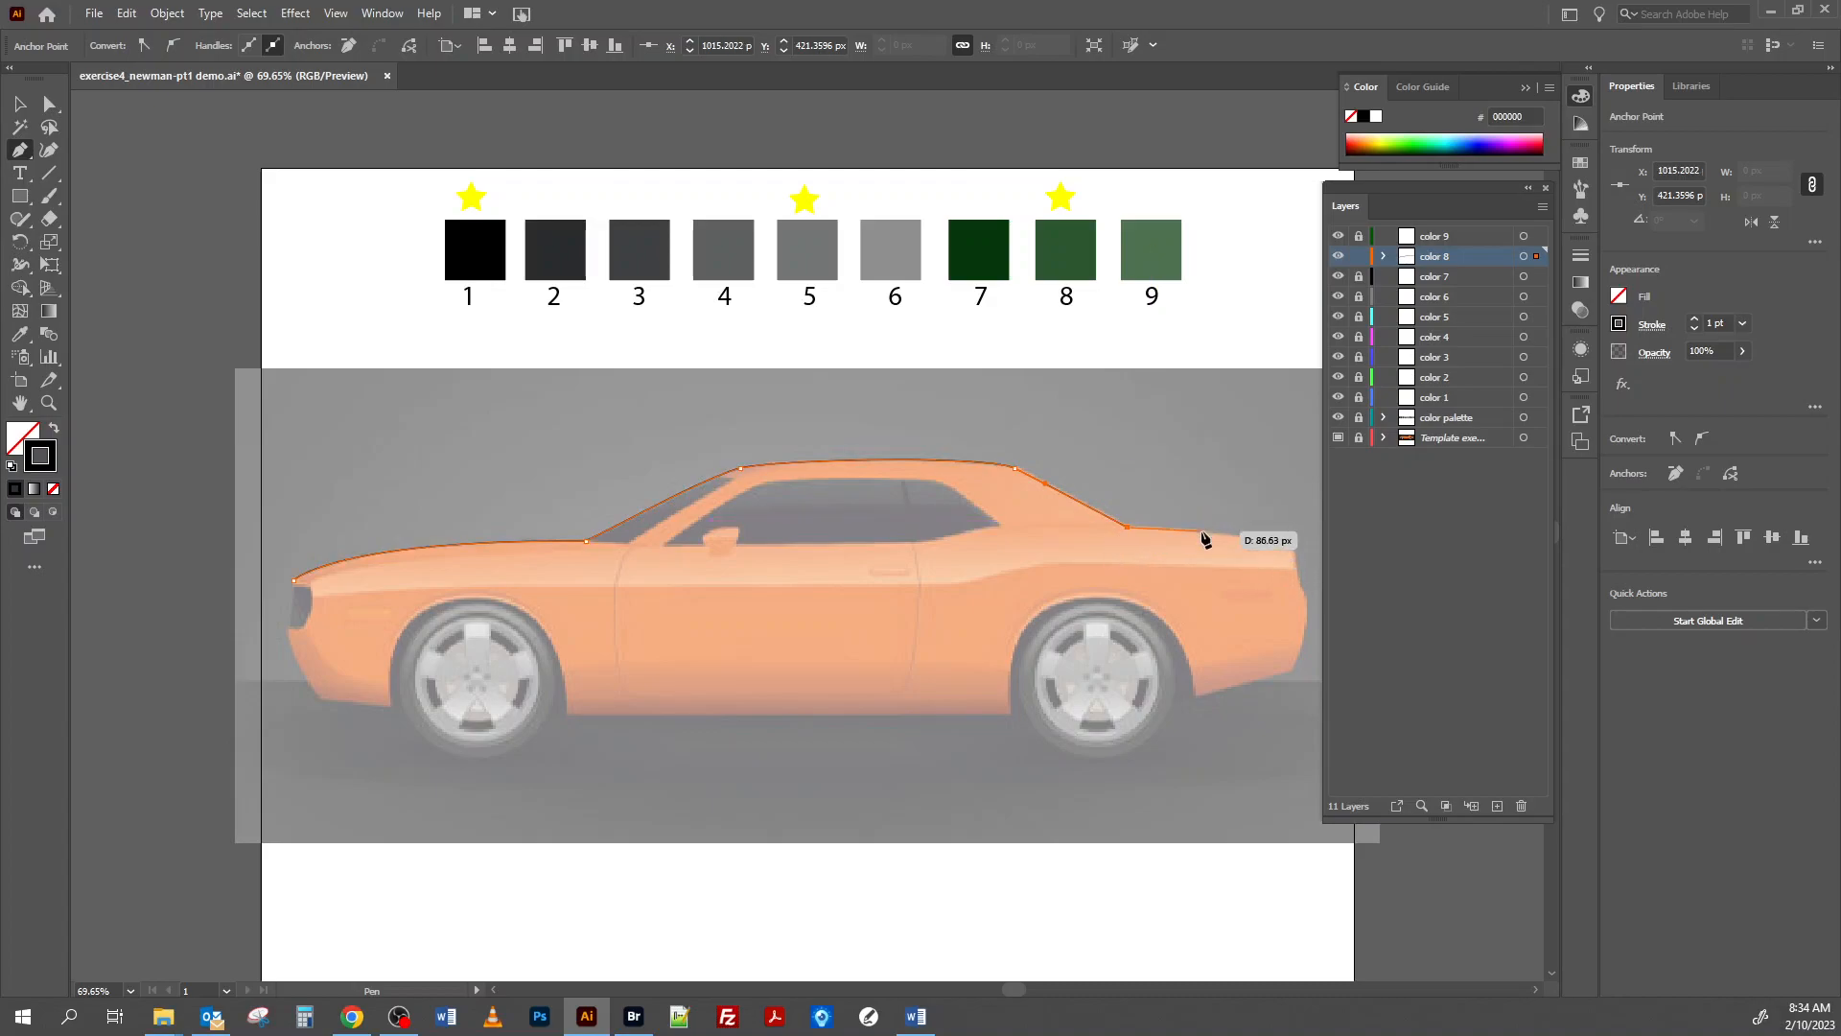
Continue the outline along the trunk lid and down the curved tail to the rear bumper's lower corner, adjusting handles at the corners.
{"action": "left_click_drag", "start_coordinate": [1204, 544], "coordinate": [1057, 546]}
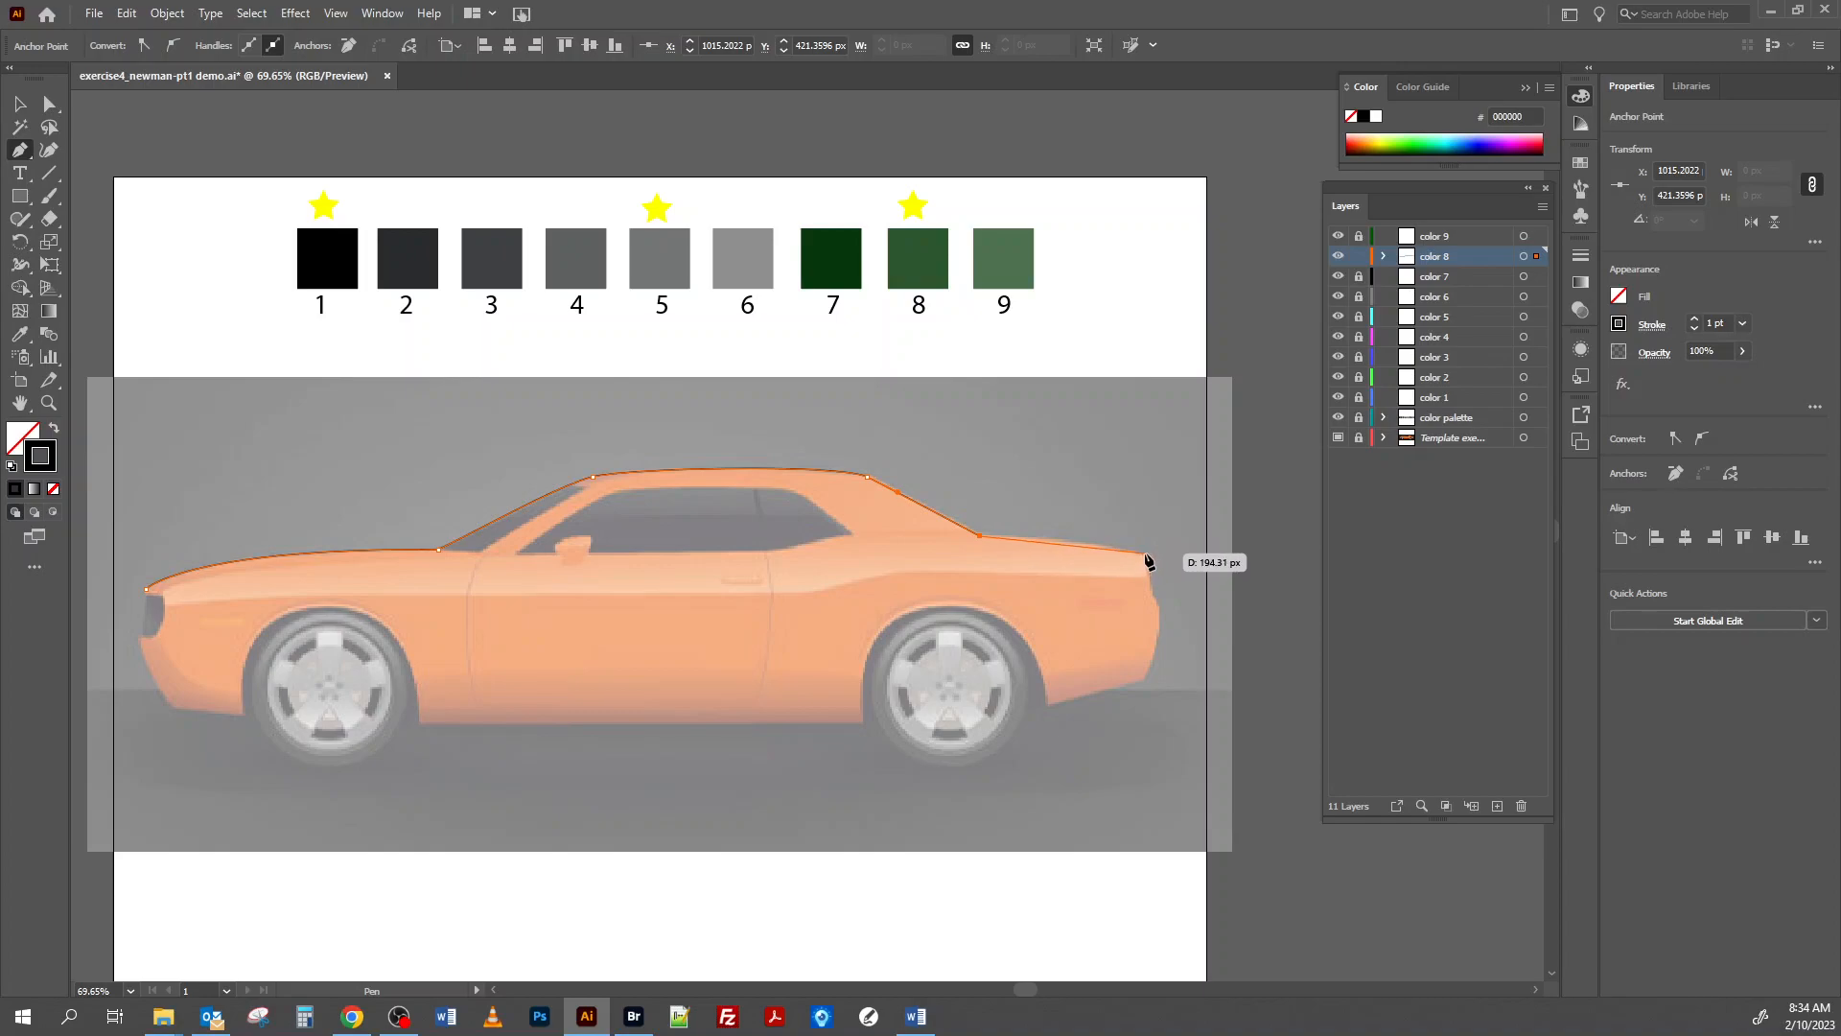
{"action": "left_click_drag", "start_coordinate": [1147, 557], "coordinate": [1171, 570]}
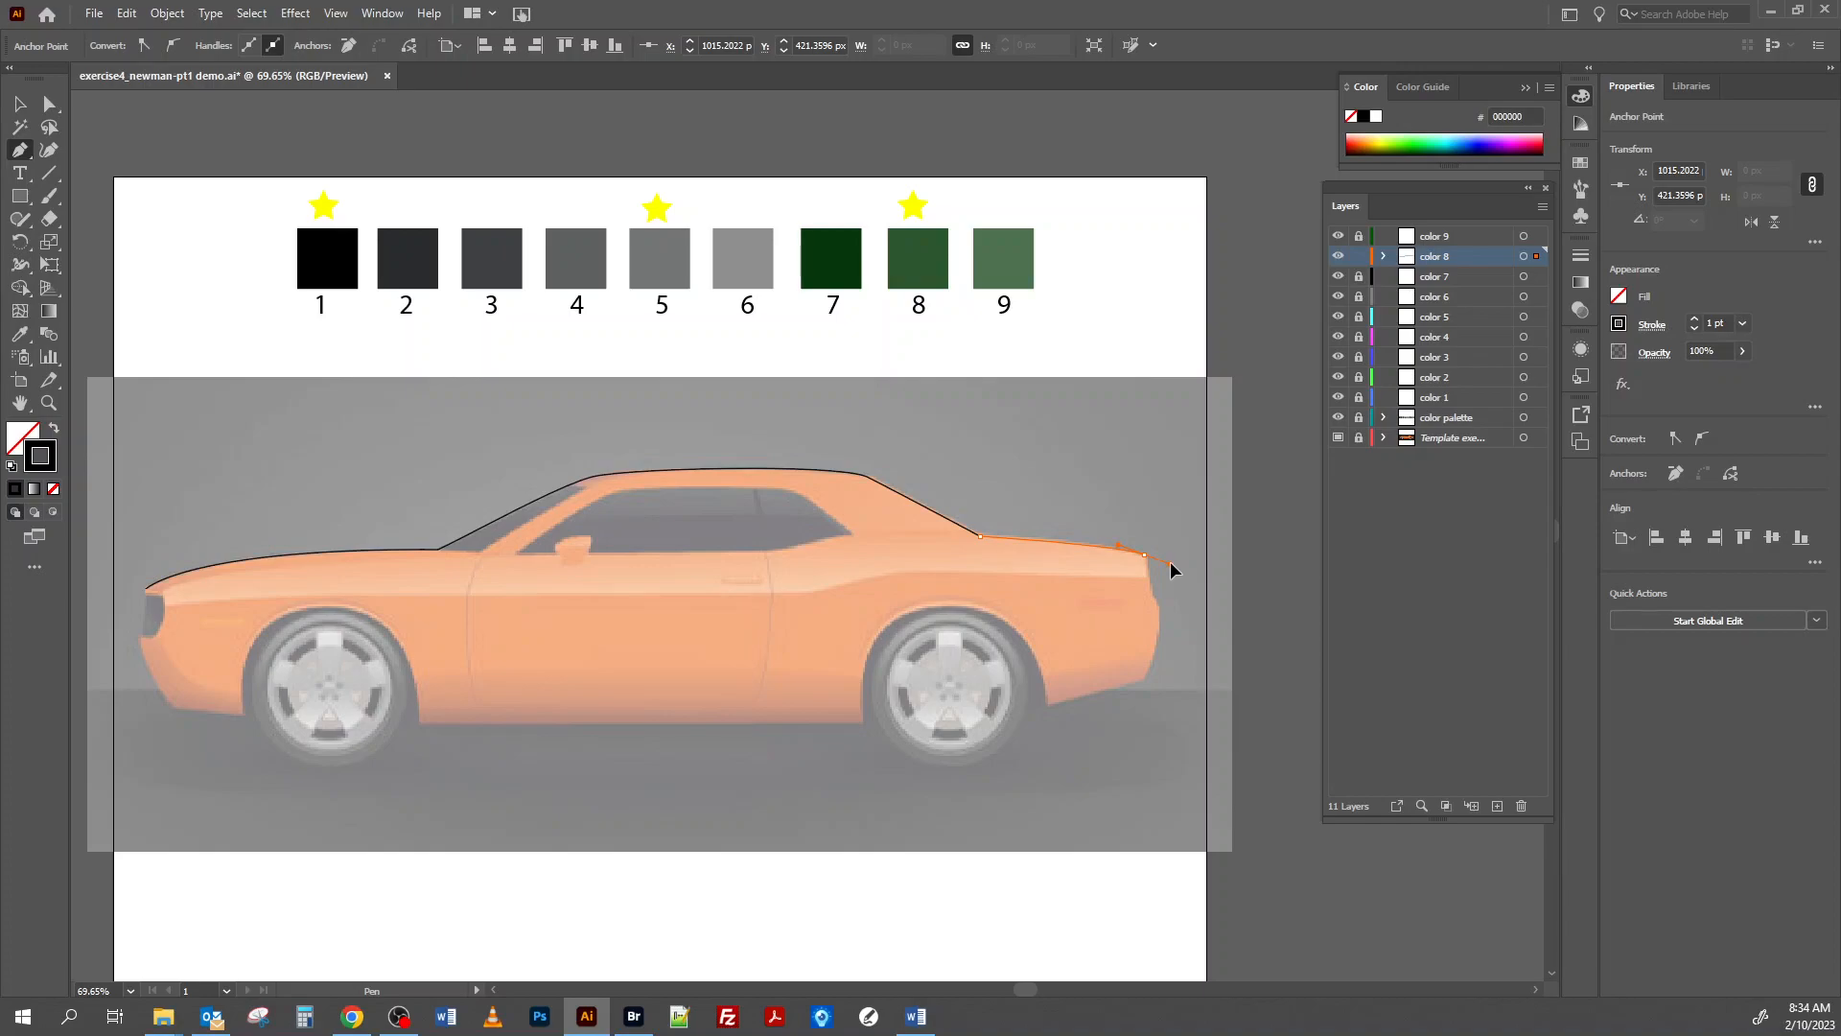
{"action": "left_click_drag", "start_coordinate": [1170, 563], "coordinate": [1148, 575]}
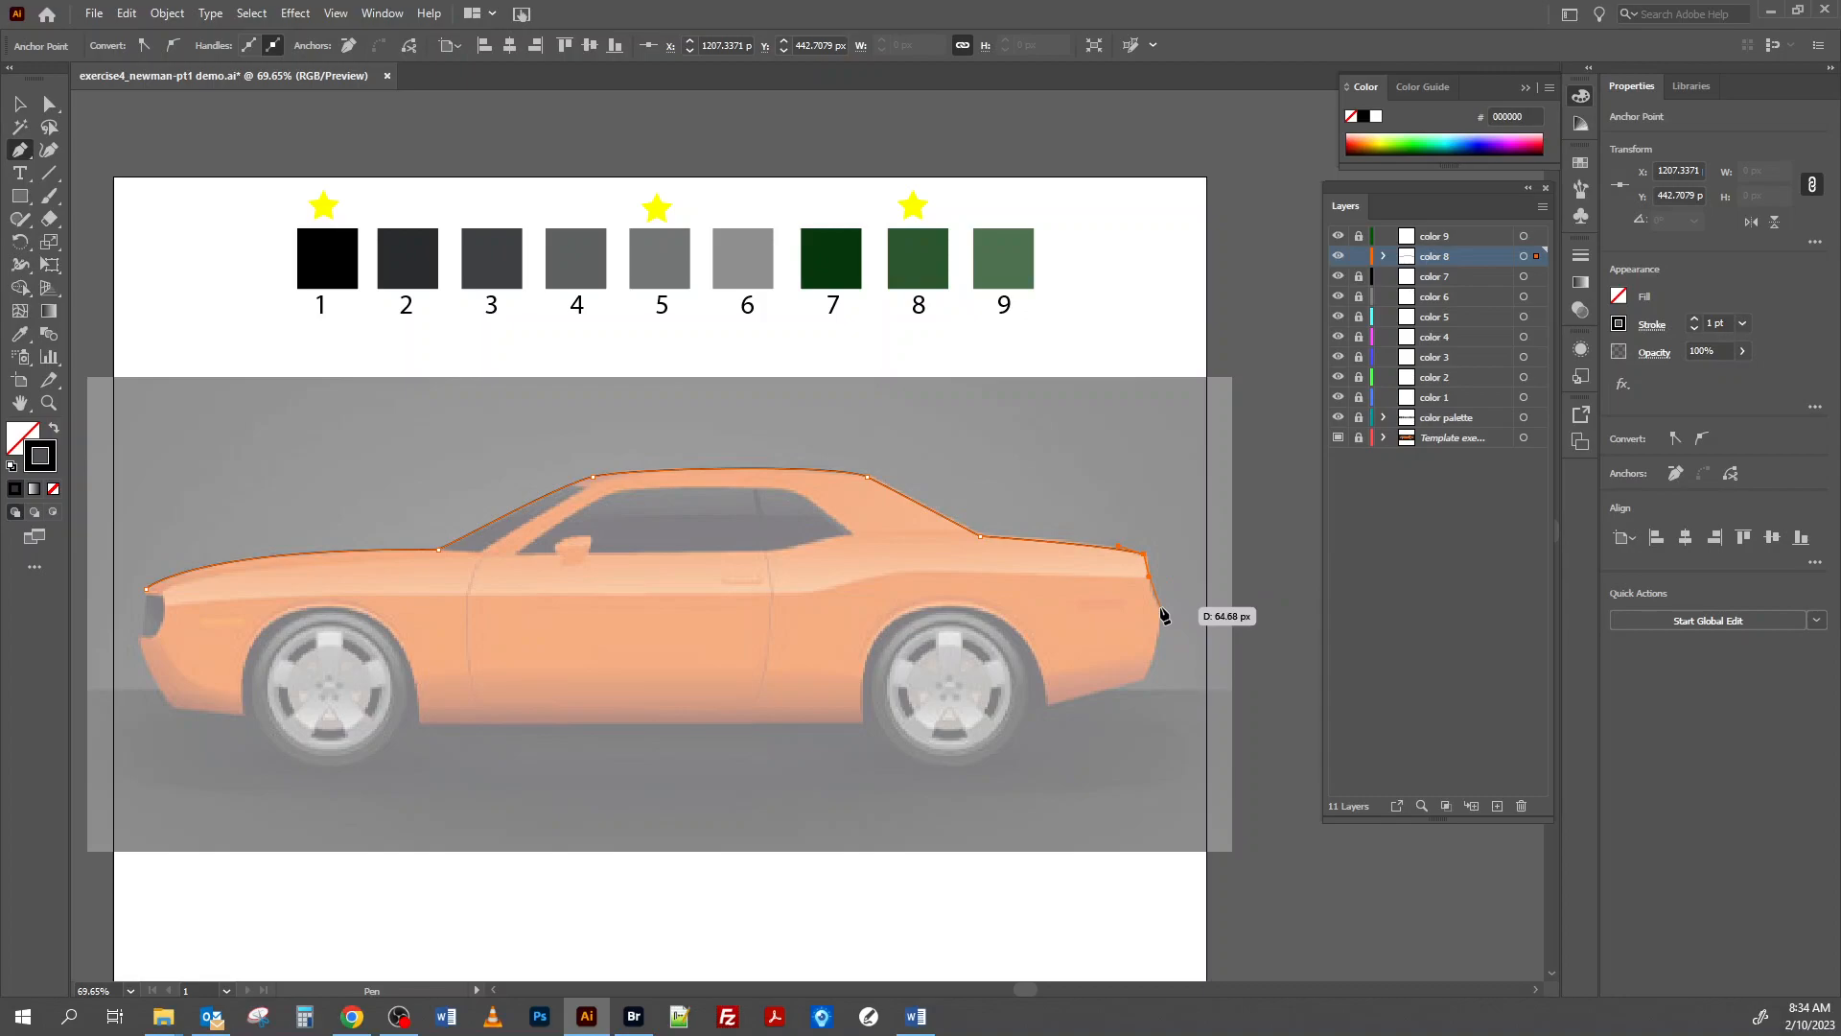
{"action": "left_click_drag", "start_coordinate": [1160, 607], "coordinate": [1167, 623]}
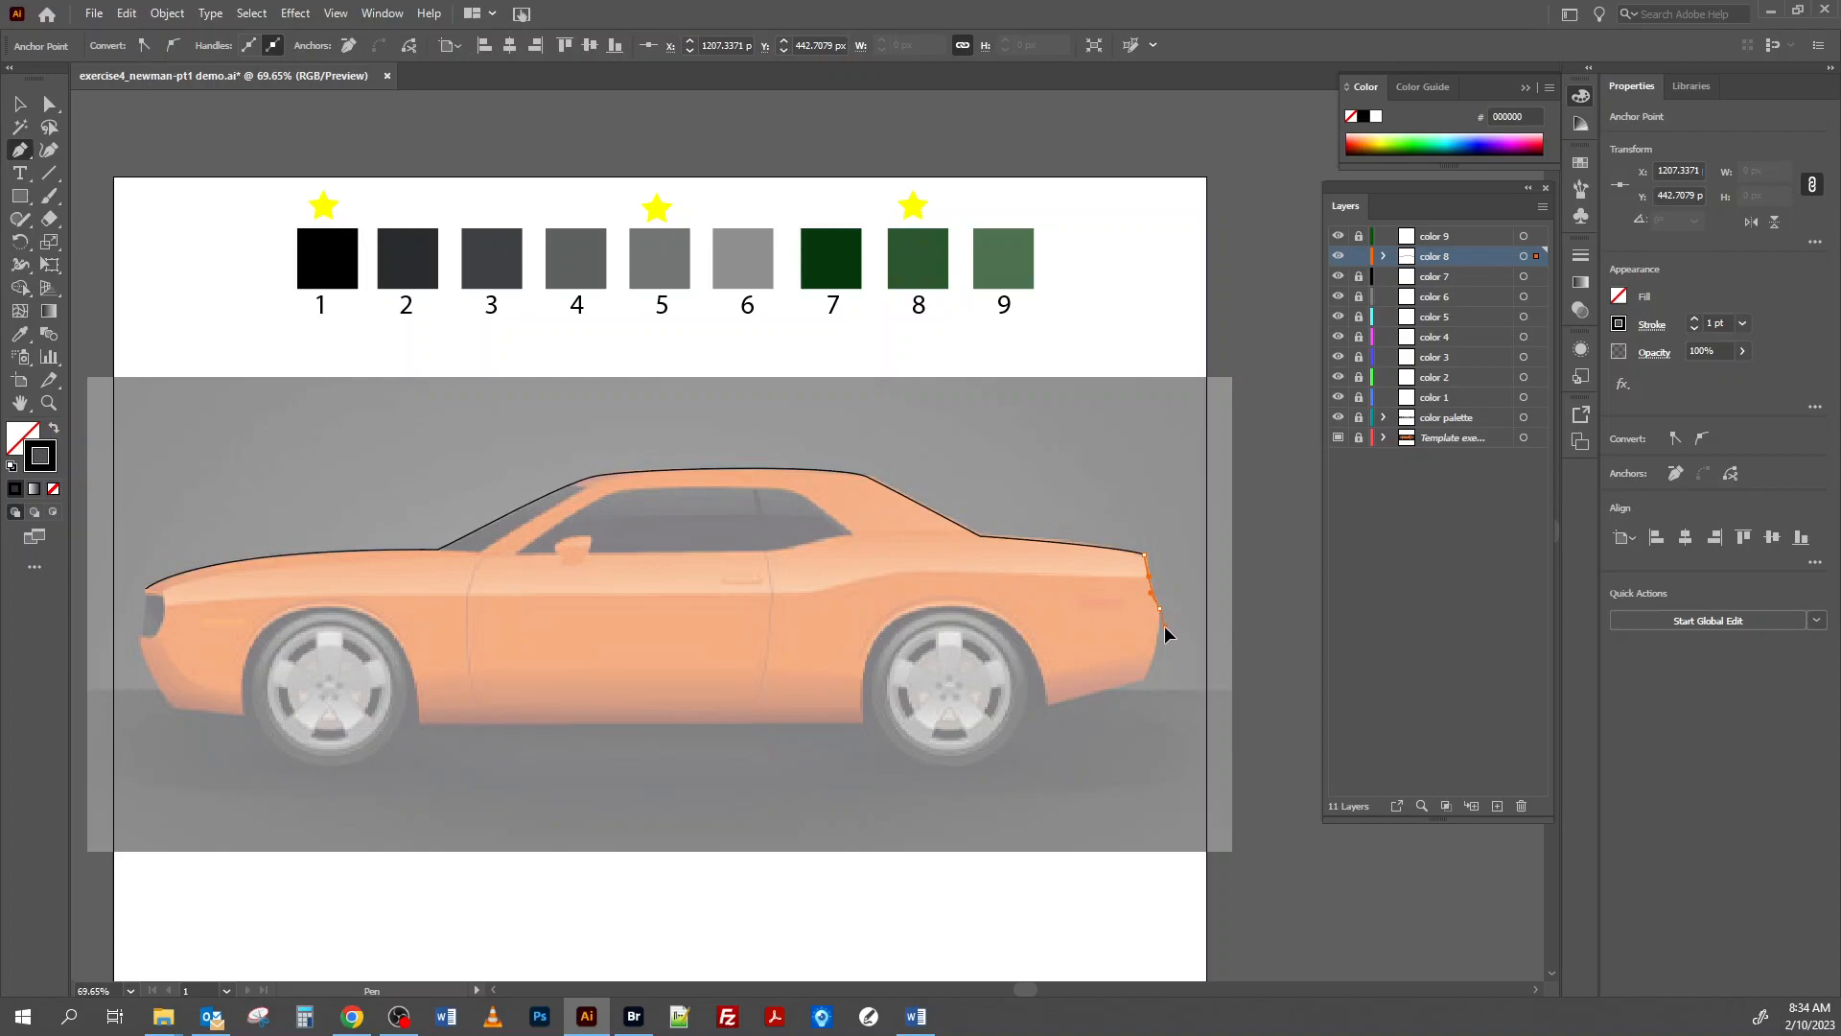
{"action": "left_click_drag", "start_coordinate": [1158, 625], "coordinate": [1158, 626]}
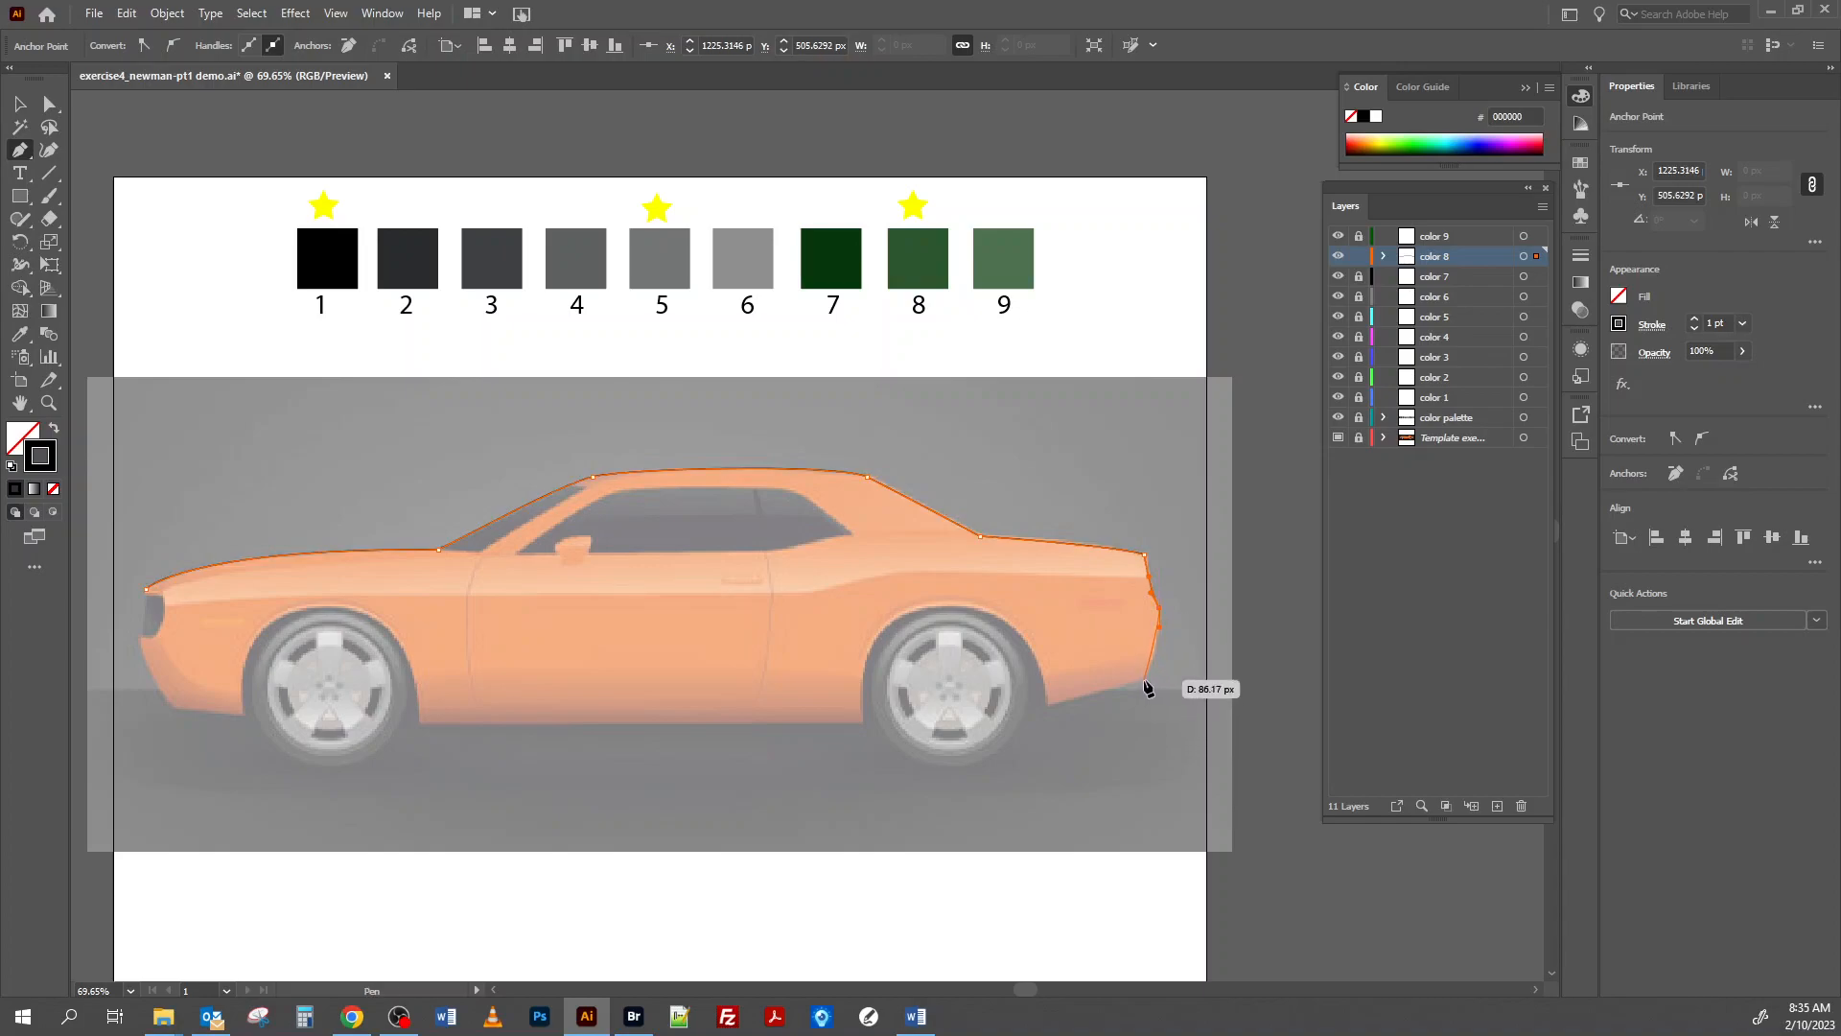
{"action": "left_click", "coordinate": [1144, 679]}
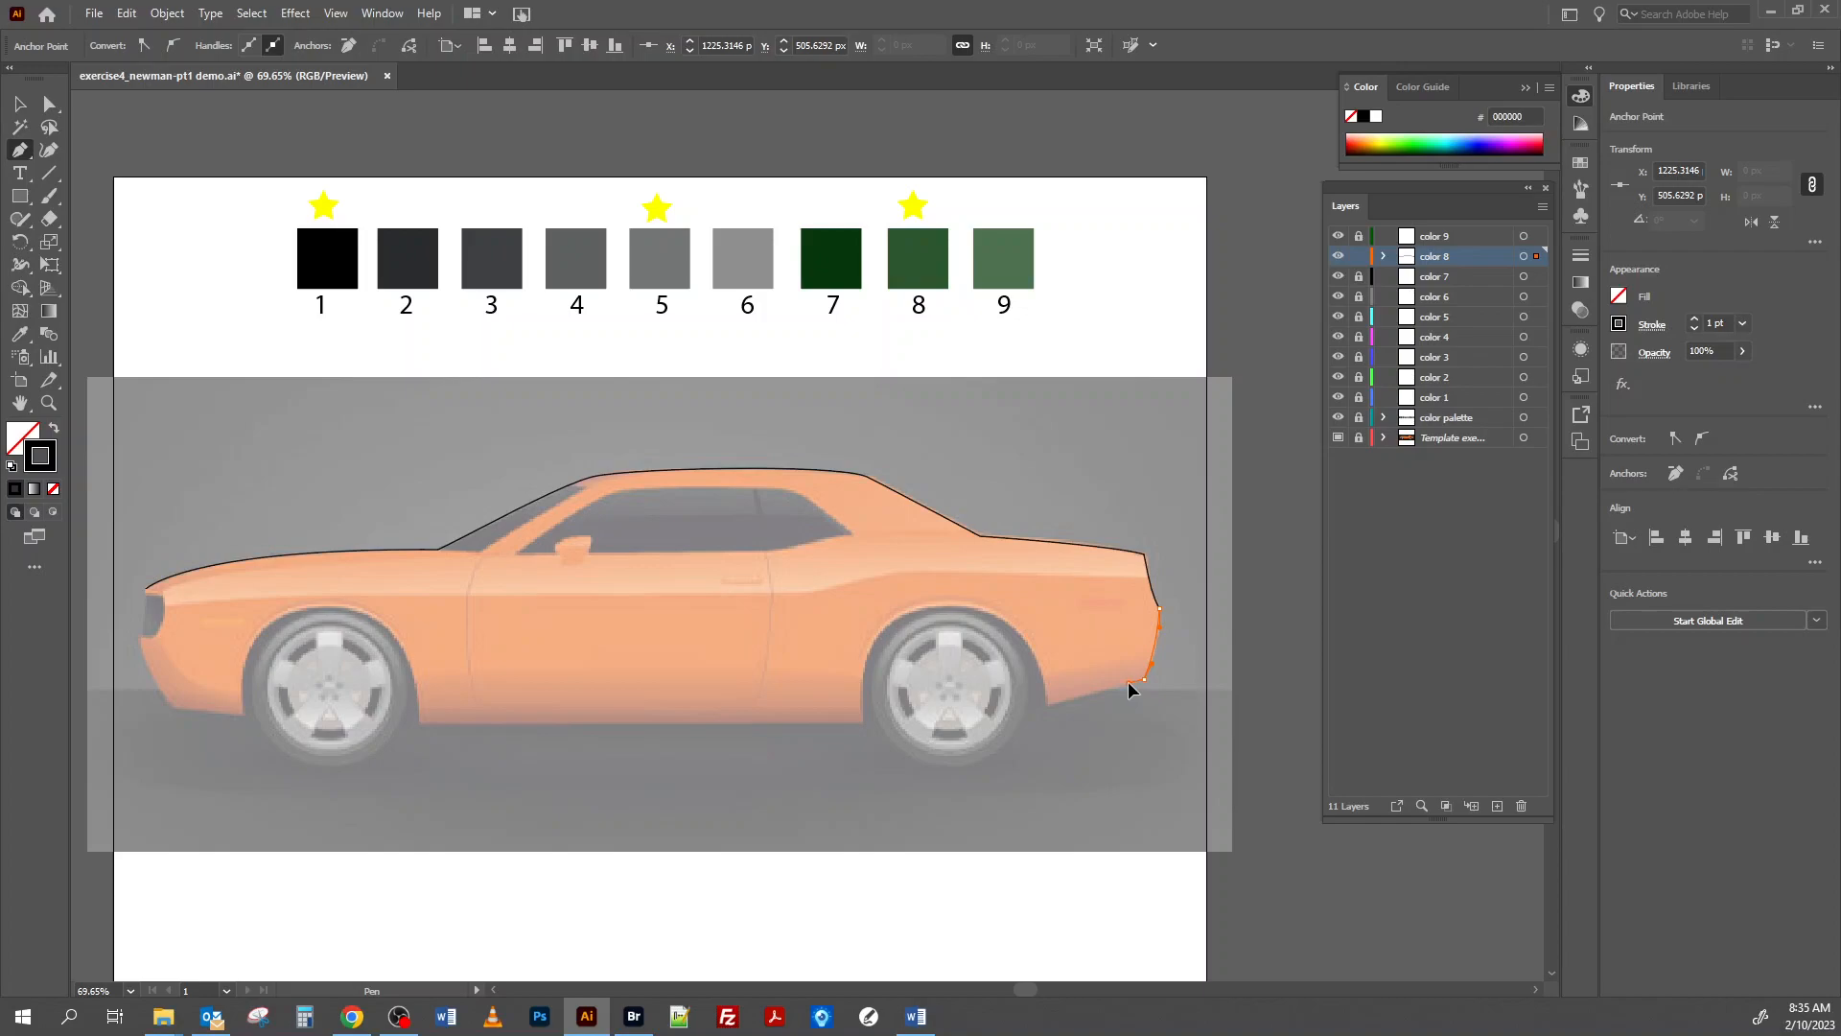
{"action": "left_click", "coordinate": [1130, 690]}
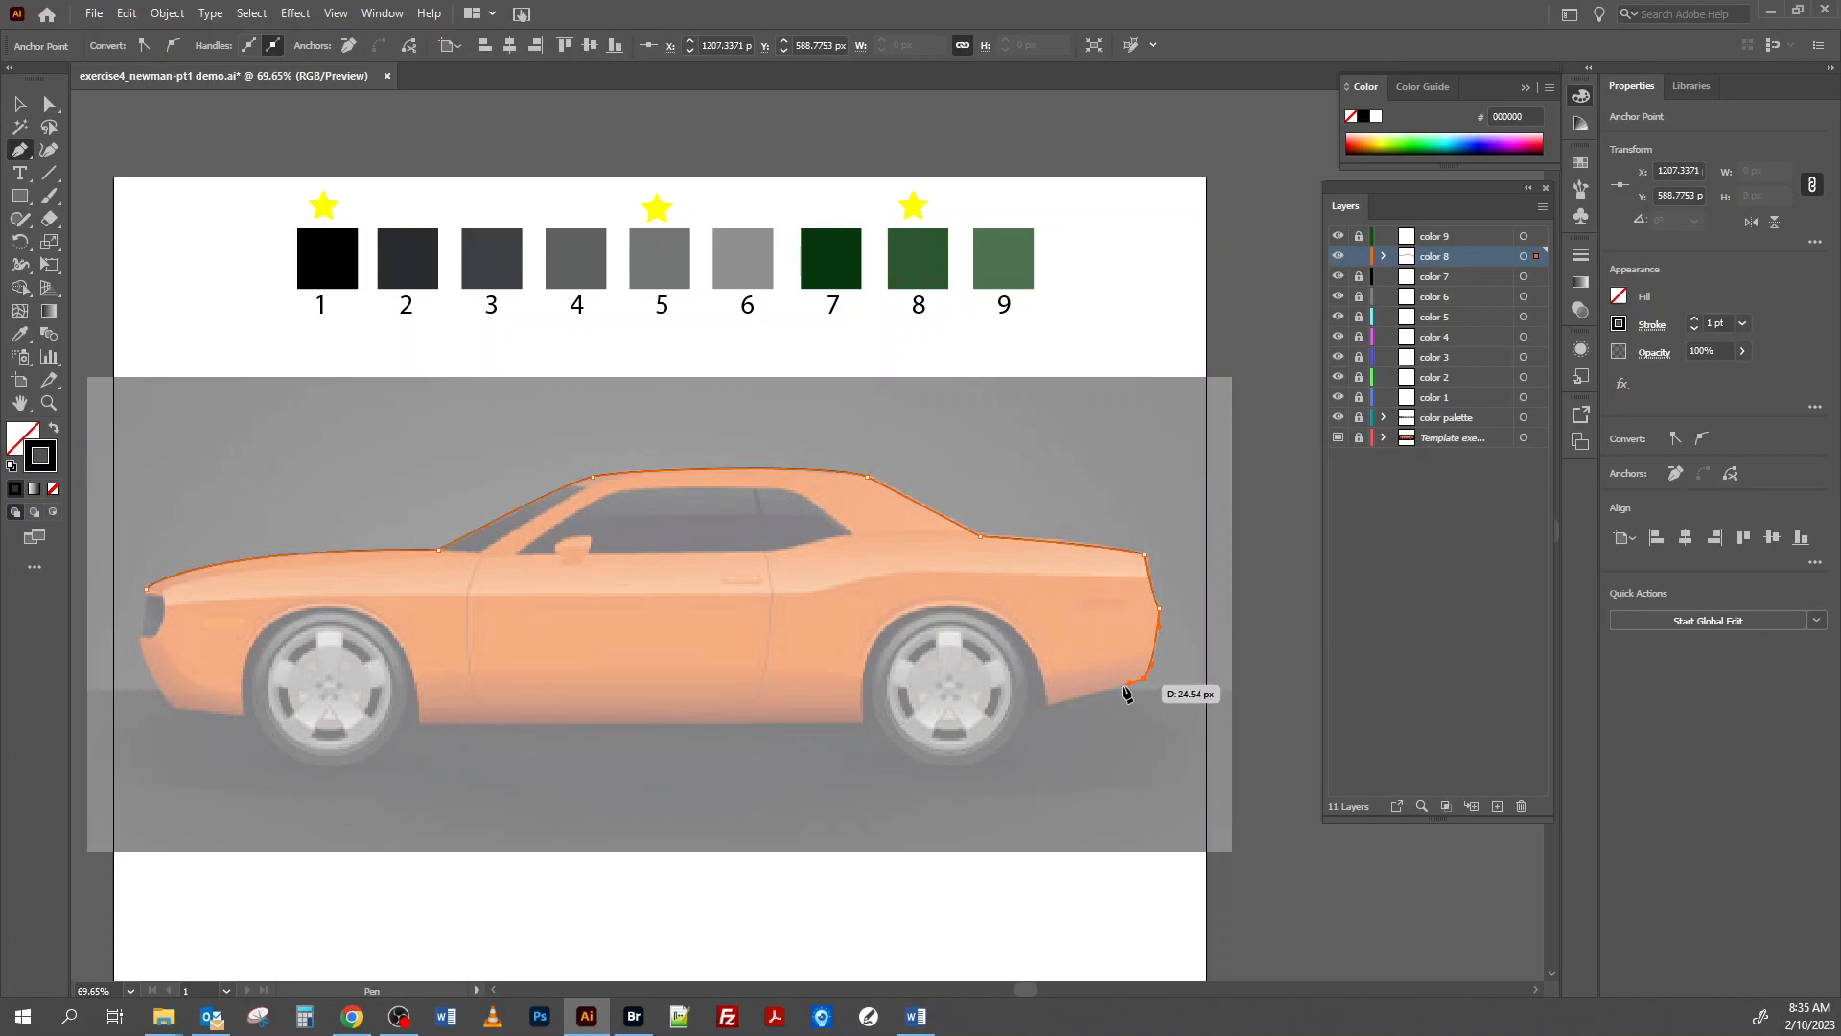
Trace the rear bumper's underside to the wheel opening and curve the path over the rear wheel arch to the sill.
{"action": "left_click", "coordinate": [1045, 705]}
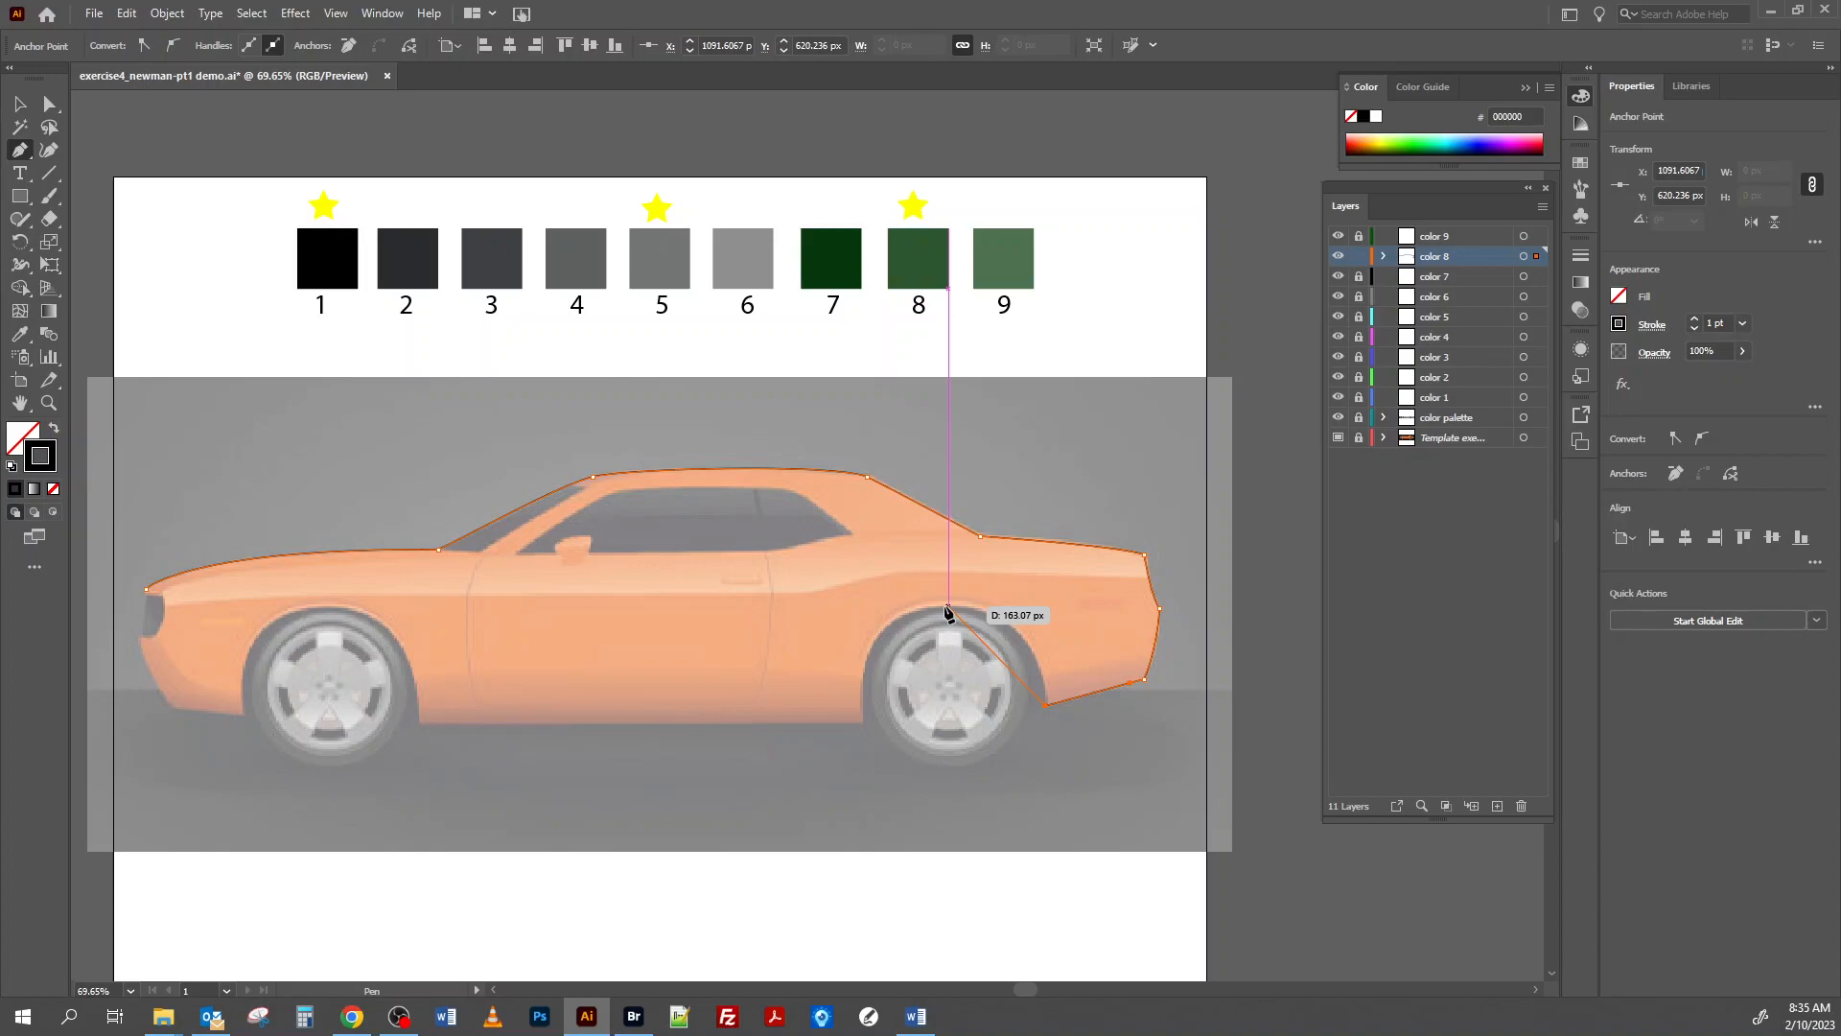
{"action": "left_click_drag", "start_coordinate": [947, 608], "coordinate": [850, 607]}
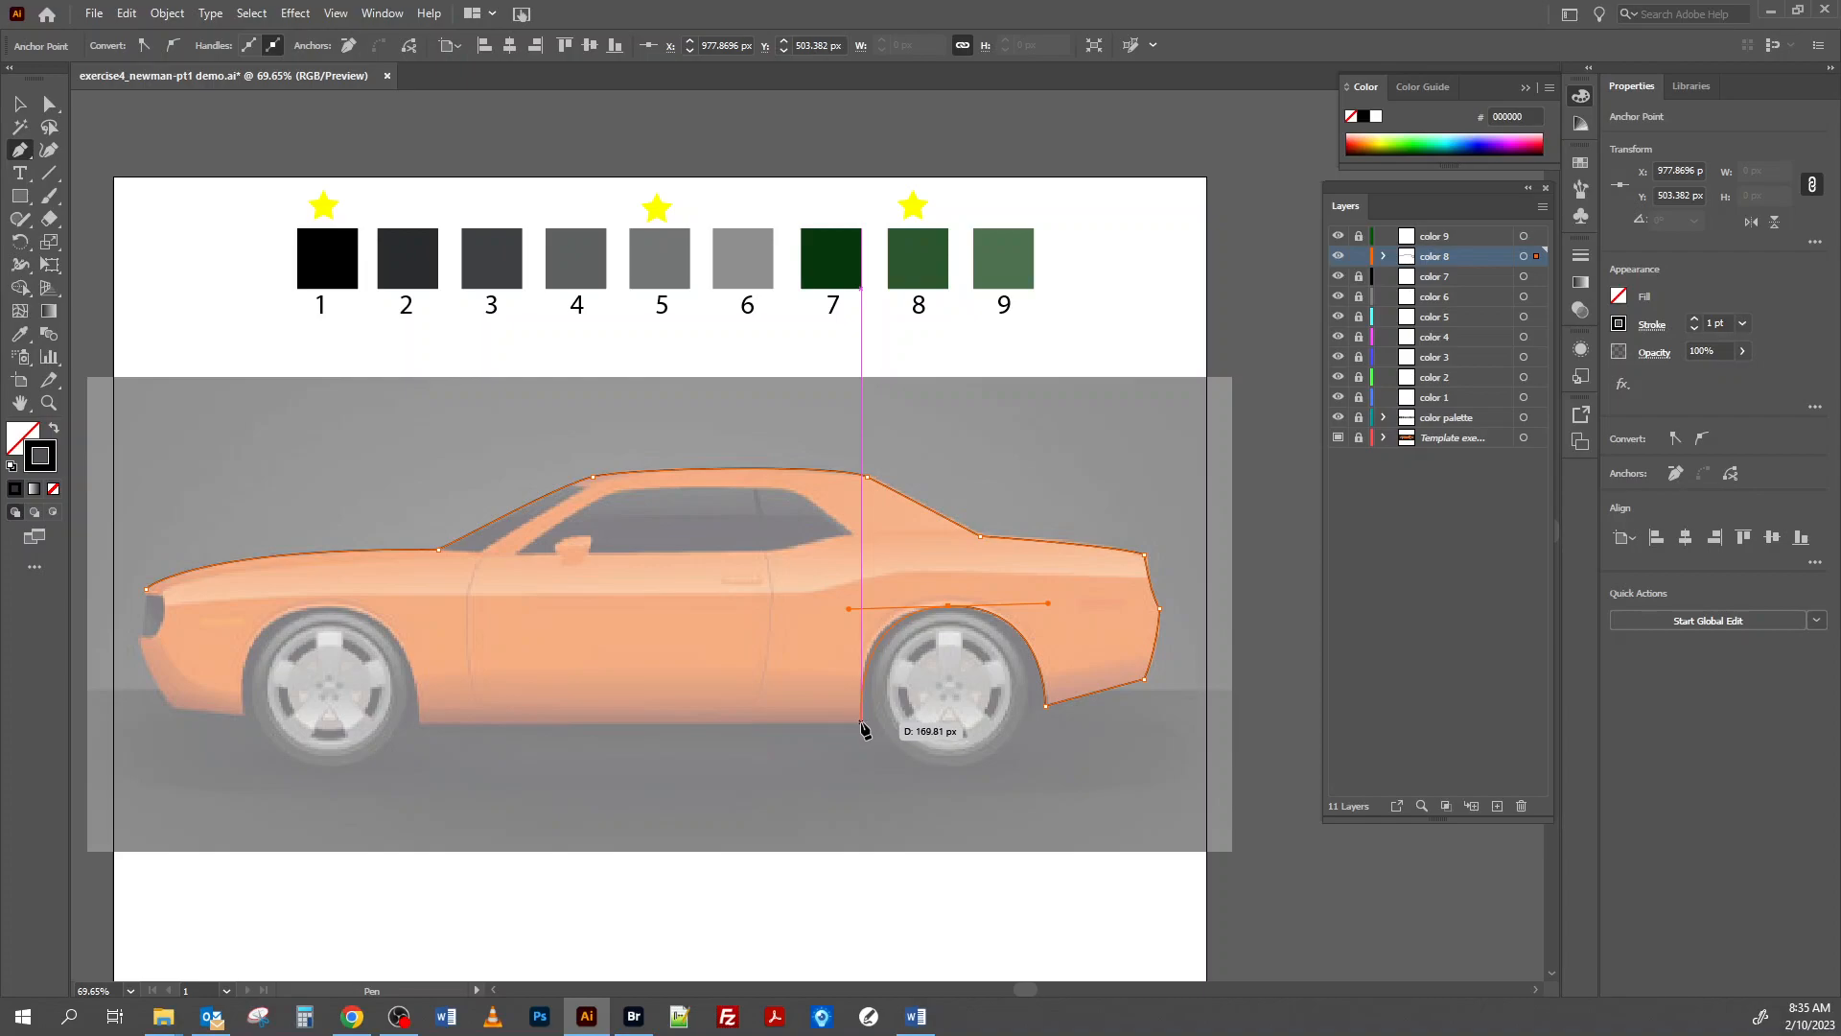
{"action": "mouse_move", "coordinate": [861, 722]}
{"action": "left_mouse_down"}
{"action": "mouse_move", "coordinate": [865, 744]}
{"action": "mouse_move", "coordinate": [842, 731]}
{"action": "left_mouse_up"}
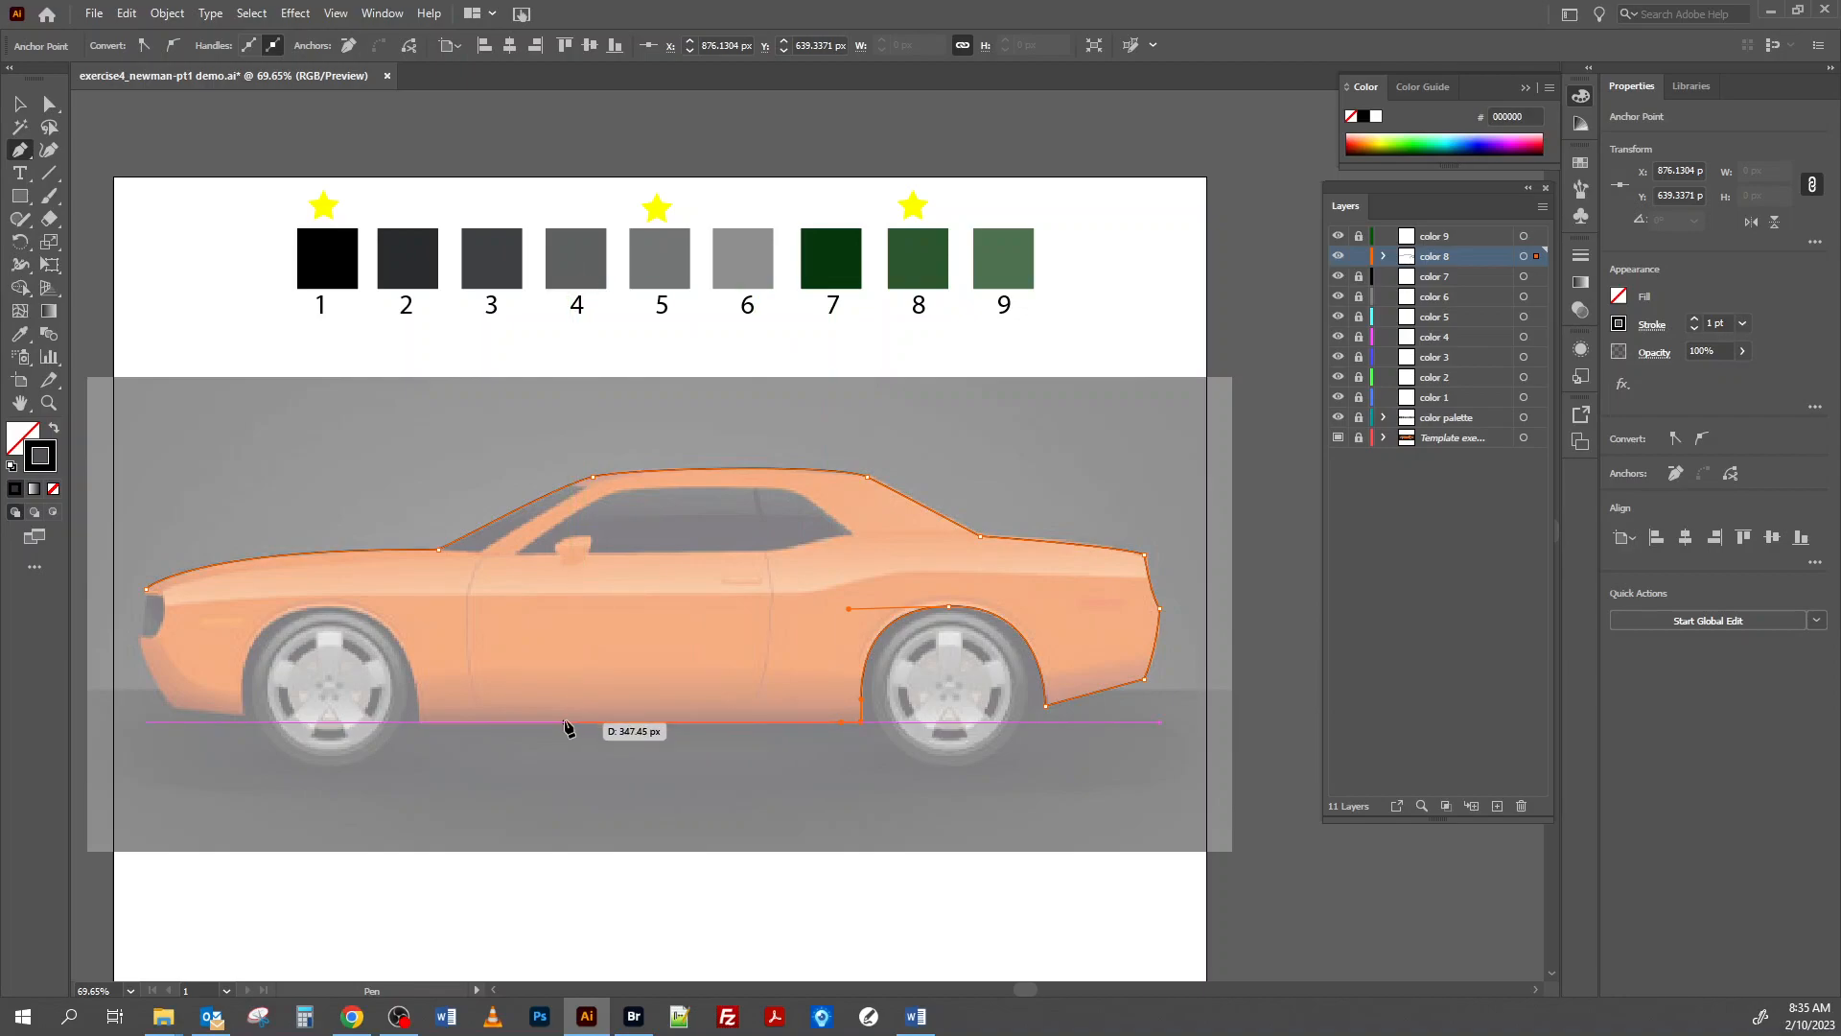
Extend the outline straight along the sill and curve it over the front wheel arch to the front bumper's underside.
{"action": "left_click", "coordinate": [420, 722]}
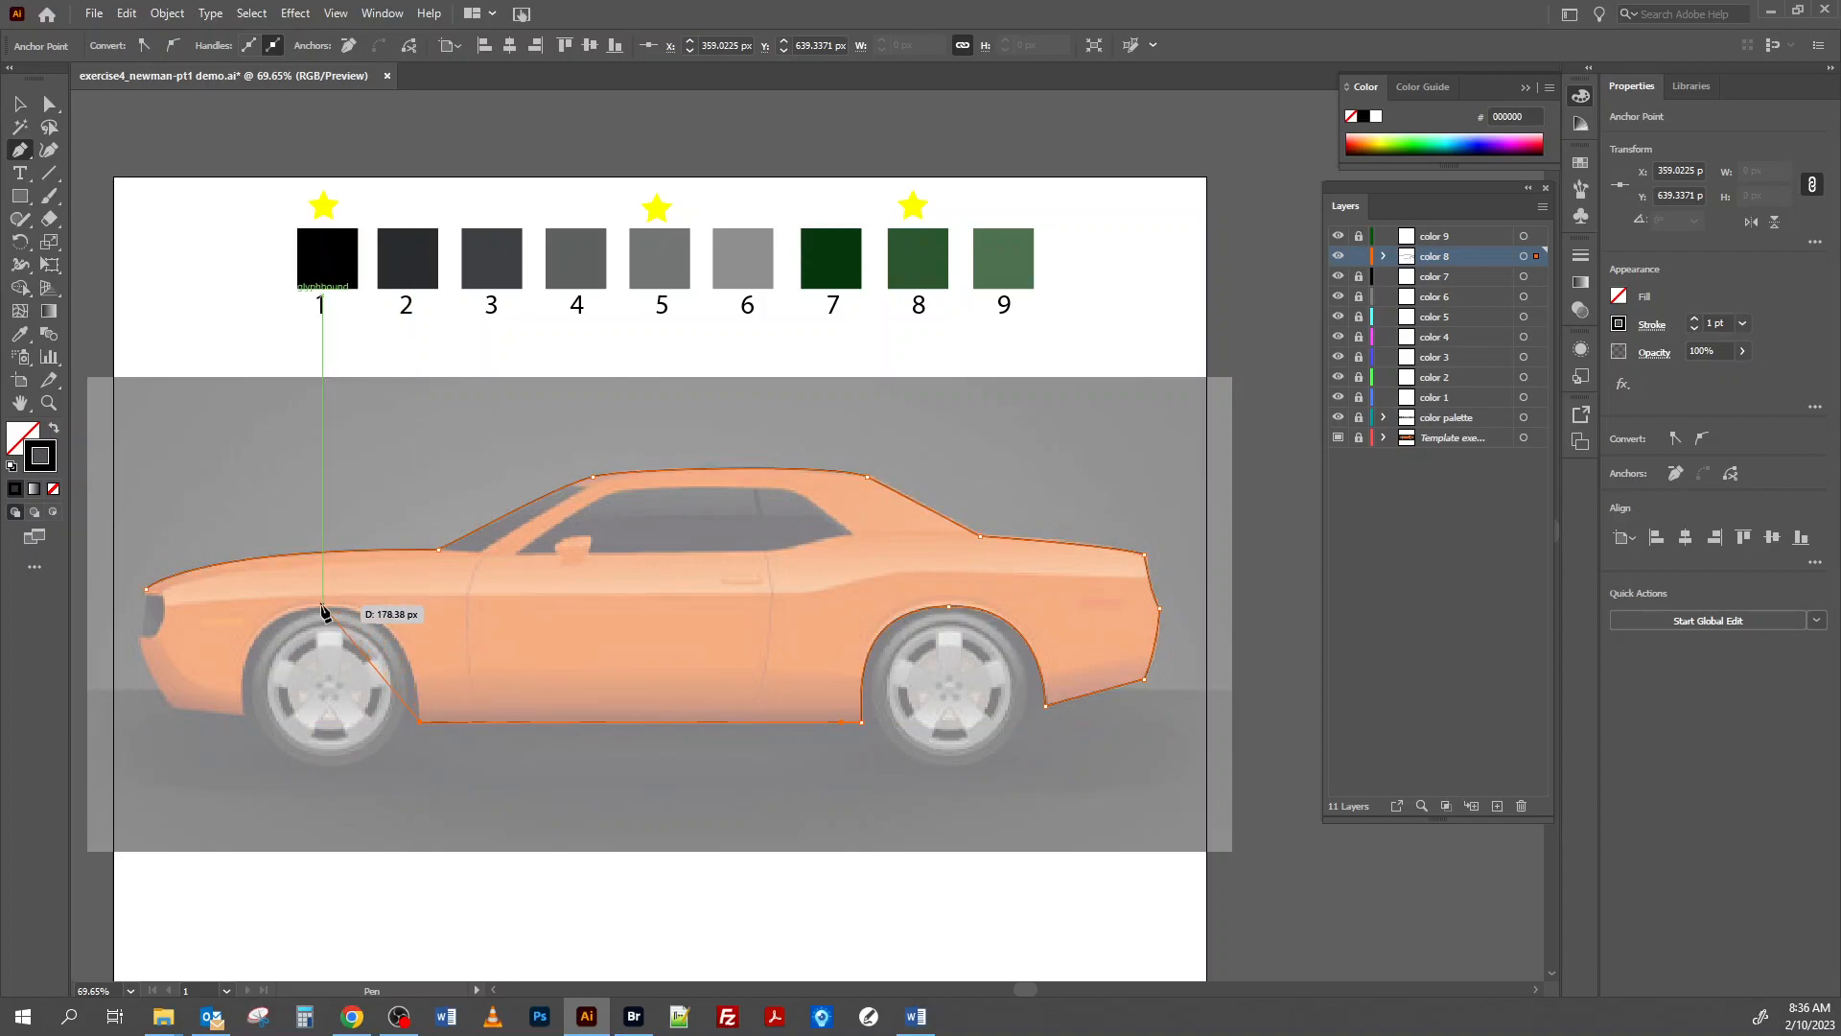
{"action": "left_click_drag", "start_coordinate": [322, 607], "coordinate": [219, 609]}
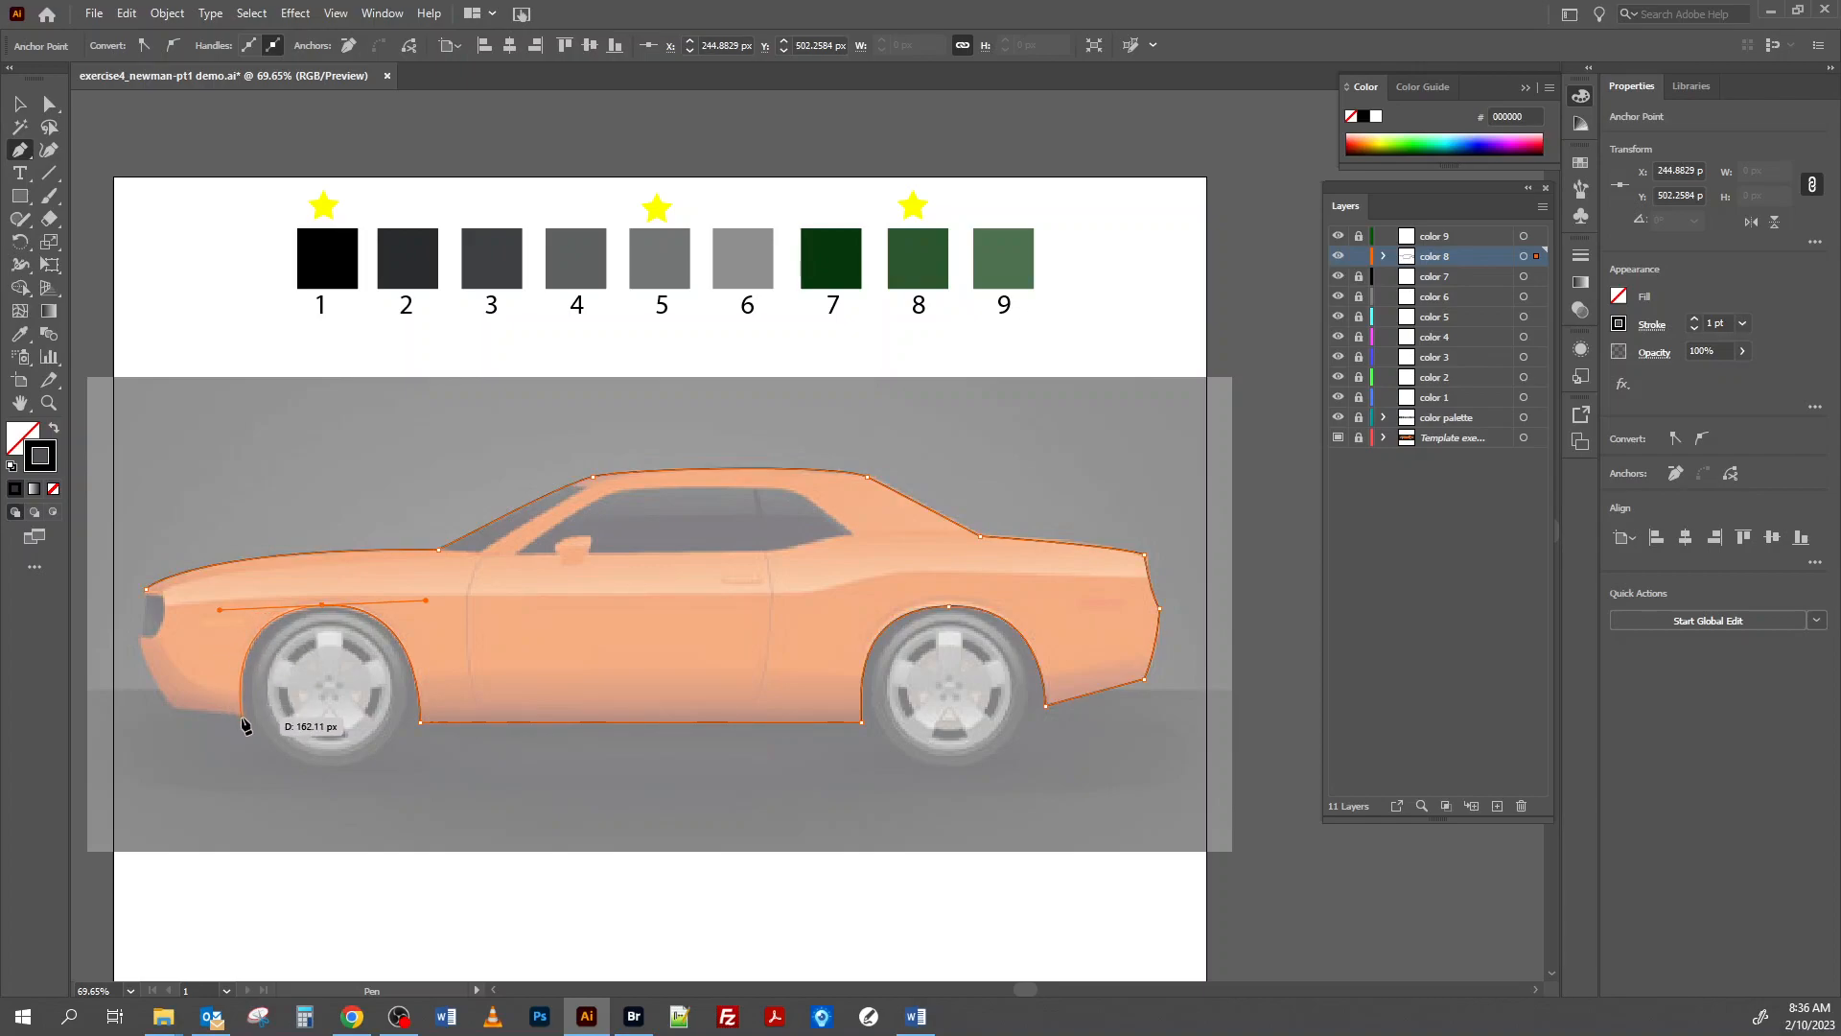
{"action": "mouse_move", "coordinate": [242, 717]}
{"action": "left_mouse_down"}
{"action": "mouse_move", "coordinate": [239, 752]}
{"action": "mouse_move", "coordinate": [226, 725]}
{"action": "left_mouse_up"}
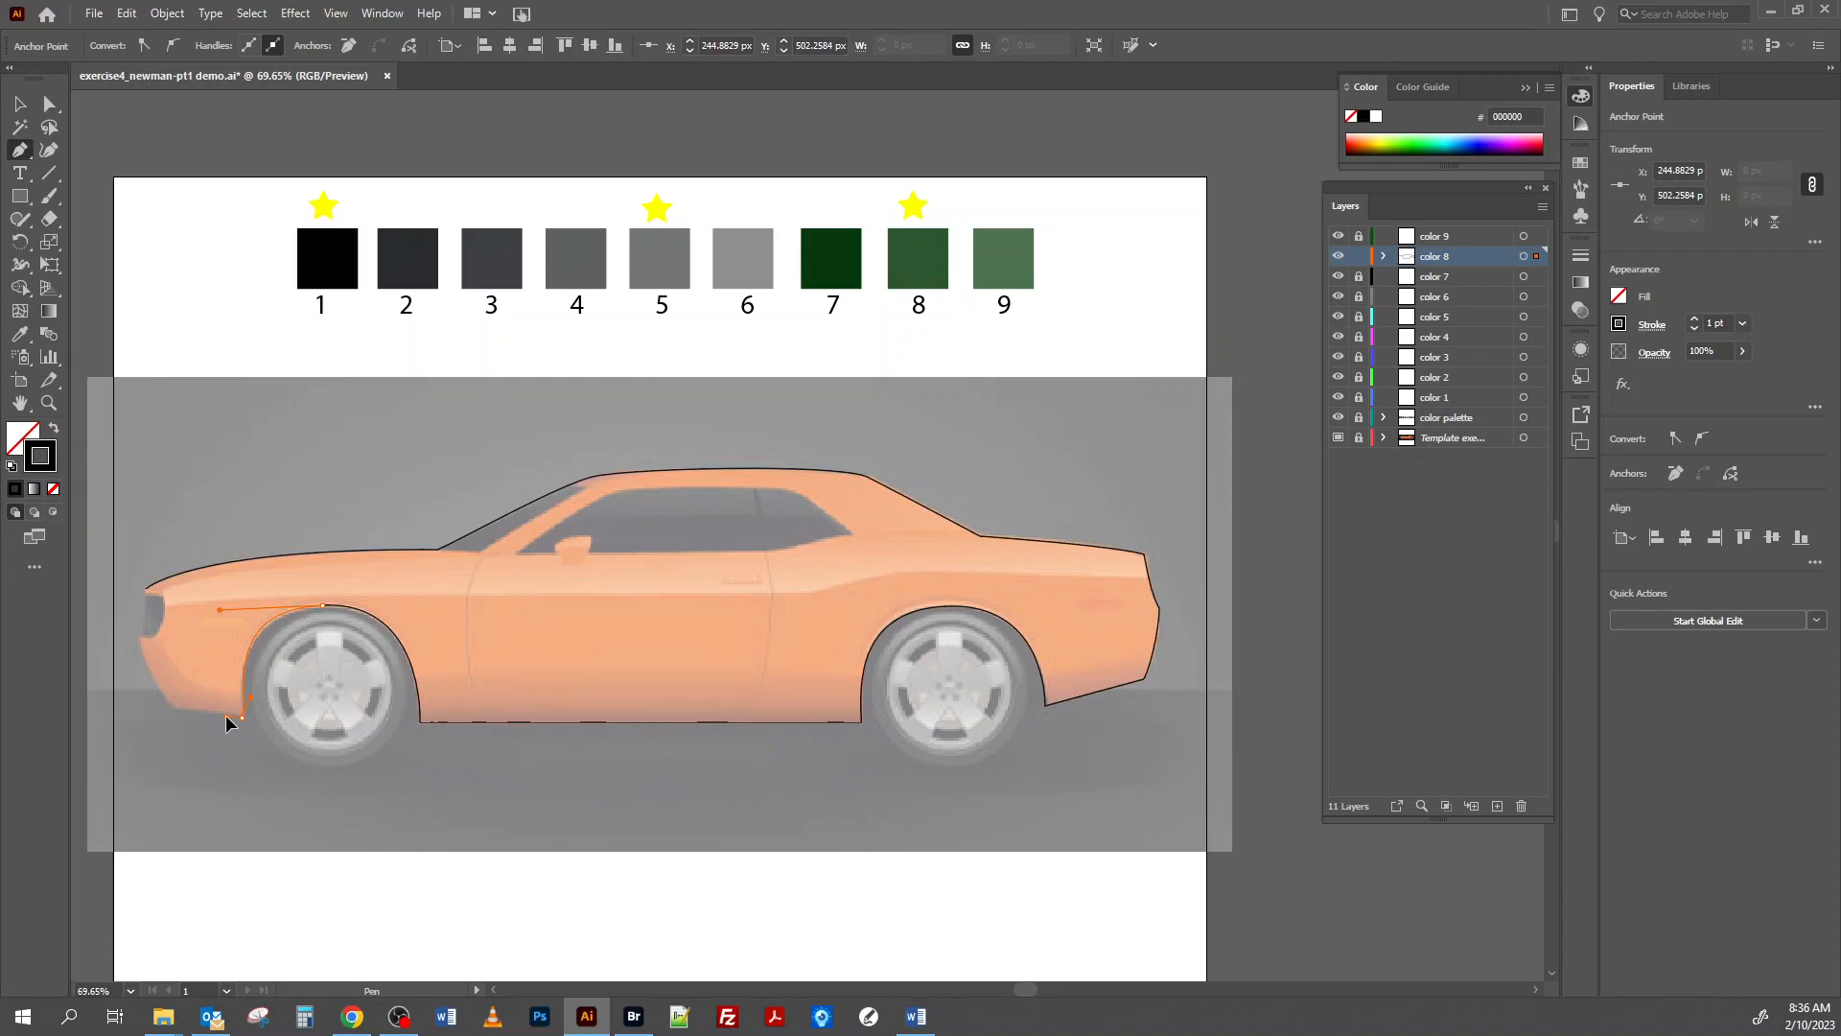
Close the body outline by tracing the front bumper's lower corner and nose back to the starting point at the hood's front tip.
{"action": "left_click", "coordinate": [173, 710]}
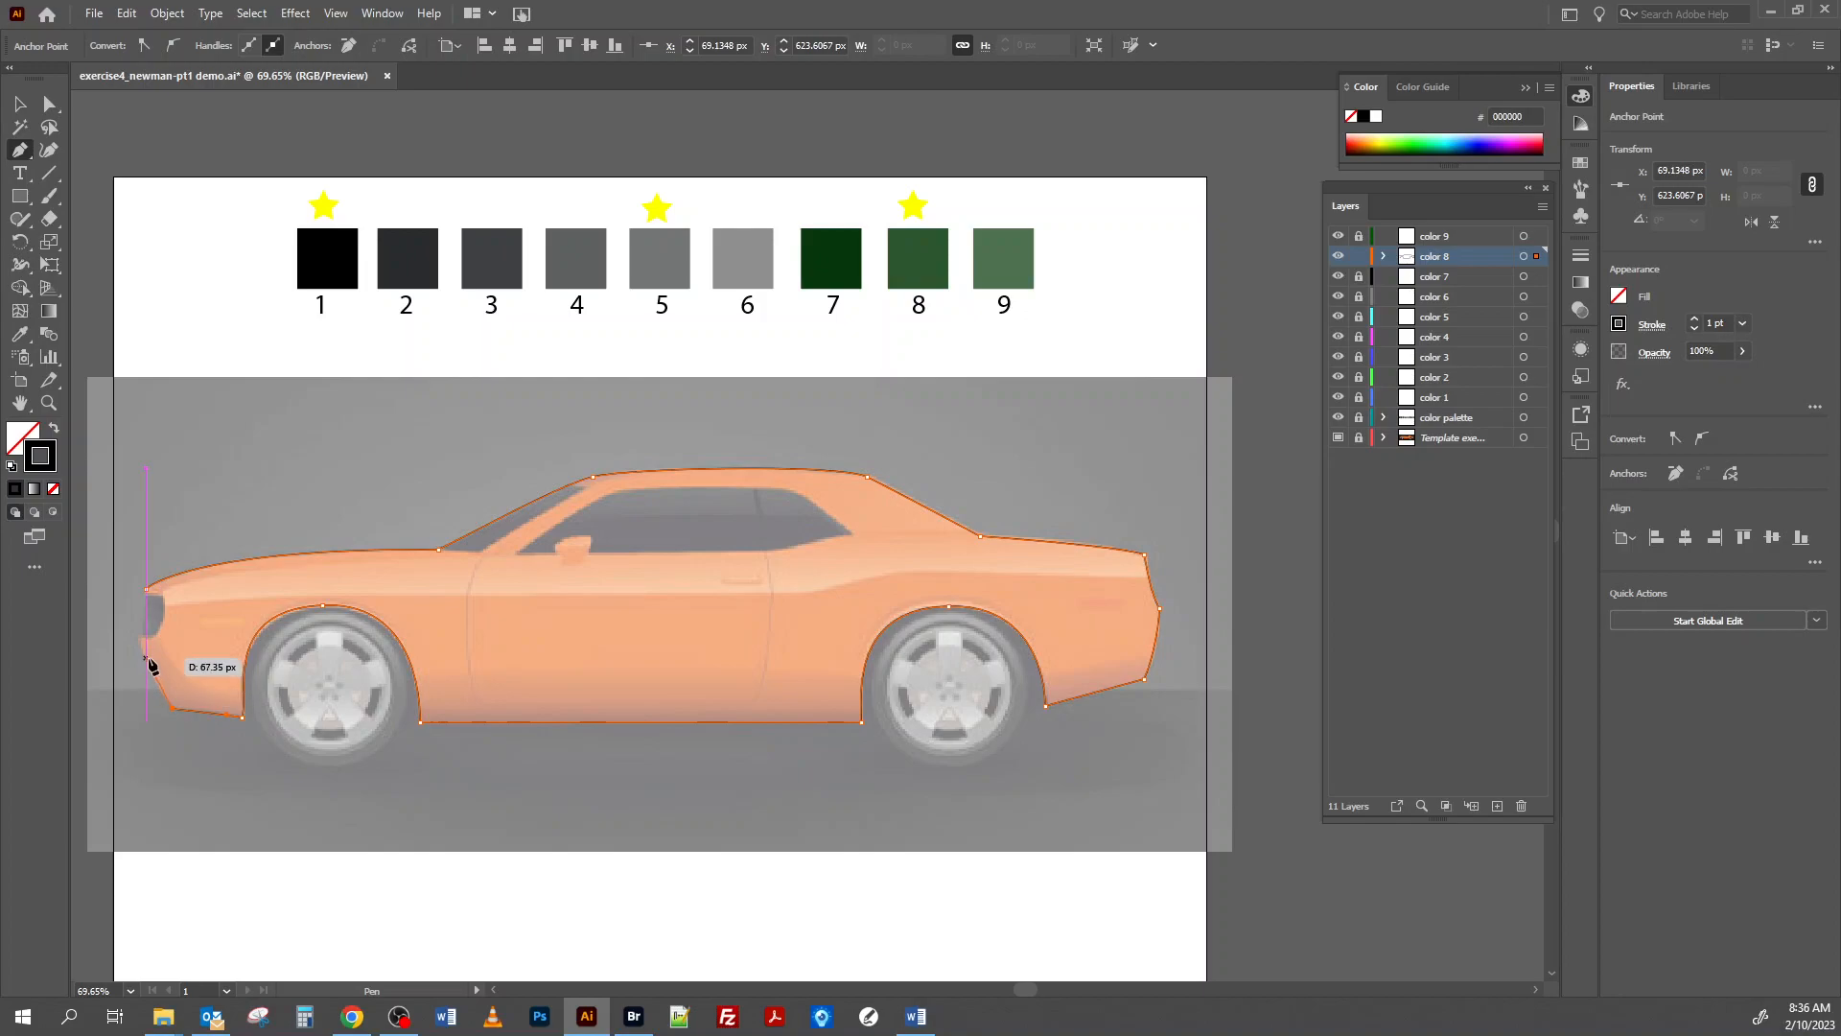
{"action": "mouse_move", "coordinate": [141, 636]}
{"action": "left_mouse_down"}
{"action": "mouse_move", "coordinate": [152, 610]}
{"action": "mouse_move", "coordinate": [153, 641]}
{"action": "left_mouse_up"}
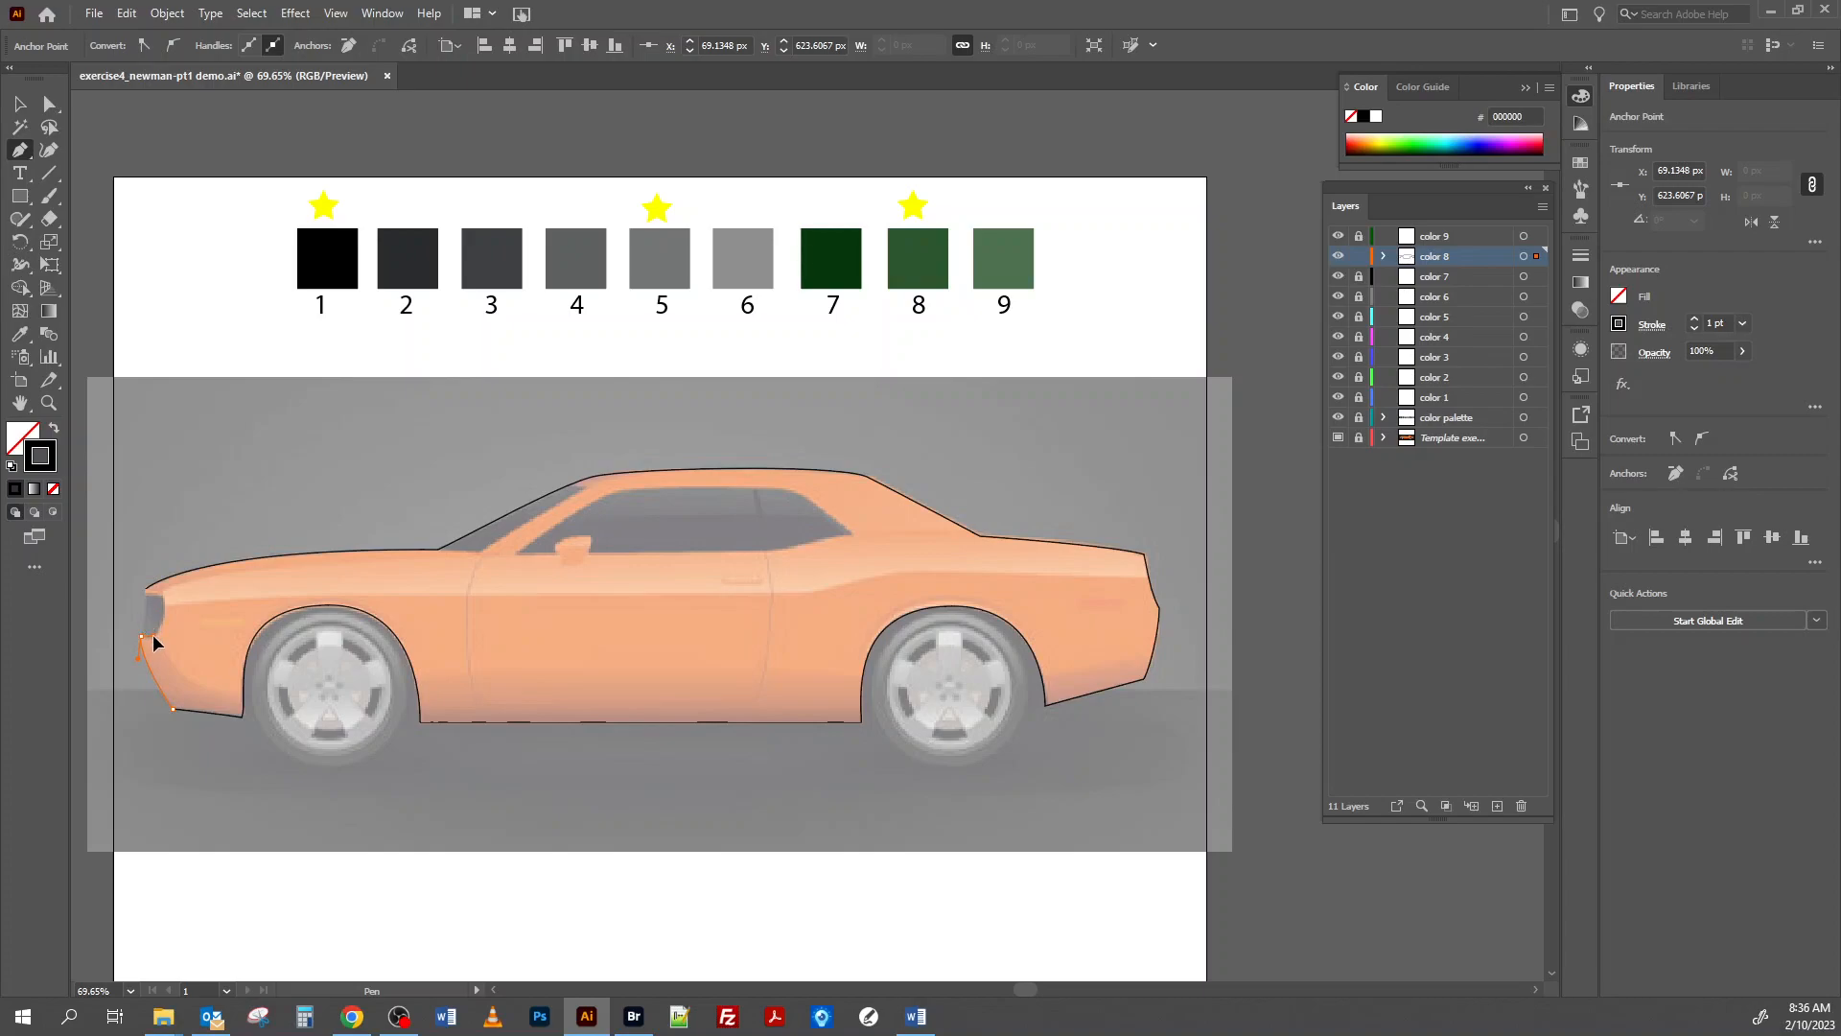
{"action": "mouse_move", "coordinate": [153, 636]}
{"action": "left_mouse_down"}
{"action": "mouse_move", "coordinate": [145, 607]}
{"action": "mouse_move", "coordinate": [153, 622]}
{"action": "left_mouse_up"}
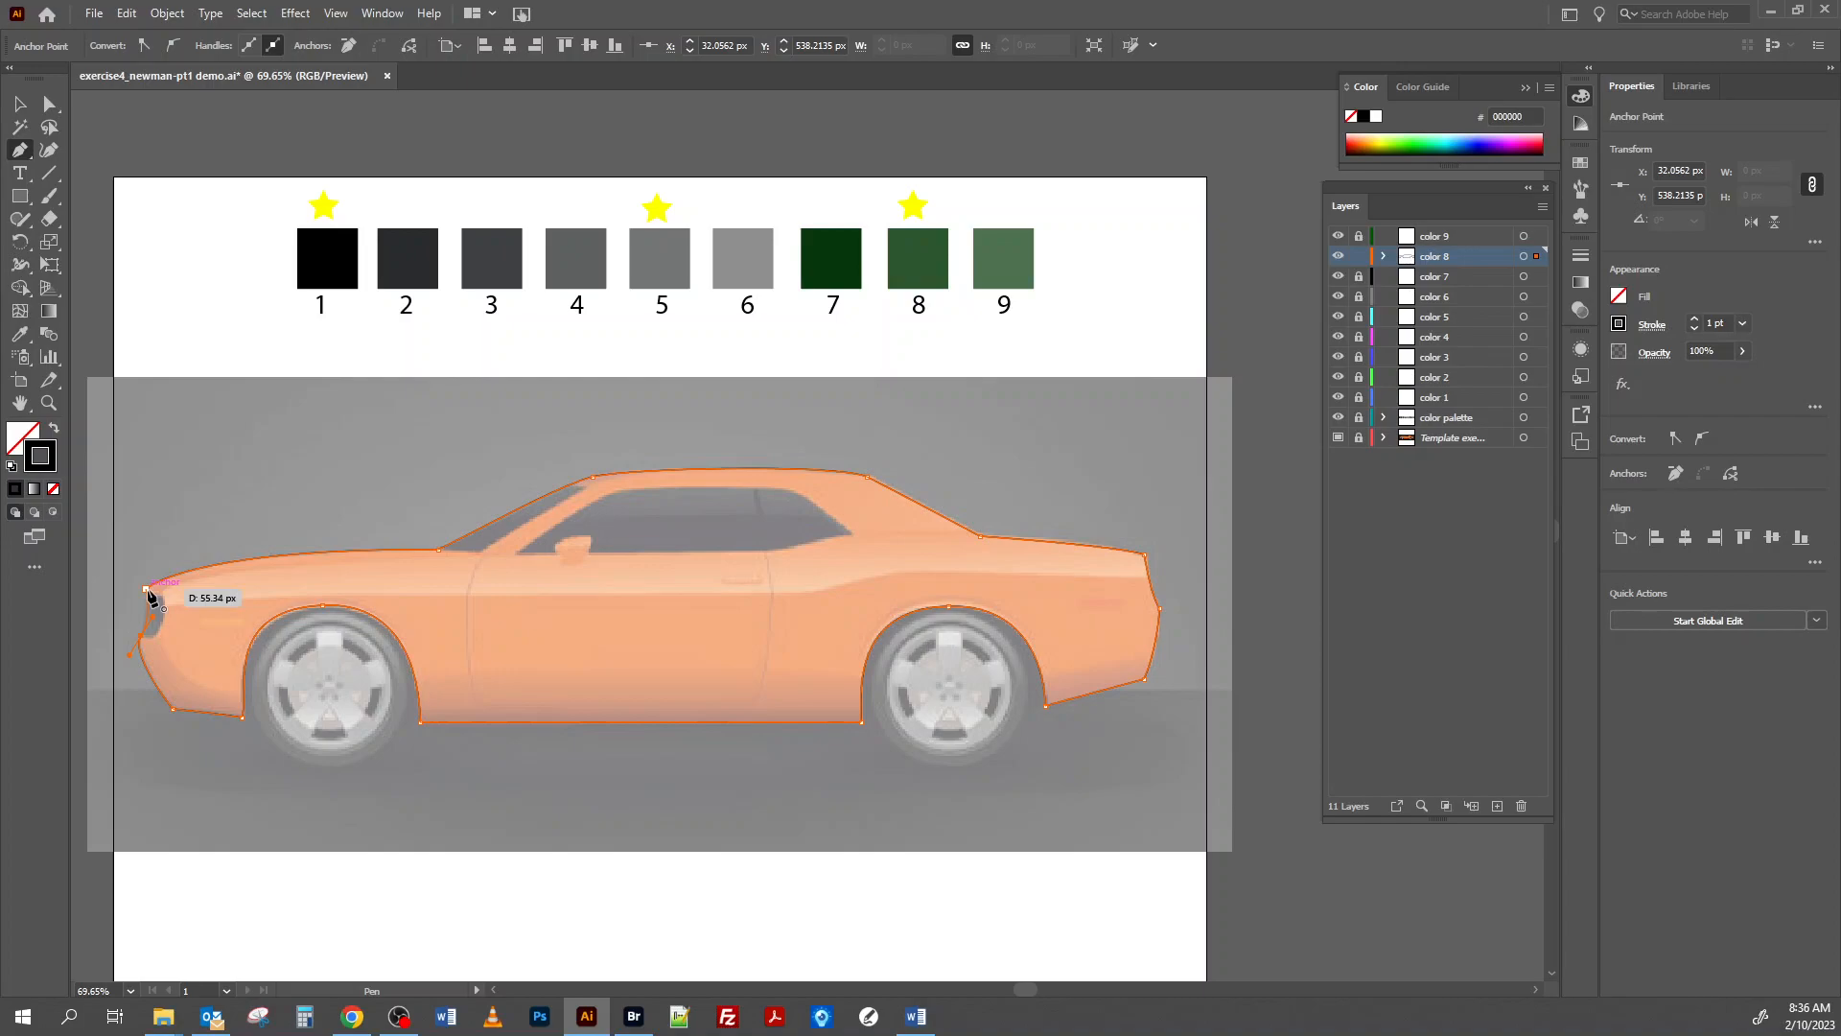
{"action": "left_click", "coordinate": [147, 589]}
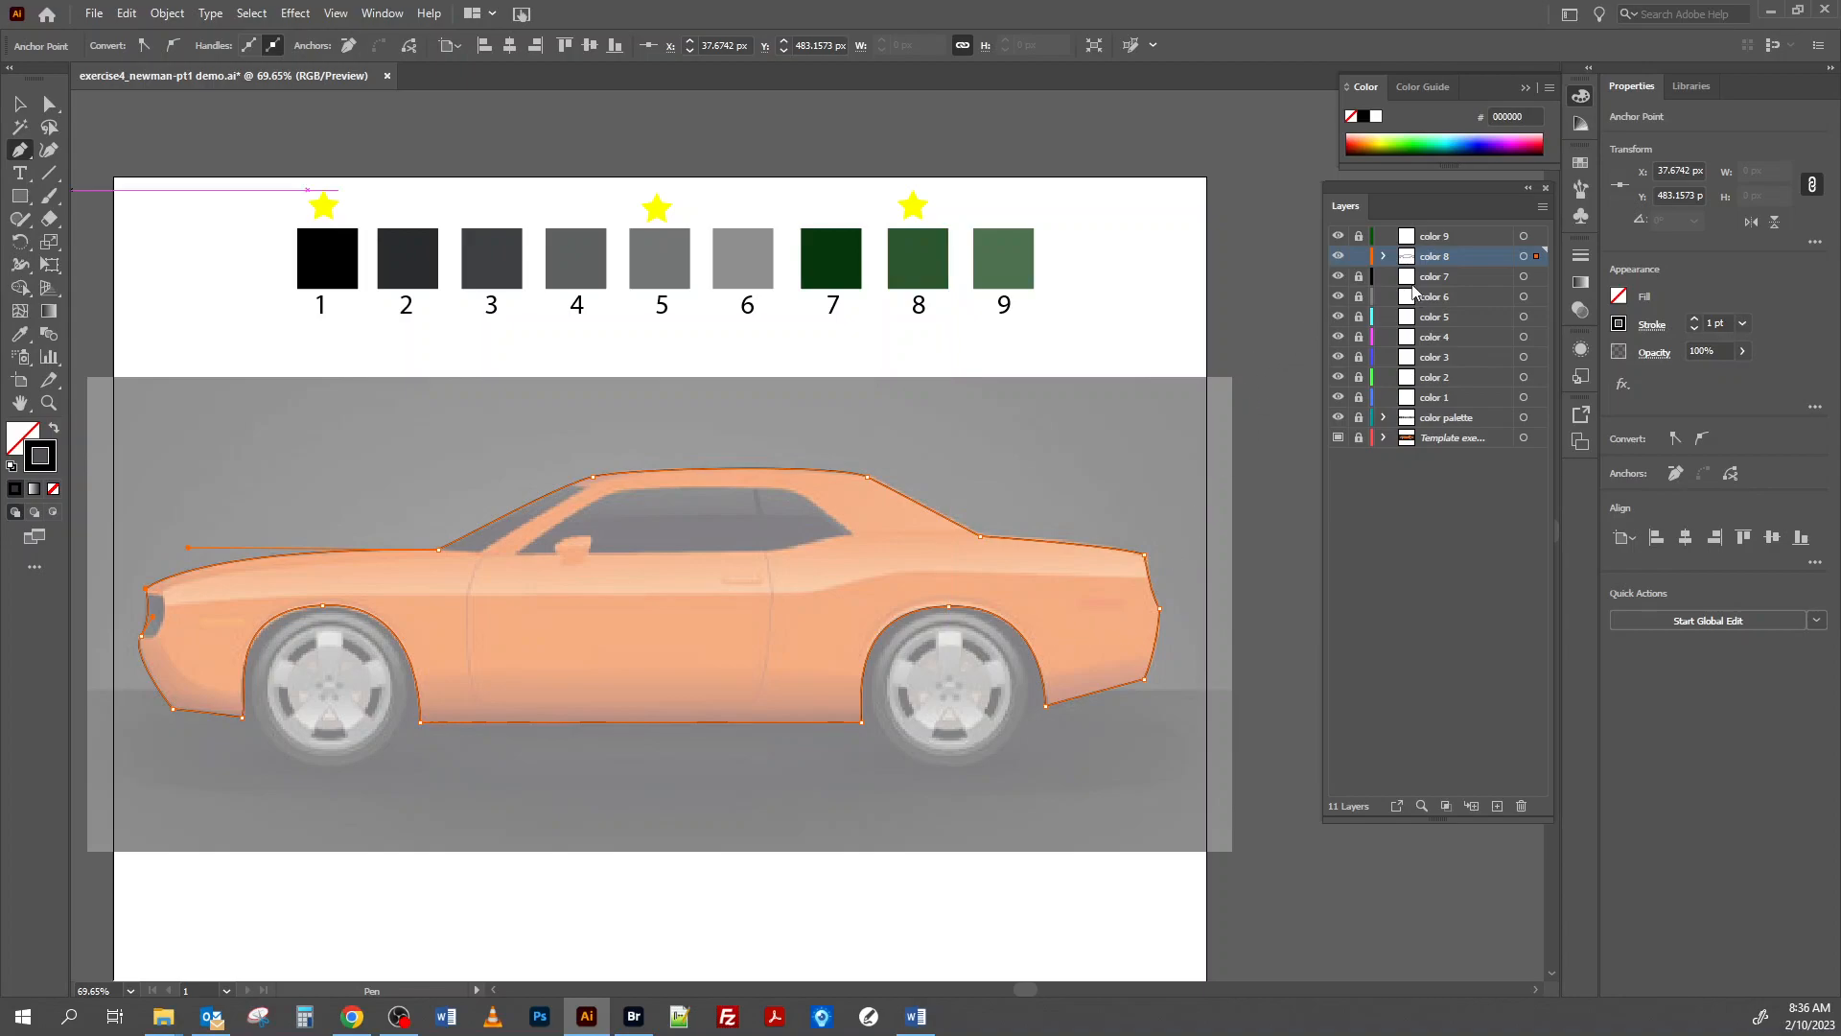
Change the color 8 layer's highlight color to bright green (RGB 128, 255, 0).
{"action": "double_click", "coordinate": [1495, 254]}
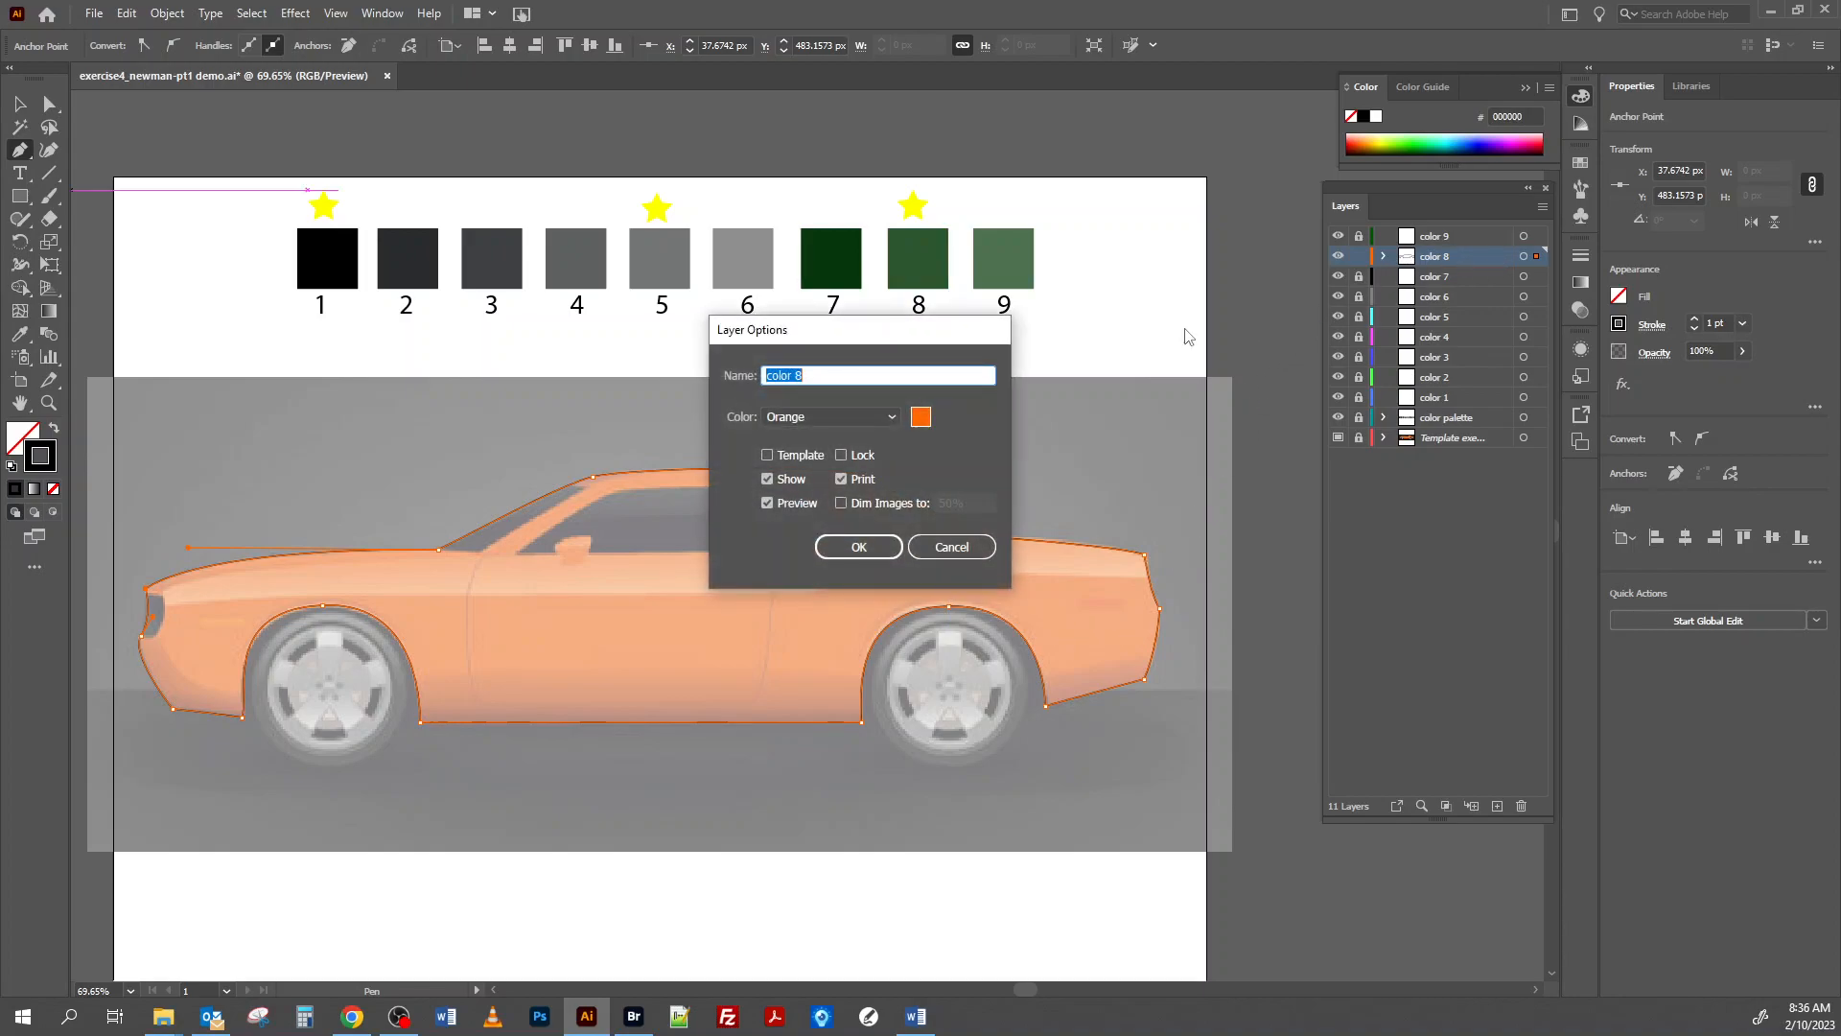
{"action": "left_click", "coordinate": [918, 419]}
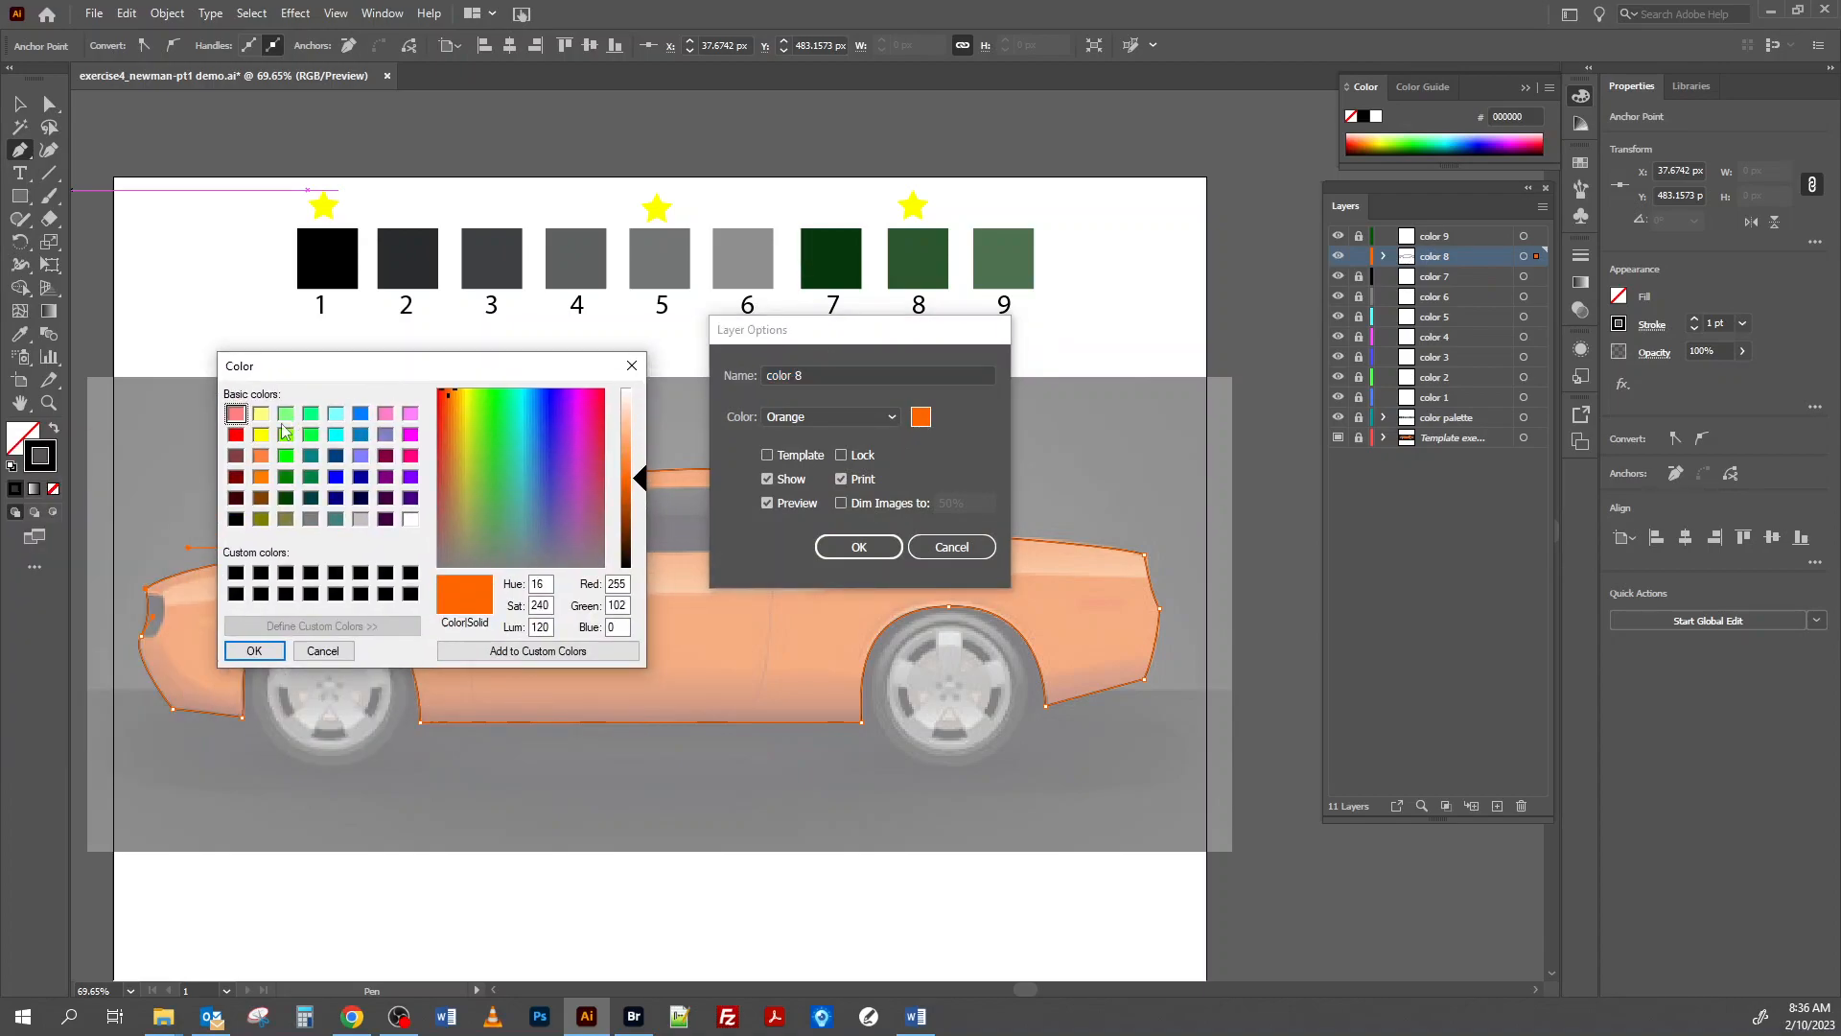
{"action": "left_click", "coordinate": [286, 434]}
{"action": "left_click", "coordinate": [254, 650]}
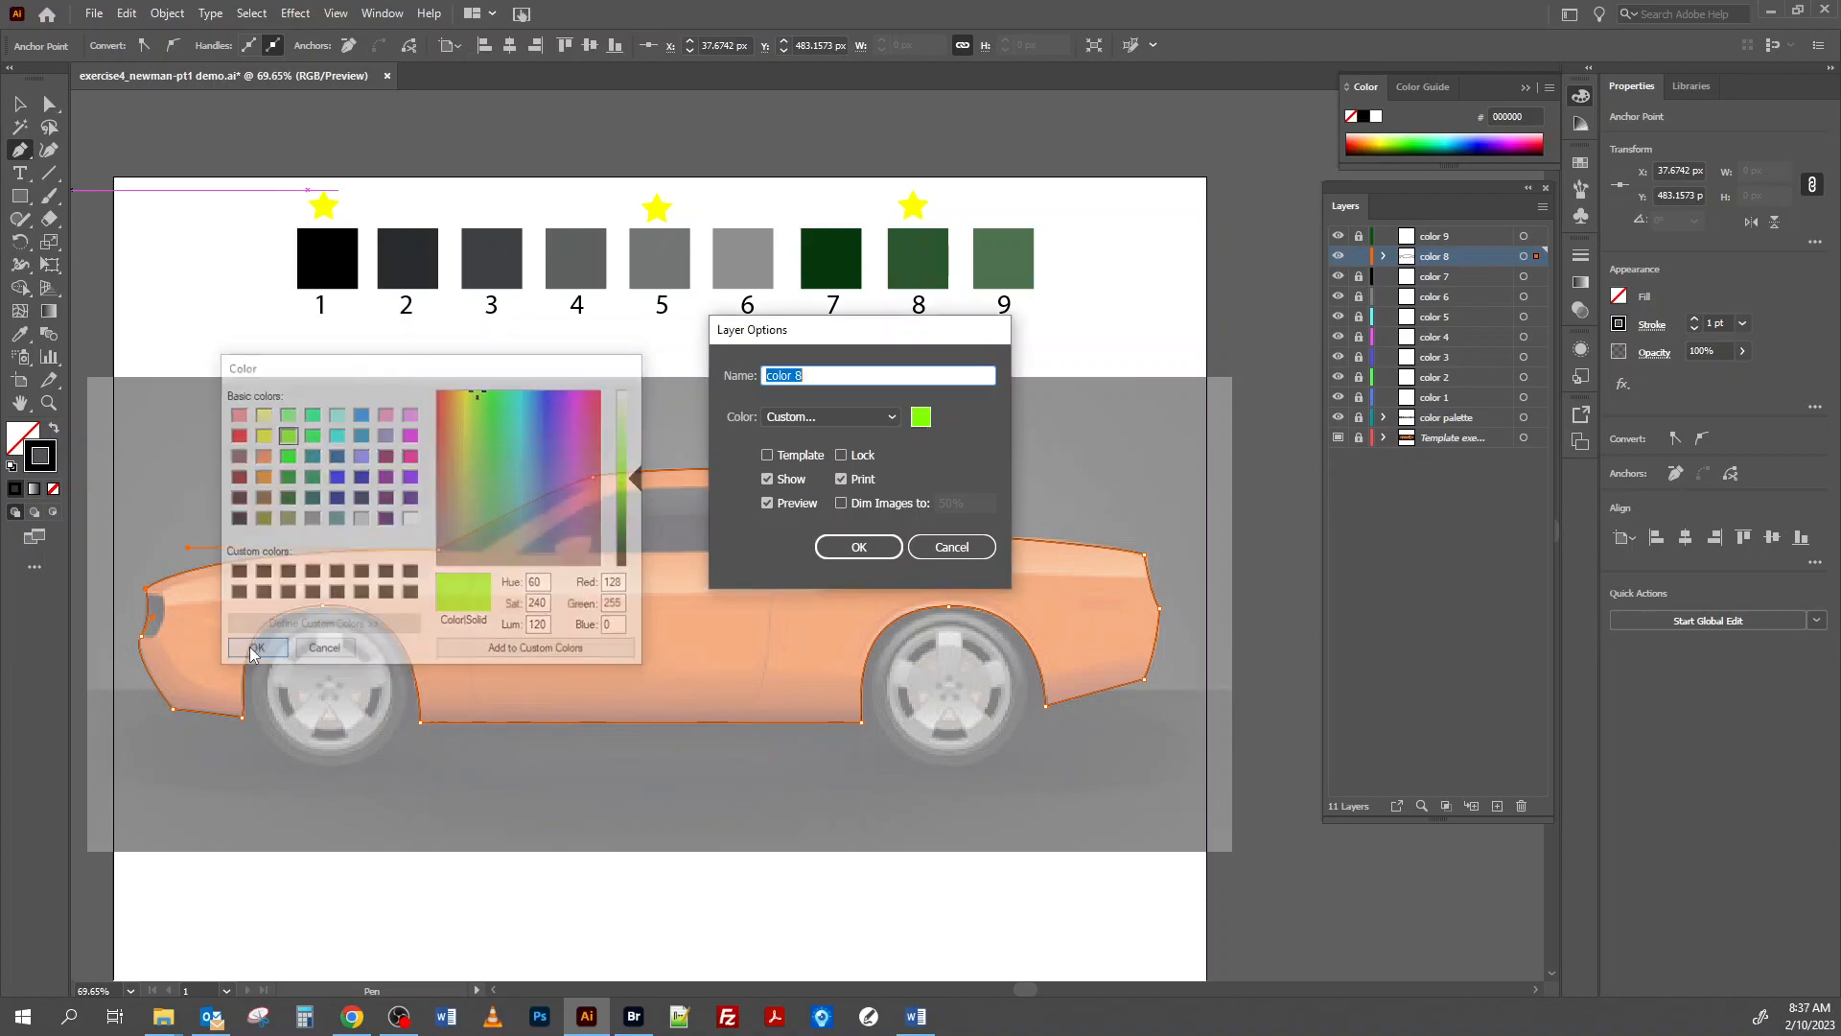
{"action": "left_click", "coordinate": [859, 546]}
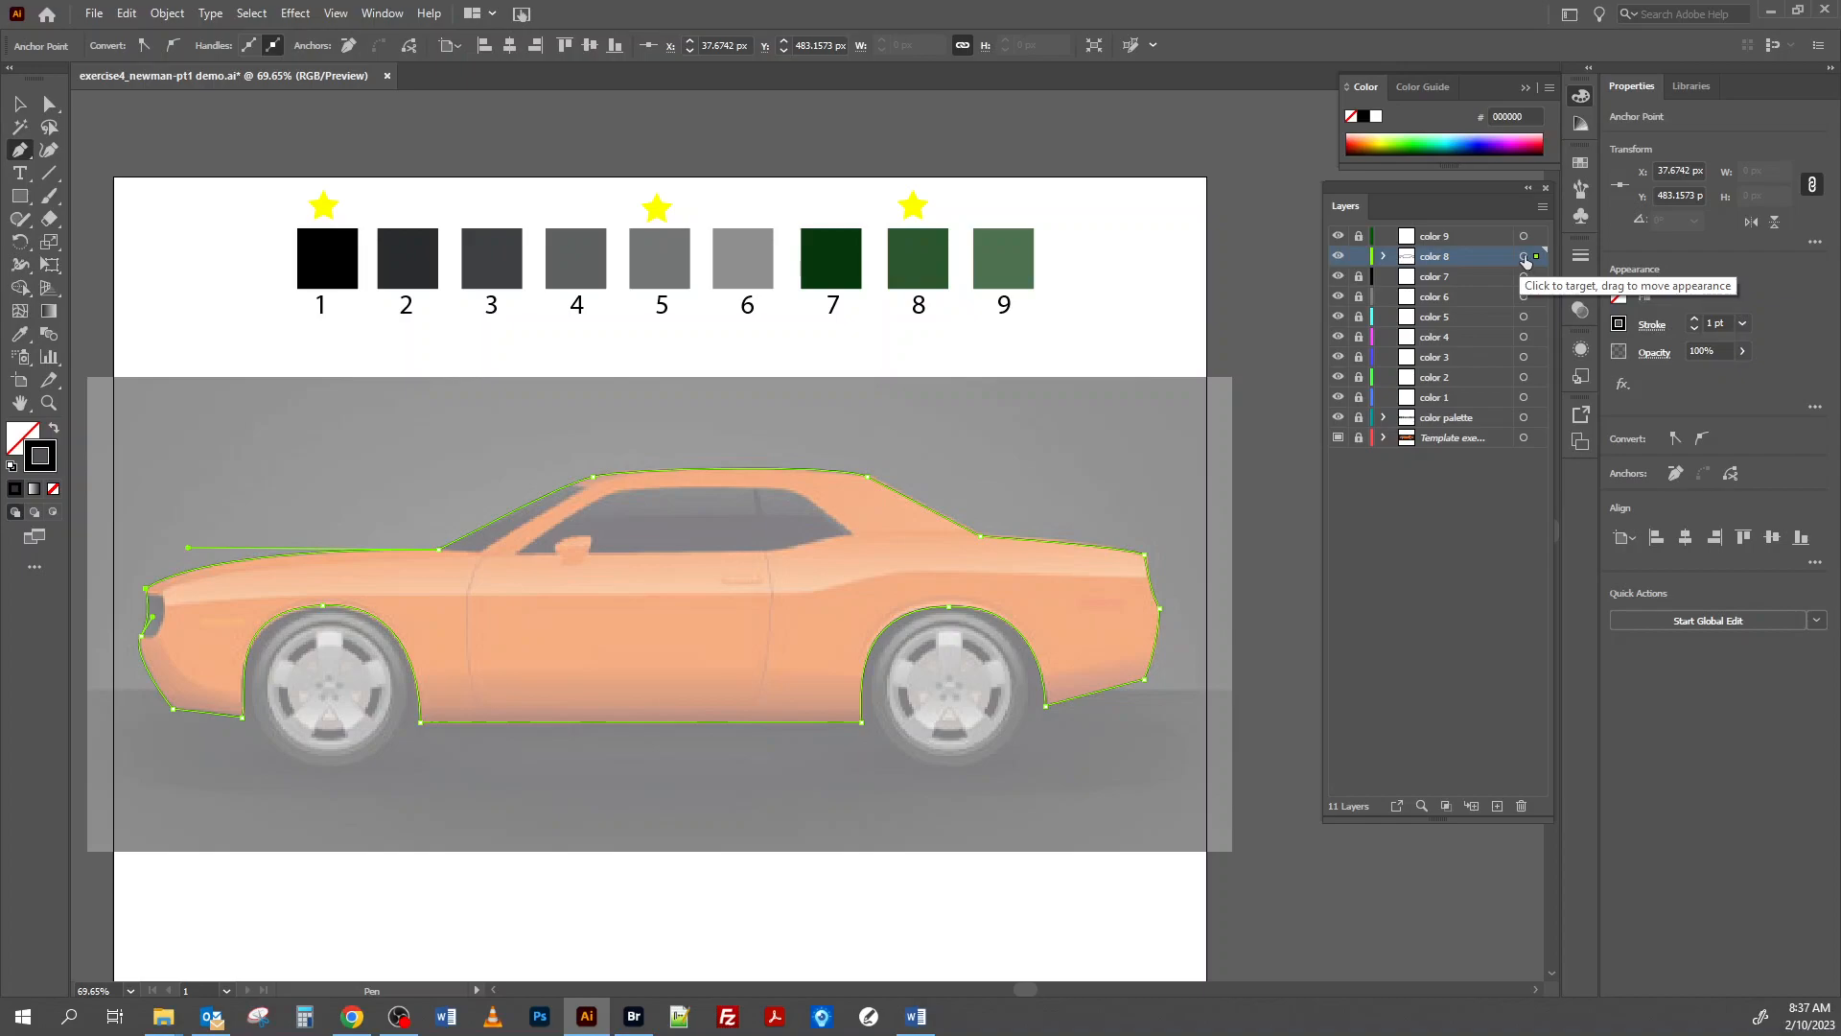
Select the car body path on the color 8 layer and apply the dark green of swatch 8 with the Eyedropper.
{"action": "left_click", "coordinate": [1524, 257]}
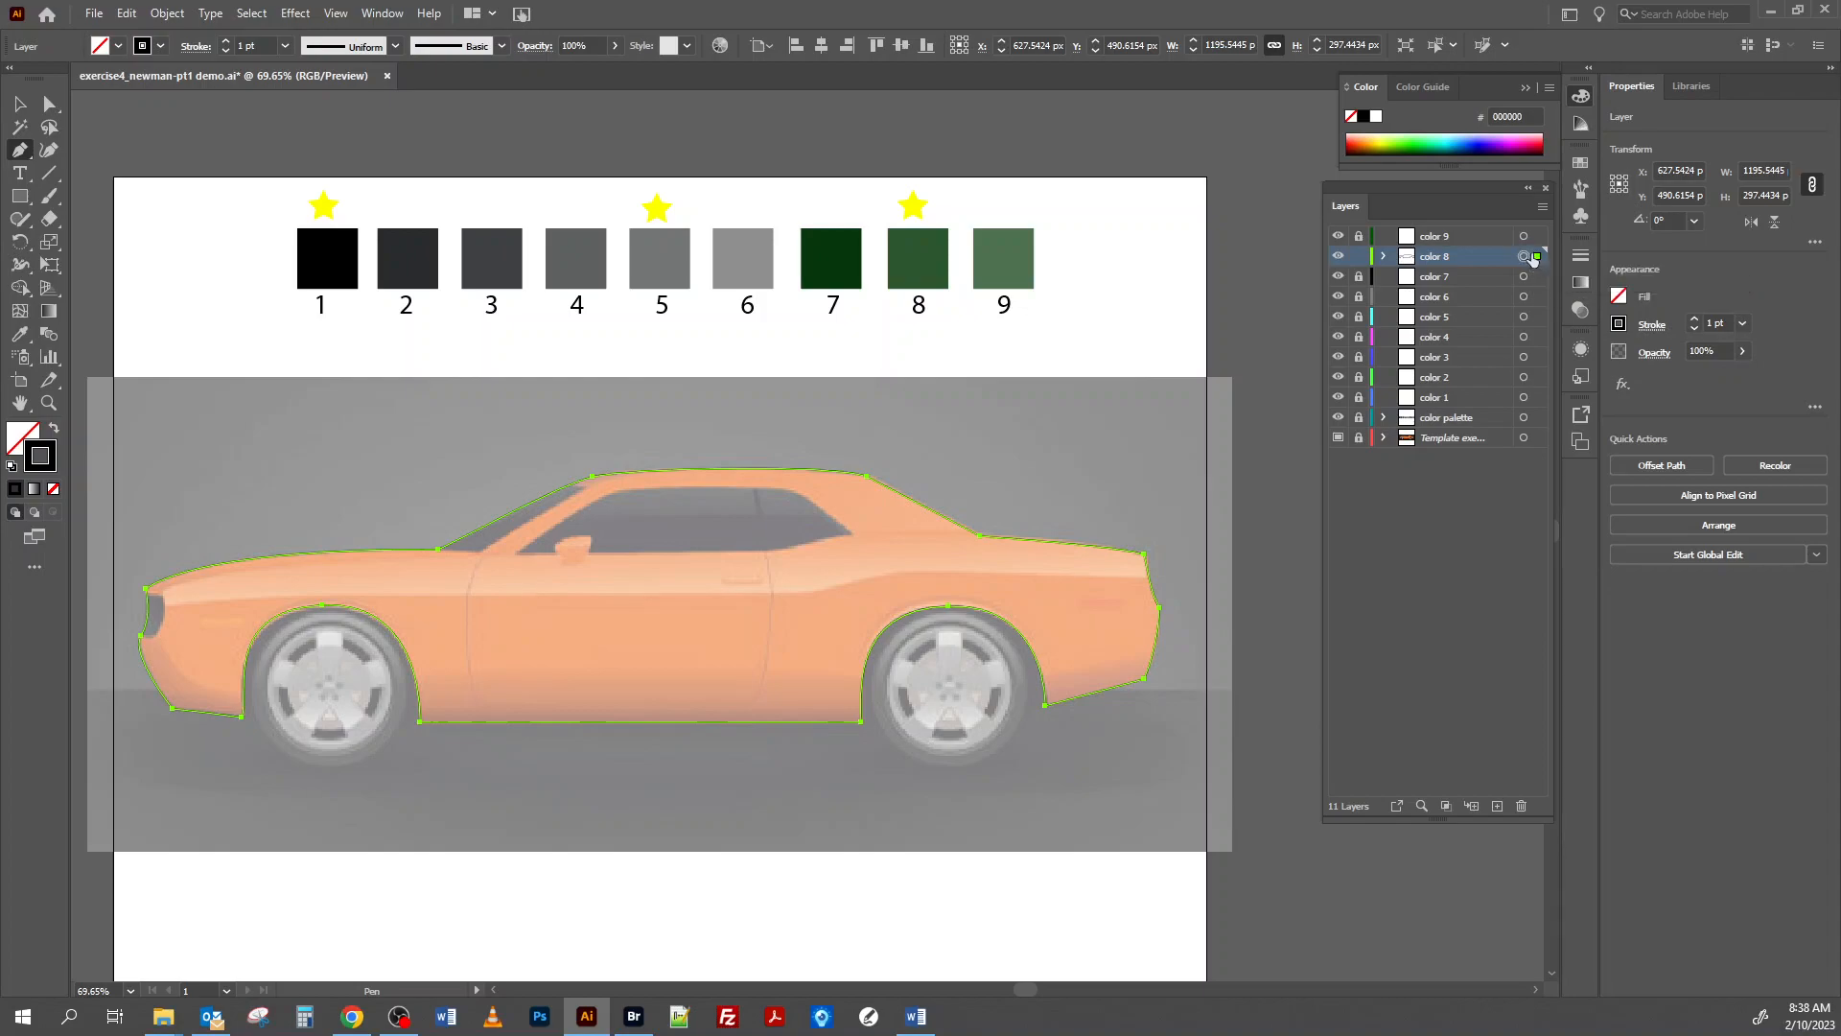
{"action": "left_click", "coordinate": [1383, 257]}
{"action": "left_click", "coordinate": [1383, 256]}
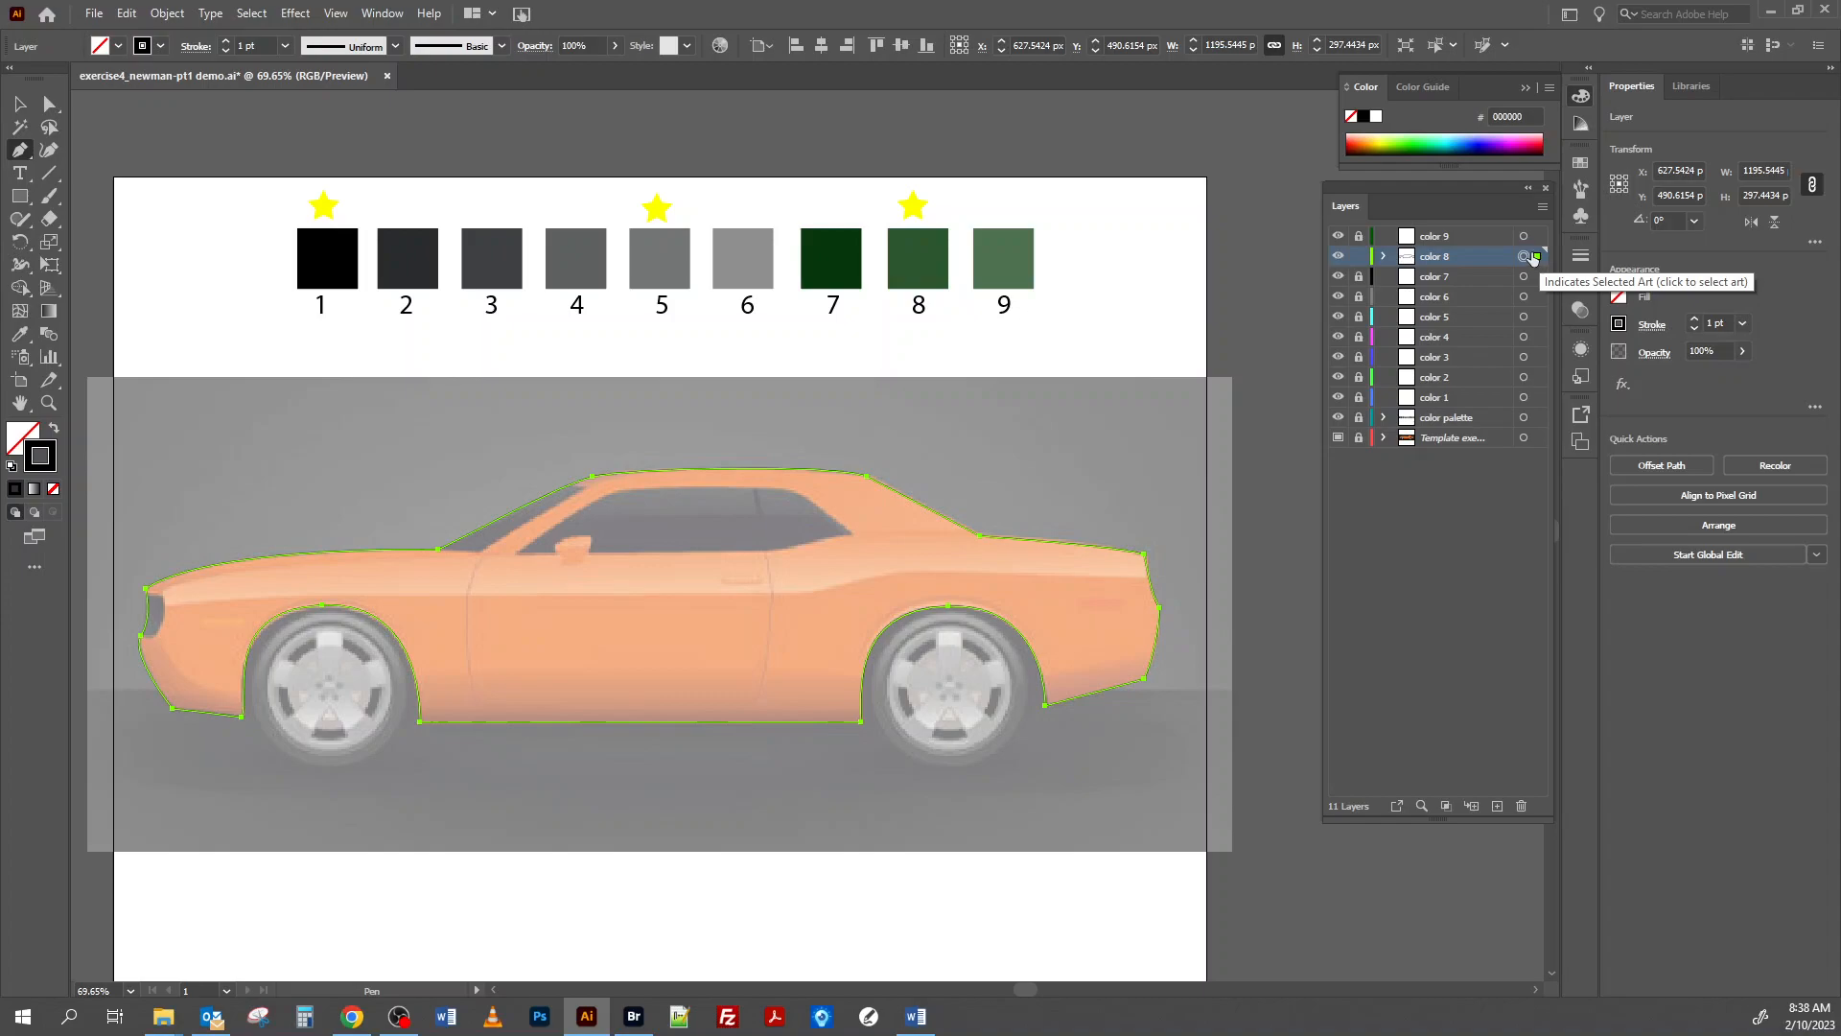
{"action": "left_click", "coordinate": [18, 340]}
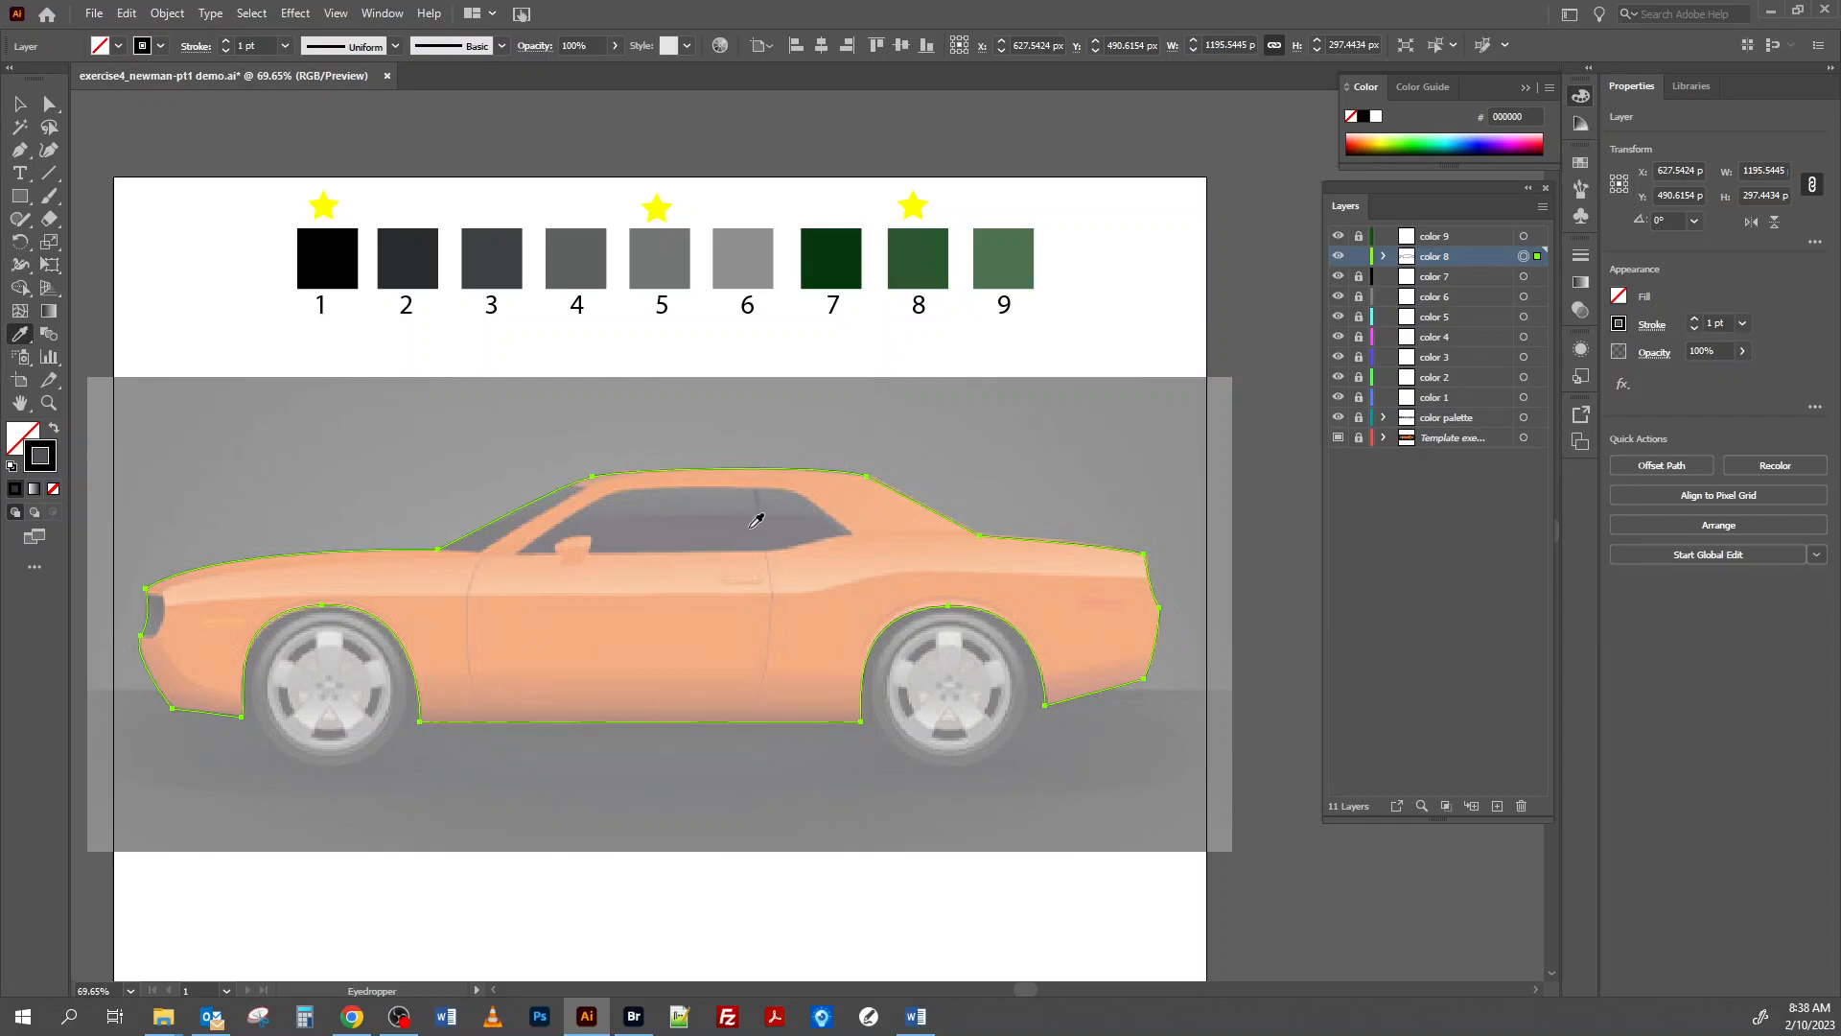
{"action": "left_click", "coordinate": [929, 247]}
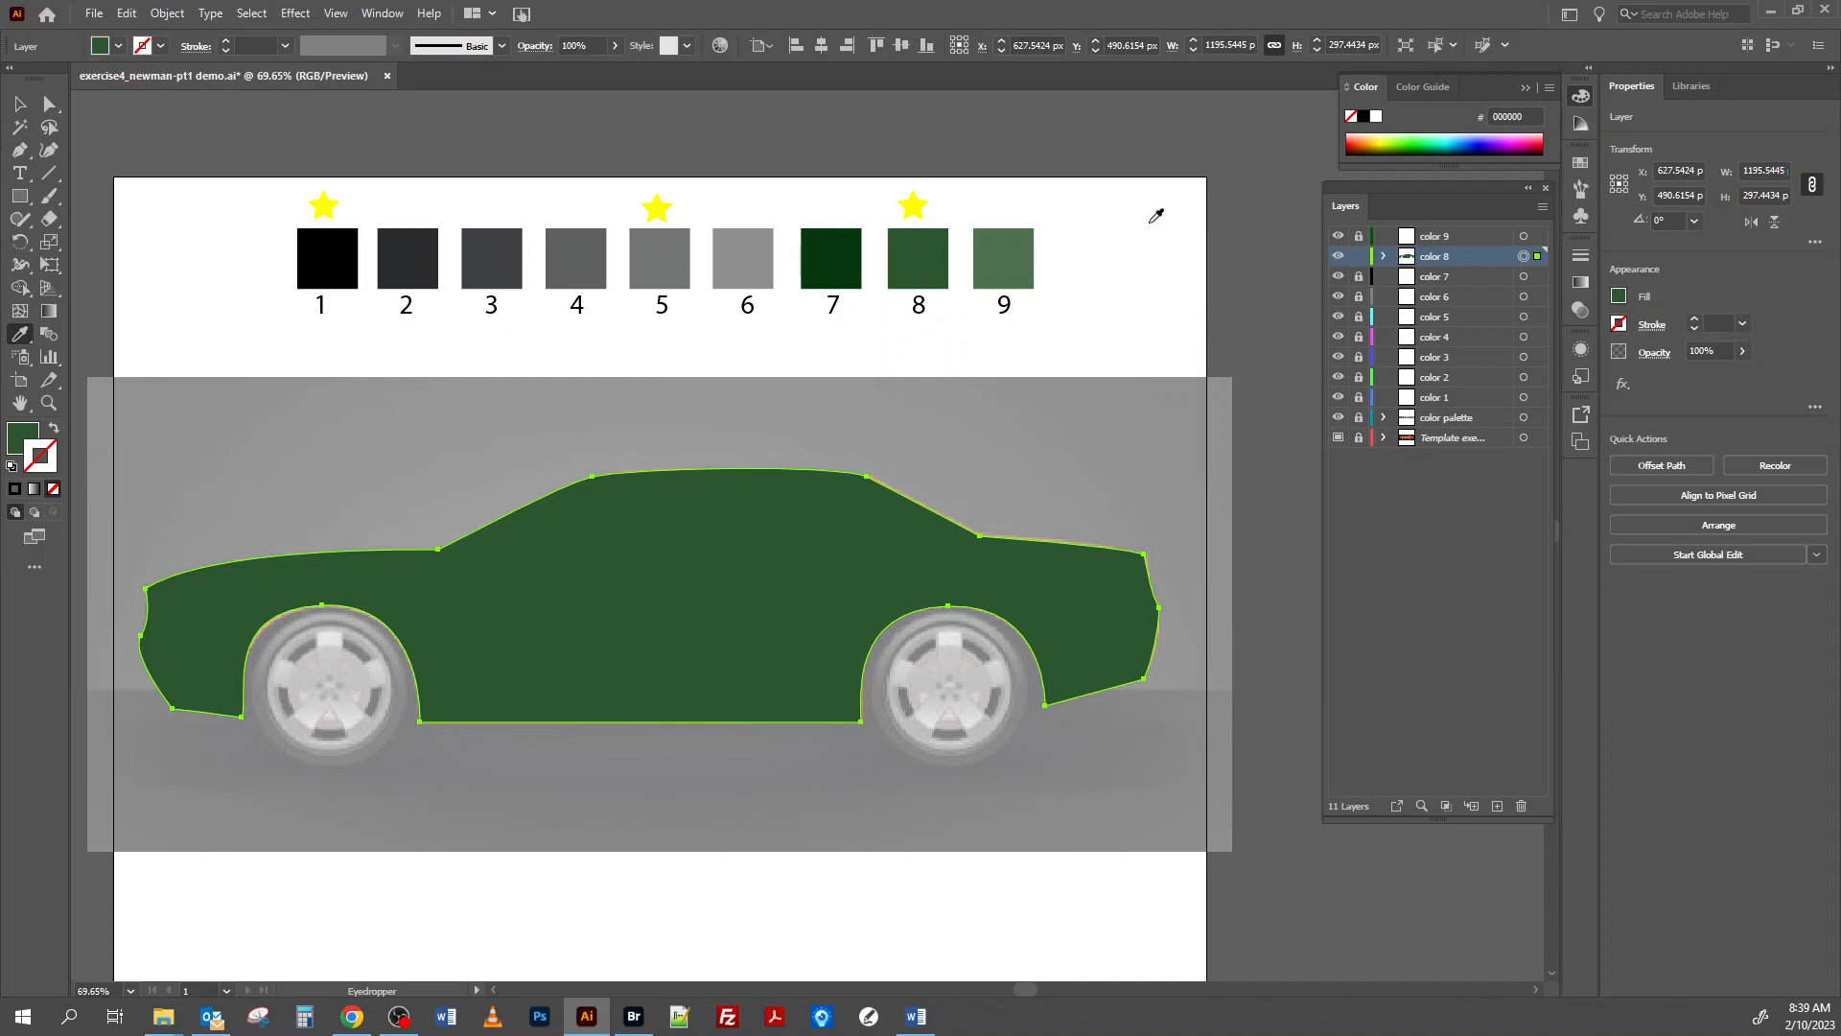
Hide the color 8 layer and move the color 7 layer directly above it.
{"action": "left_click", "coordinate": [1338, 257]}
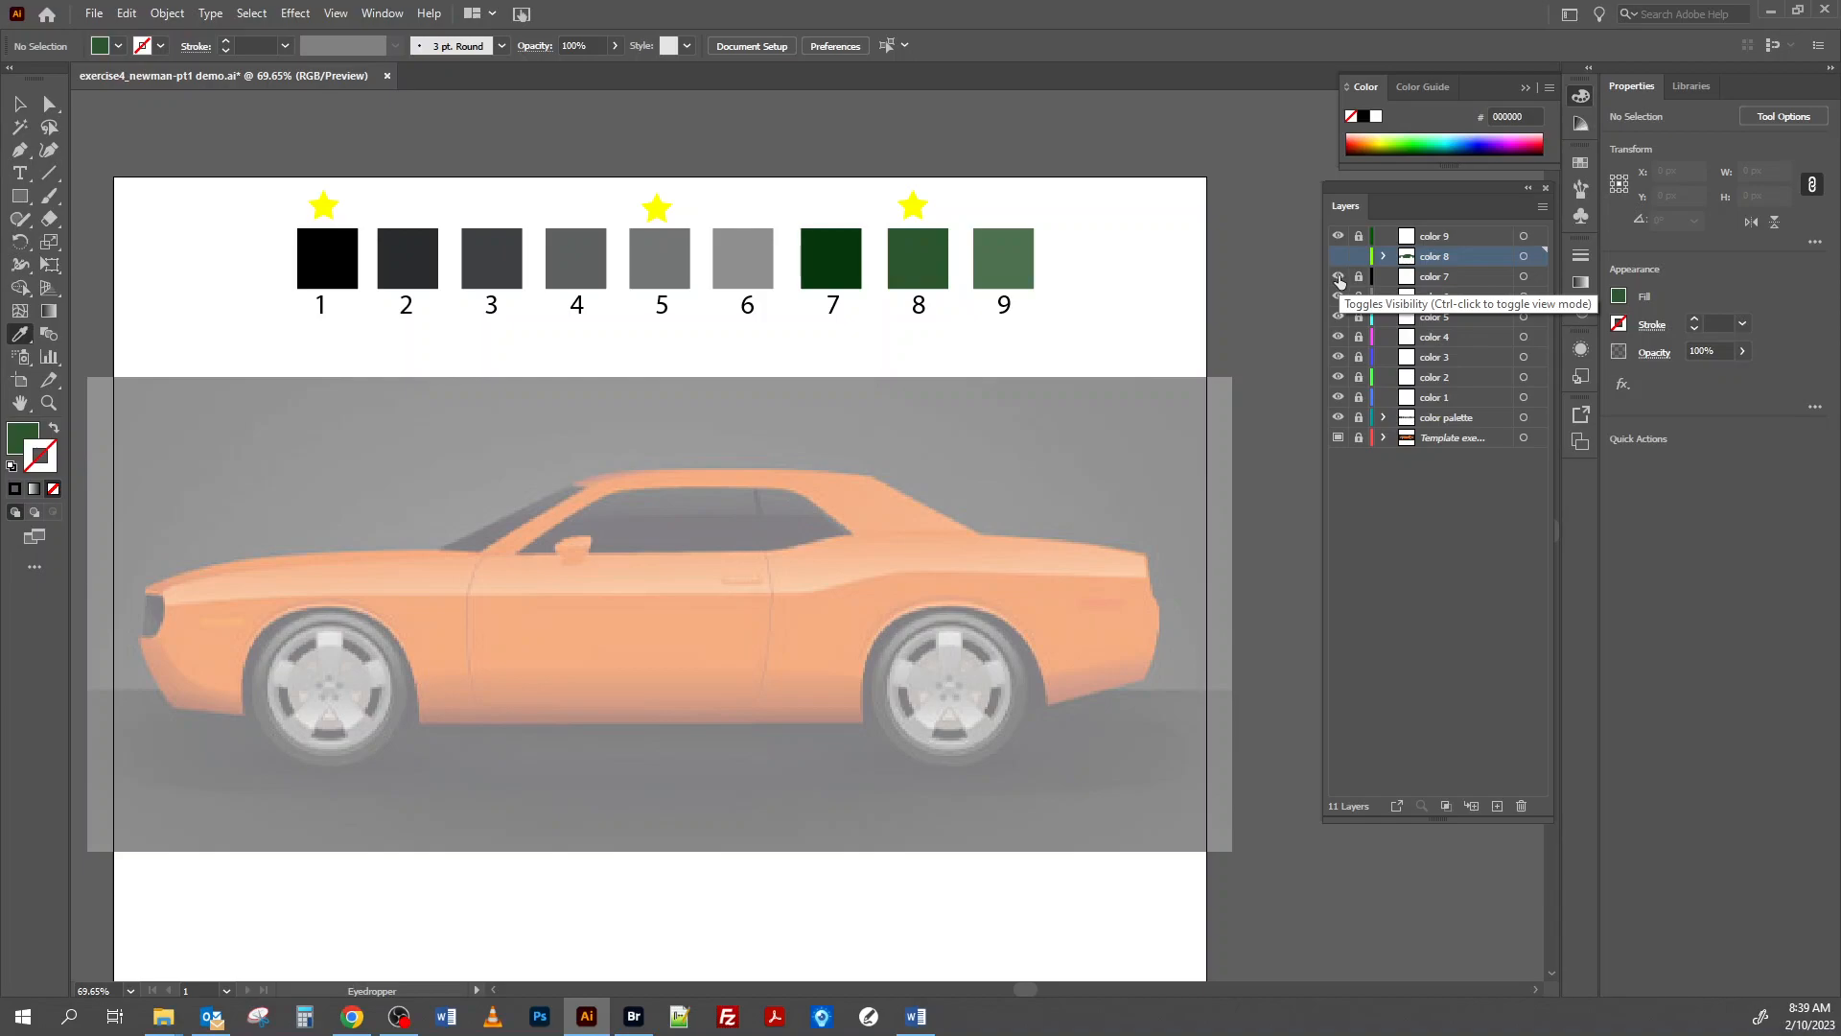
{"action": "left_click", "coordinate": [1461, 283]}
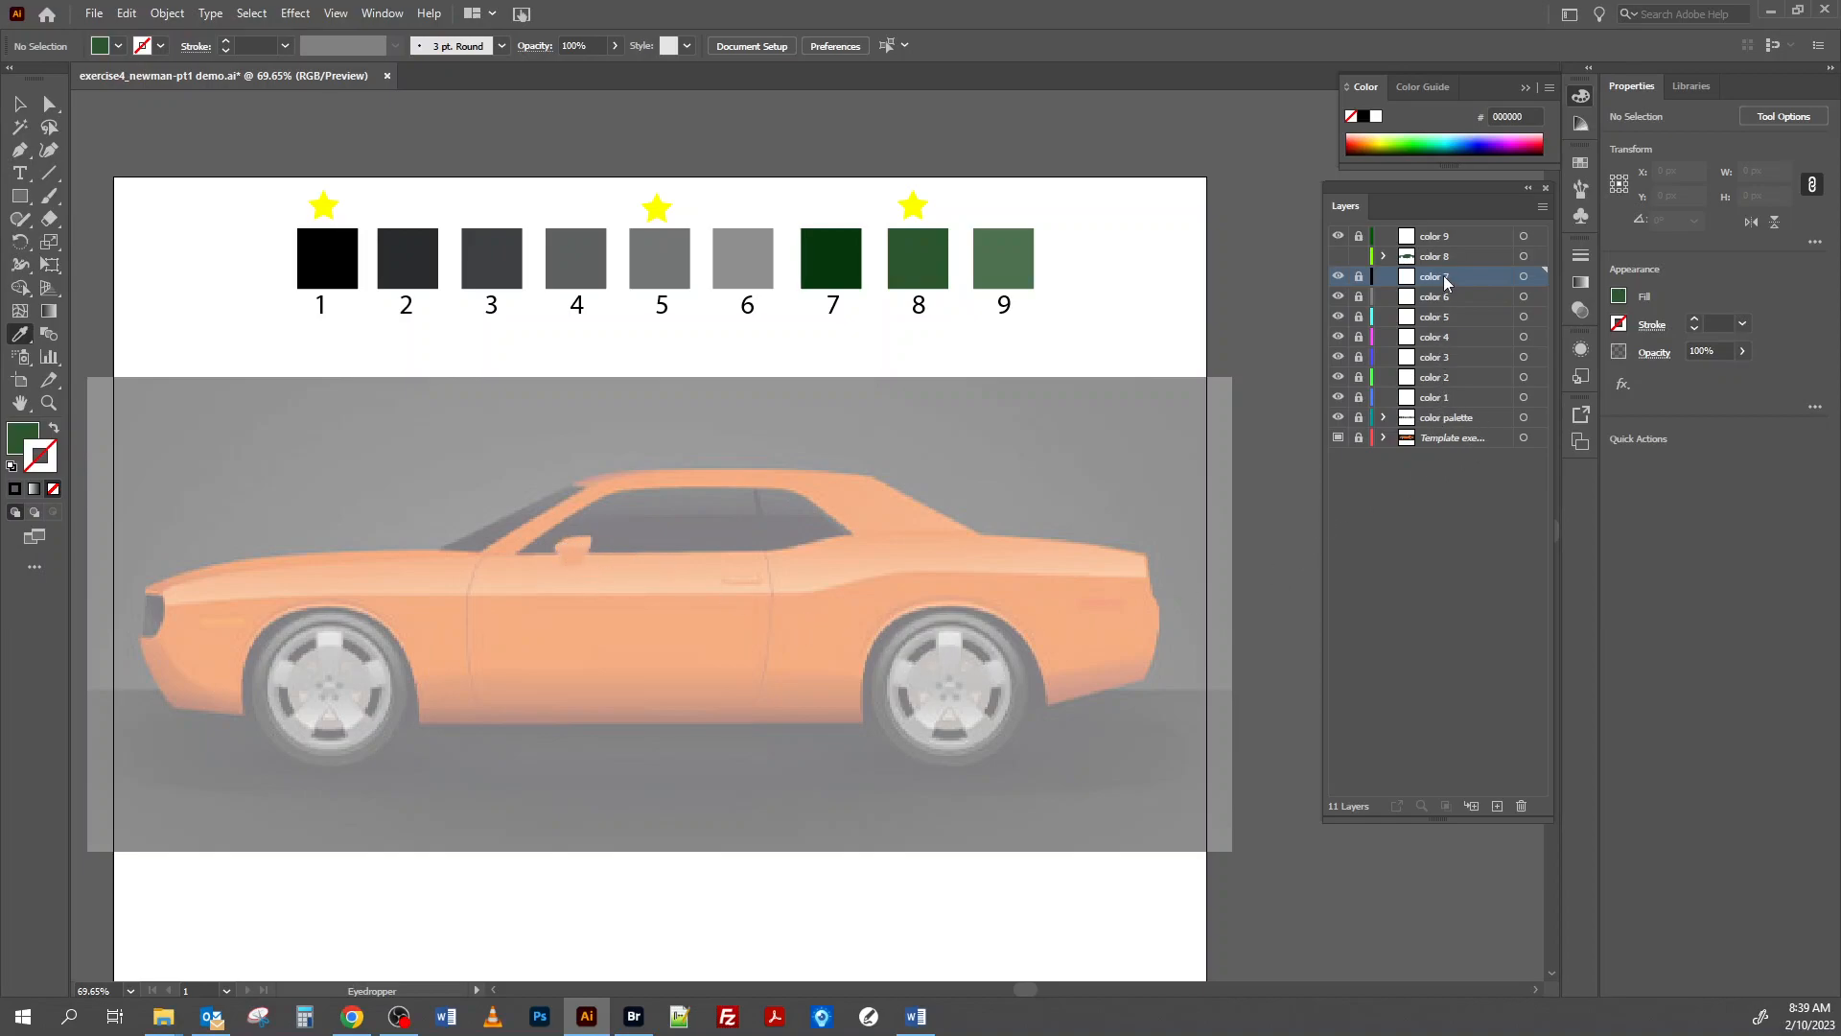
{"action": "left_click_drag", "start_coordinate": [1445, 280], "coordinate": [1448, 255]}
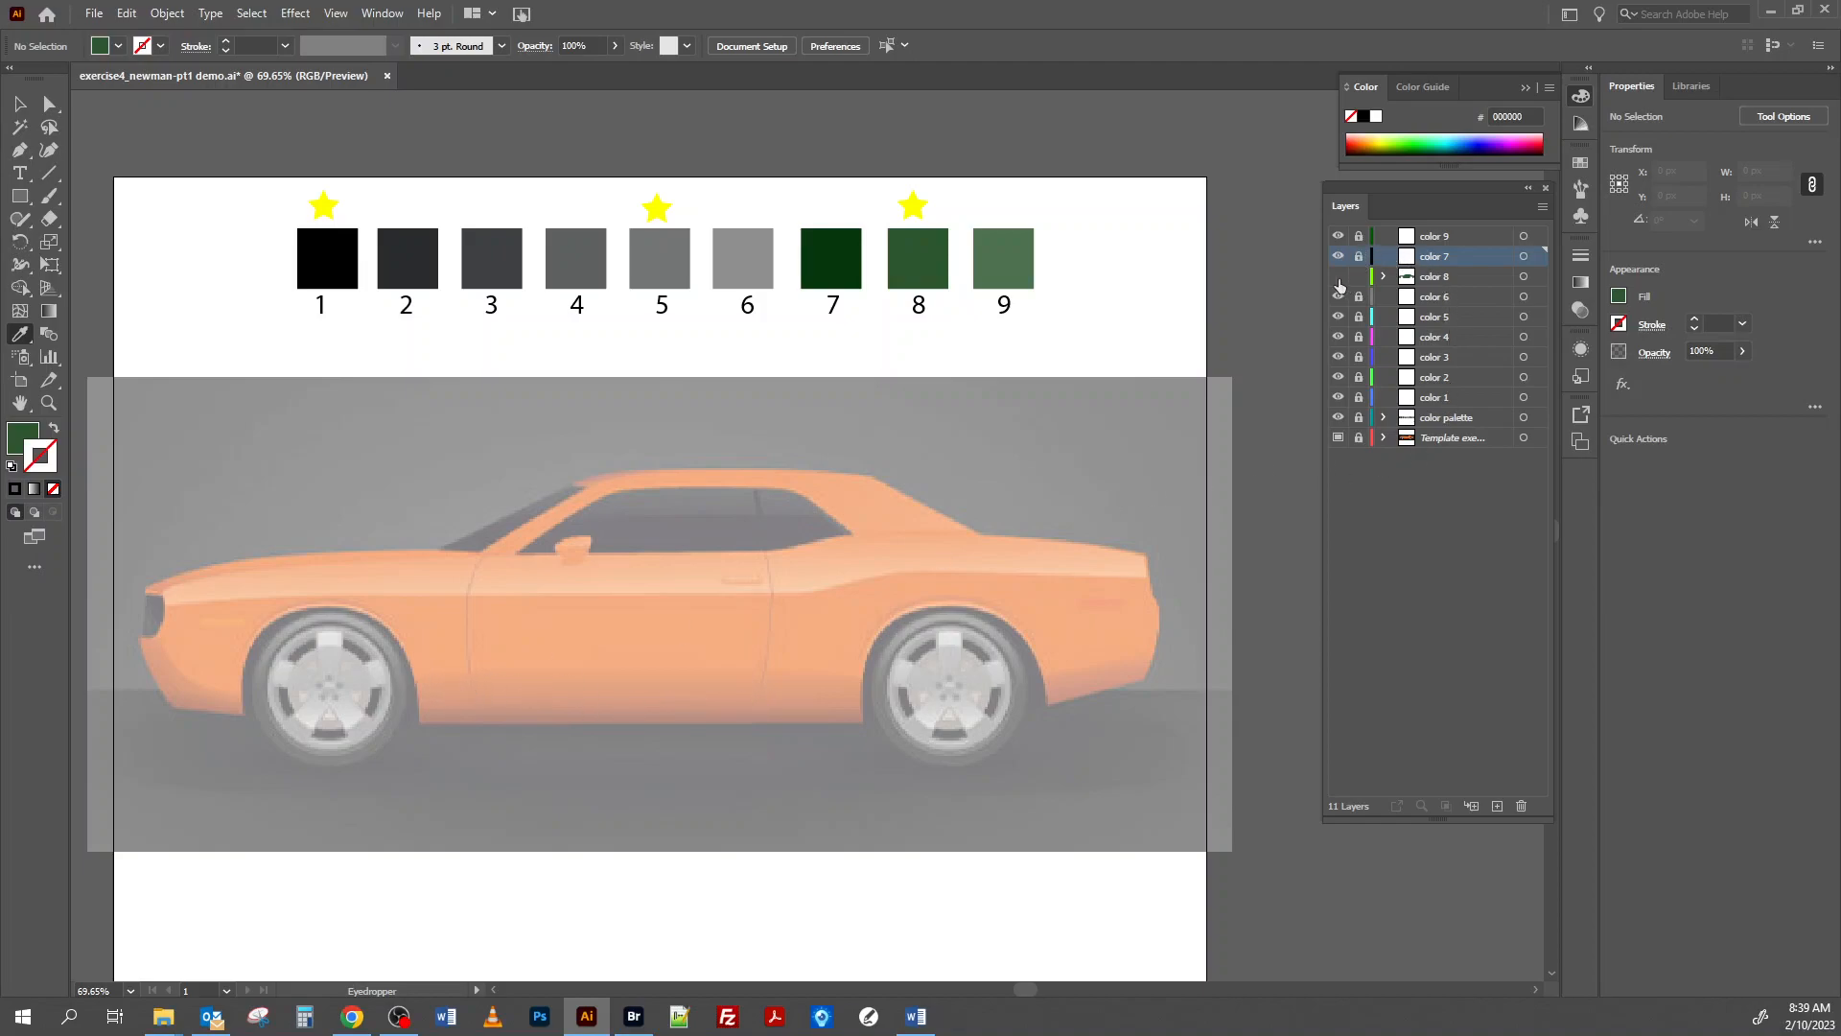
Unlock the color 7 layer and activate the Pen tool for tracing the front bumper.
{"action": "left_click", "coordinate": [1358, 257]}
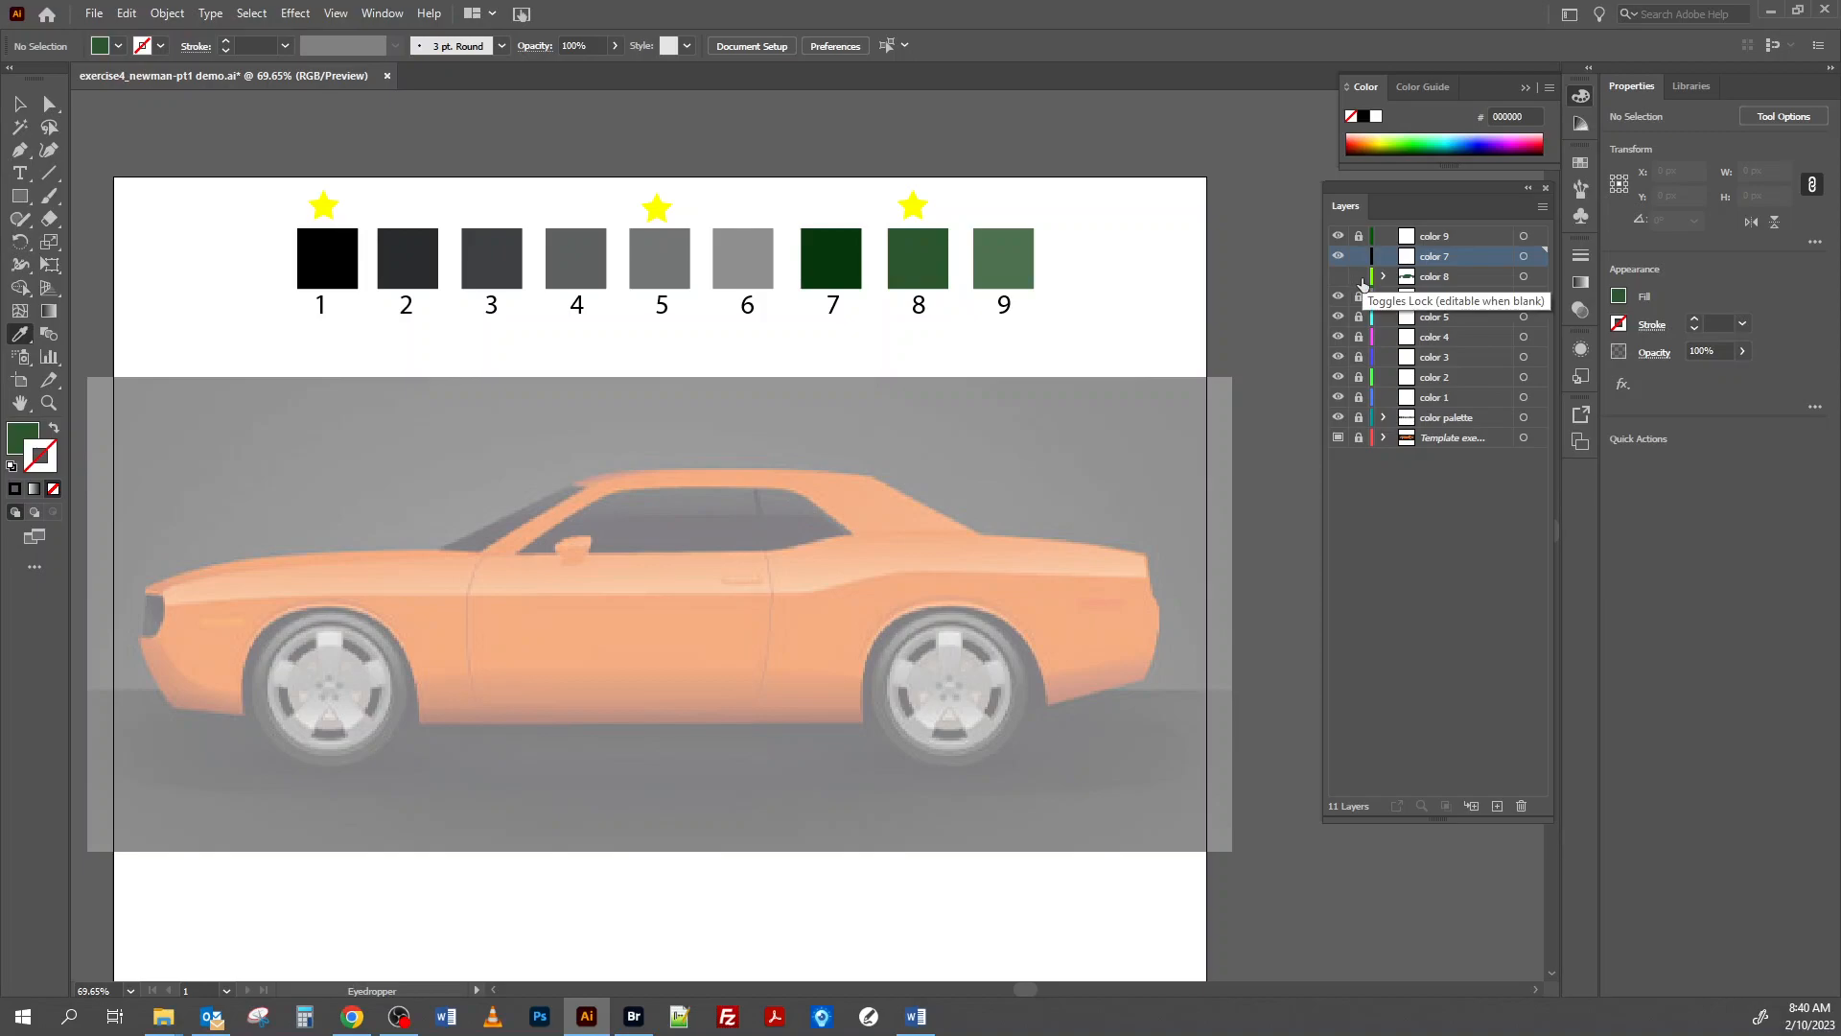
{"action": "left_click", "coordinate": [1359, 279]}
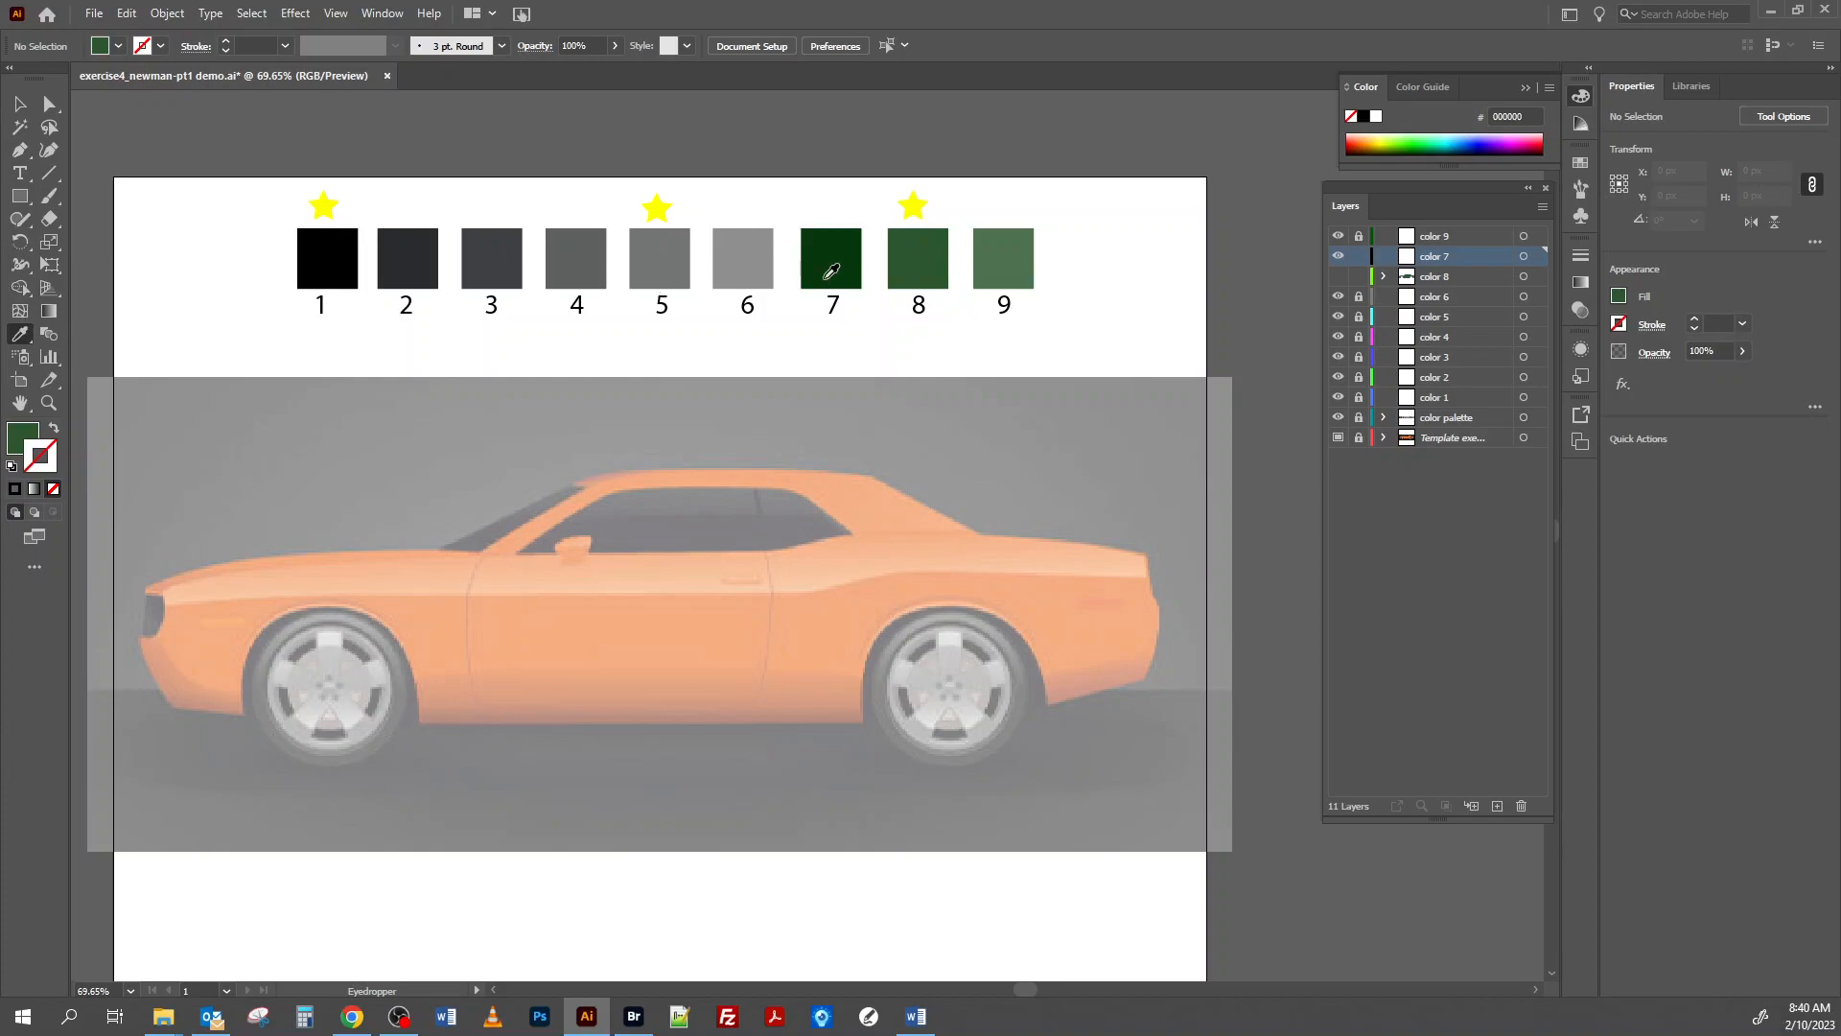
{"action": "left_click", "coordinate": [19, 150]}
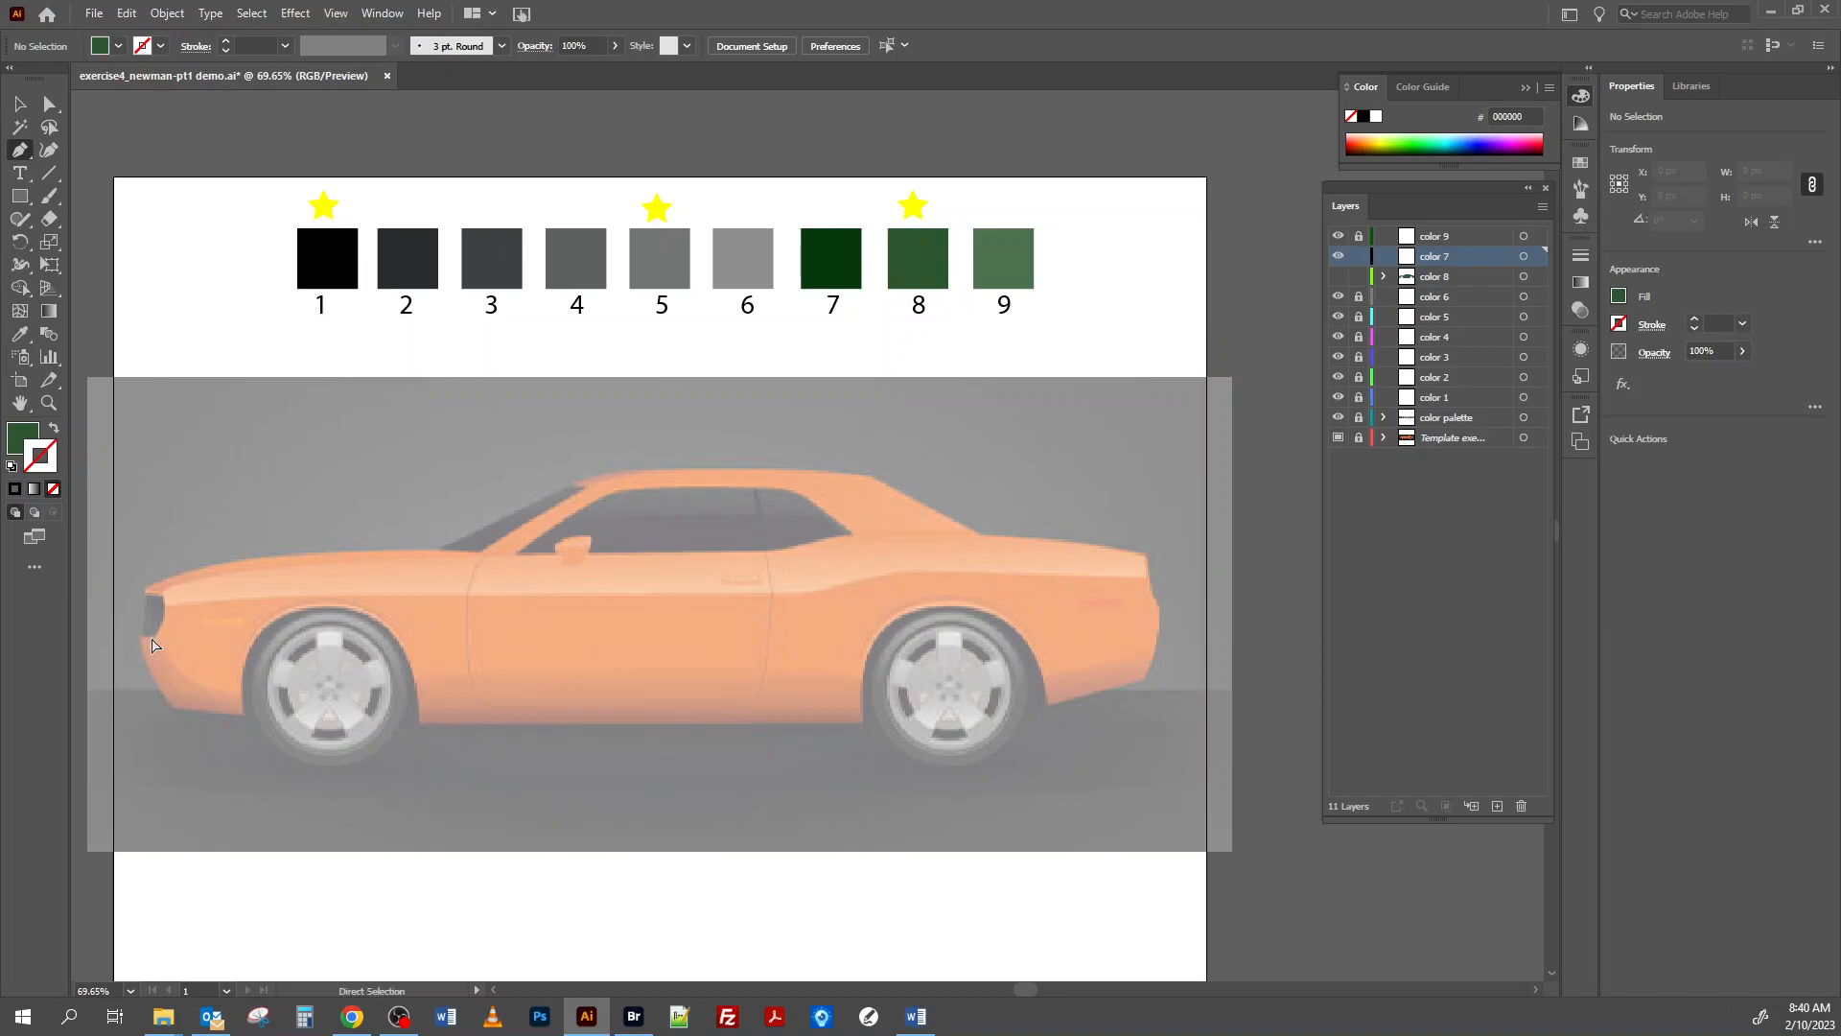
{"action": "key", "text": "ctrl+1"}
{"action": "left_click_drag", "start_coordinate": [316, 736], "coordinate": [773, 601]}
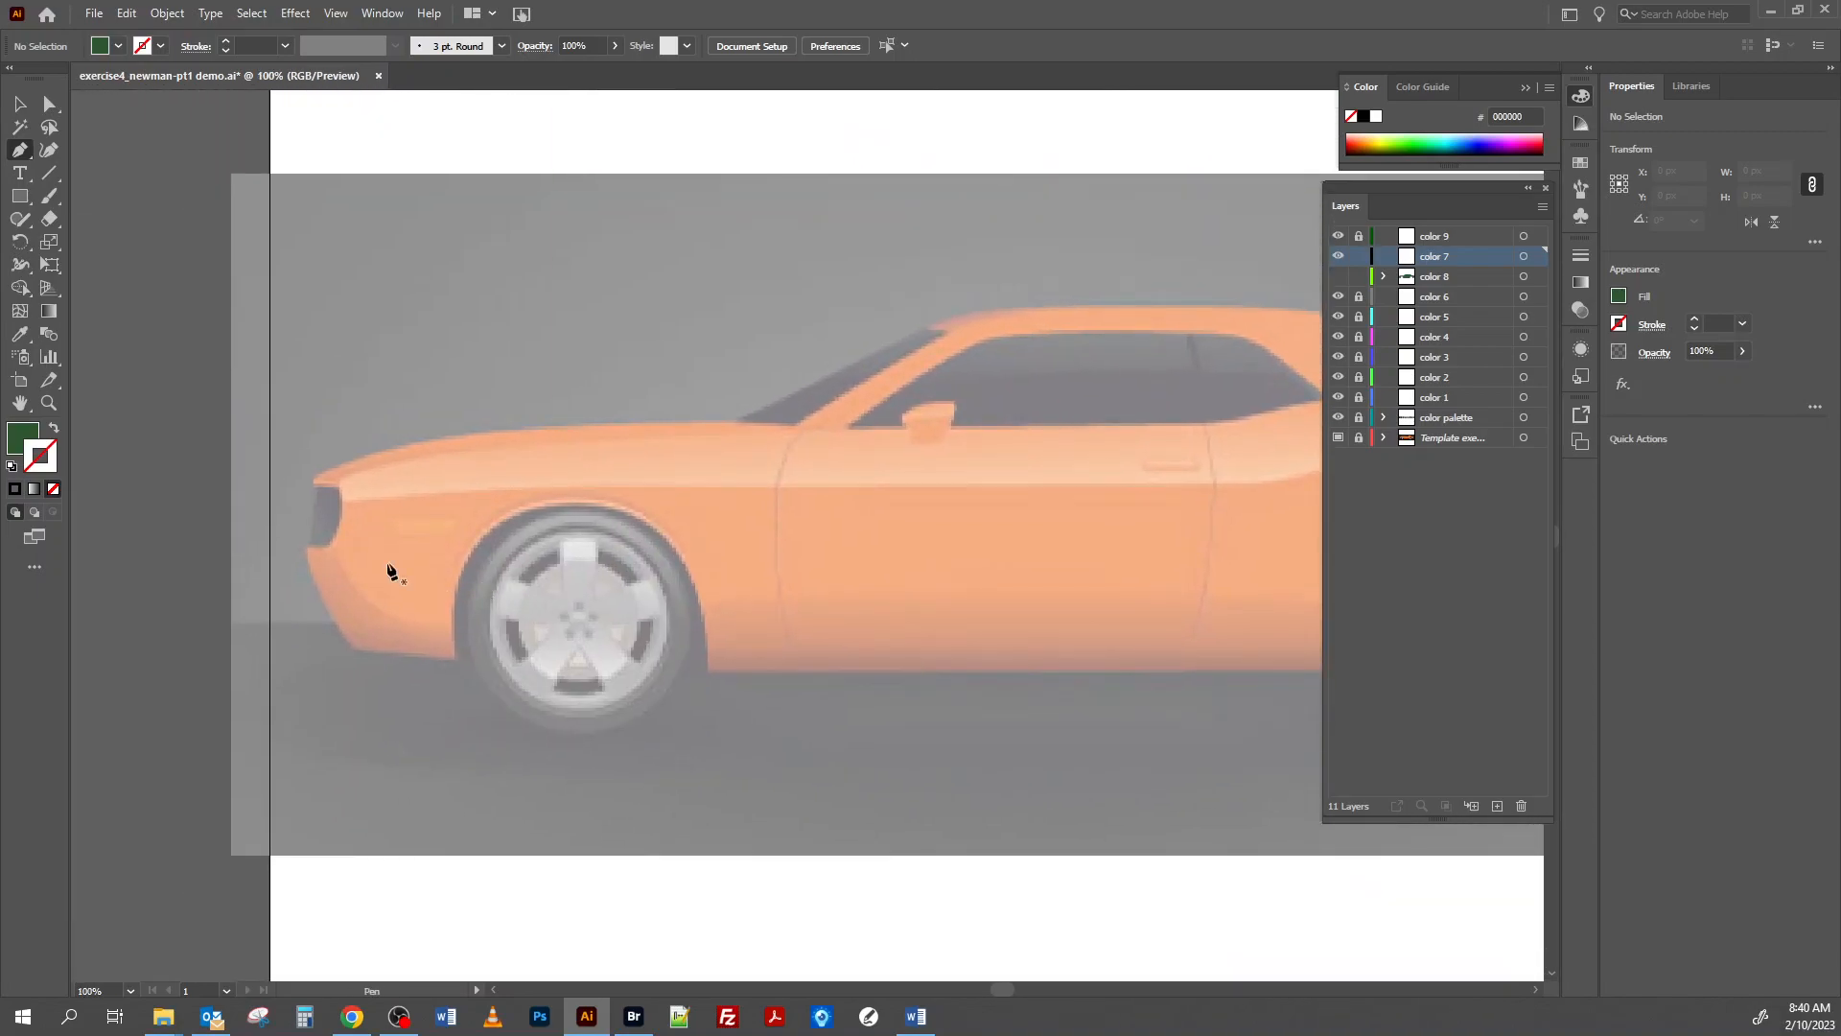
{"action": "left_click", "coordinate": [304, 549]}
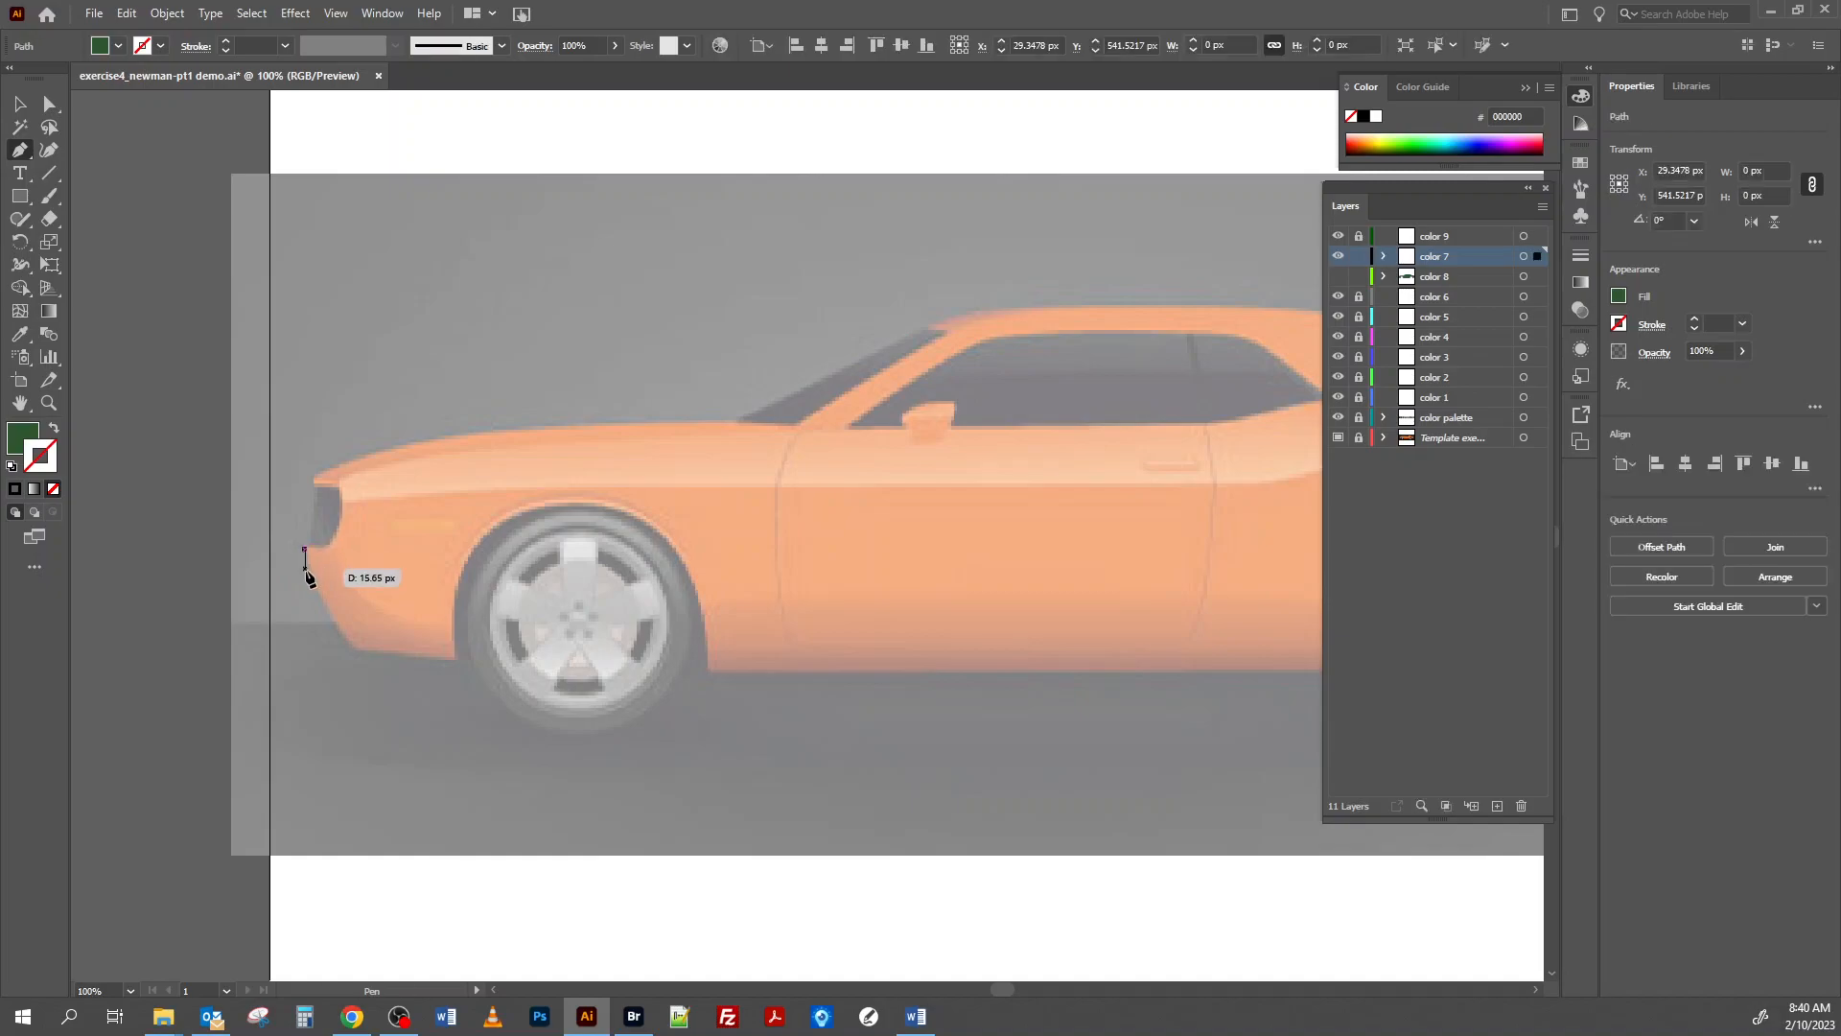
{"action": "left_click", "coordinate": [353, 649]}
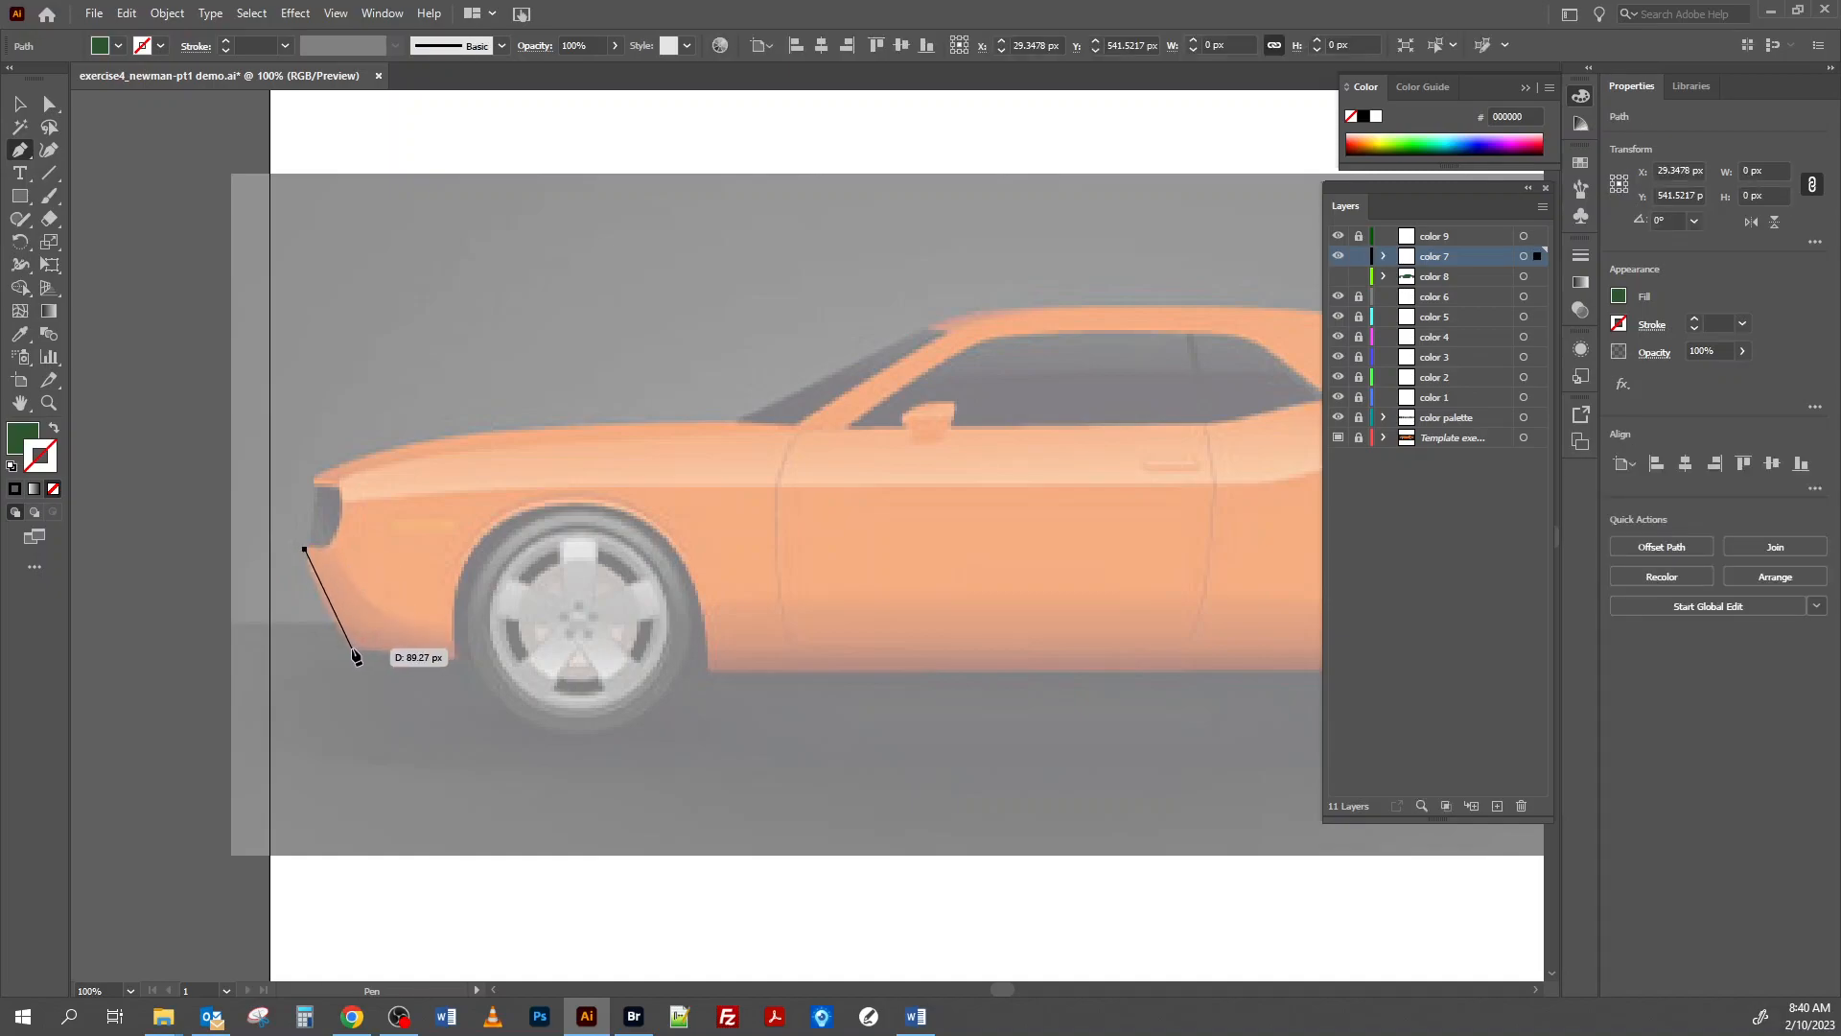
{"action": "left_click_drag", "start_coordinate": [354, 650], "coordinate": [376, 664]}
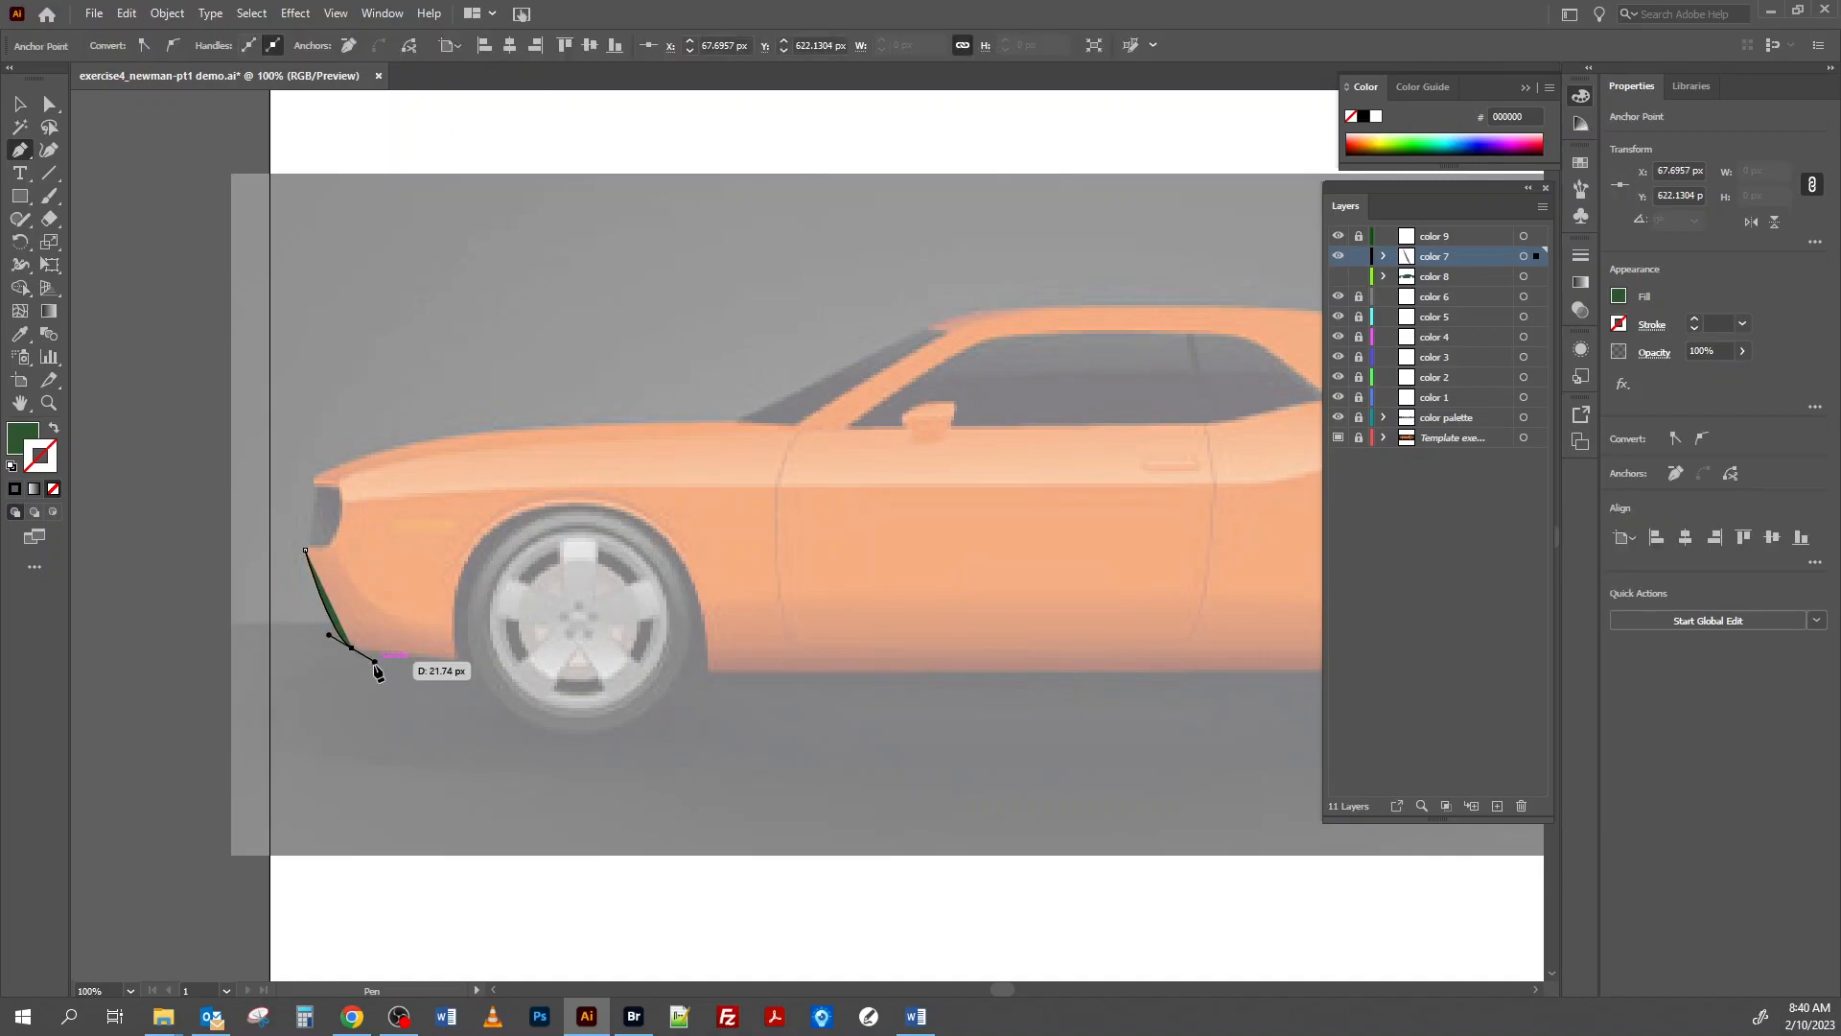
{"action": "left_click_drag", "start_coordinate": [376, 672], "coordinate": [372, 663]}
{"action": "key", "text": "ctrl+z"}
{"action": "key", "text": "ctrl+z"}
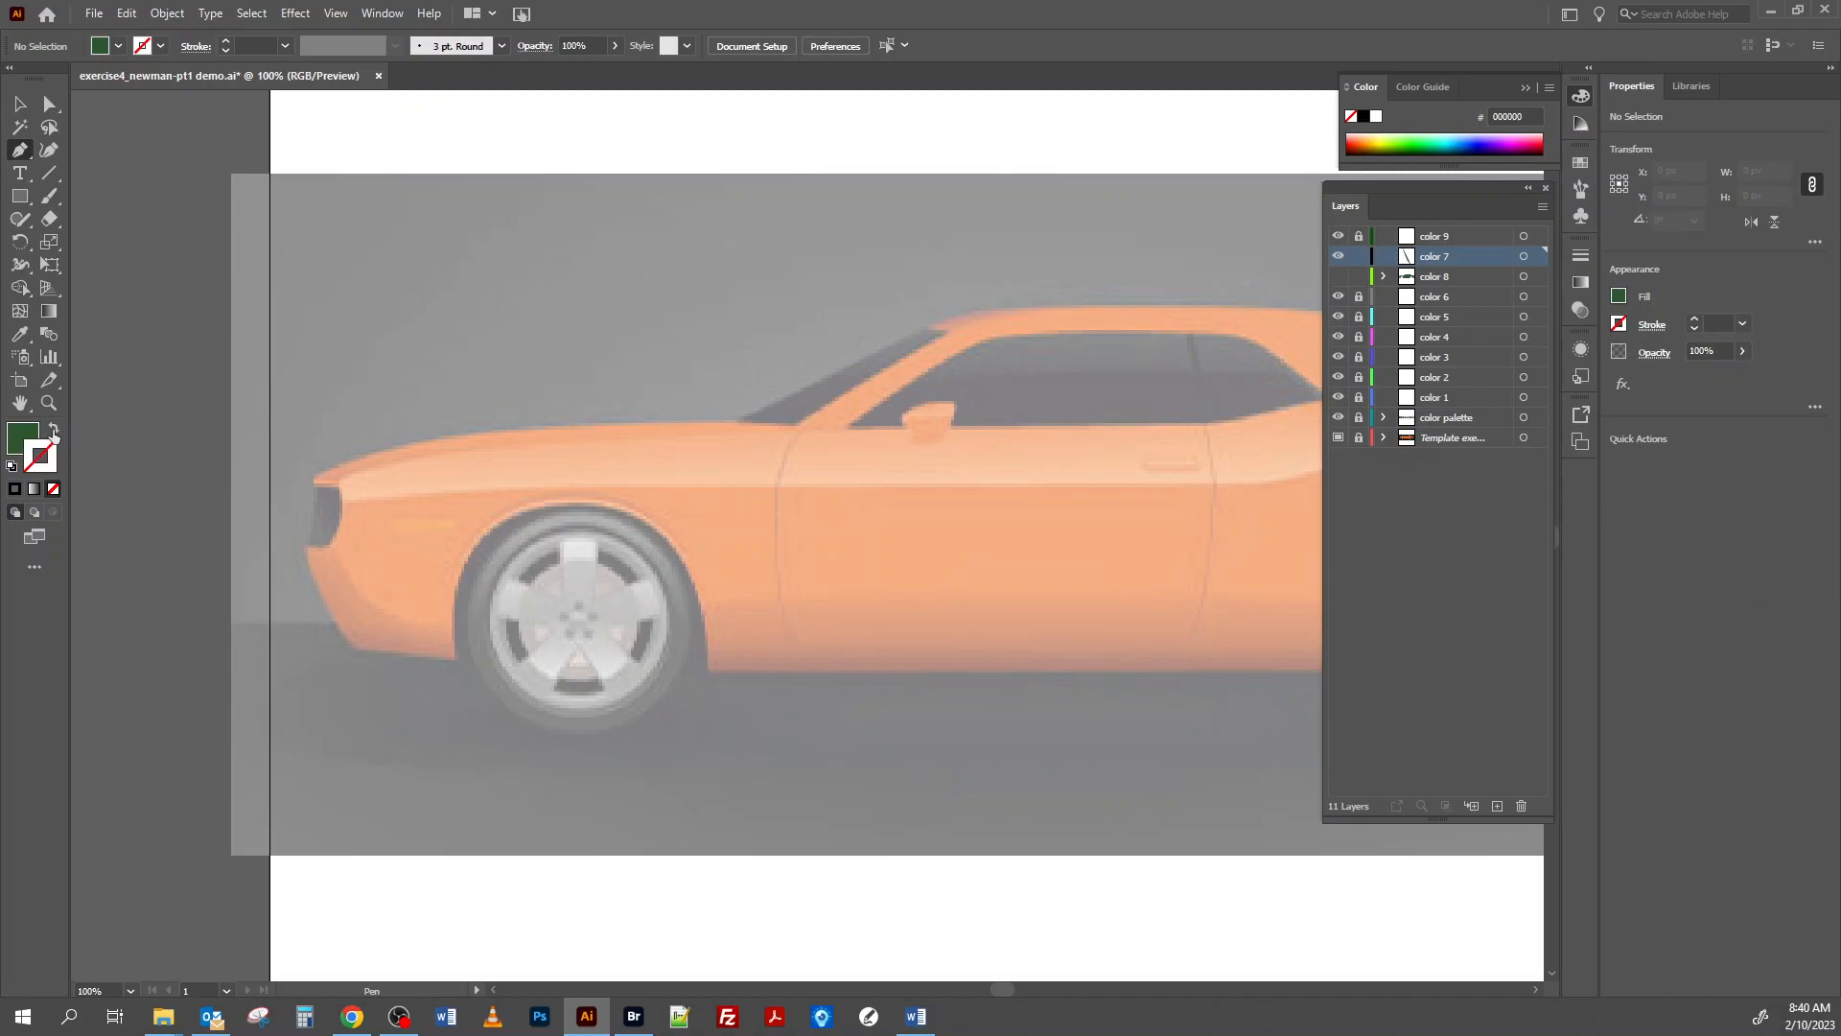
With no fill and a 1 pt black stroke, trace the front bumper's outer curve and underside to the wheel opening.
{"action": "left_click", "coordinate": [11, 466]}
{"action": "left_click", "coordinate": [26, 443]}
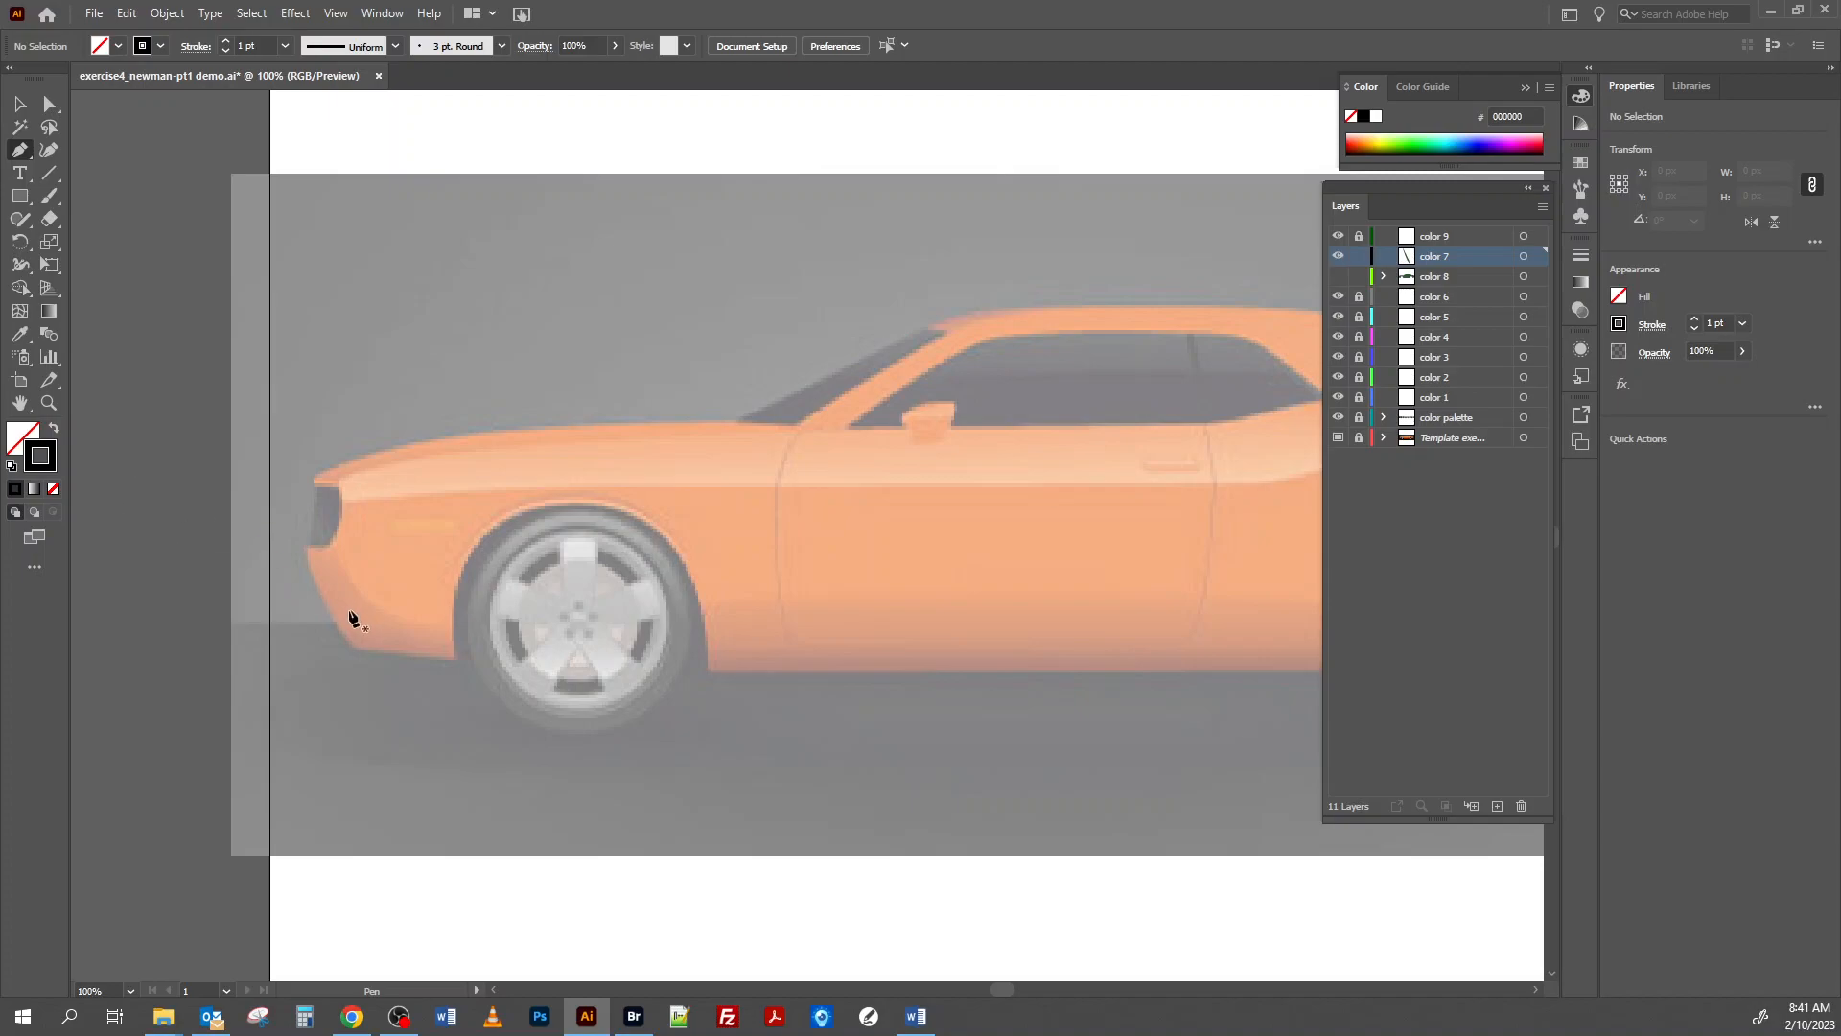
{"action": "left_click", "coordinate": [307, 552]}
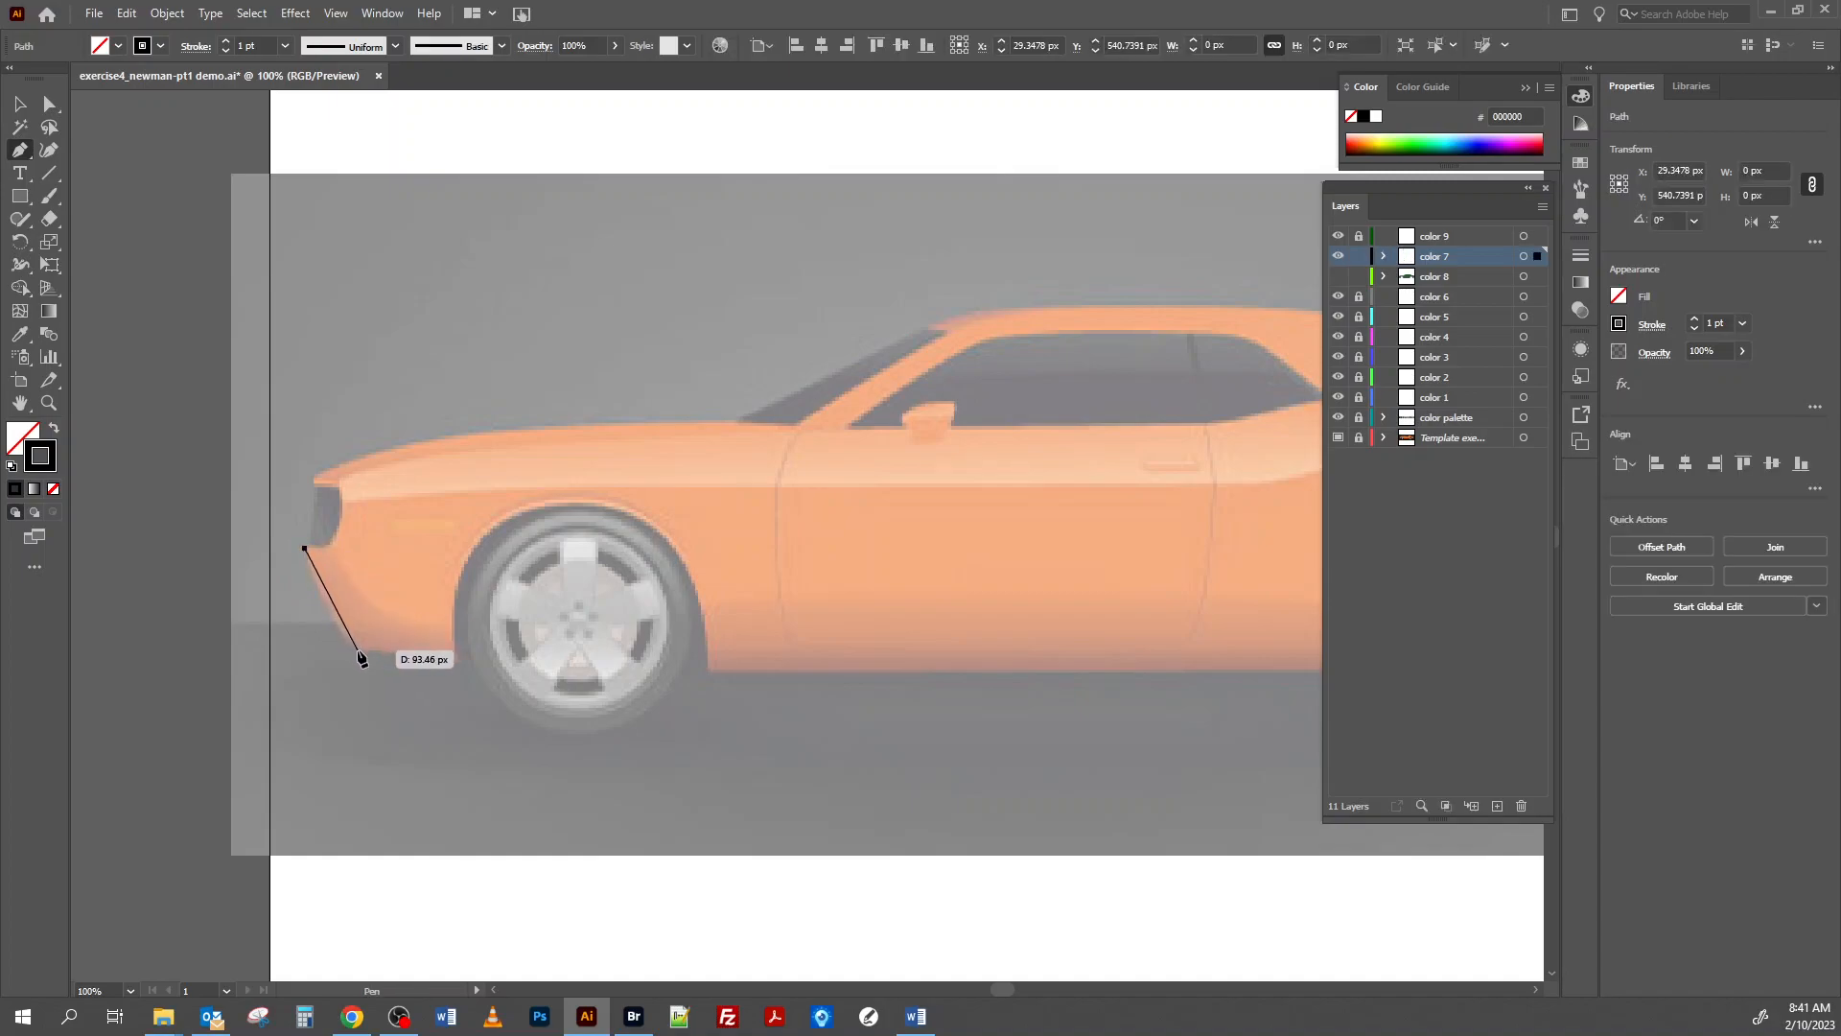
{"action": "left_click_drag", "start_coordinate": [358, 651], "coordinate": [388, 666]}
{"action": "left_click_drag", "start_coordinate": [383, 653], "coordinate": [457, 662]}
{"action": "left_click", "coordinate": [456, 661]}
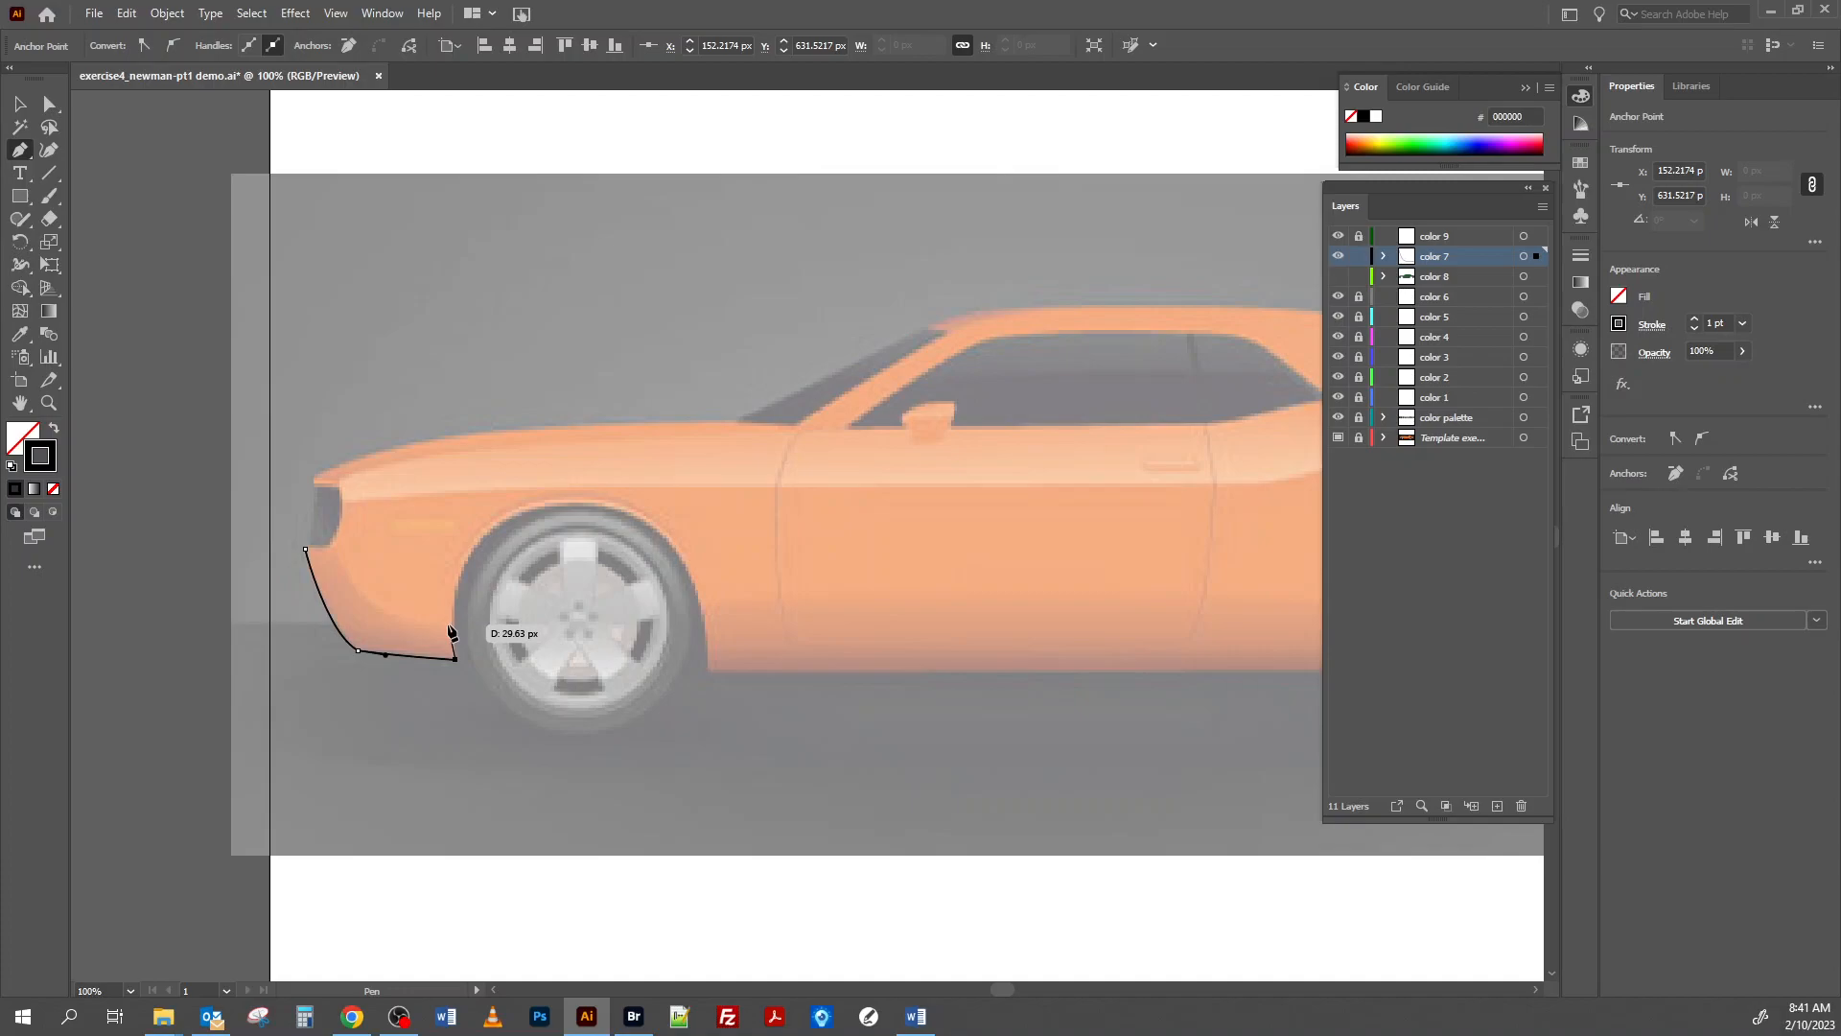
Close the front bumper shadow shape with a short edge up the wheel opening and an inner curve back to the nose.
{"action": "left_click", "coordinate": [453, 626]}
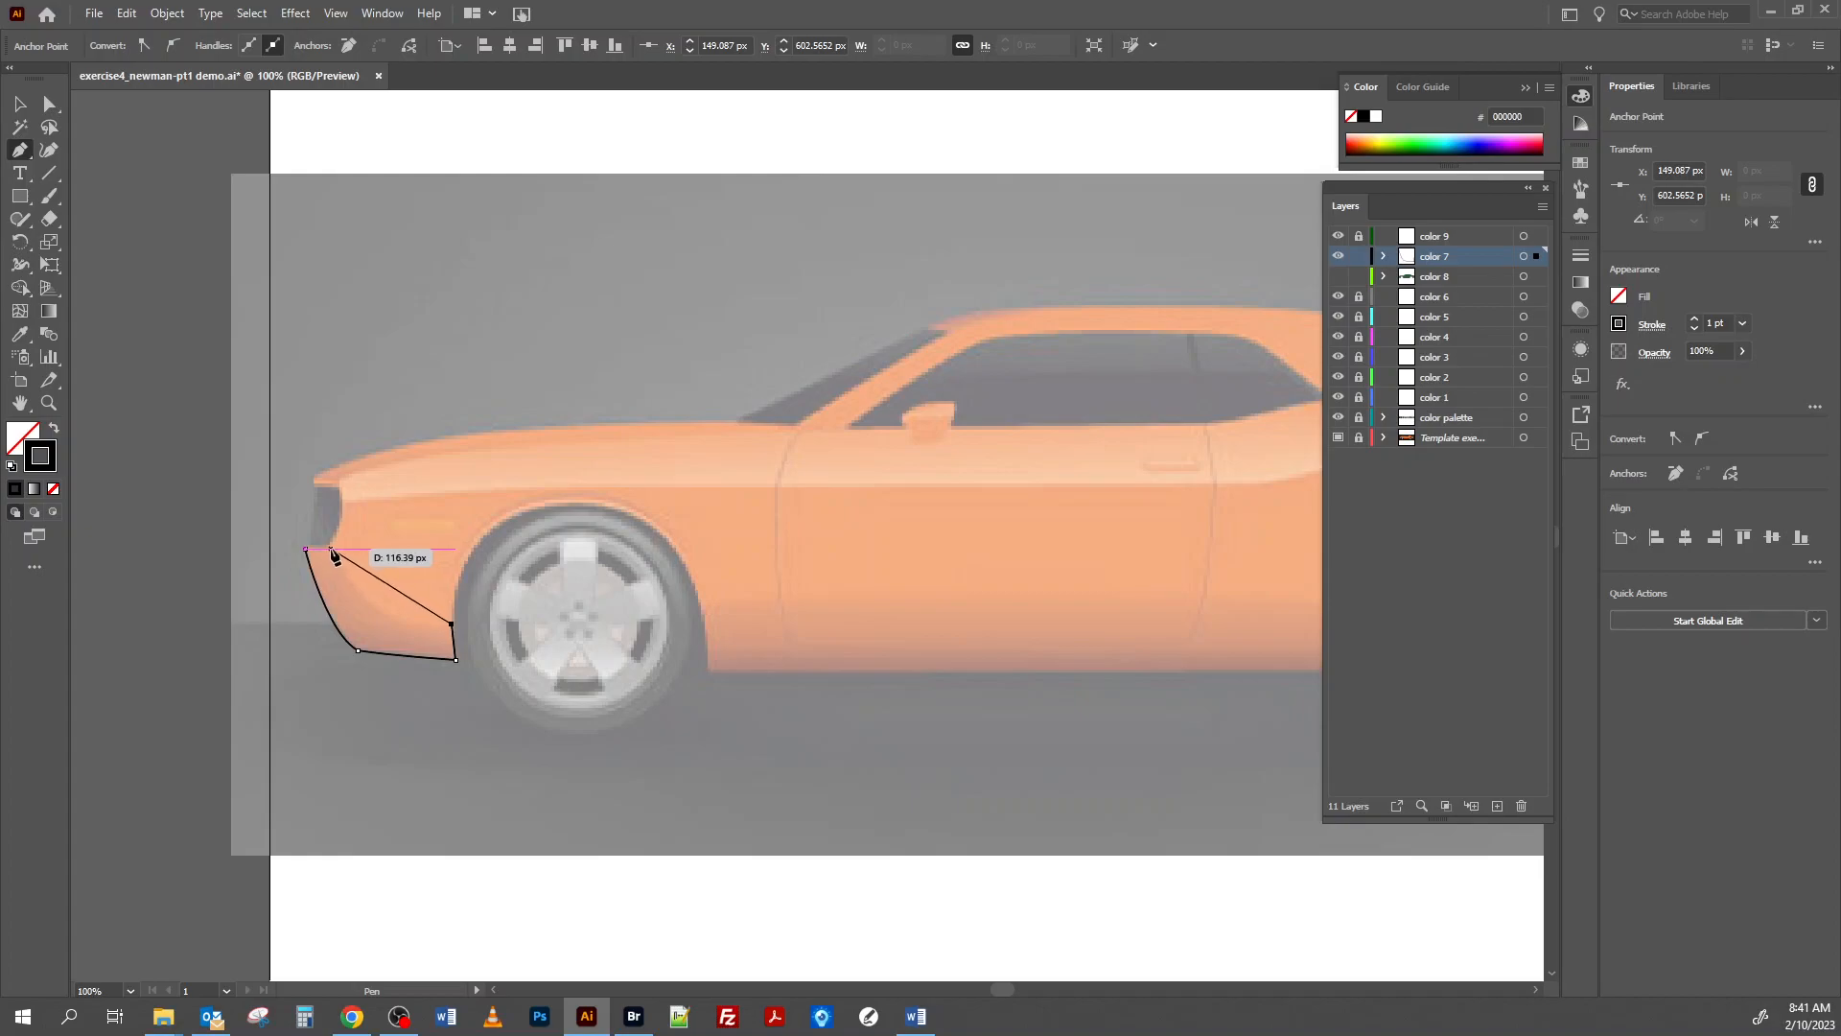
{"action": "left_click_drag", "start_coordinate": [331, 550], "coordinate": [295, 451]}
{"action": "left_click_drag", "start_coordinate": [296, 447], "coordinate": [319, 546]}
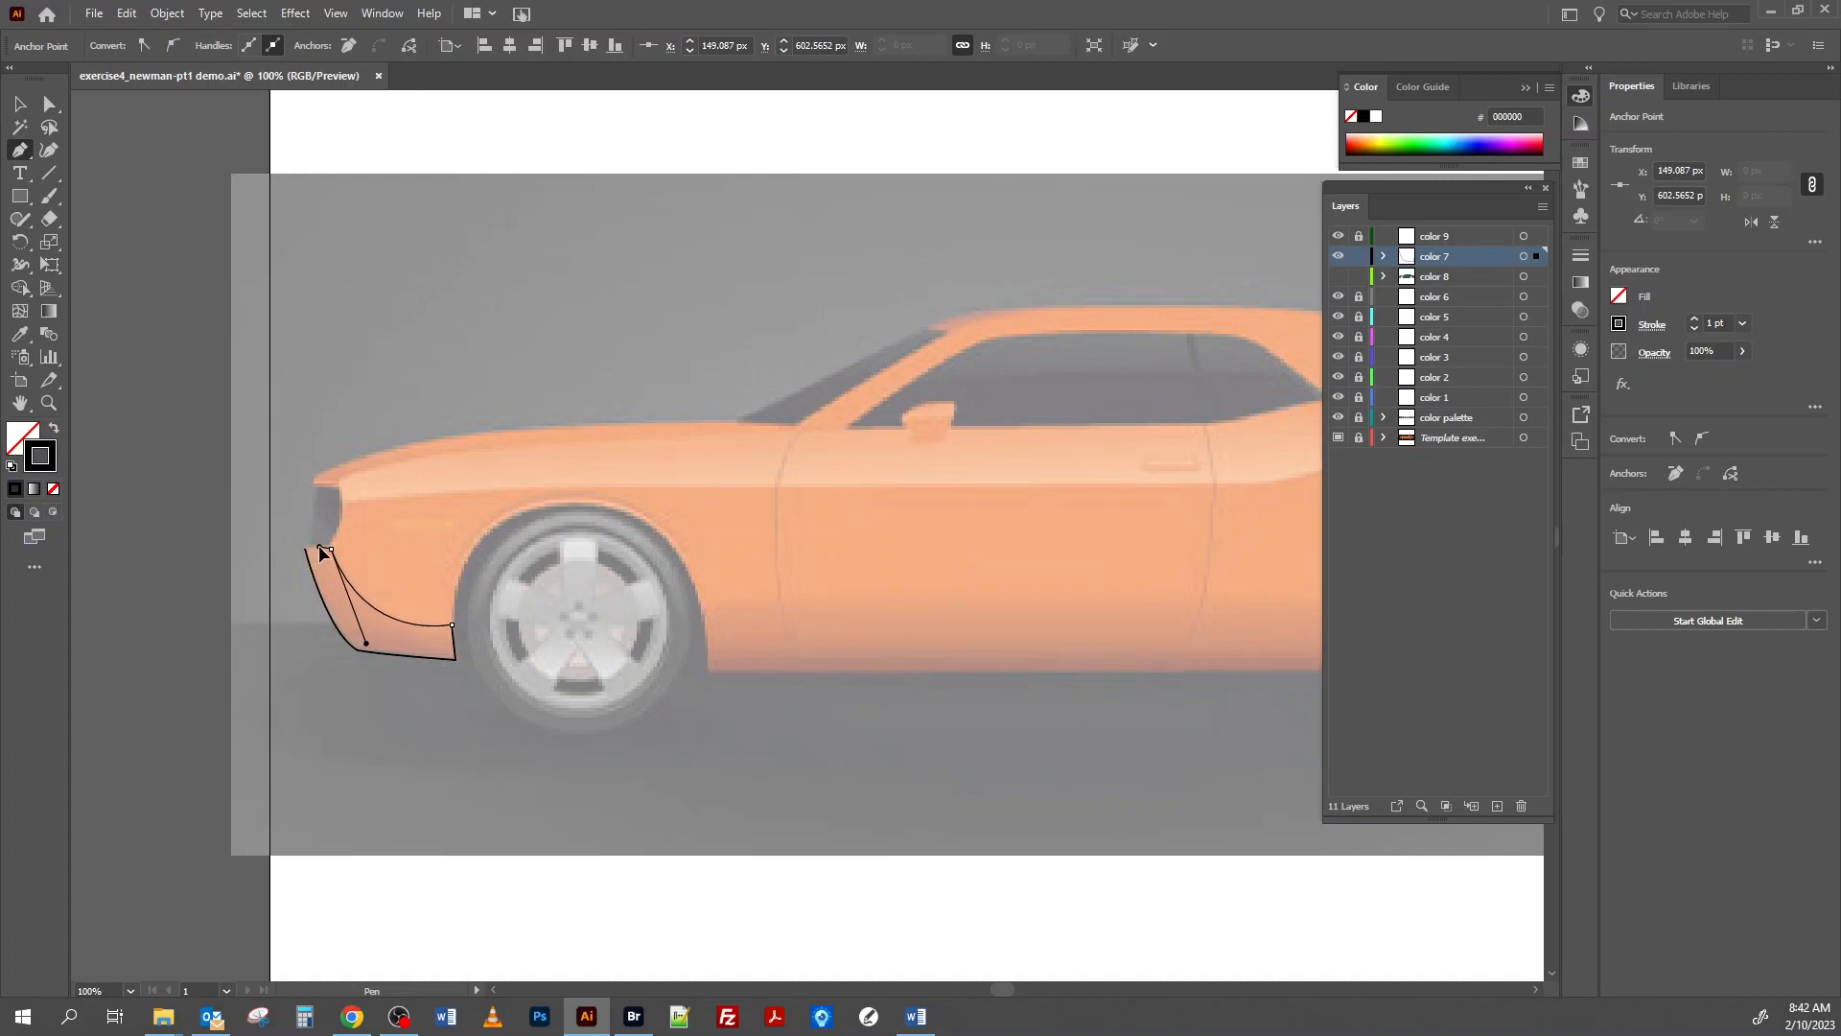
{"action": "left_click", "coordinate": [305, 548]}
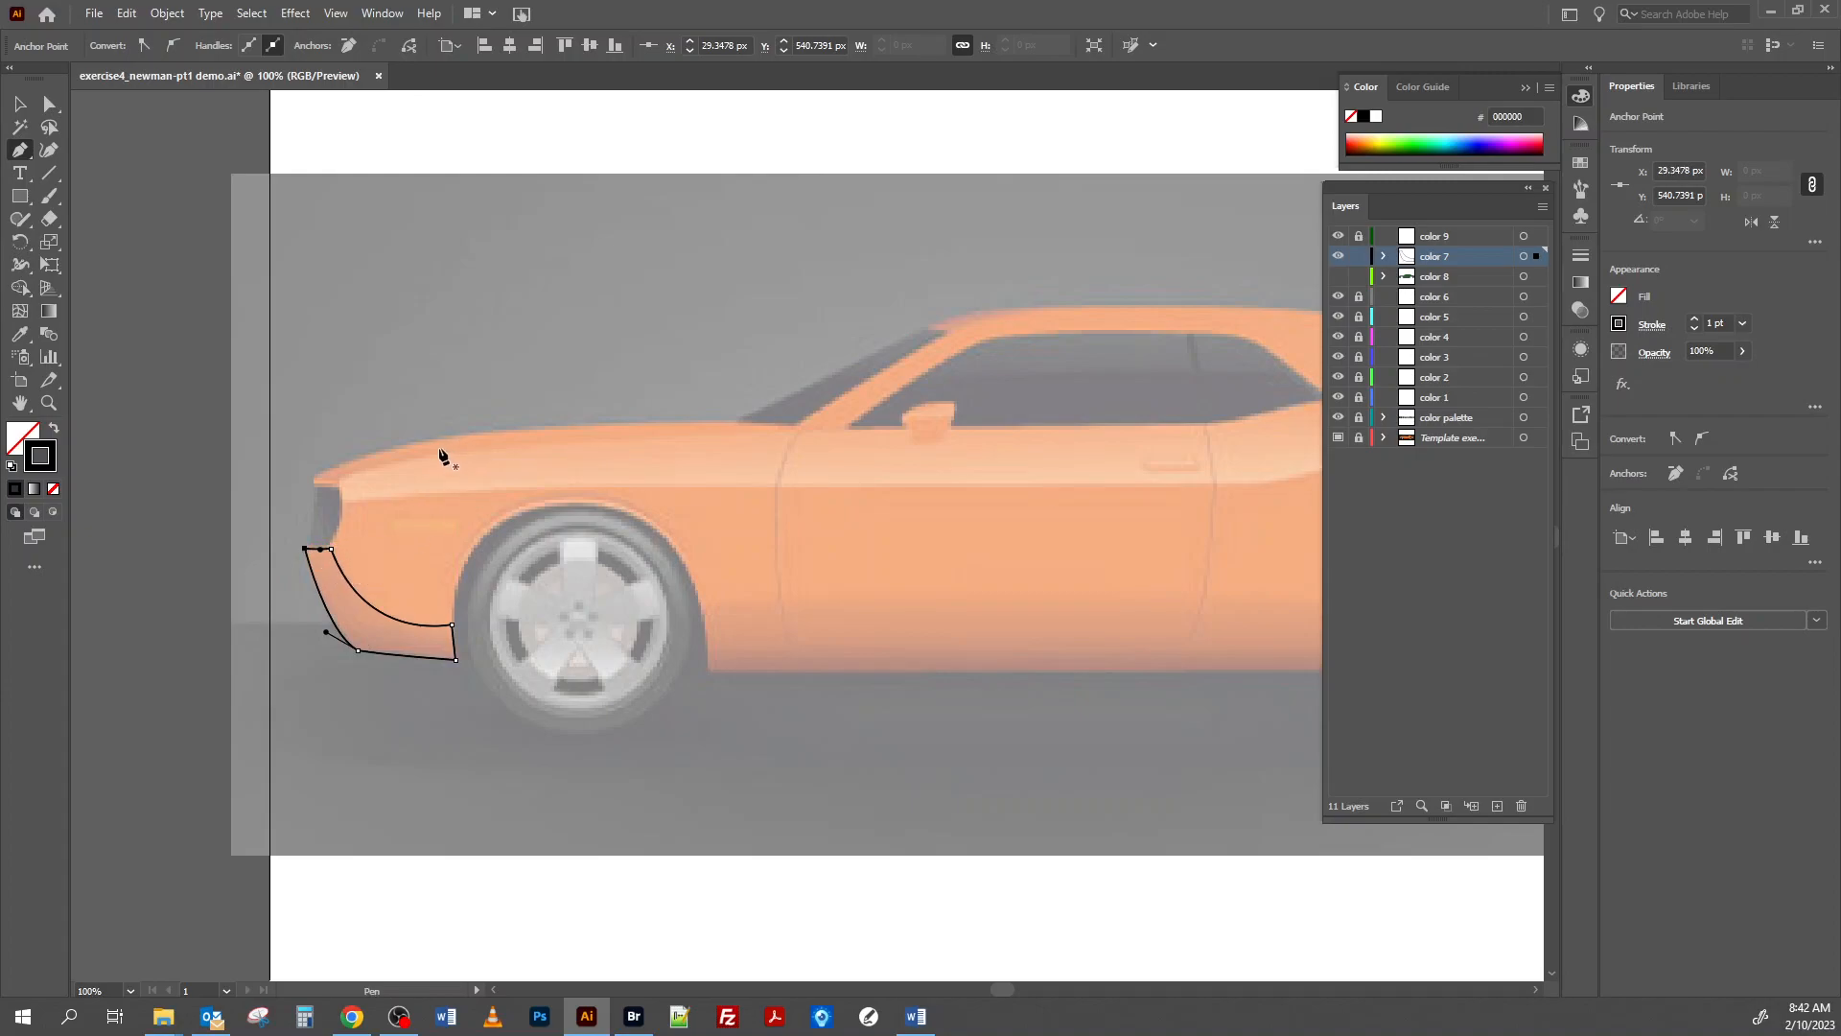
Trace a thin closed, curved shadow shape along the hood's front edge above the headlight, adjusting the handles at its pointed rear end.
{"action": "left_click", "coordinate": [314, 478]}
{"action": "left_click_drag", "start_coordinate": [462, 451], "coordinate": [516, 451]}
{"action": "left_click_drag", "start_coordinate": [516, 450], "coordinate": [414, 442]}
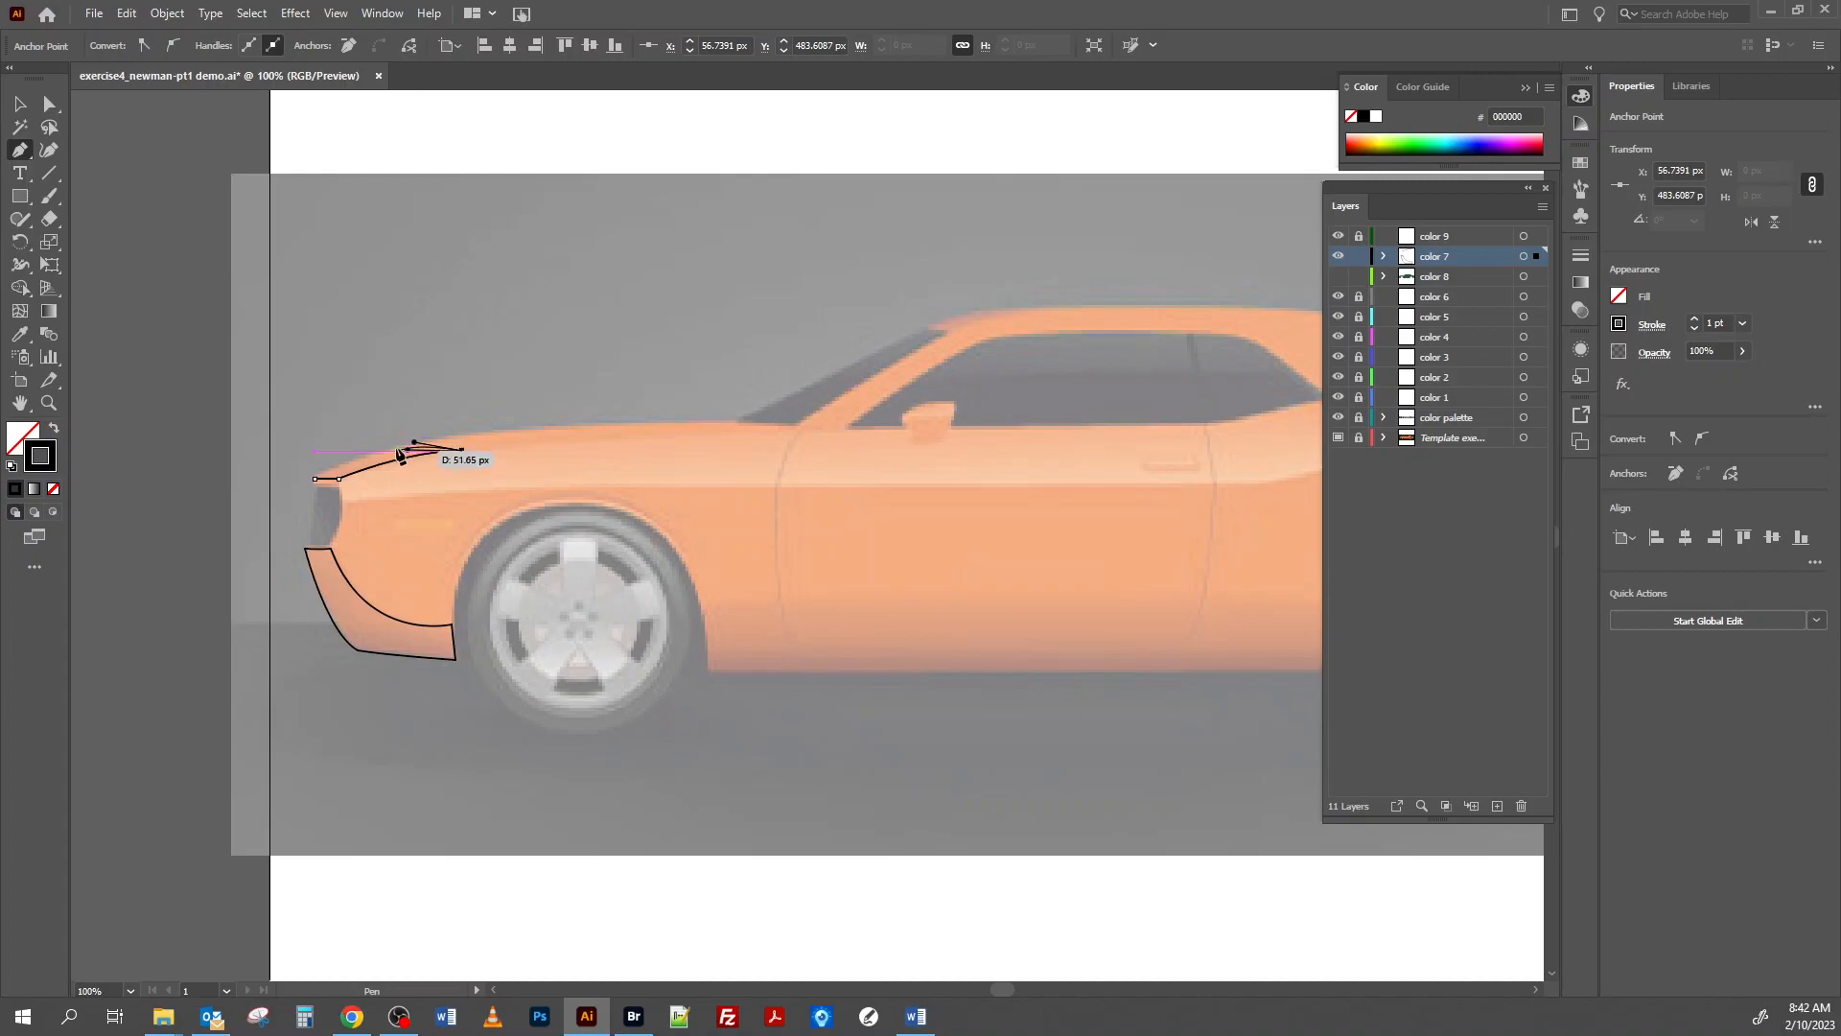
{"action": "left_click", "coordinate": [316, 479]}
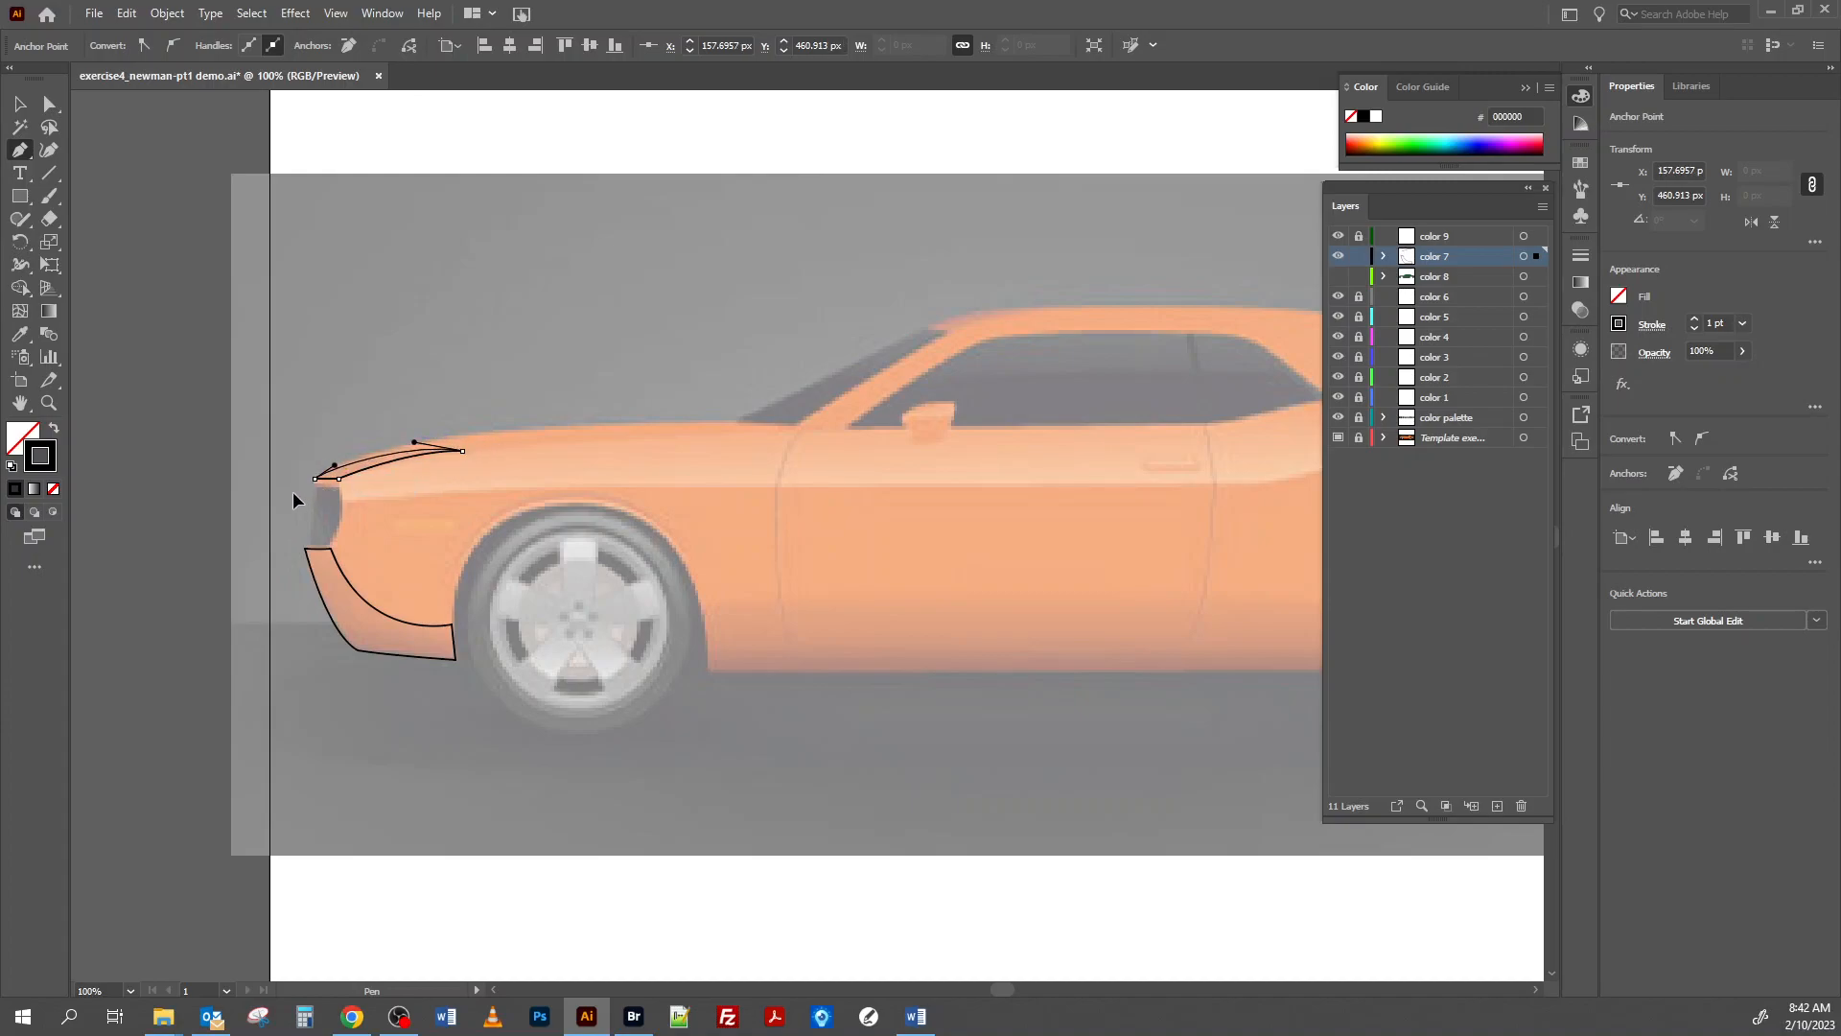
{"action": "left_click_drag", "start_coordinate": [291, 487], "coordinate": [292, 487]}
Trace a closed rectangular shadow shape about 520 px long and 28 px high along the rocker panel between the two wheel openings.
{"action": "left_click_drag", "start_coordinate": [938, 650], "coordinate": [638, 658]}
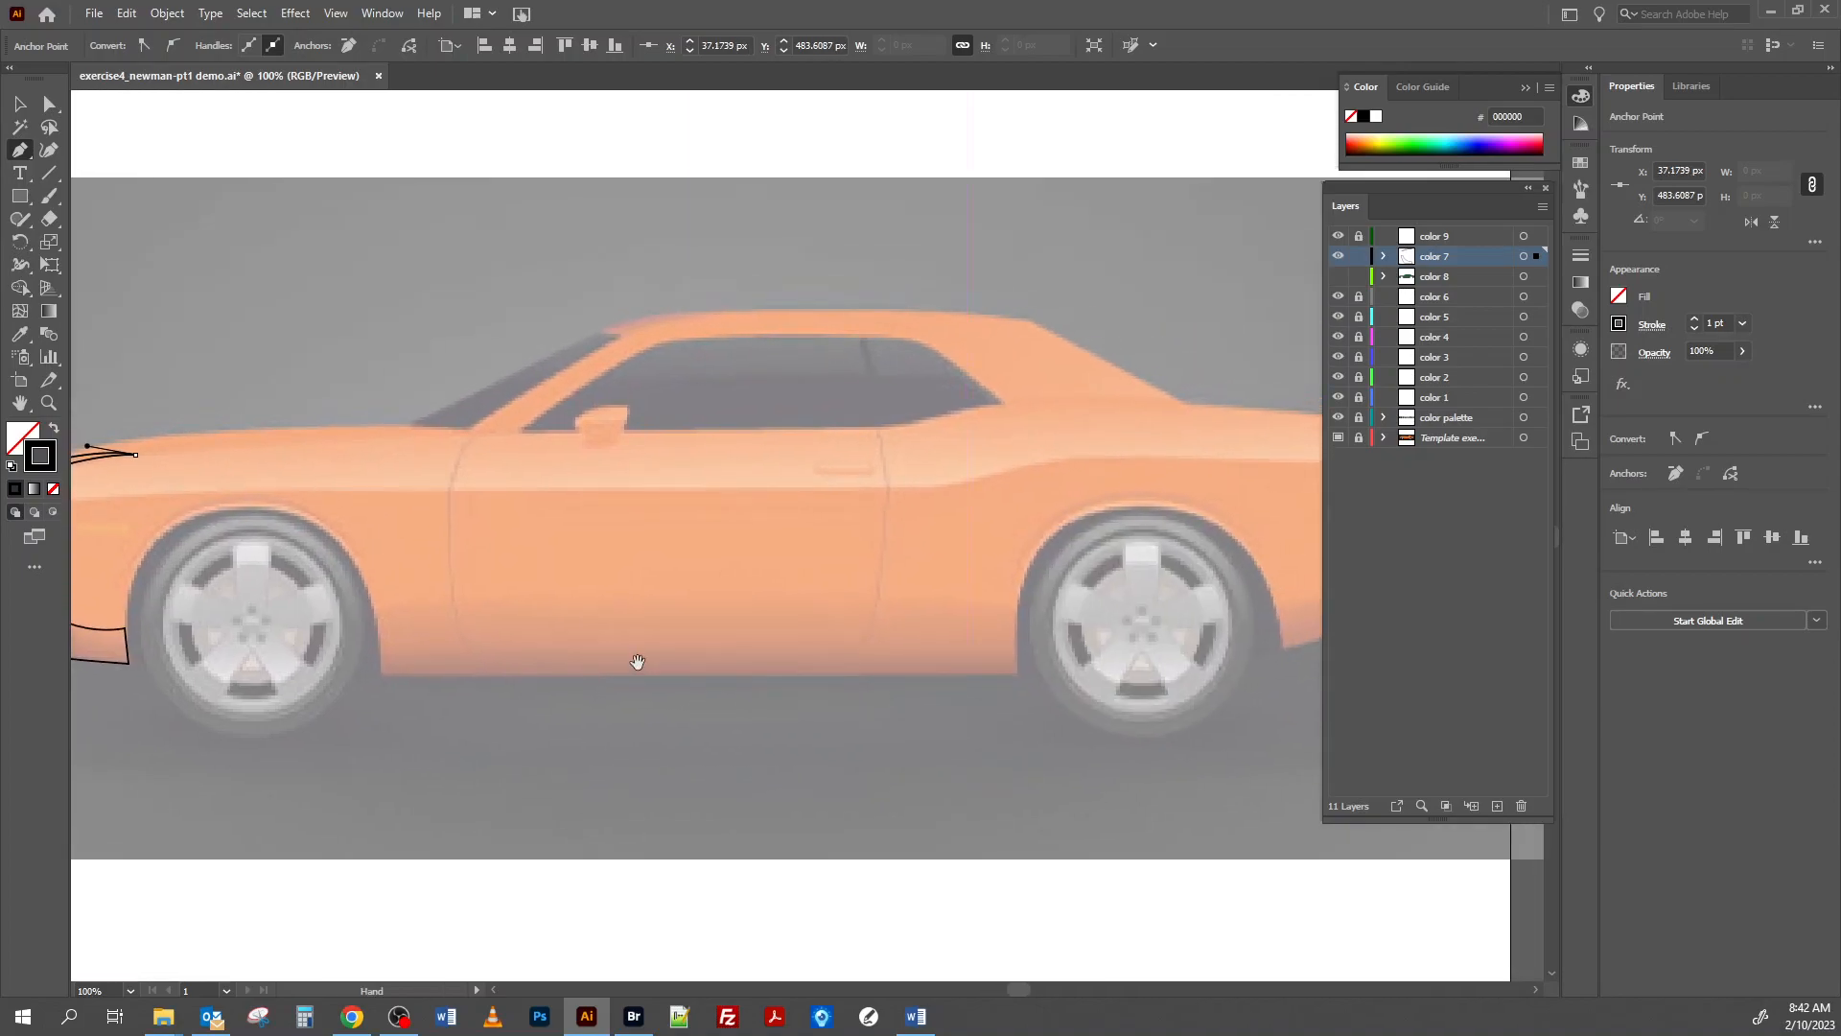
{"action": "left_click", "coordinate": [380, 640]}
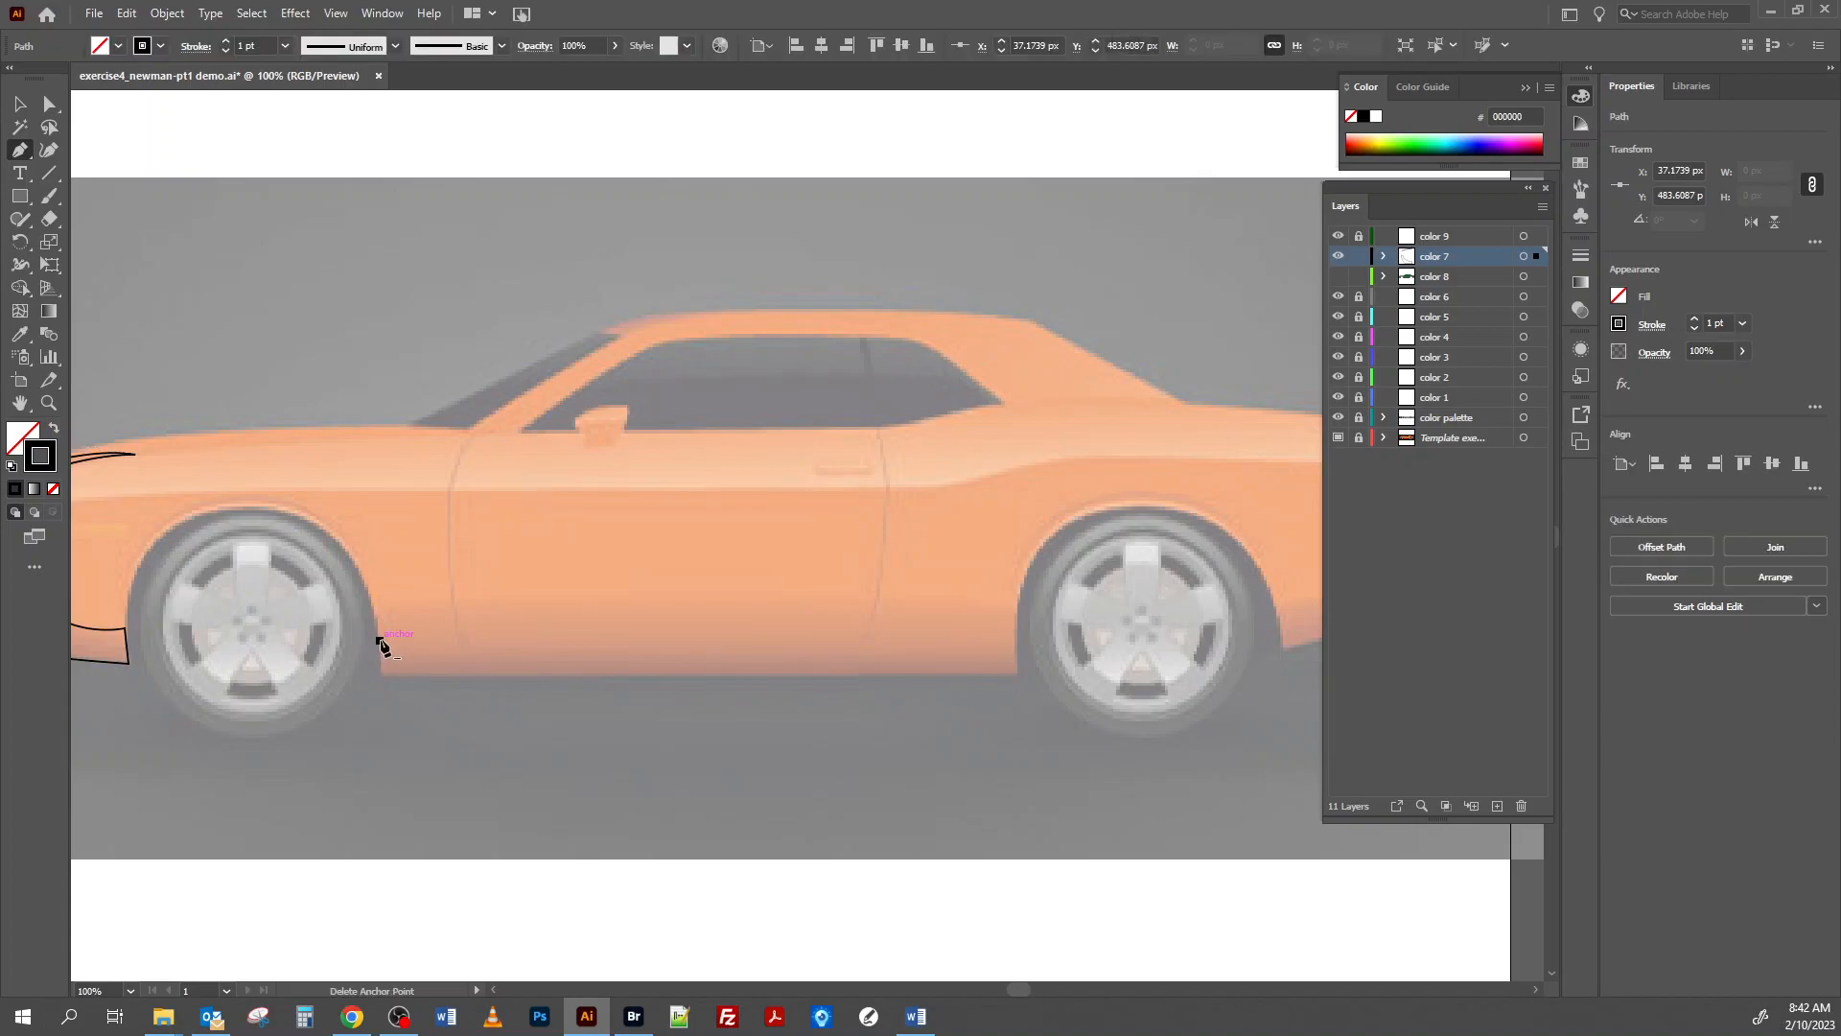
{"action": "left_click", "coordinate": [1014, 641]}
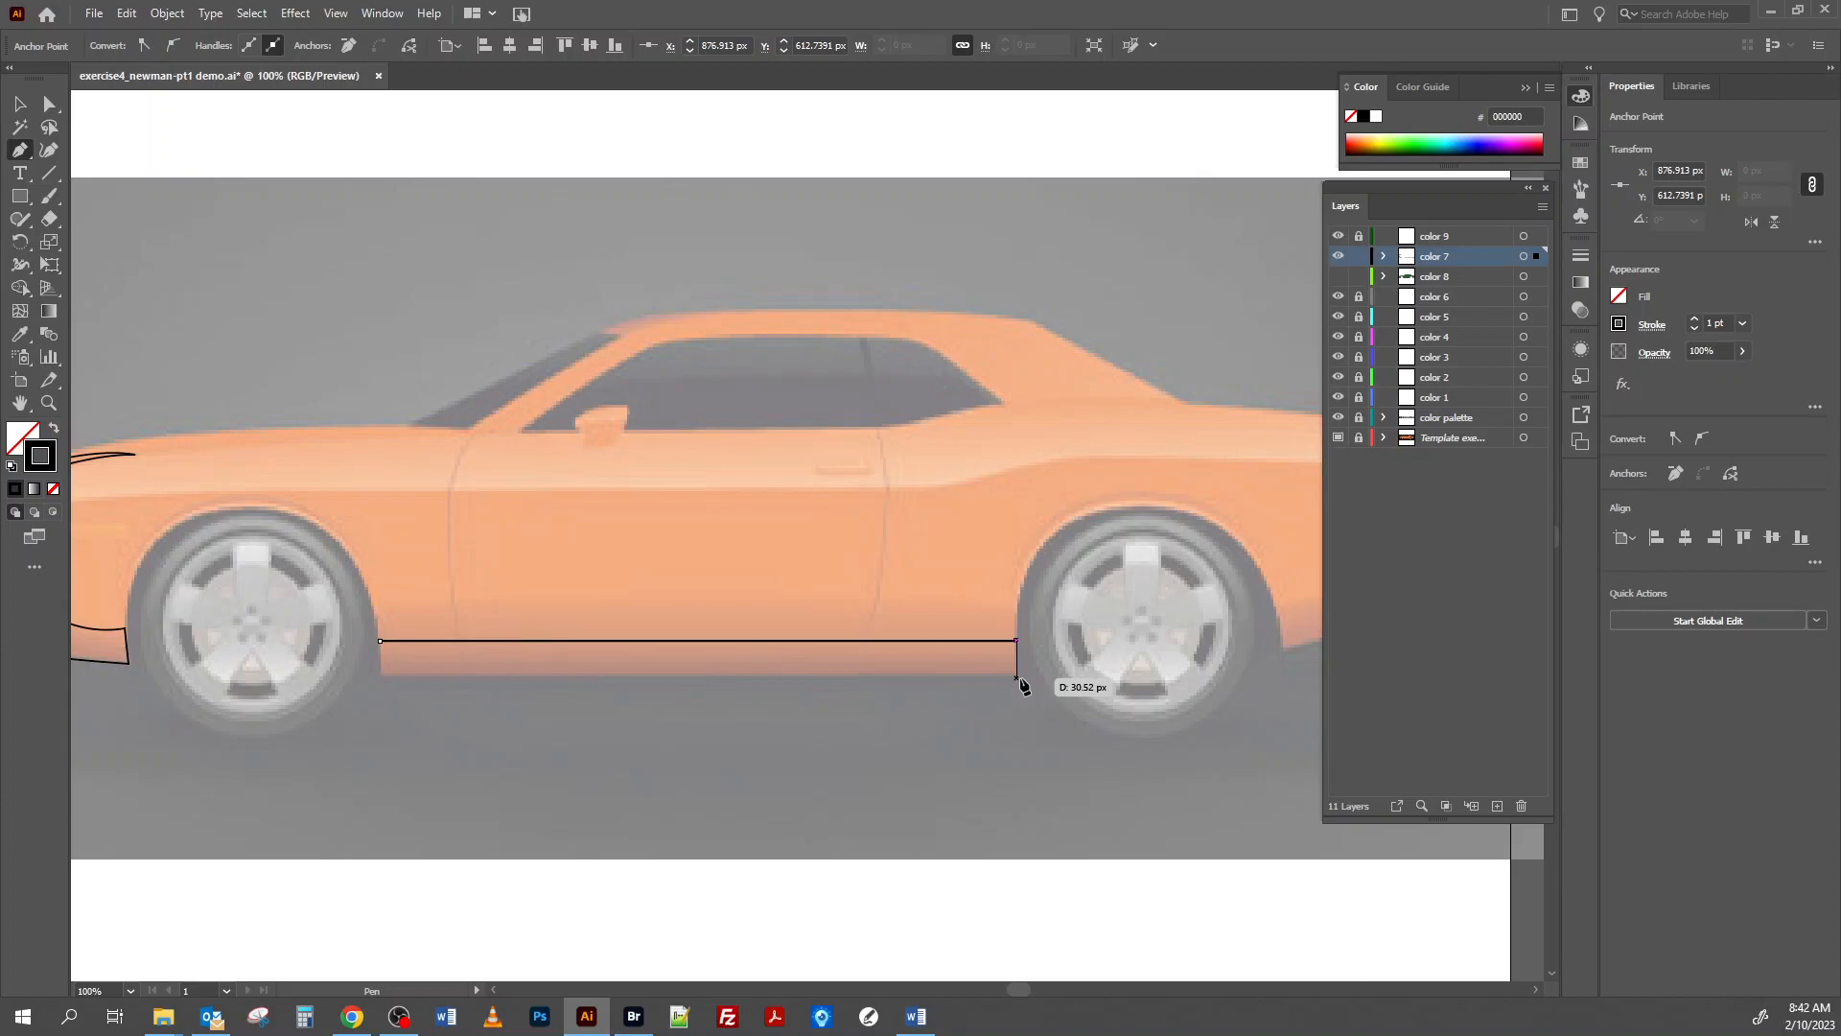
{"action": "left_click", "coordinate": [1018, 676]}
{"action": "left_click", "coordinate": [992, 675]}
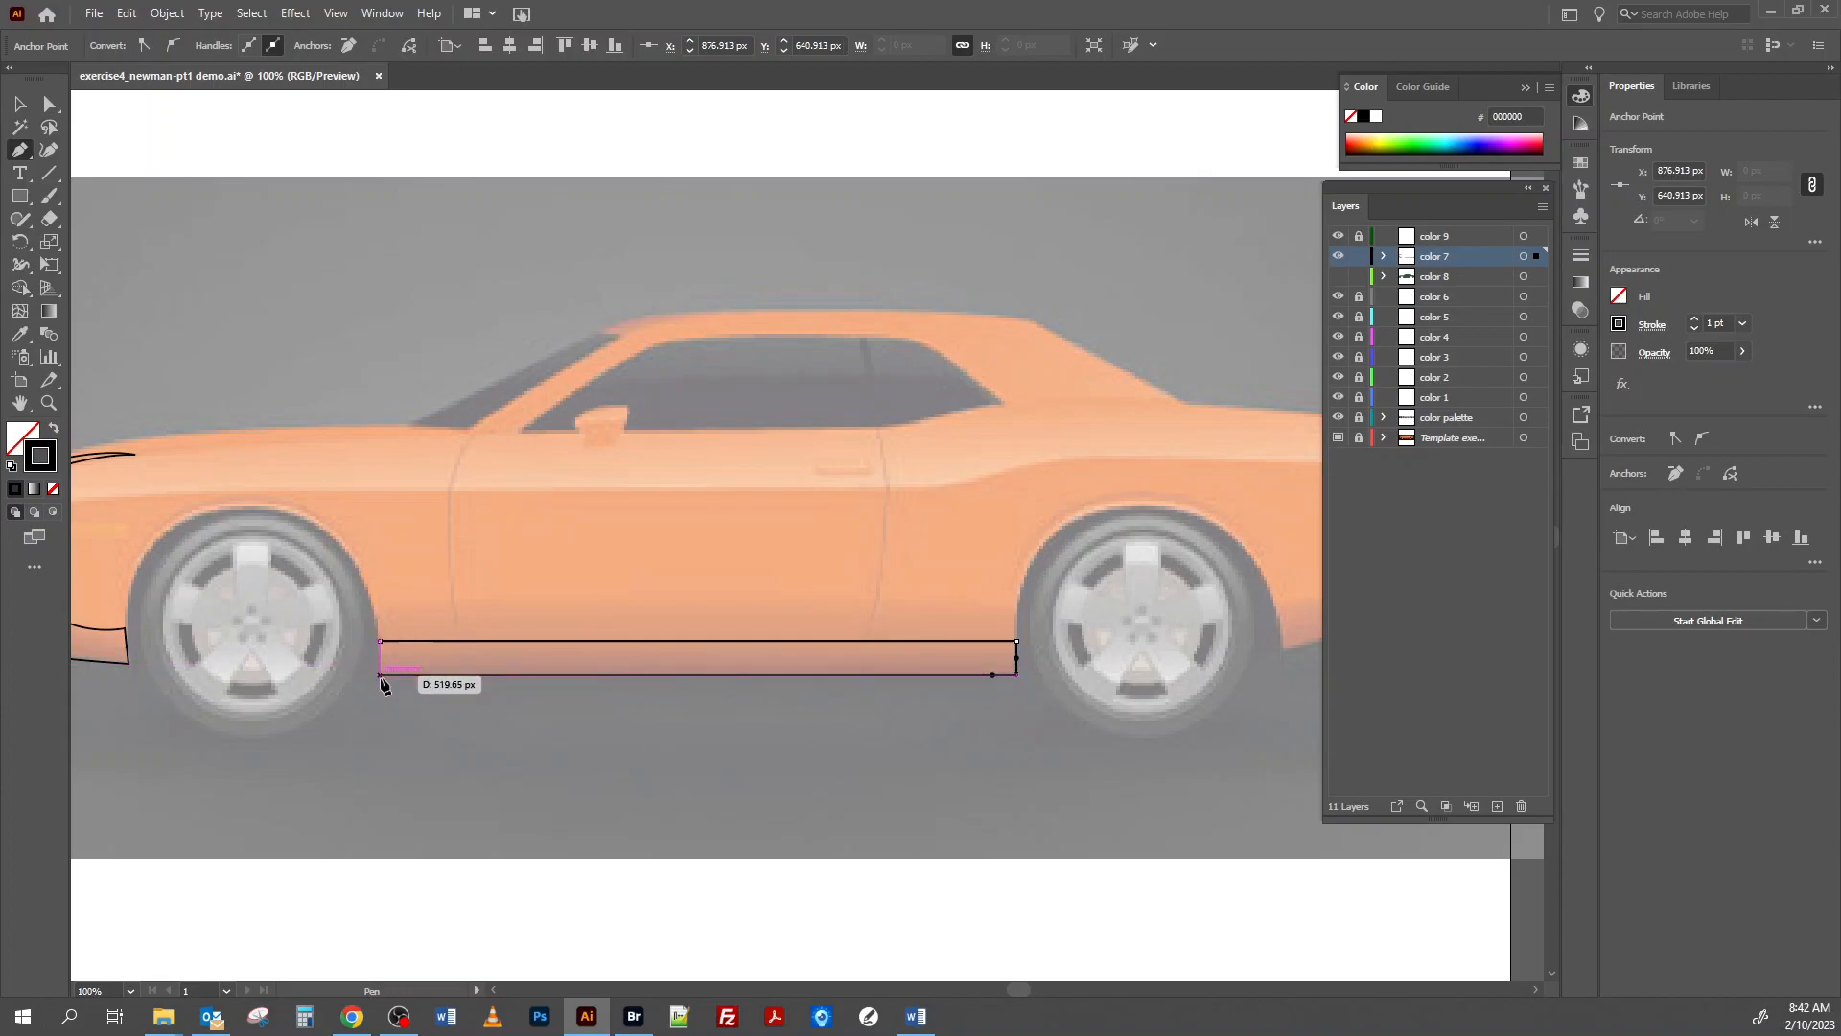
{"action": "left_click", "coordinate": [381, 676]}
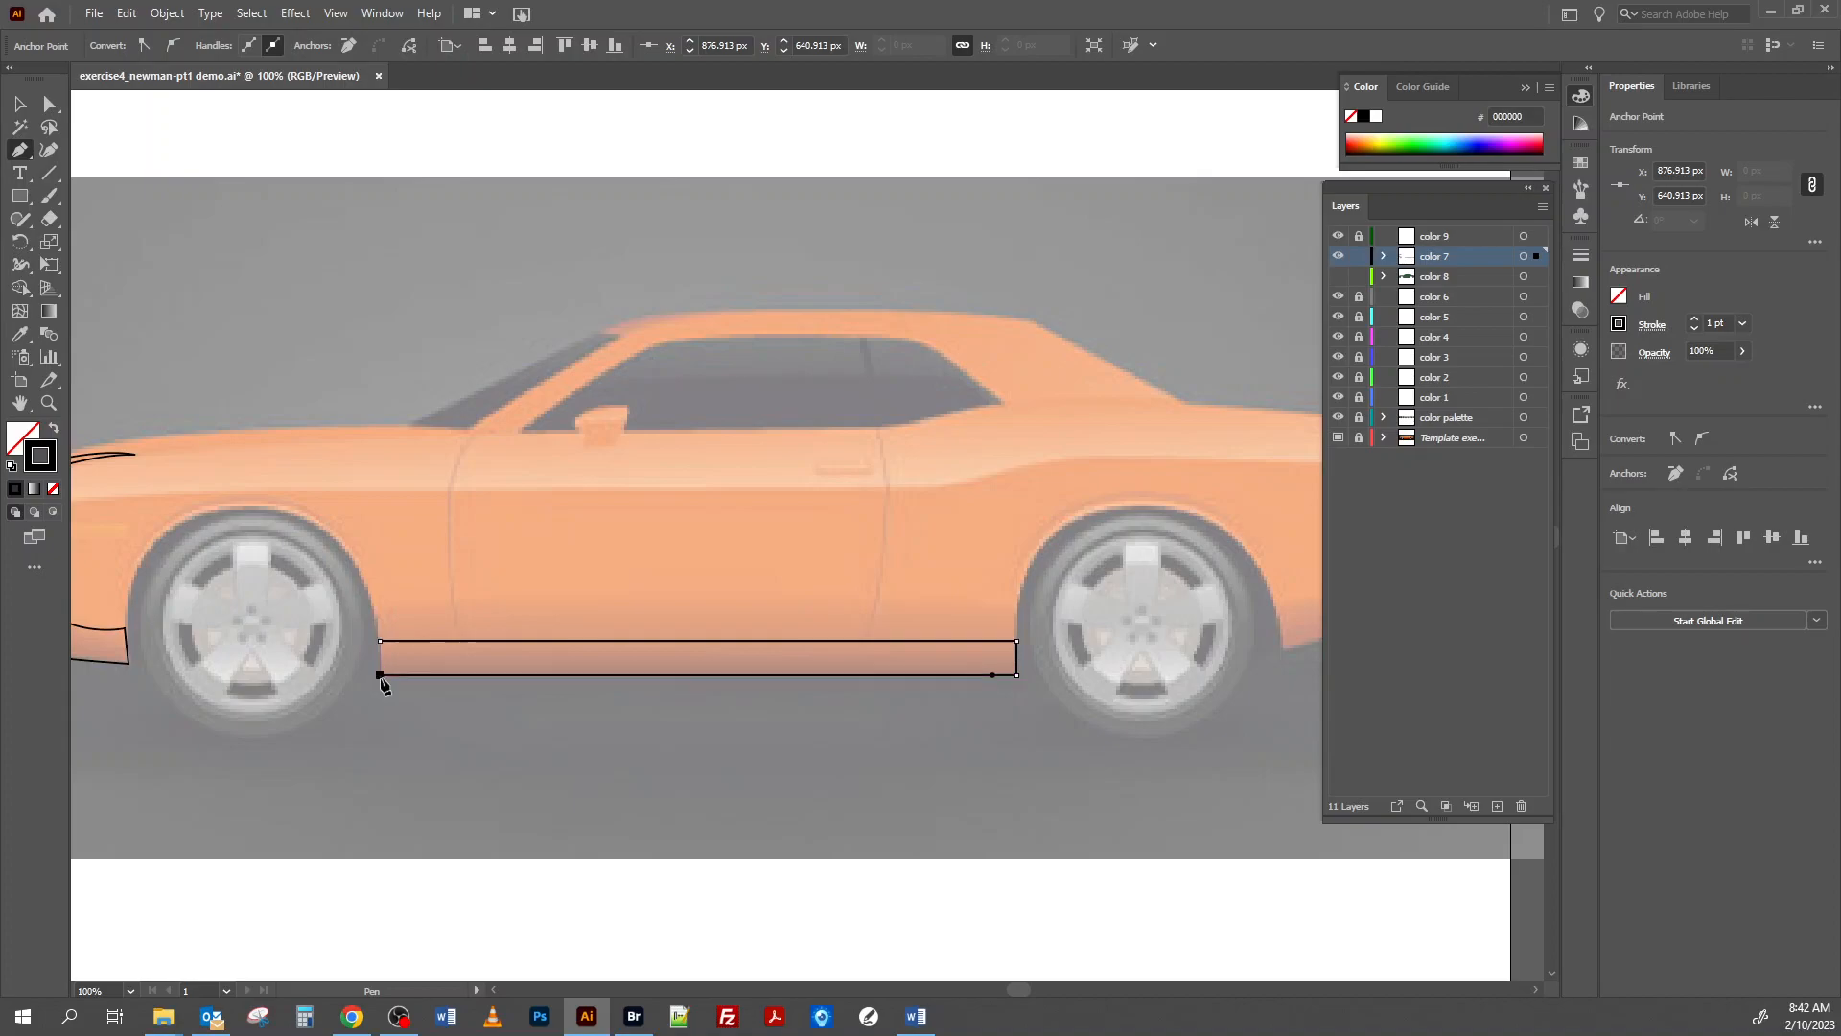
{"action": "left_click", "coordinate": [380, 641]}
{"action": "left_click_drag", "start_coordinate": [374, 630], "coordinate": [374, 630]}
Trace a closed shadow shape along the rear bumper's underside, with a curved upper edge from the rear wheel opening to the tail.
{"action": "left_click_drag", "start_coordinate": [1040, 597], "coordinate": [492, 643]}
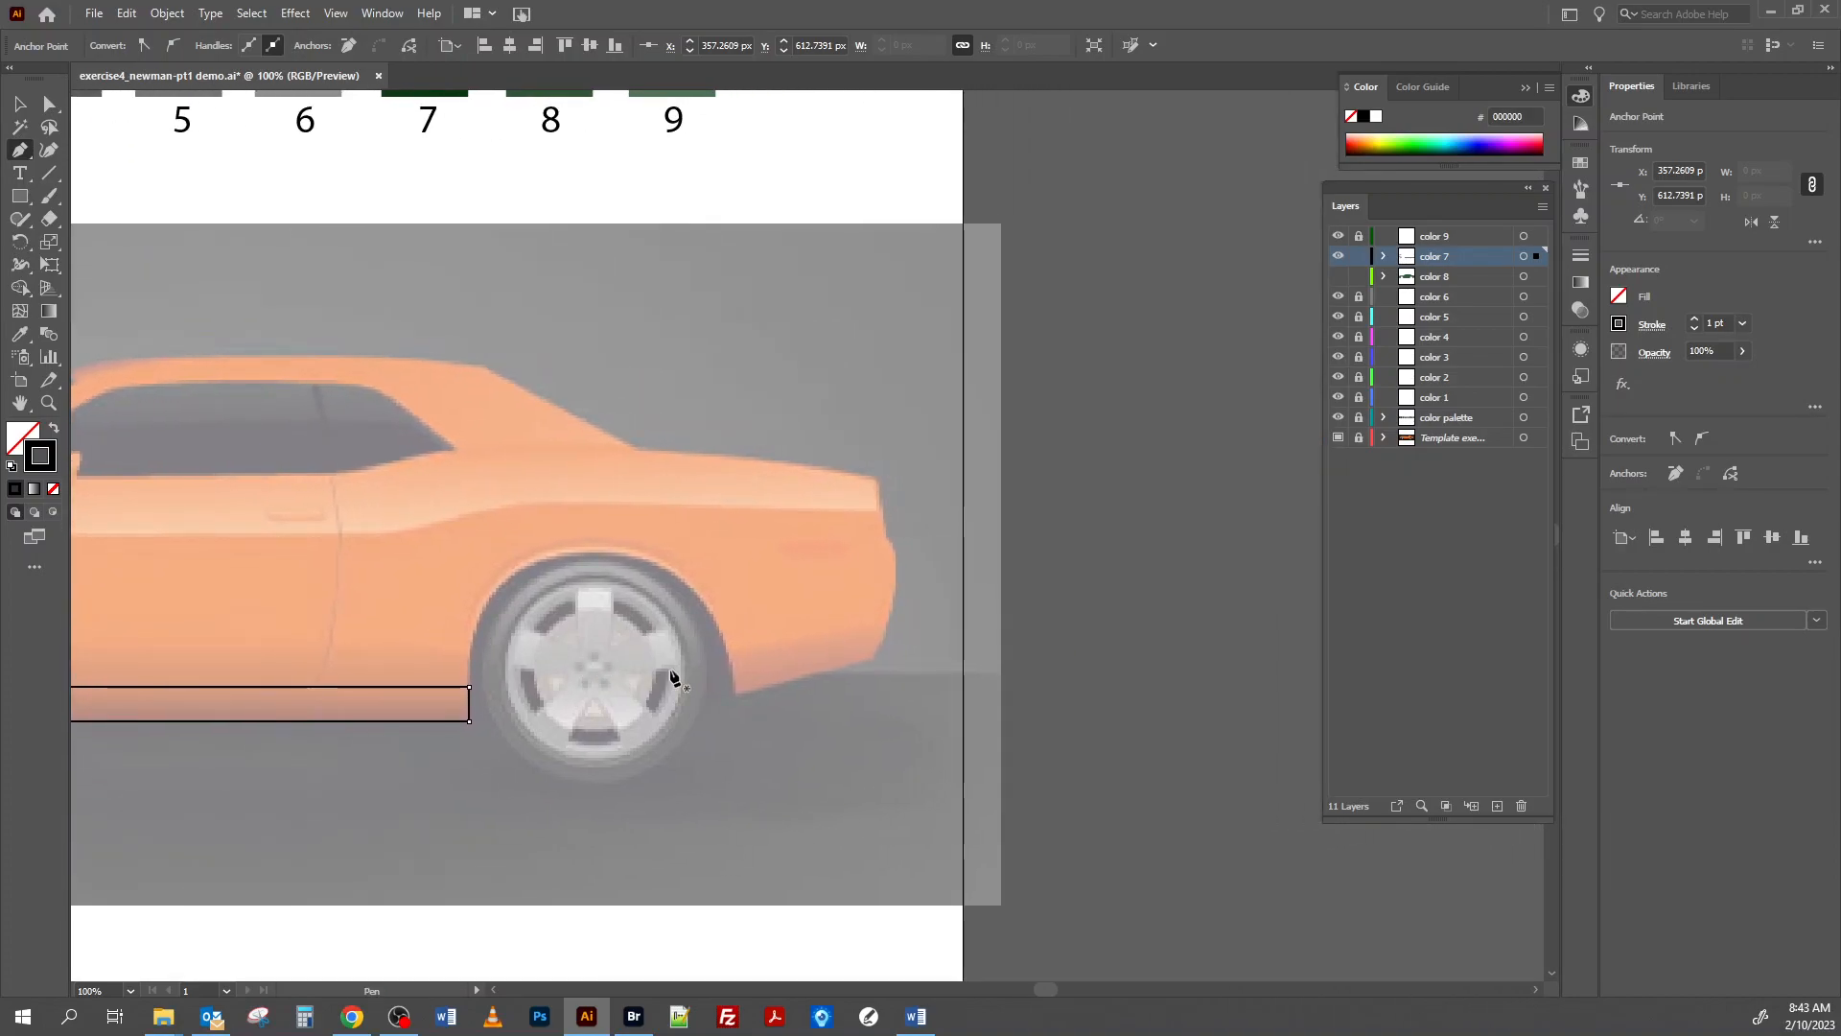
{"action": "left_click", "coordinate": [729, 655]}
{"action": "mouse_move", "coordinate": [884, 625]}
{"action": "left_mouse_down"}
{"action": "mouse_move", "coordinate": [947, 620]}
{"action": "mouse_move", "coordinate": [897, 658]}
{"action": "mouse_move", "coordinate": [883, 642]}
{"action": "left_mouse_up"}
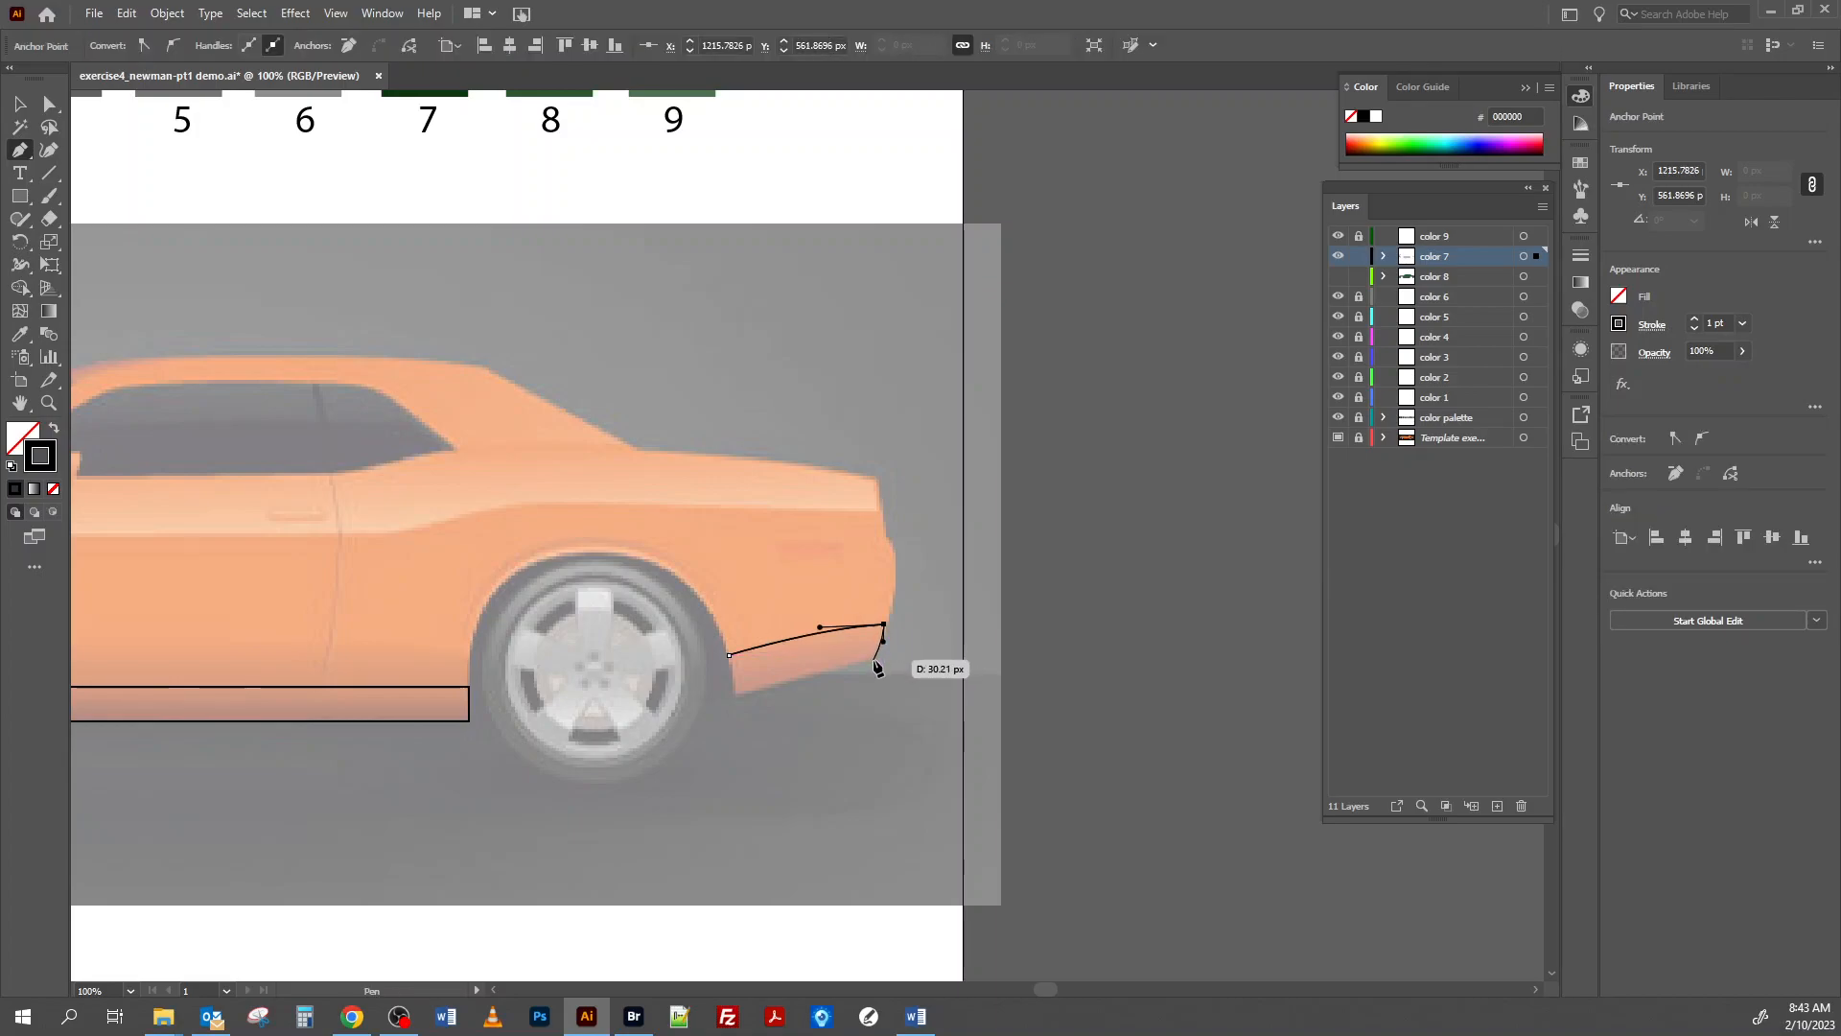
{"action": "left_click", "coordinate": [873, 658]}
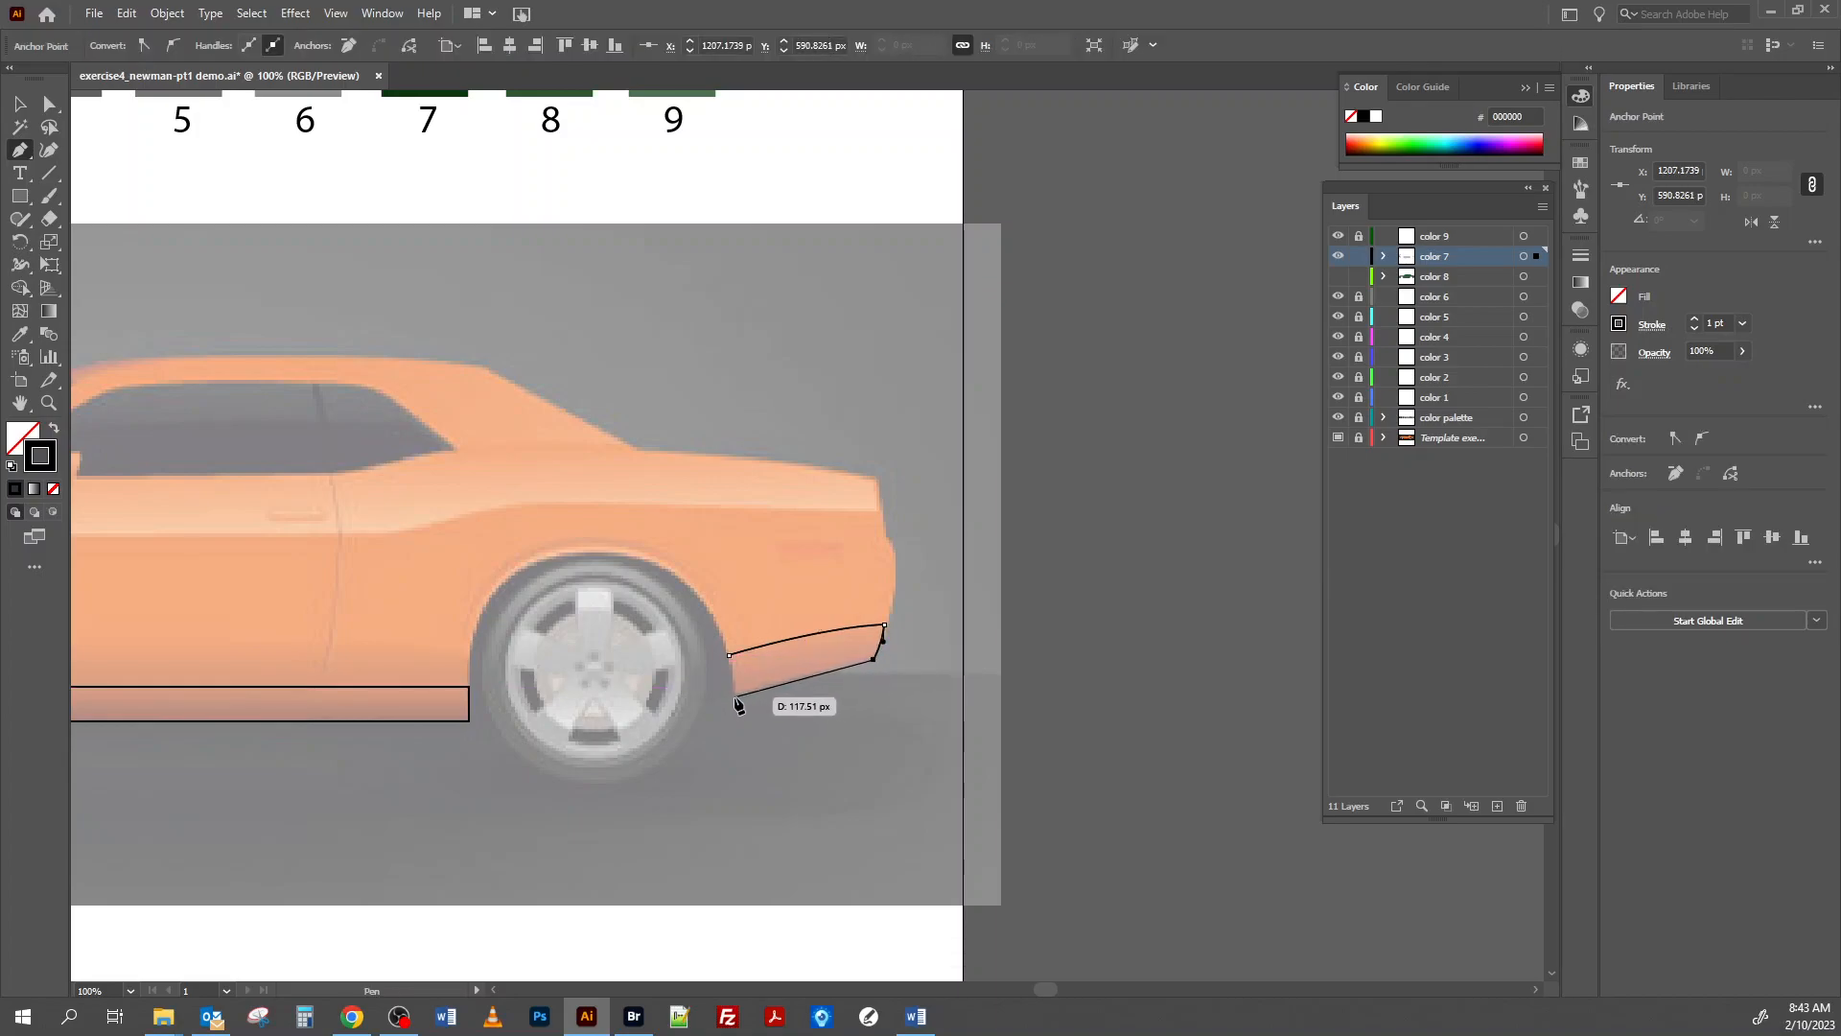
{"action": "left_click", "coordinate": [734, 694]}
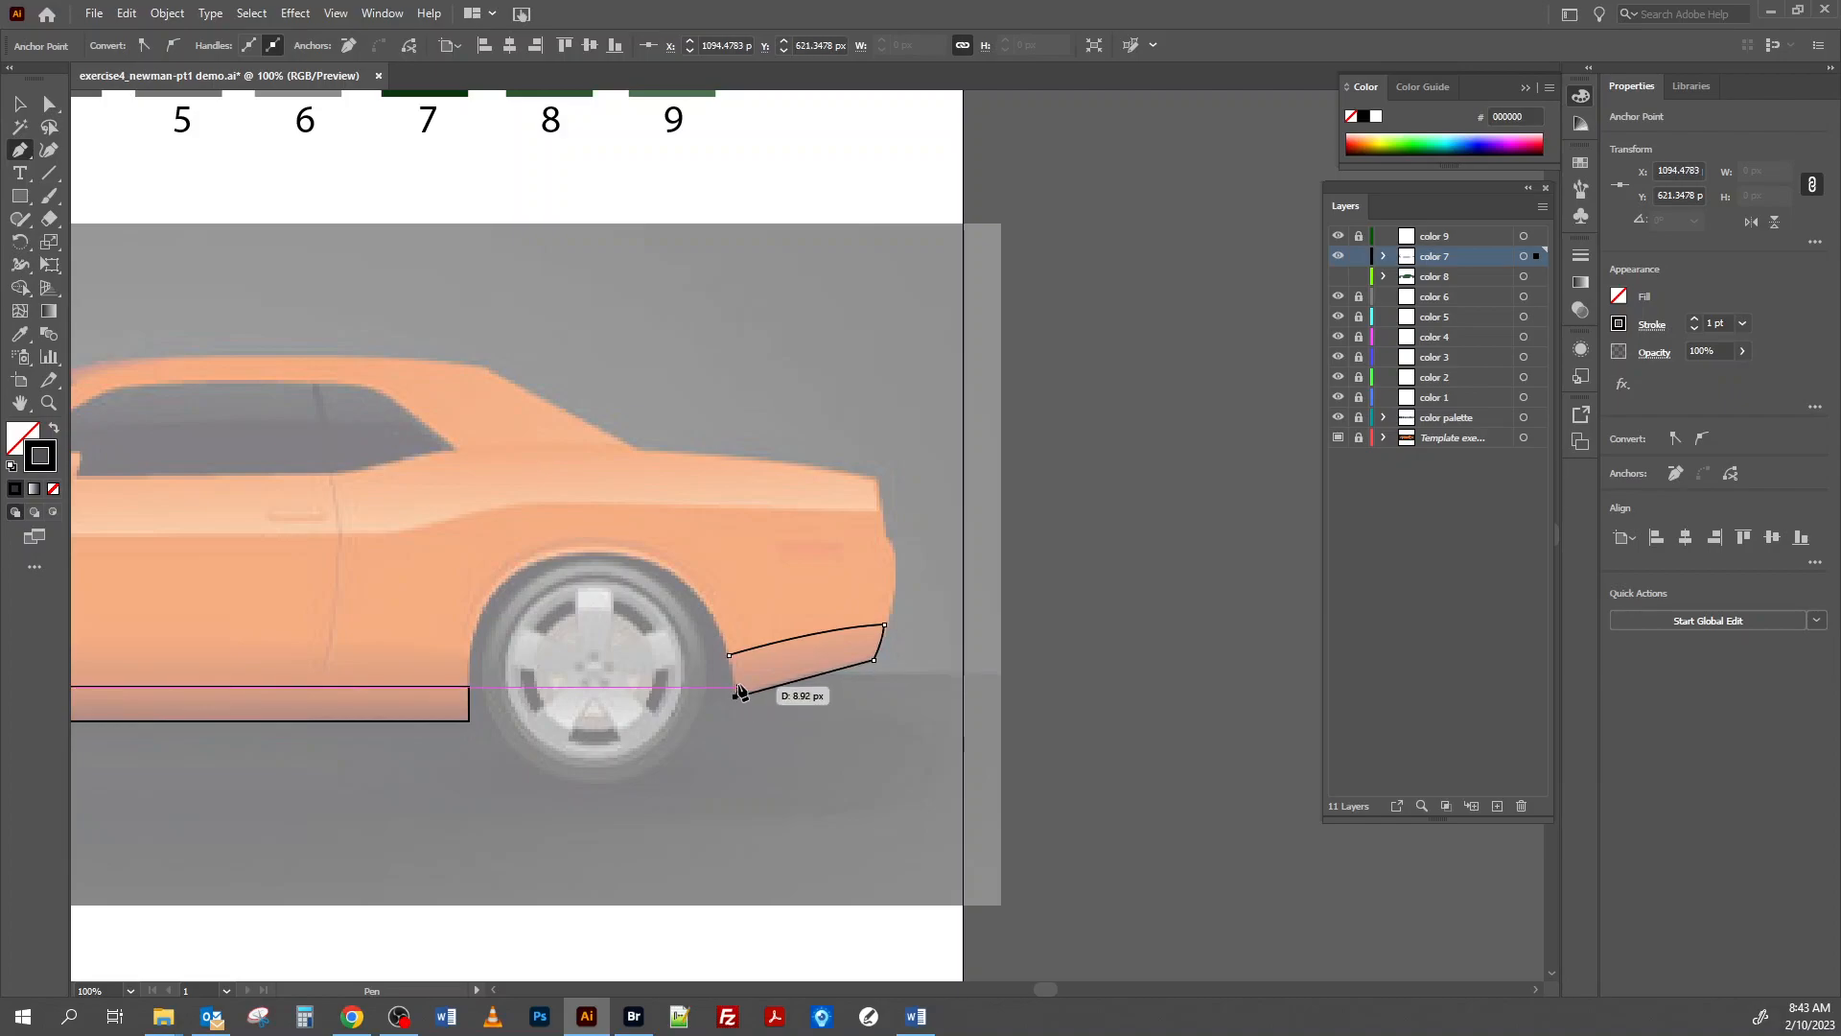
{"action": "left_click", "coordinate": [729, 655]}
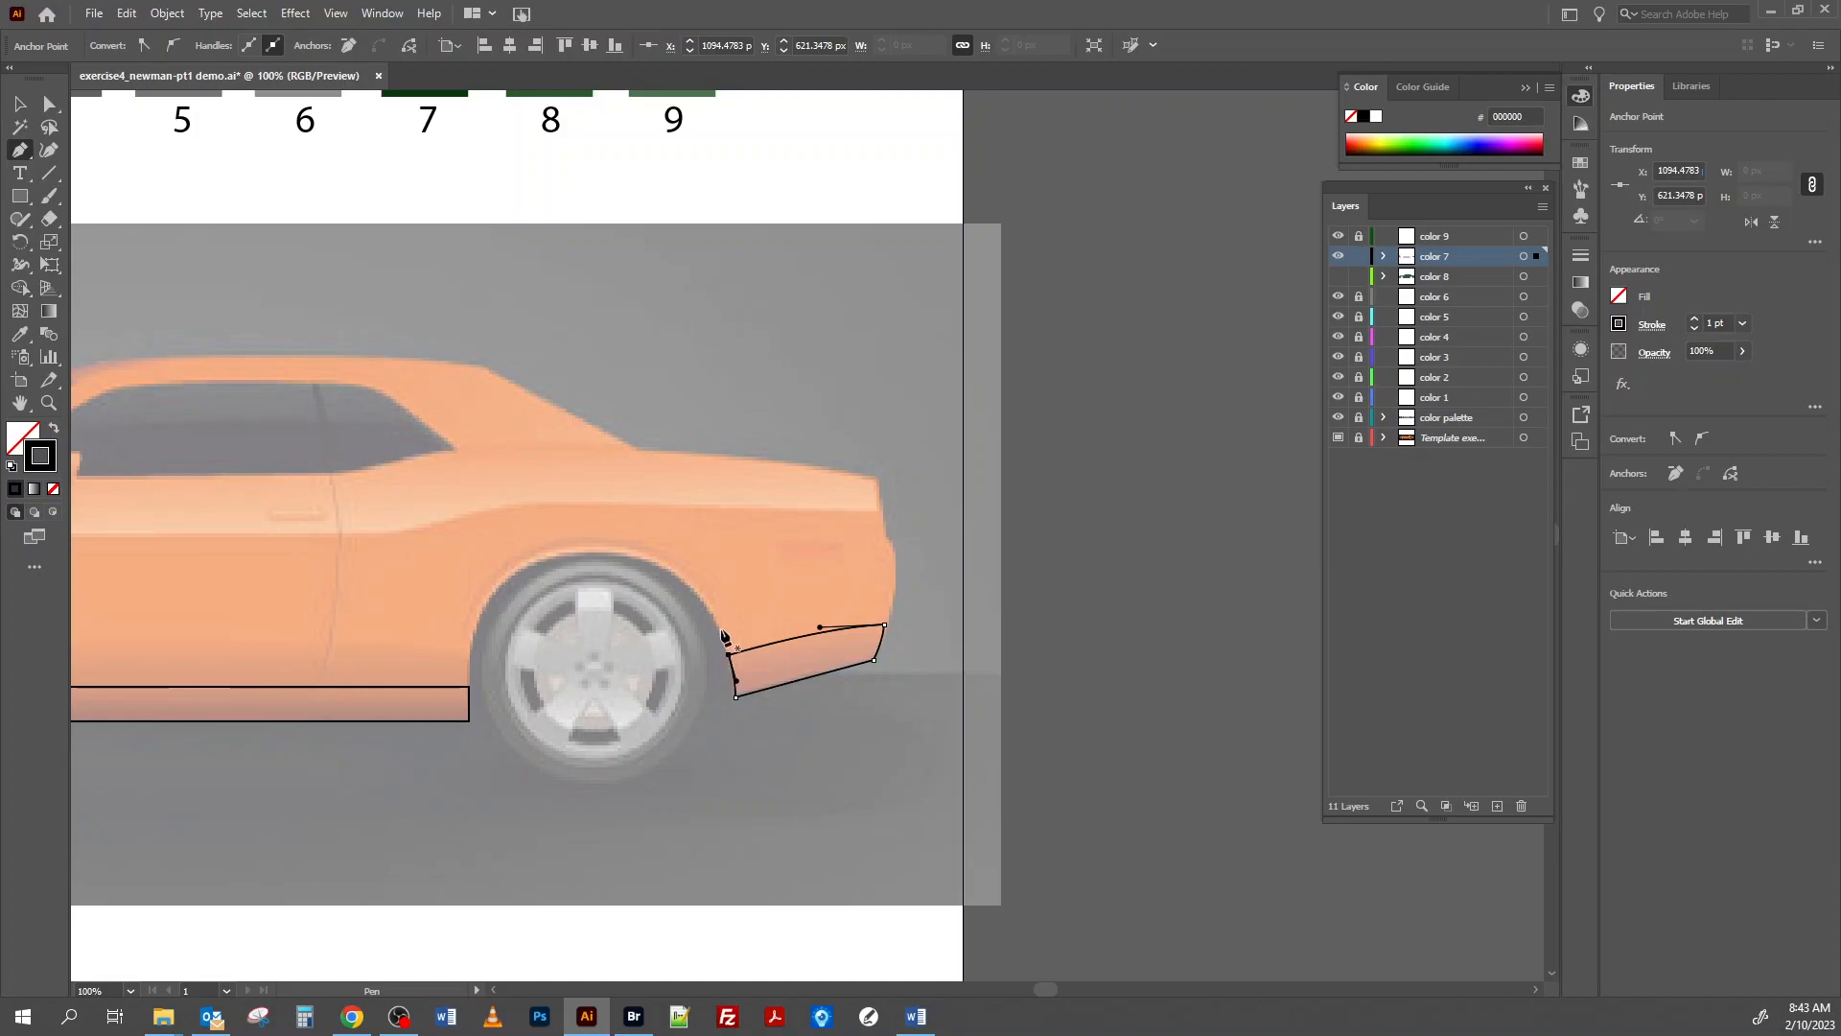
{"action": "left_click", "coordinate": [820, 627]}
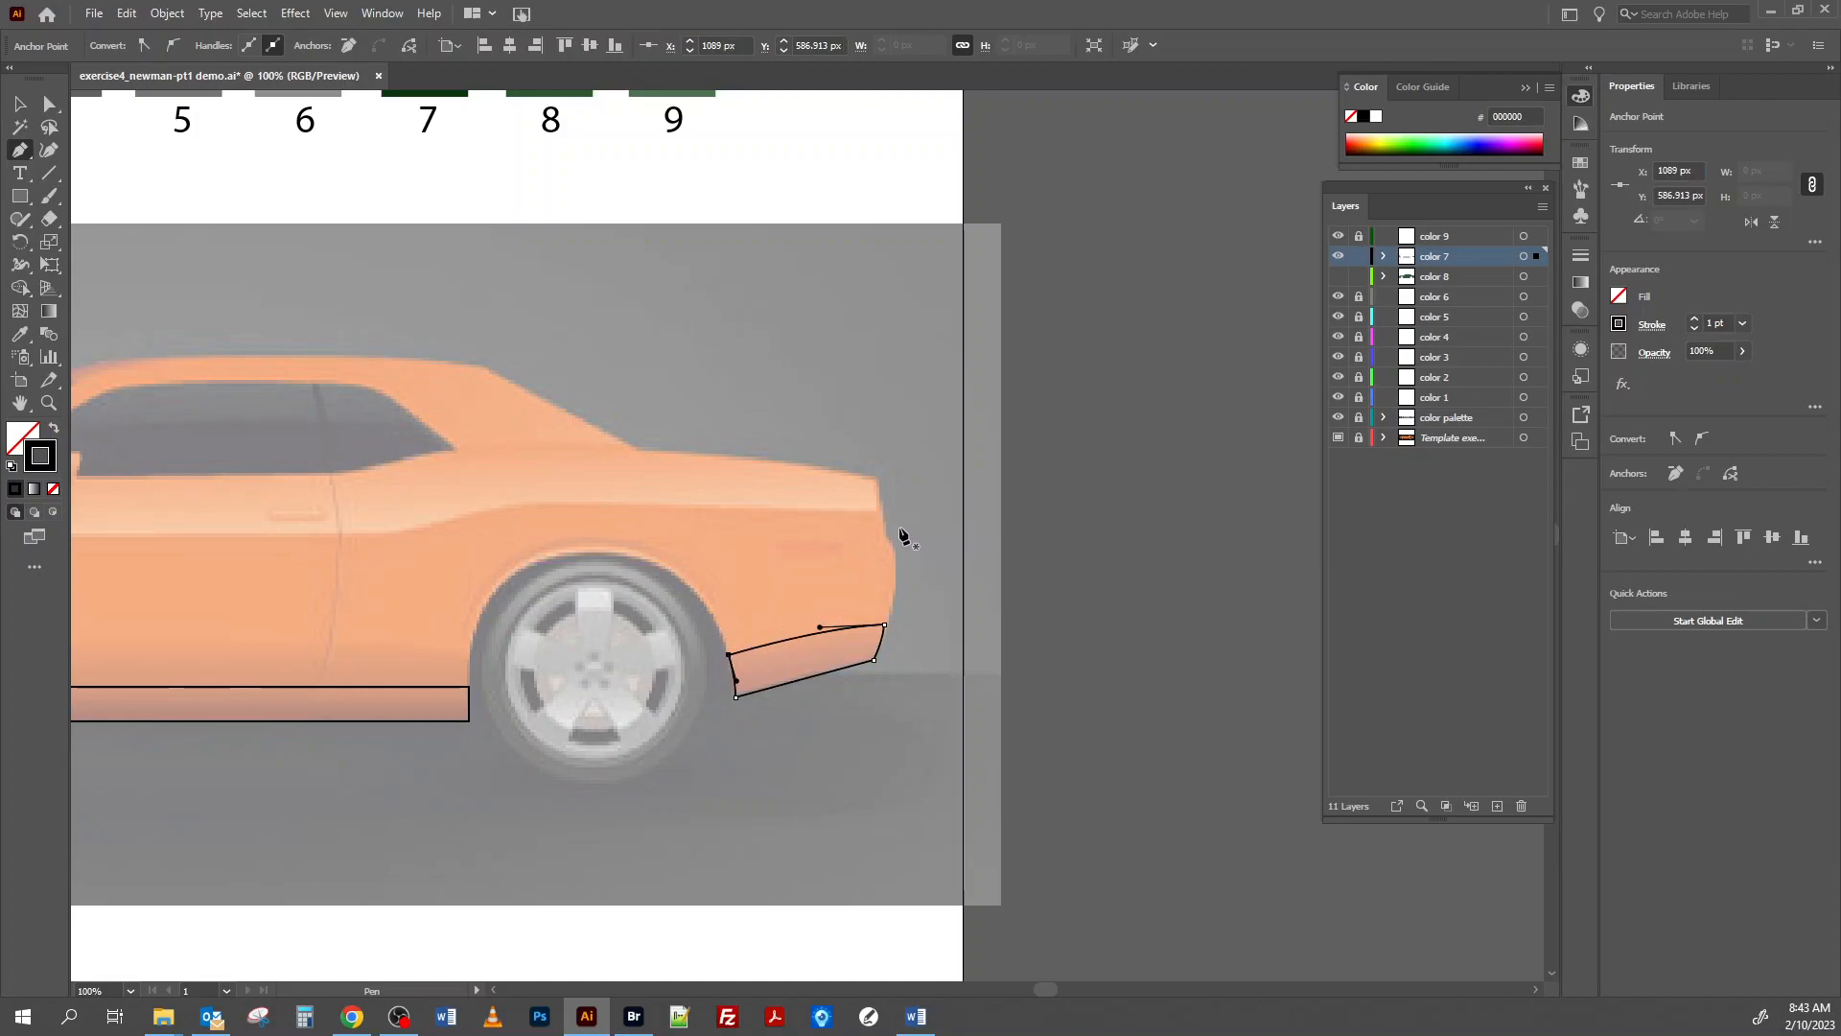
Trace a small, thin closed shadow shape over the door handle.
{"action": "left_click_drag", "start_coordinate": [522, 560], "coordinate": [1045, 674]}
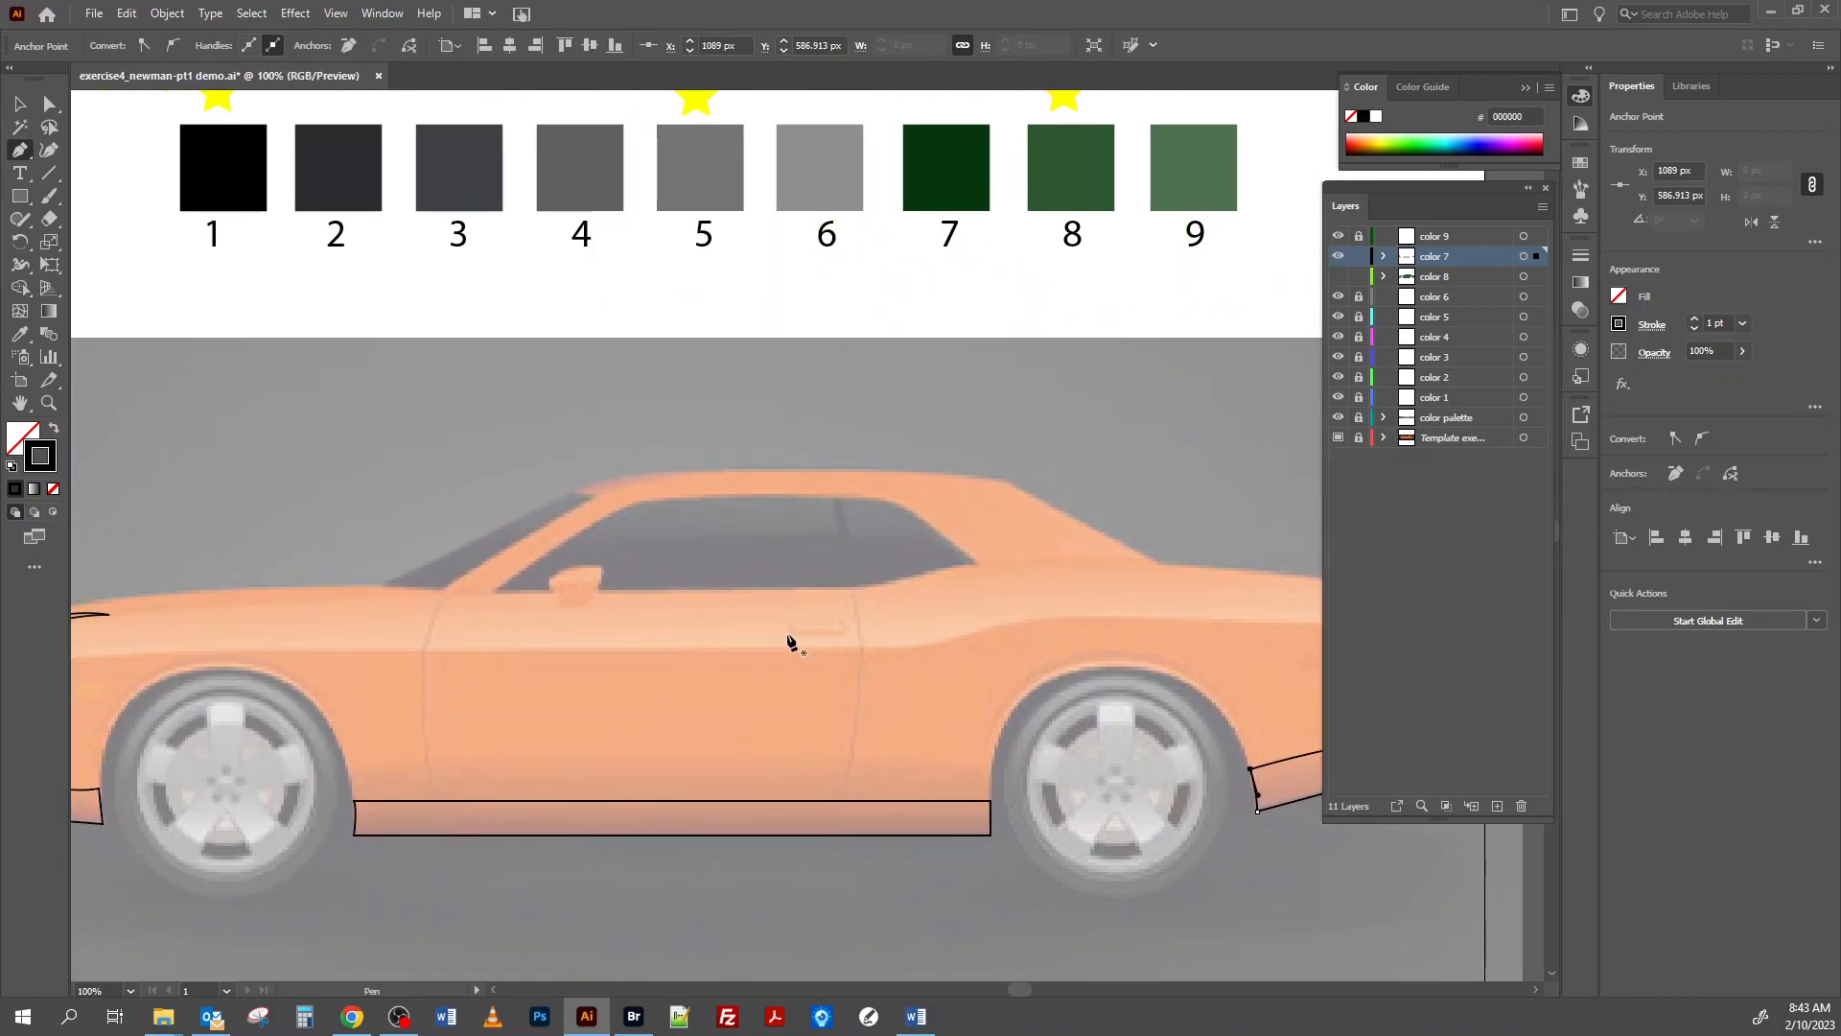
{"action": "key", "text": "ctrl"}
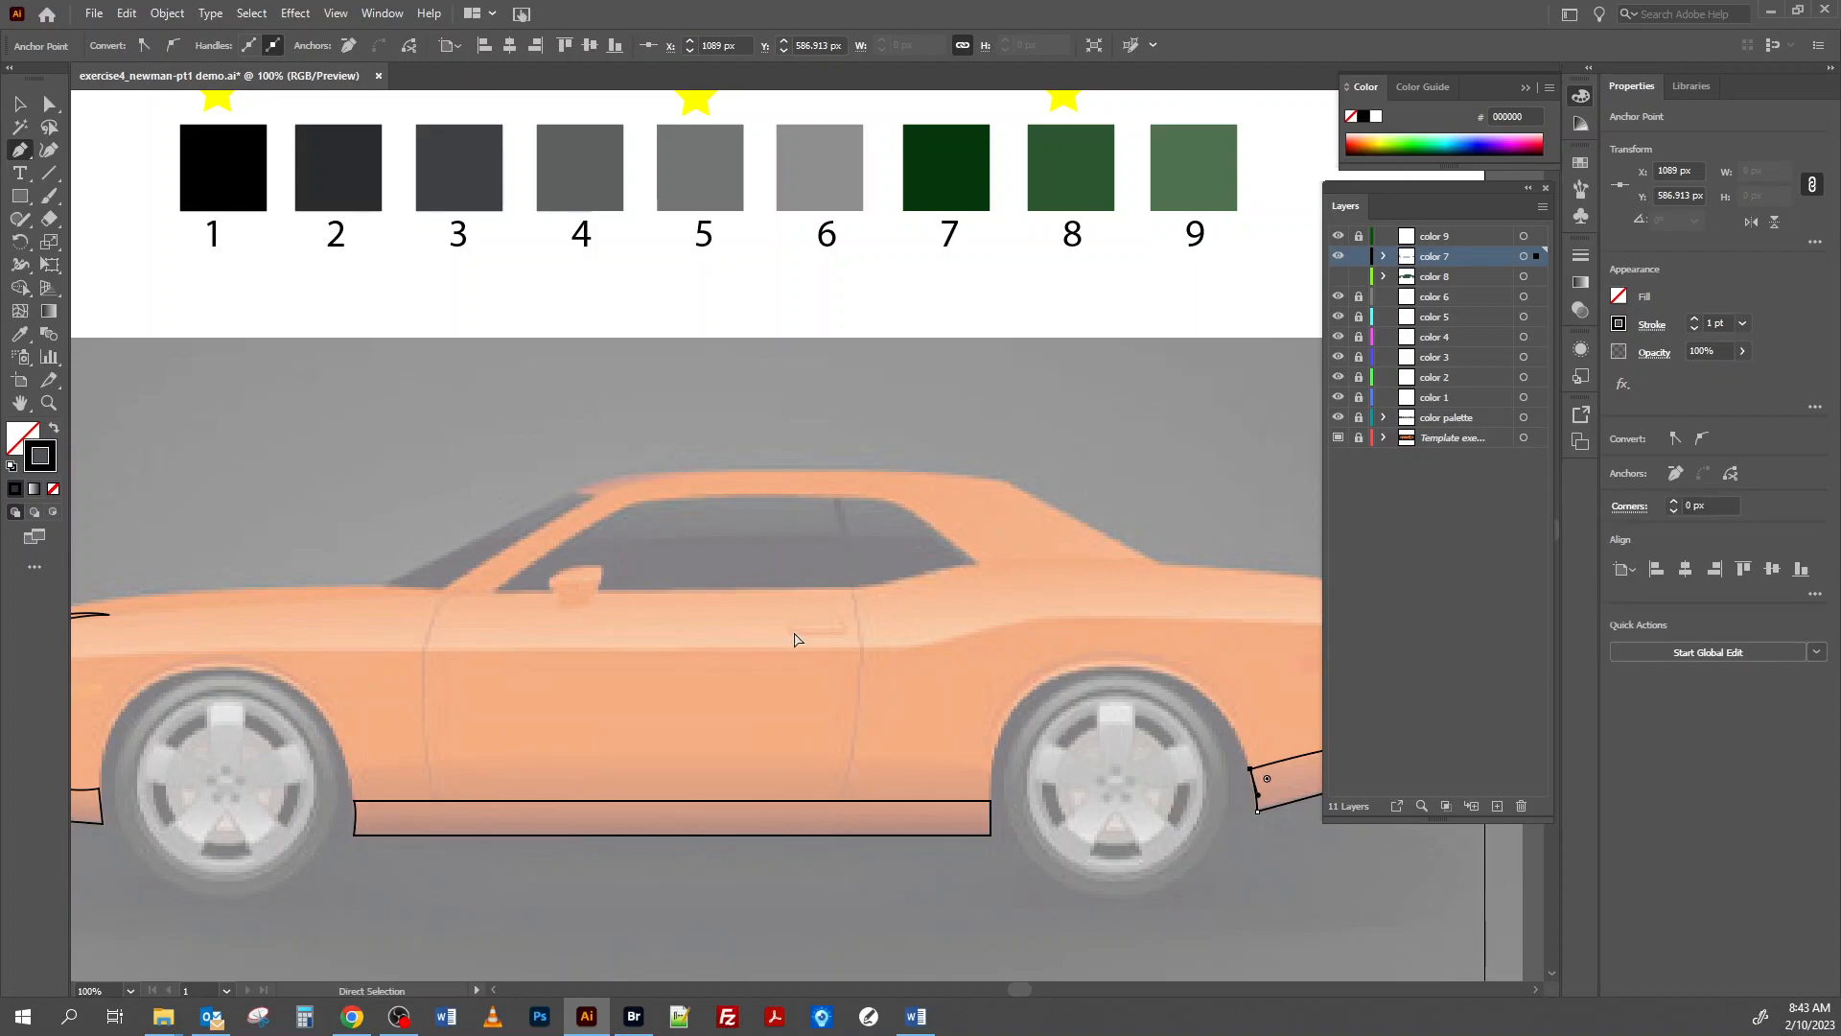
{"action": "key", "text": "ctrl+plus"}
{"action": "left_click_drag", "start_coordinate": [280, 501], "coordinate": [646, 642]}
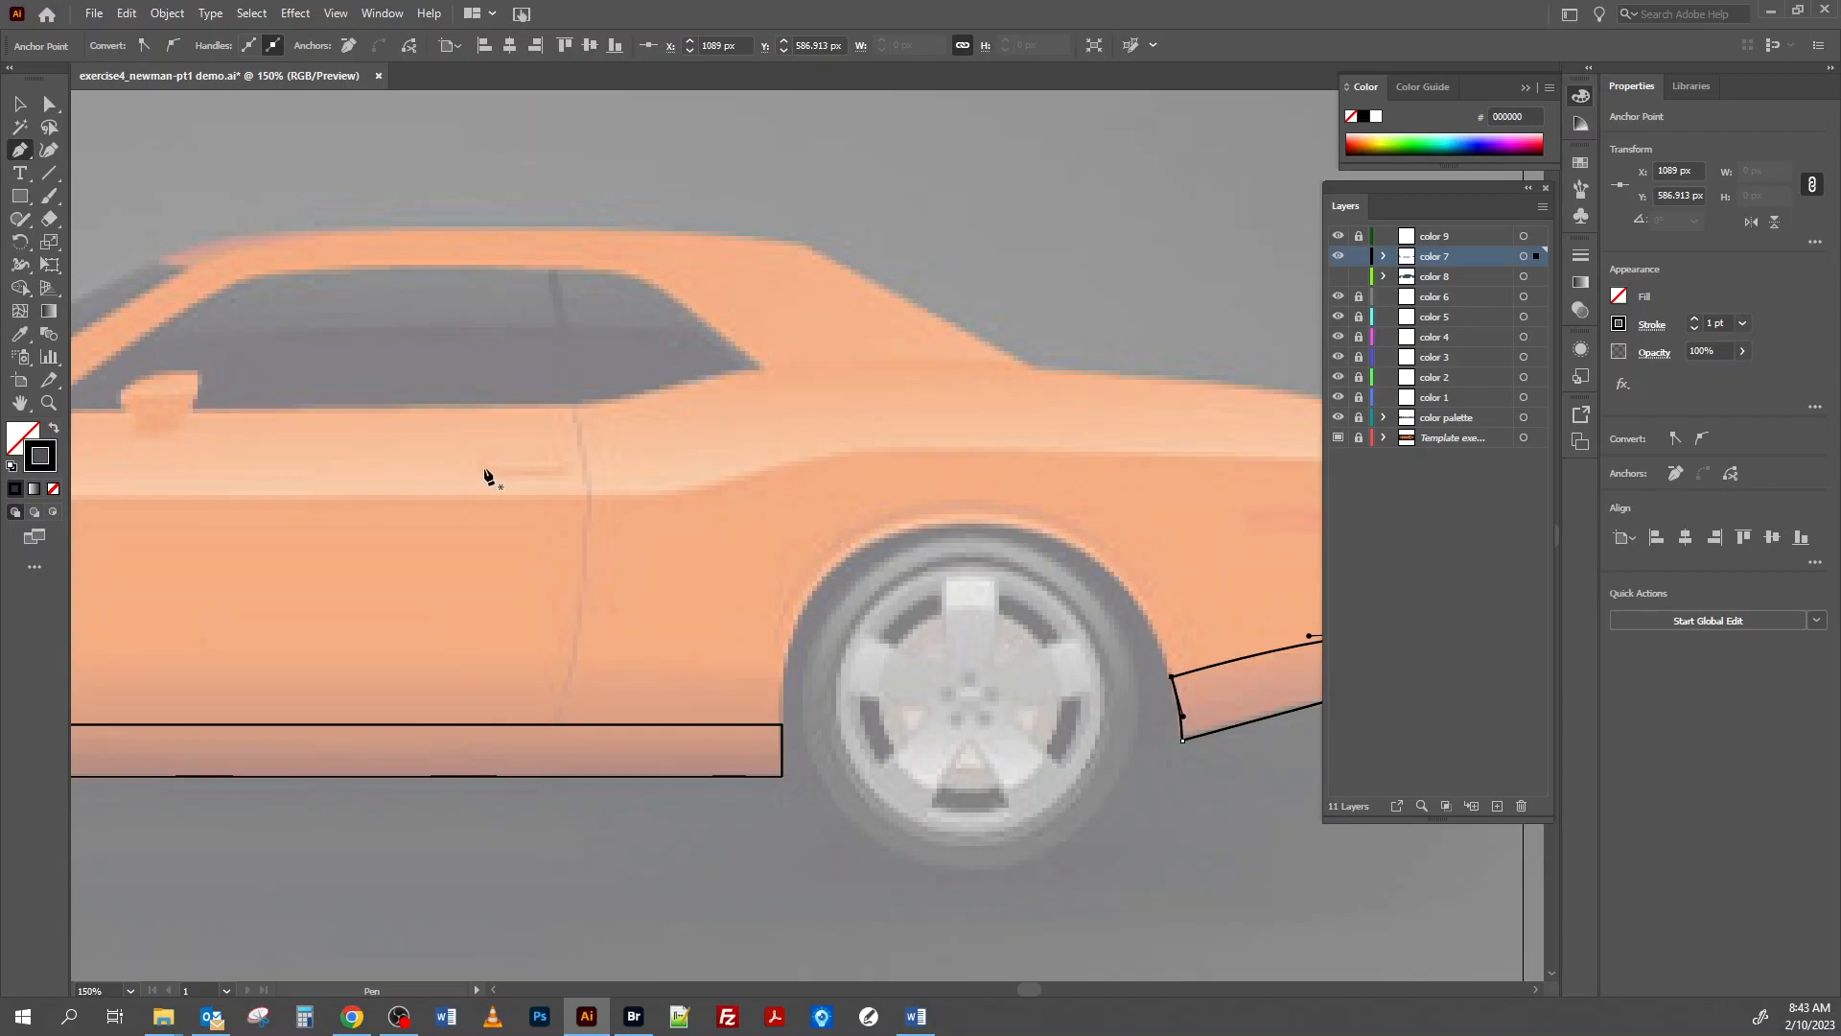
{"action": "mouse_move", "coordinate": [484, 471]}
{"action": "left_mouse_down"}
{"action": "mouse_move", "coordinate": [564, 474]}
{"action": "mouse_move", "coordinate": [484, 489]}
{"action": "left_mouse_up"}
Trace a closed shadow shape around the lower part of the side mirror, with a curved upper edge and a rounded underside.
{"action": "left_click_drag", "start_coordinate": [174, 605], "coordinate": [487, 690]}
{"action": "left_click", "coordinate": [435, 482]}
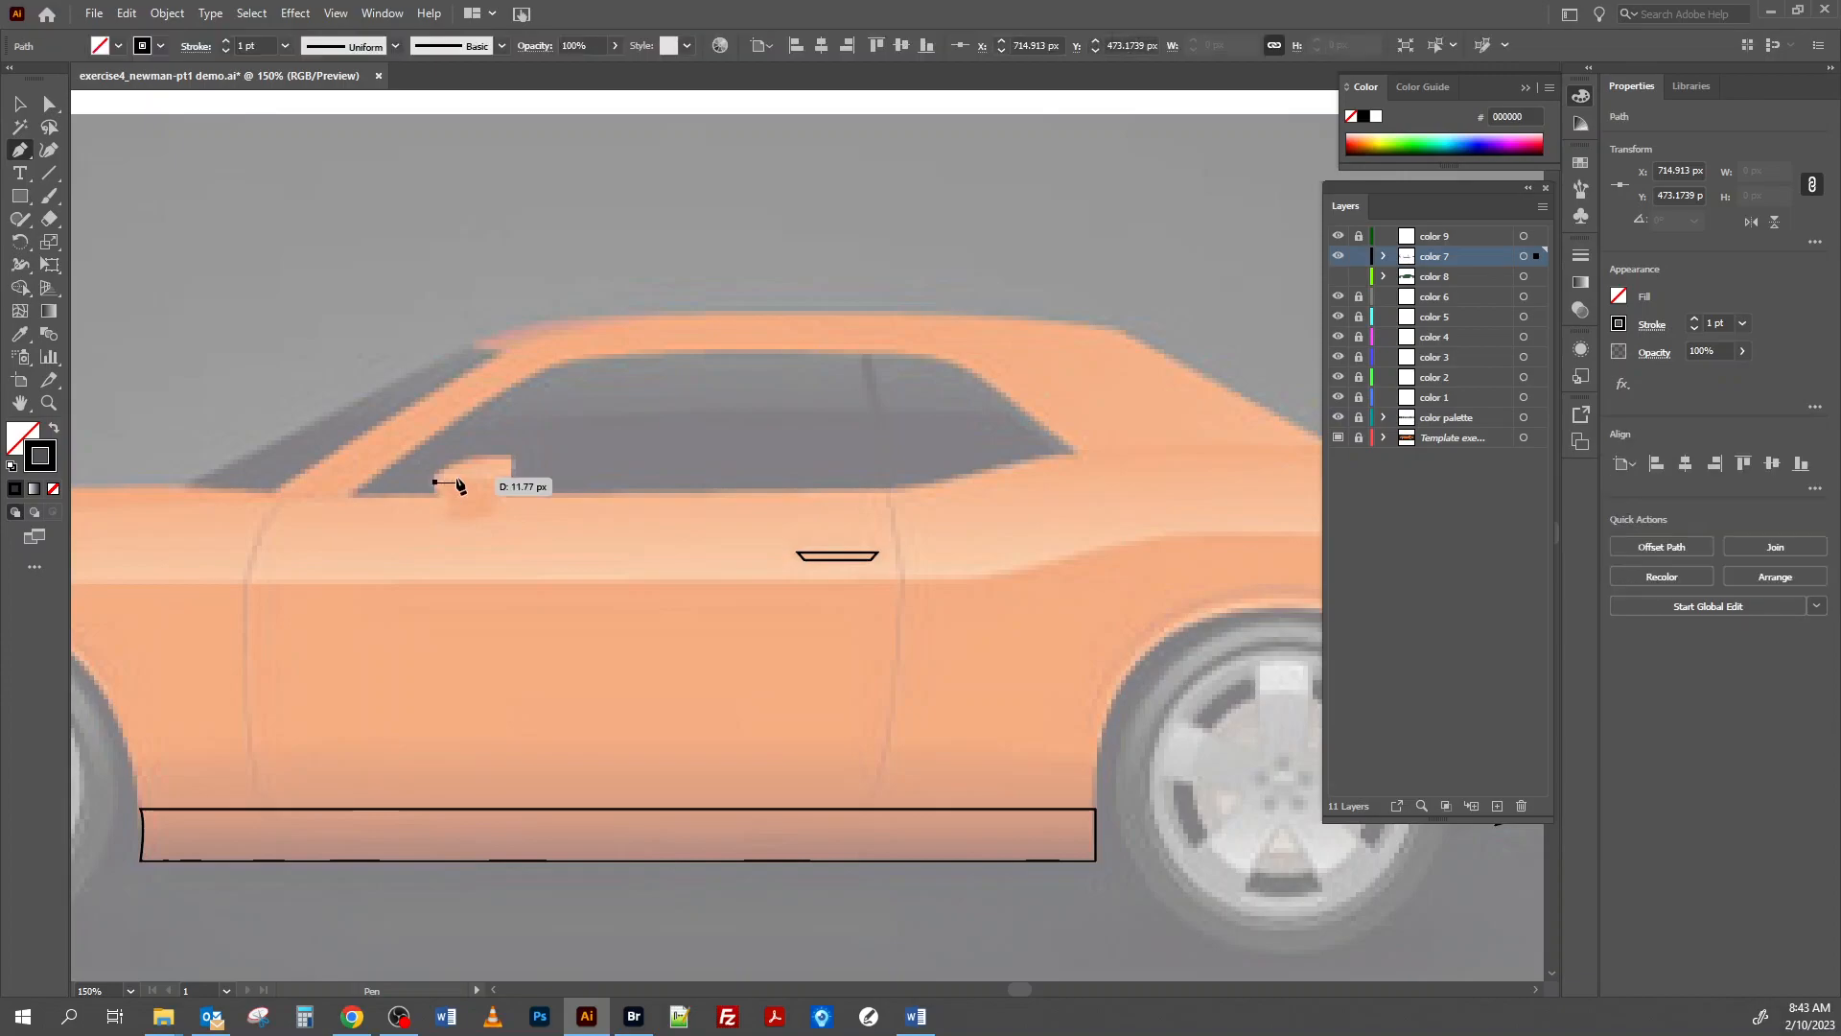
{"action": "left_click_drag", "start_coordinate": [509, 477], "coordinate": [516, 487]}
{"action": "left_click_drag", "start_coordinate": [503, 493], "coordinate": [503, 487]}
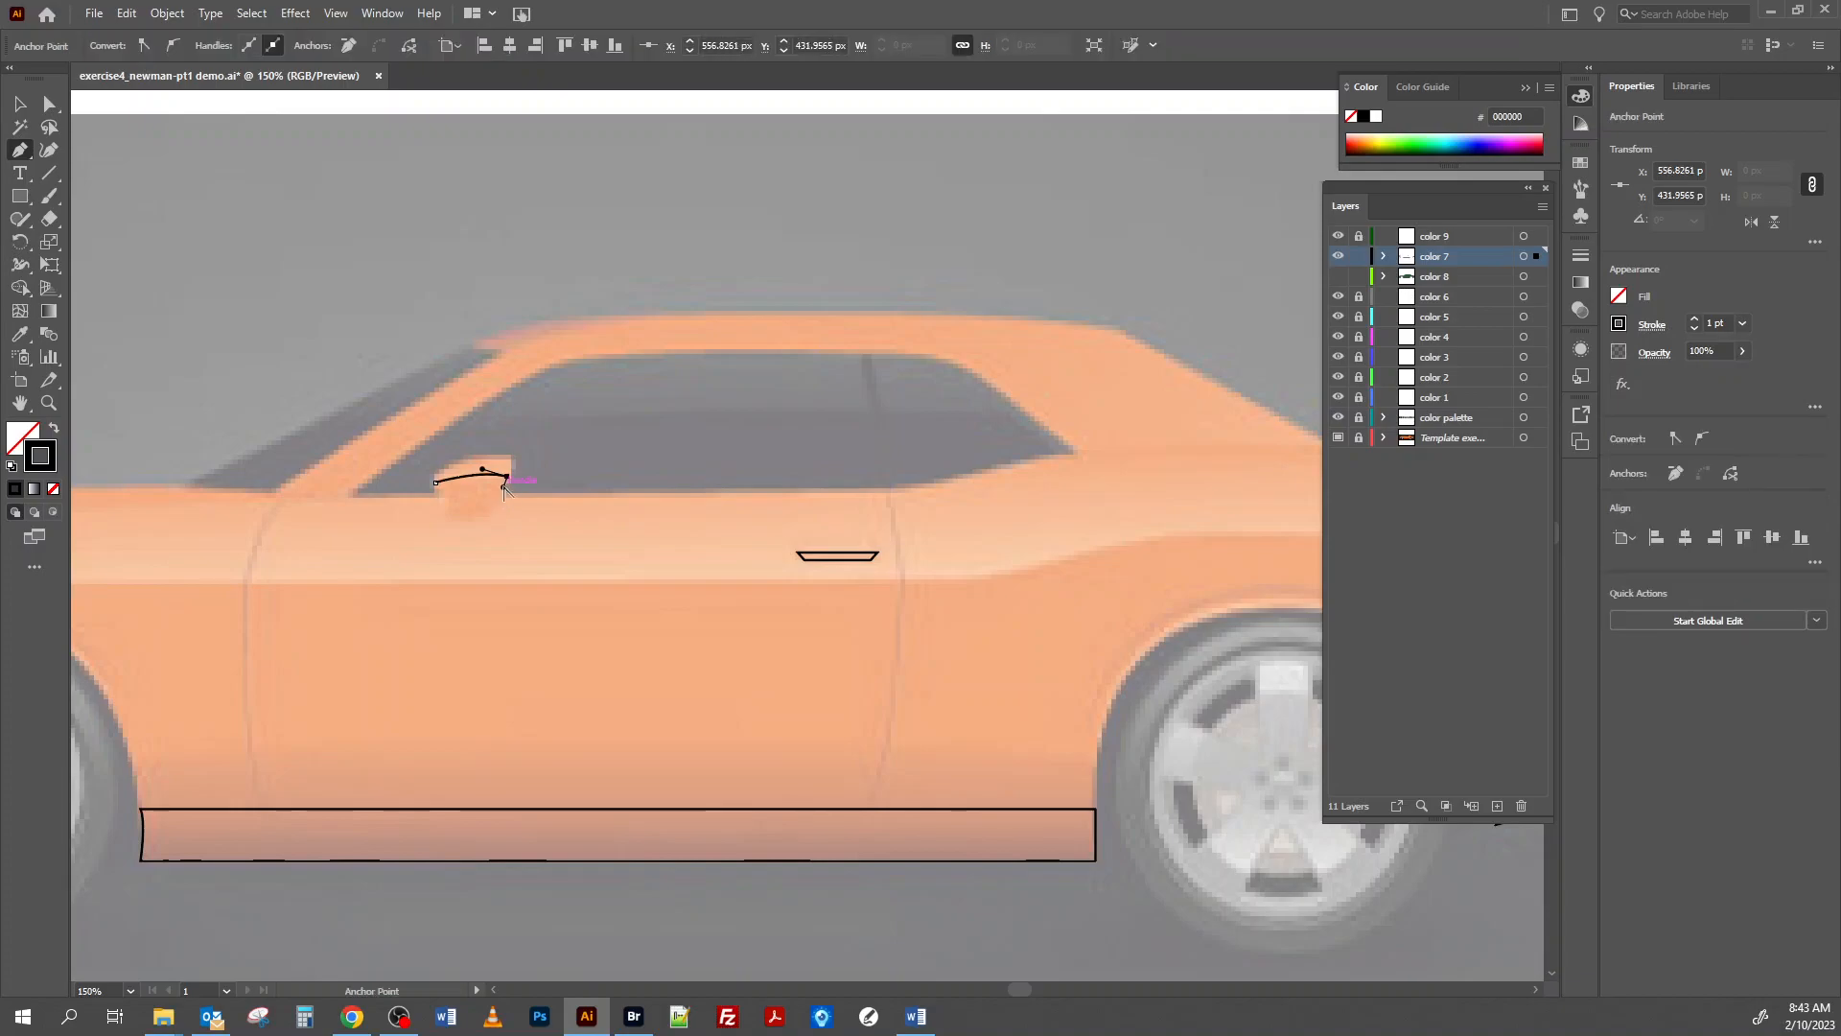
{"action": "left_click", "coordinate": [505, 499]}
{"action": "left_click", "coordinate": [441, 506]}
{"action": "mouse_move", "coordinate": [418, 485]}
{"action": "left_mouse_down"}
{"action": "mouse_move", "coordinate": [397, 478]}
{"action": "mouse_move", "coordinate": [444, 496]}
{"action": "left_mouse_up"}
{"action": "left_click", "coordinate": [435, 483]}
{"action": "left_click", "coordinate": [445, 489]}
{"action": "left_click", "coordinate": [436, 483]}
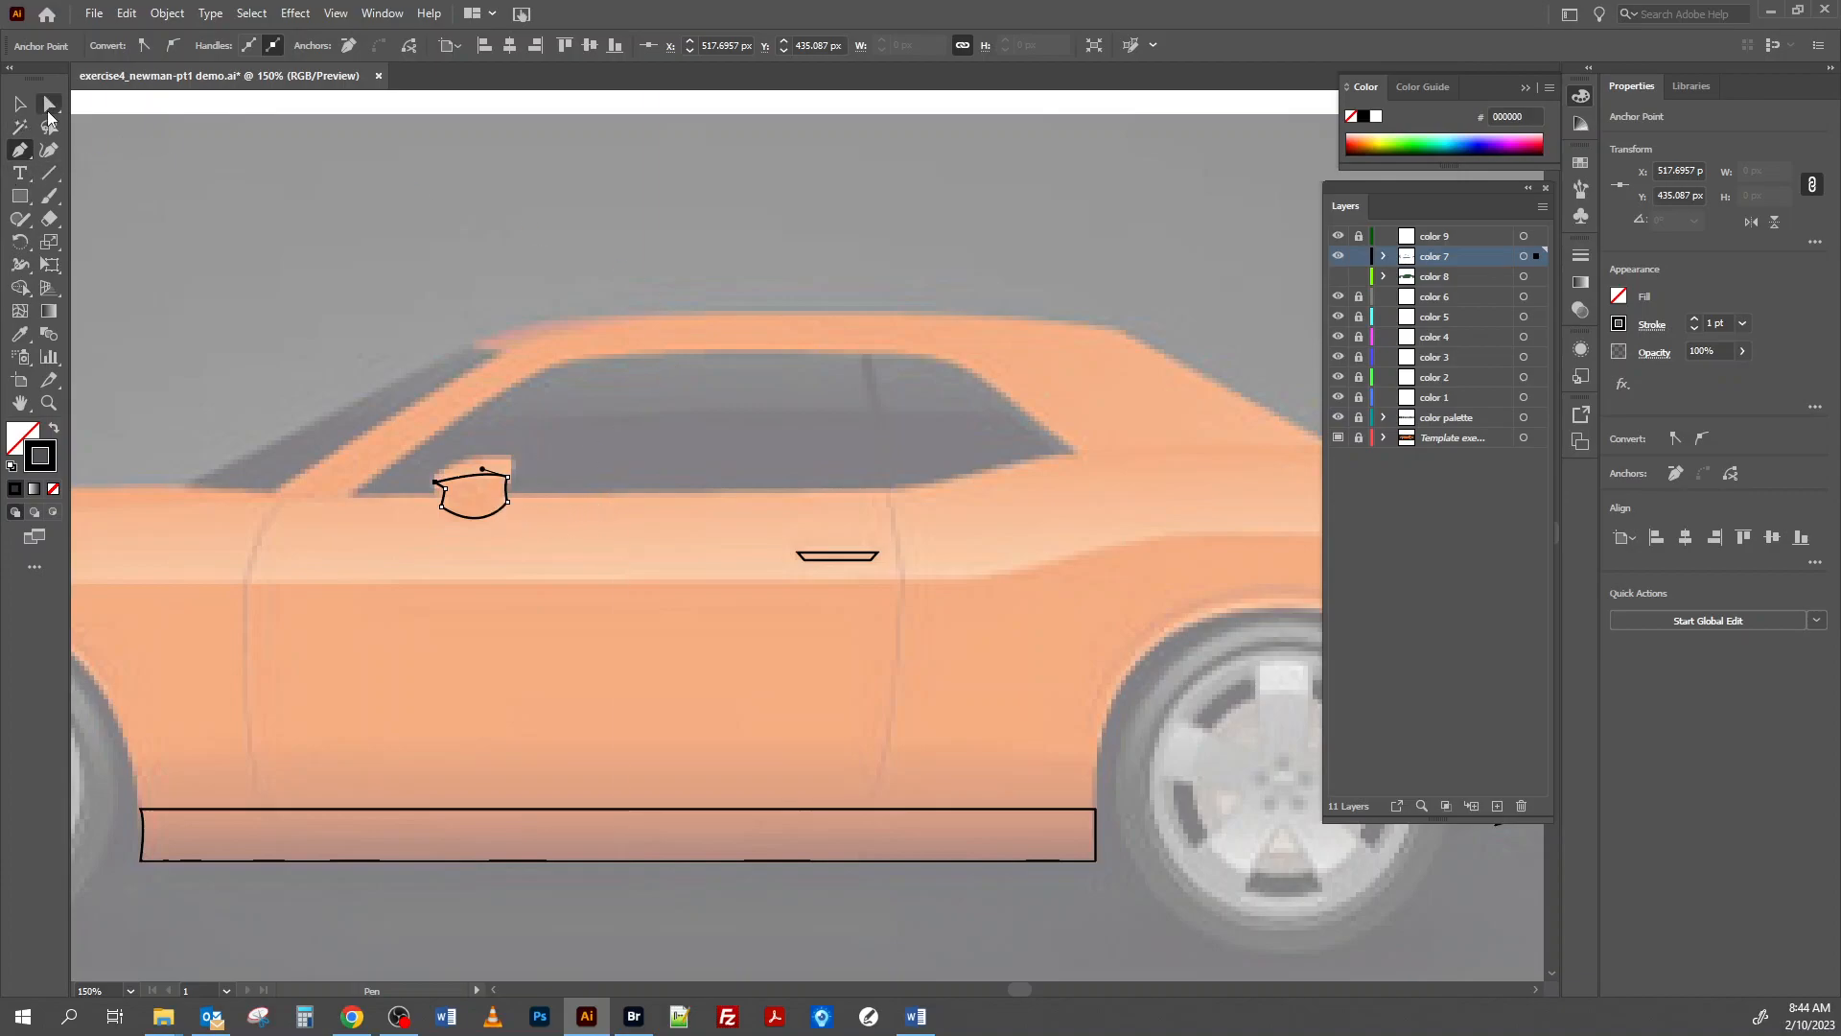
Refine the mirror shape with the Direct Selection tool by repositioning the anchor points on its front edge to follow the mirror's outline.
{"action": "left_click", "coordinate": [49, 104]}
{"action": "left_click", "coordinate": [470, 498]}
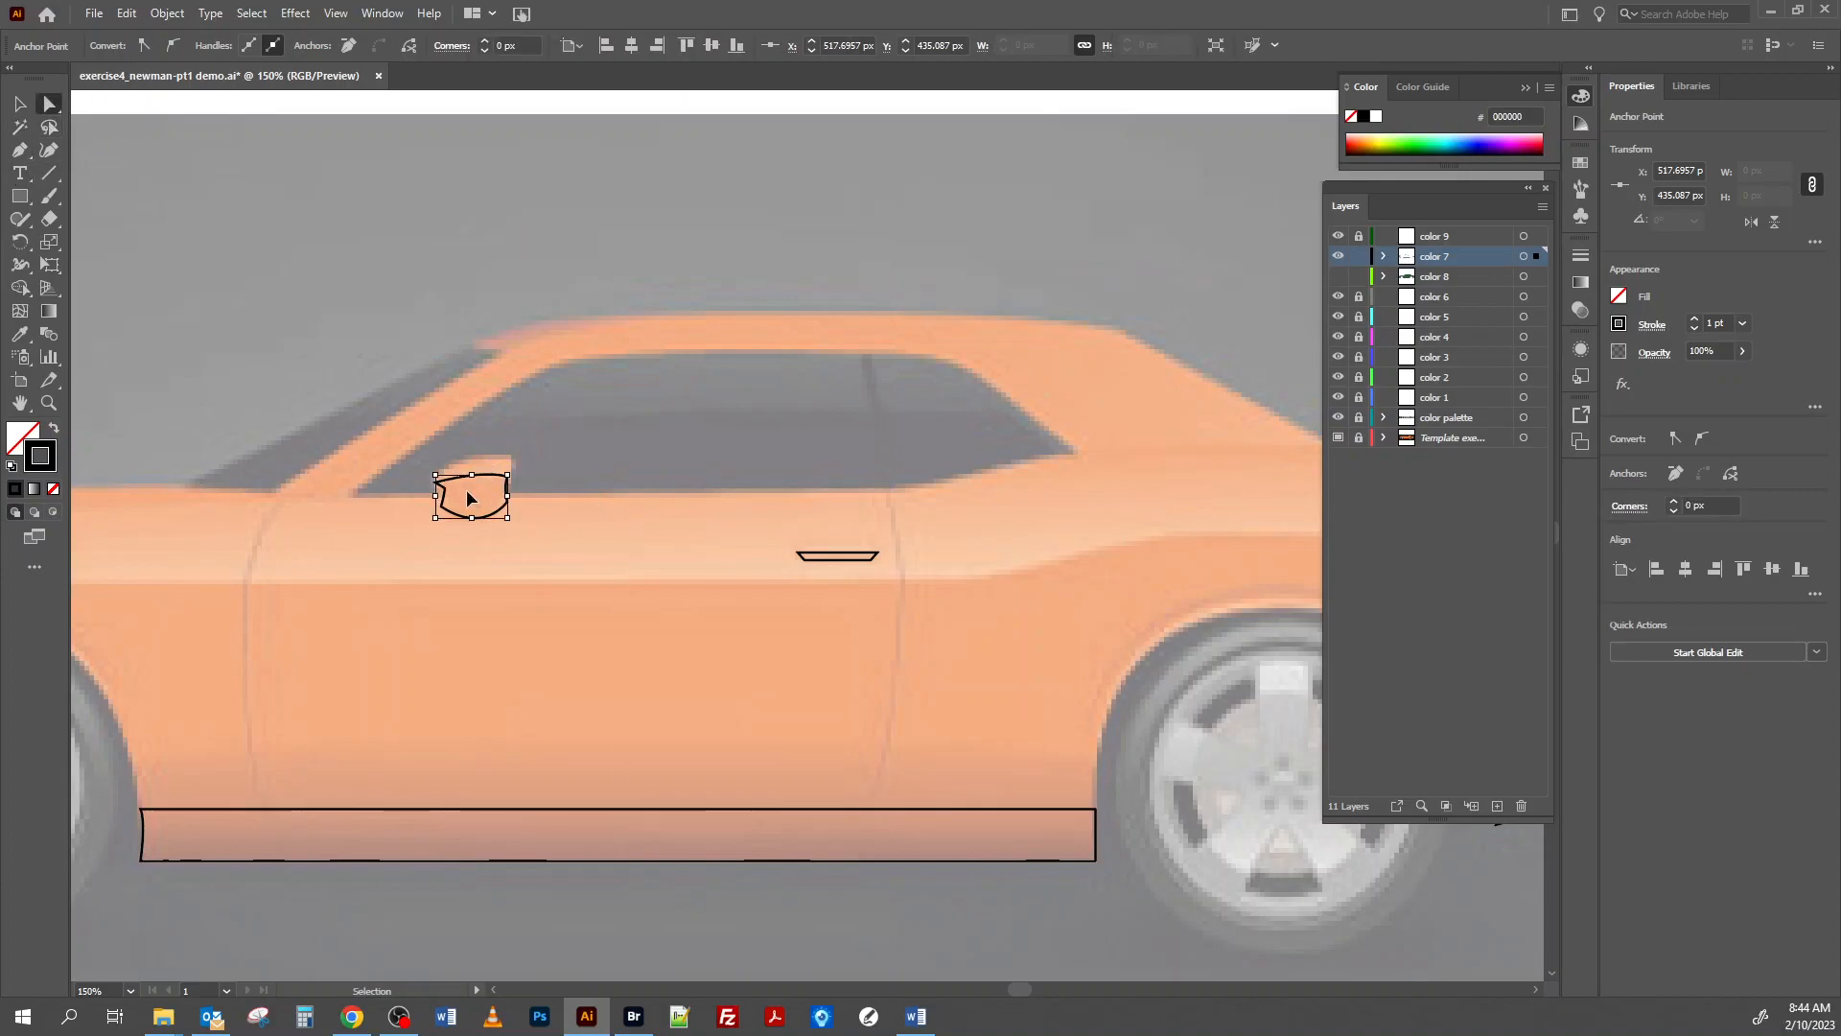
{"action": "key", "text": "ctrl+equal"}
{"action": "key", "text": "ctrl+equal"}
{"action": "key", "text": "ctrl+equal"}
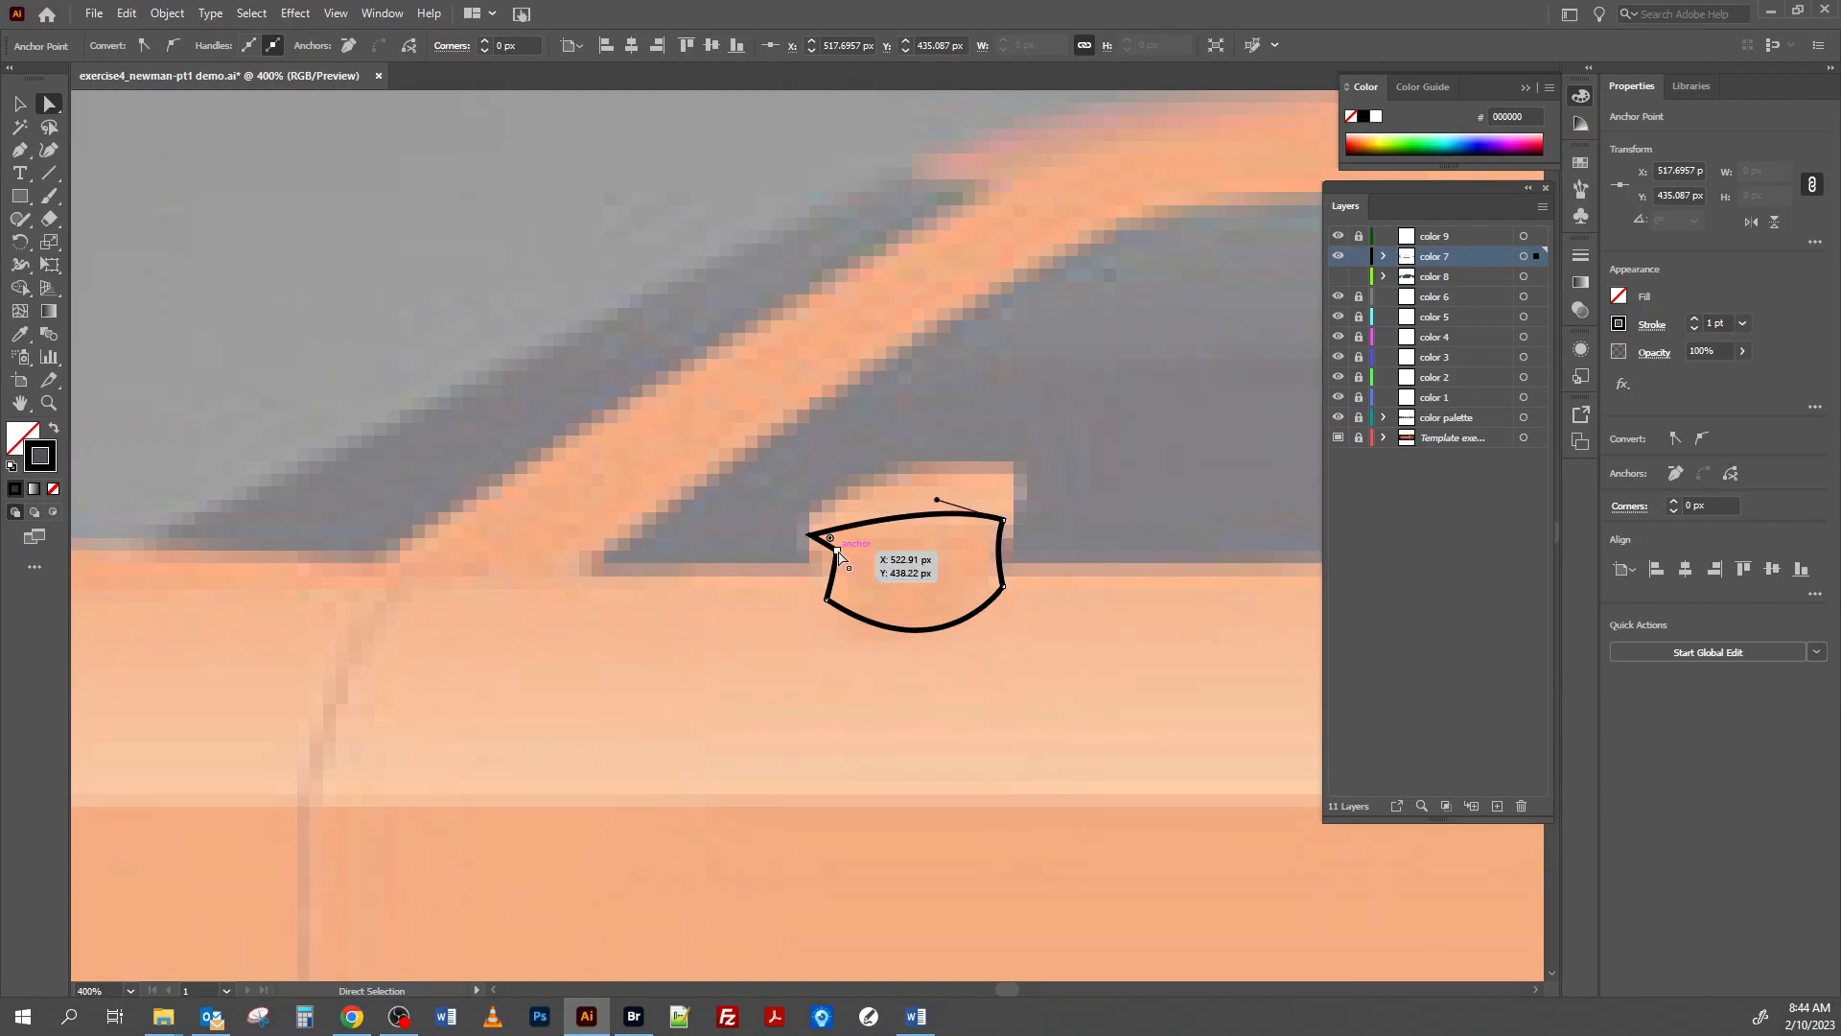
{"action": "left_click_drag", "start_coordinate": [837, 554], "coordinate": [831, 567]}
{"action": "left_click", "coordinate": [826, 598]}
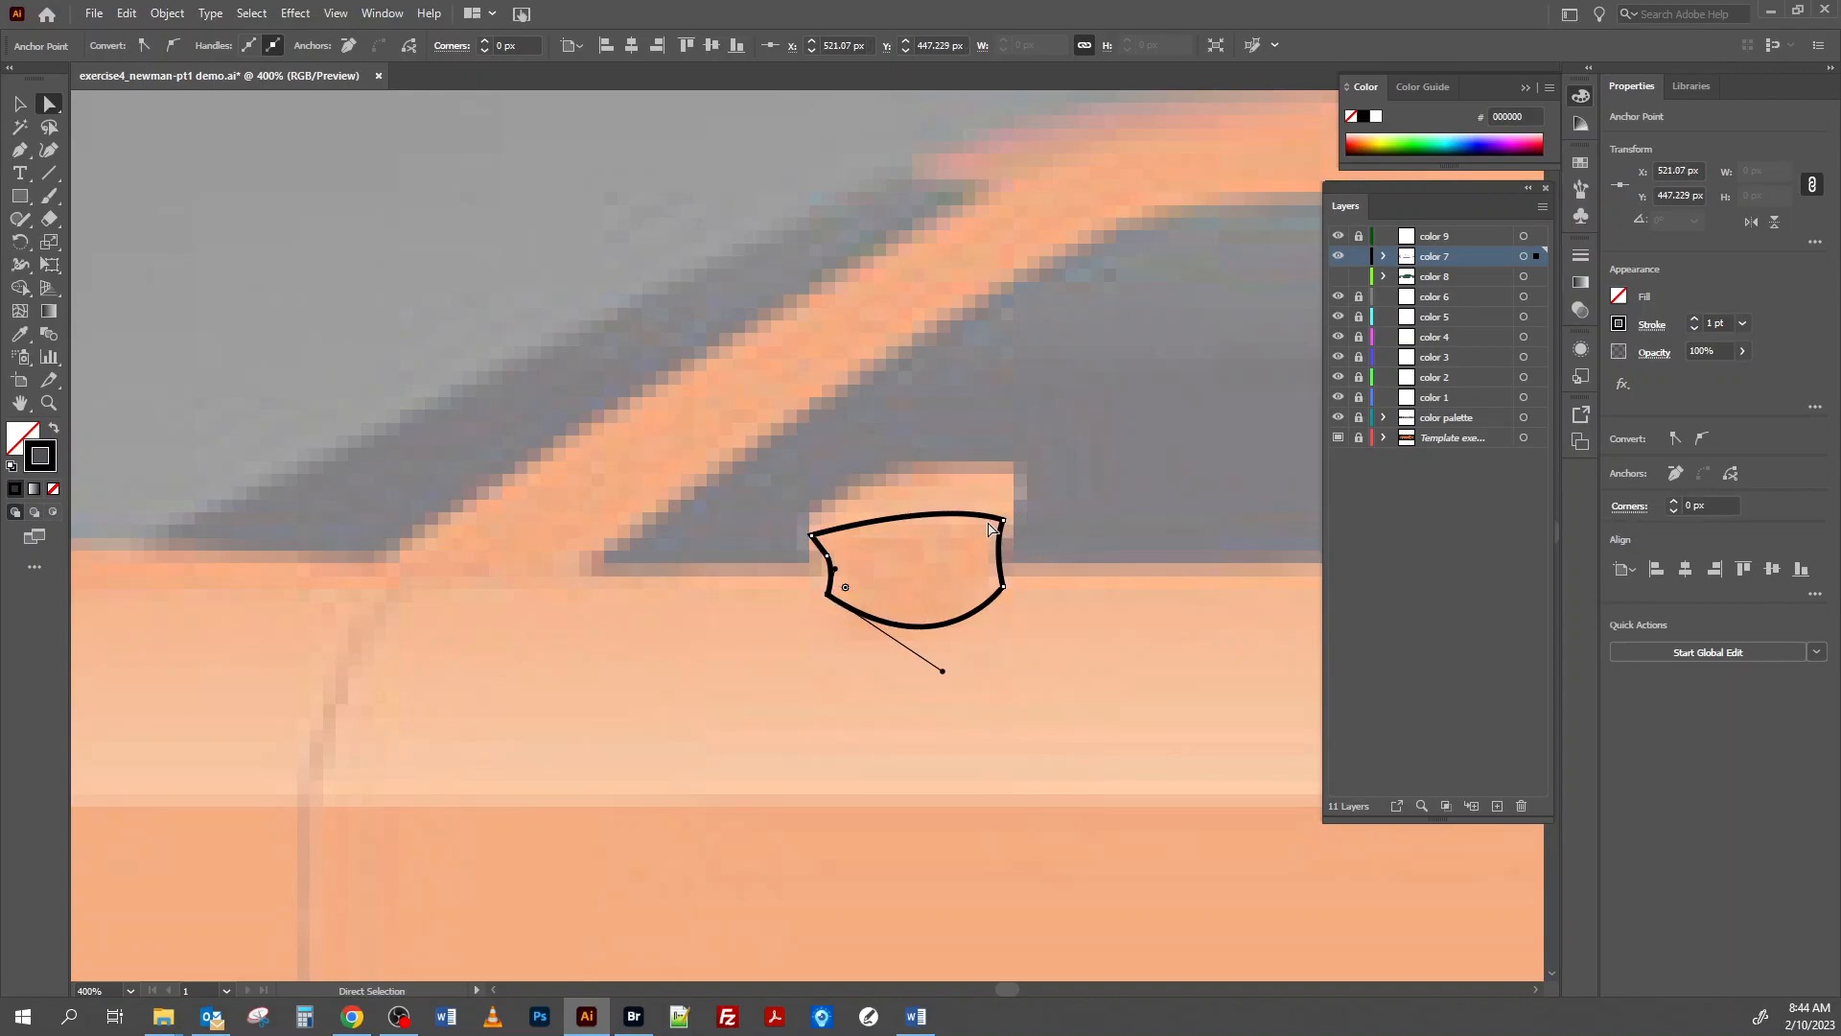
Select all artwork on the color 7 layer and apply the dark green of swatch 7 with the Eyedropper.
{"action": "key", "text": "ctrl+minus"}
{"action": "key", "text": "ctrl+minus"}
{"action": "key", "text": "ctrl+minus"}
{"action": "key", "text": "ctrl+minus"}
{"action": "key", "text": "ctrl+minus"}
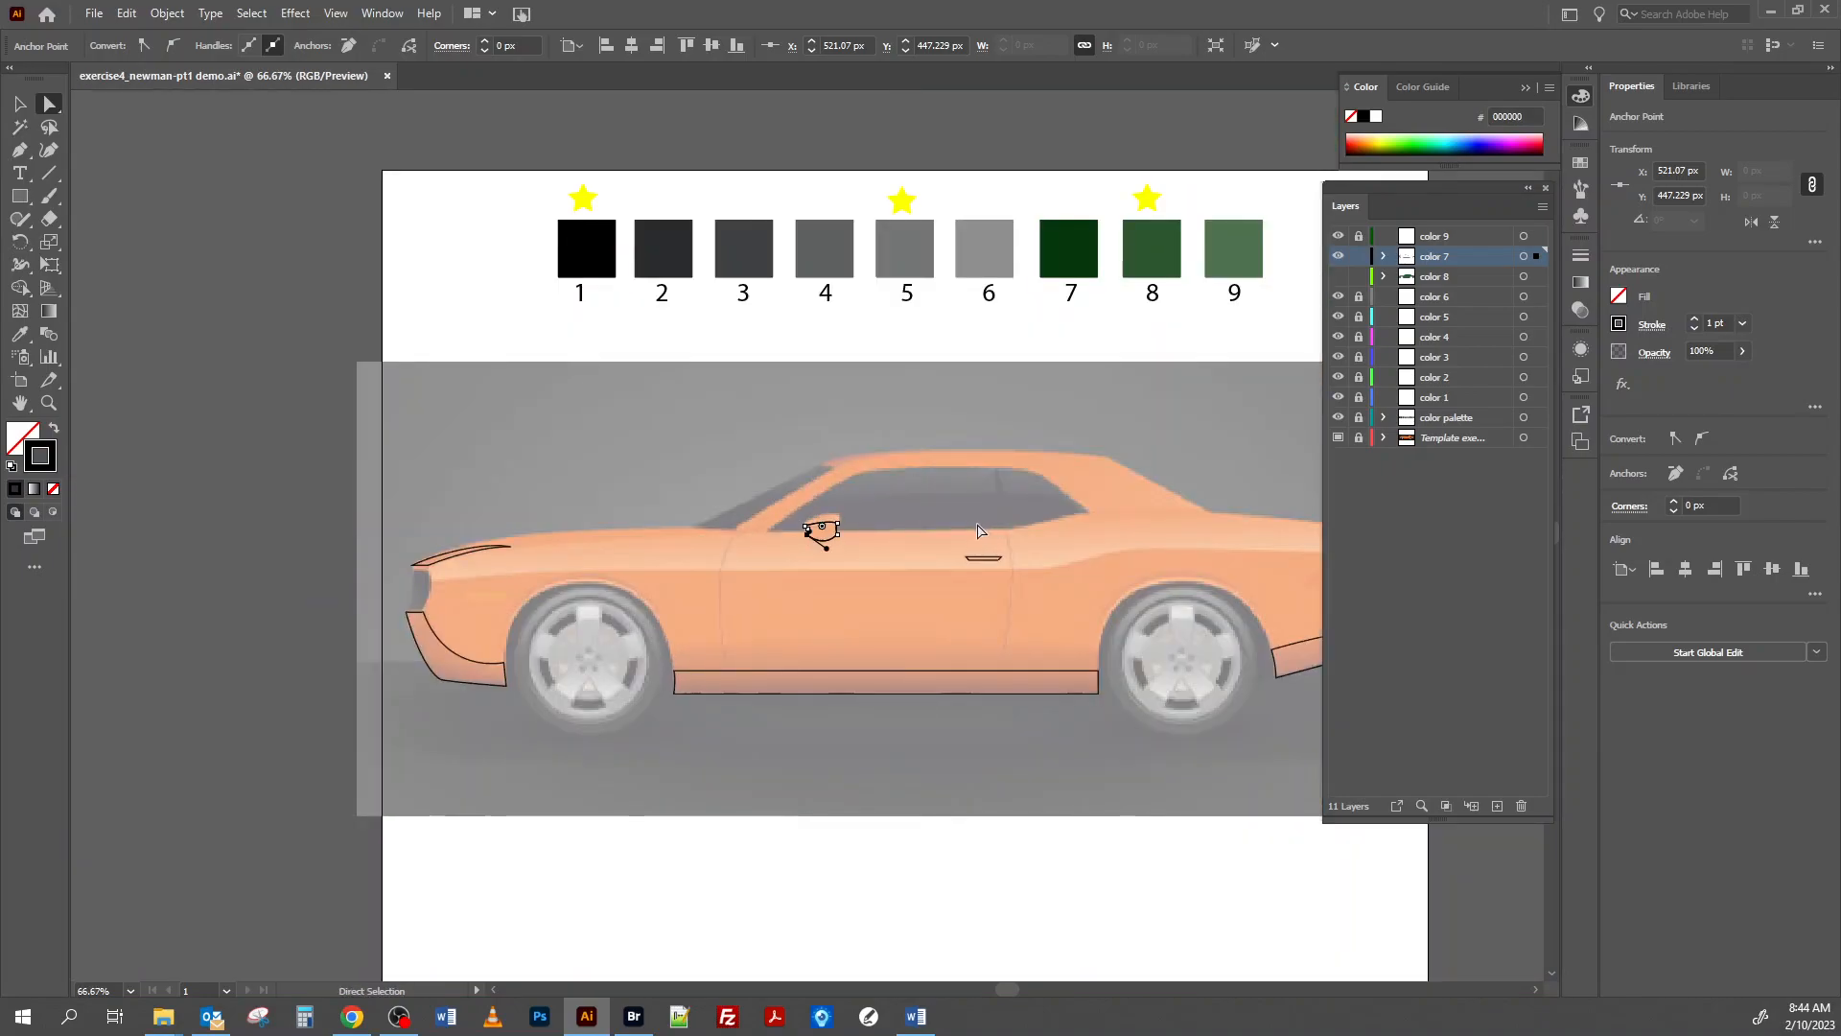
{"action": "left_click", "coordinate": [23, 108]}
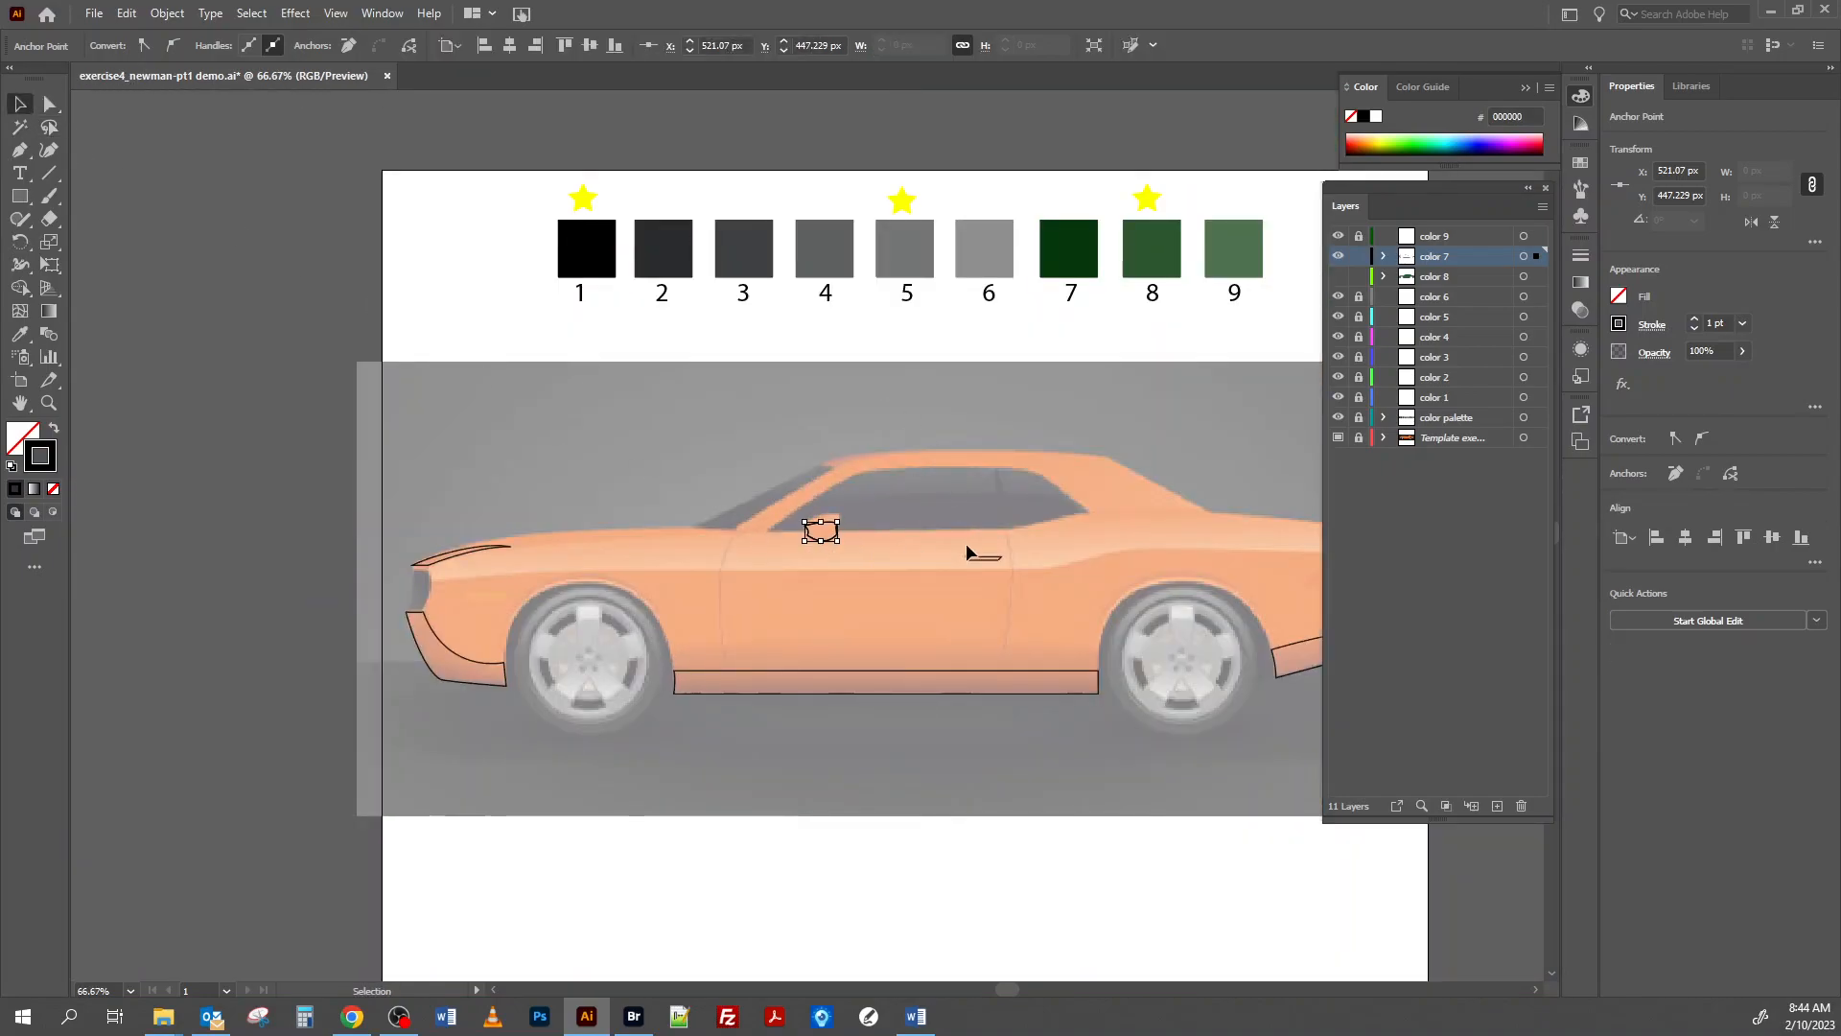
{"action": "left_click_drag", "start_coordinate": [967, 523], "coordinate": [745, 466]}
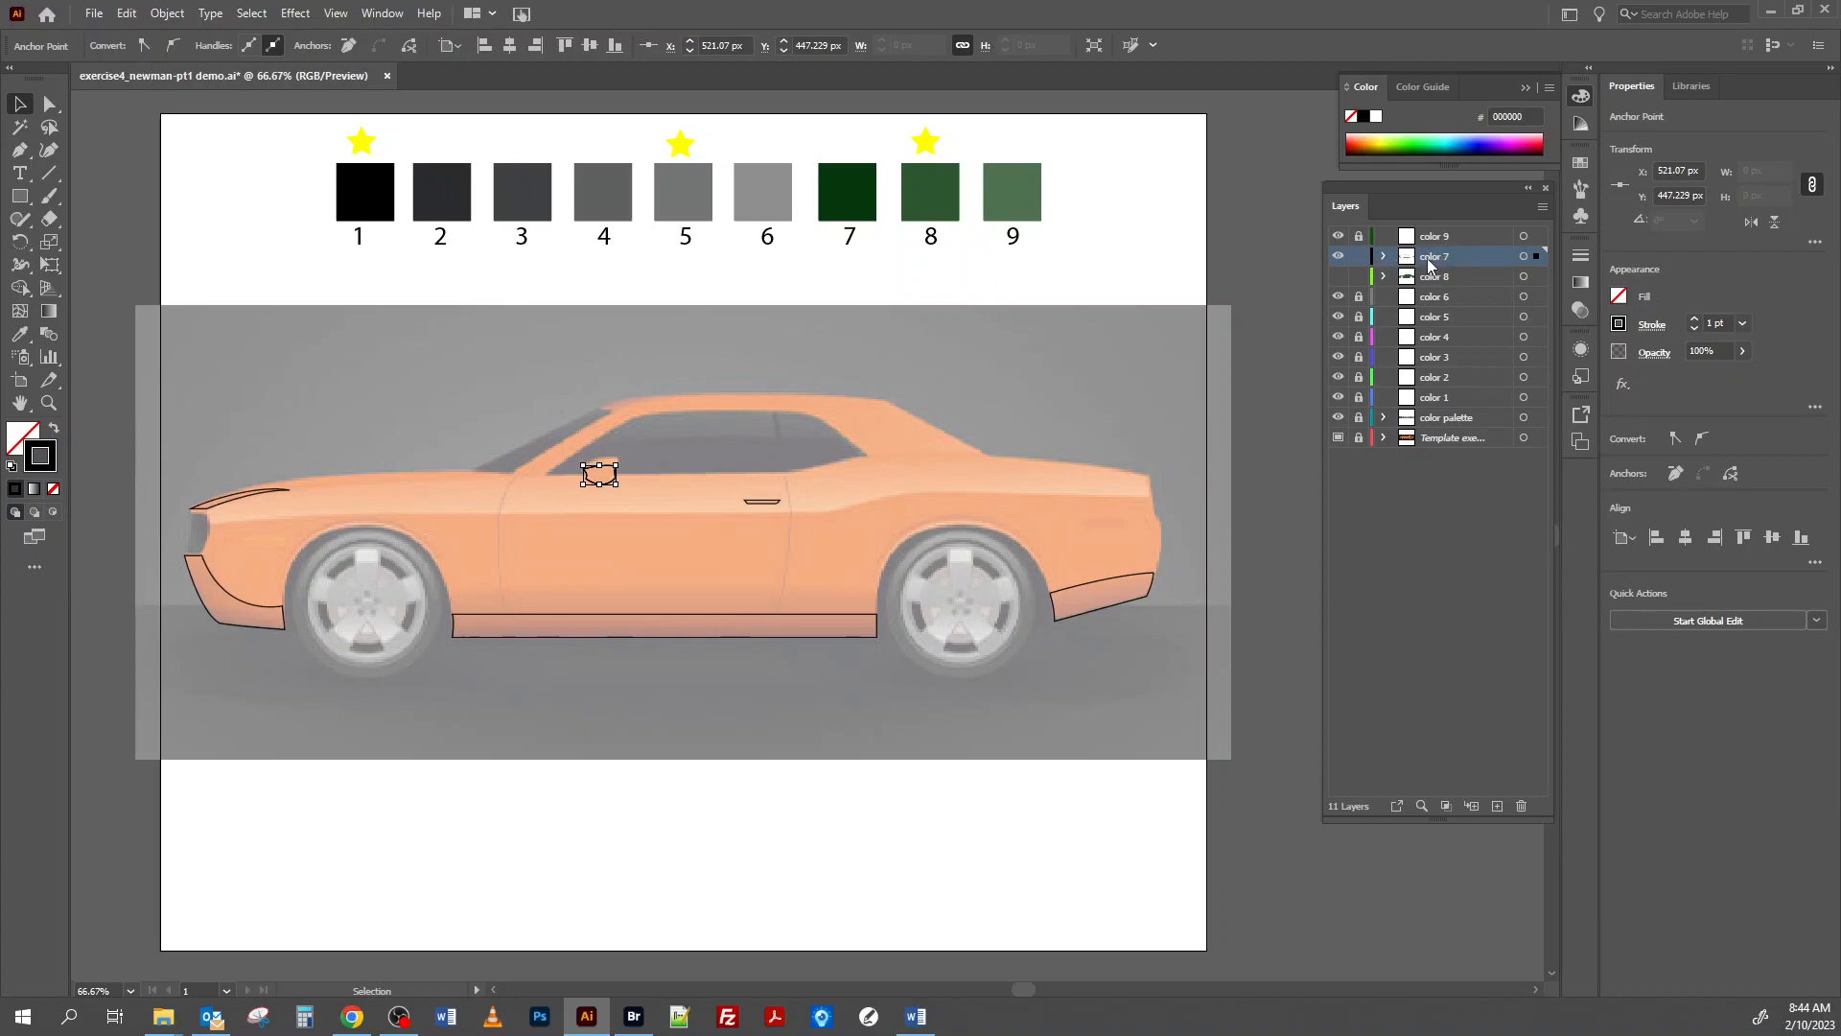
{"action": "left_click", "coordinate": [1524, 257]}
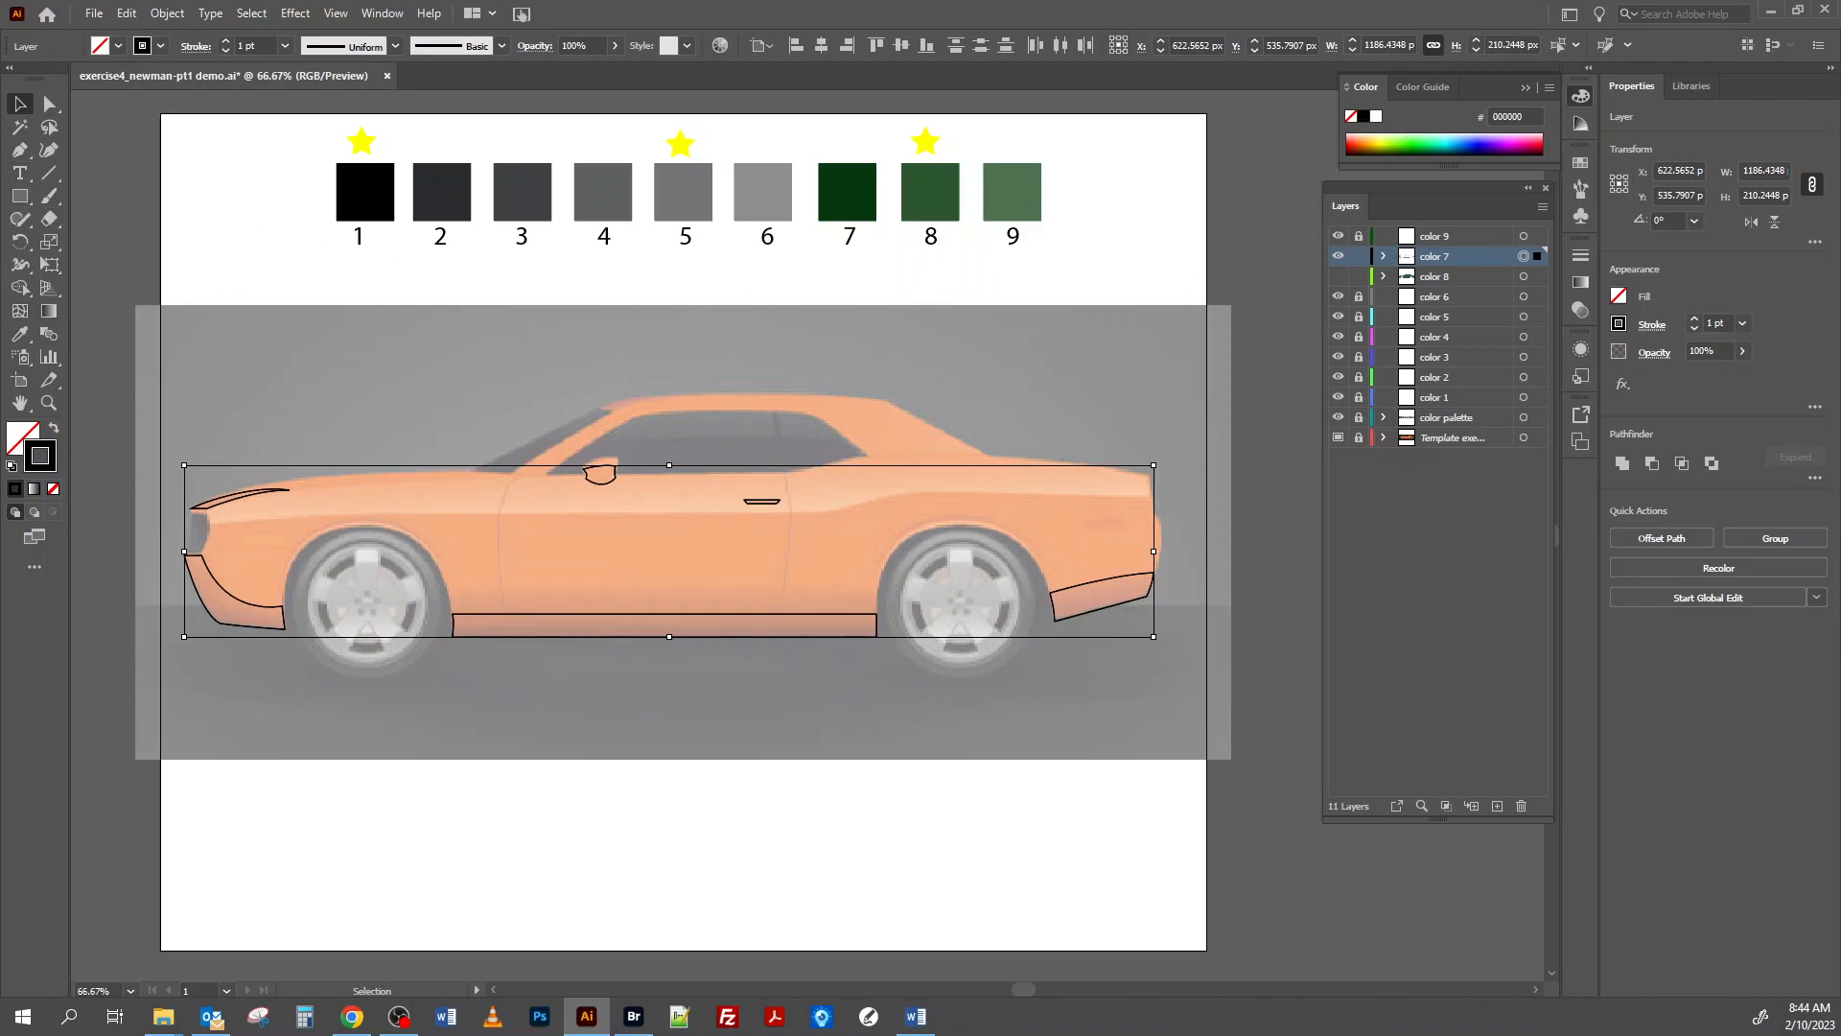
{"action": "left_click", "coordinate": [19, 334]}
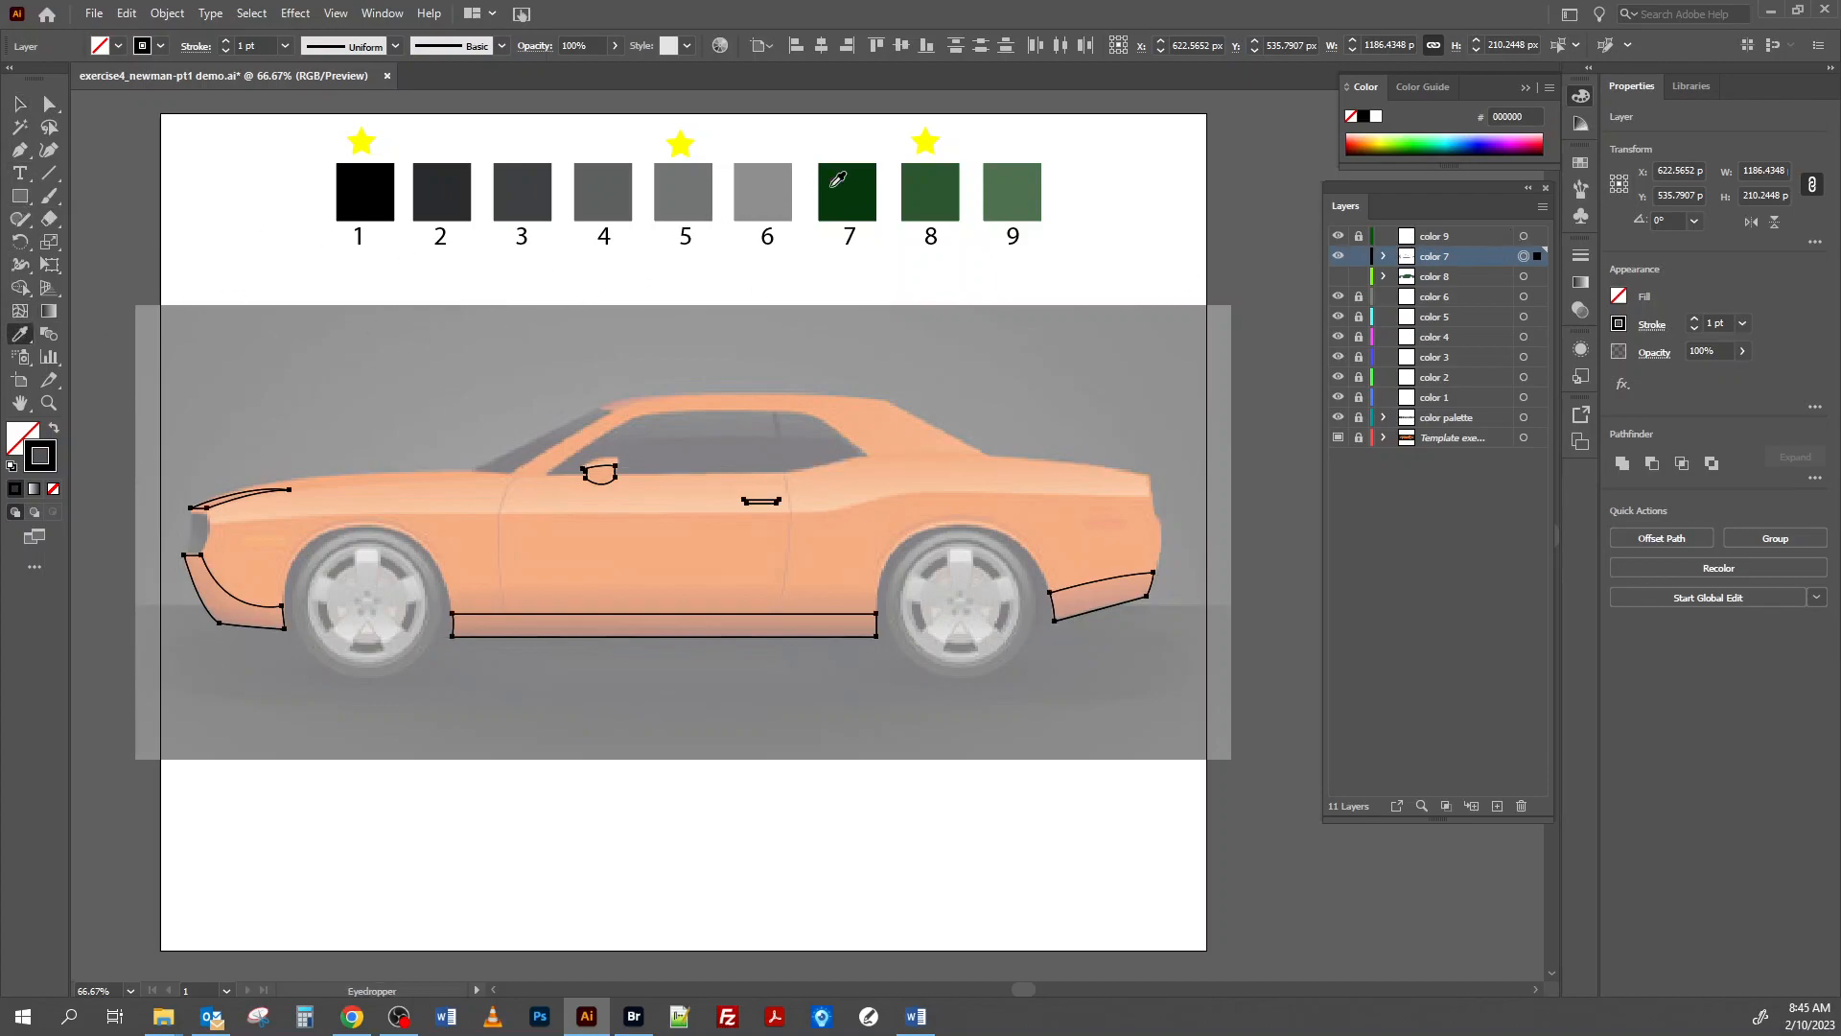
{"action": "left_click", "coordinate": [837, 180]}
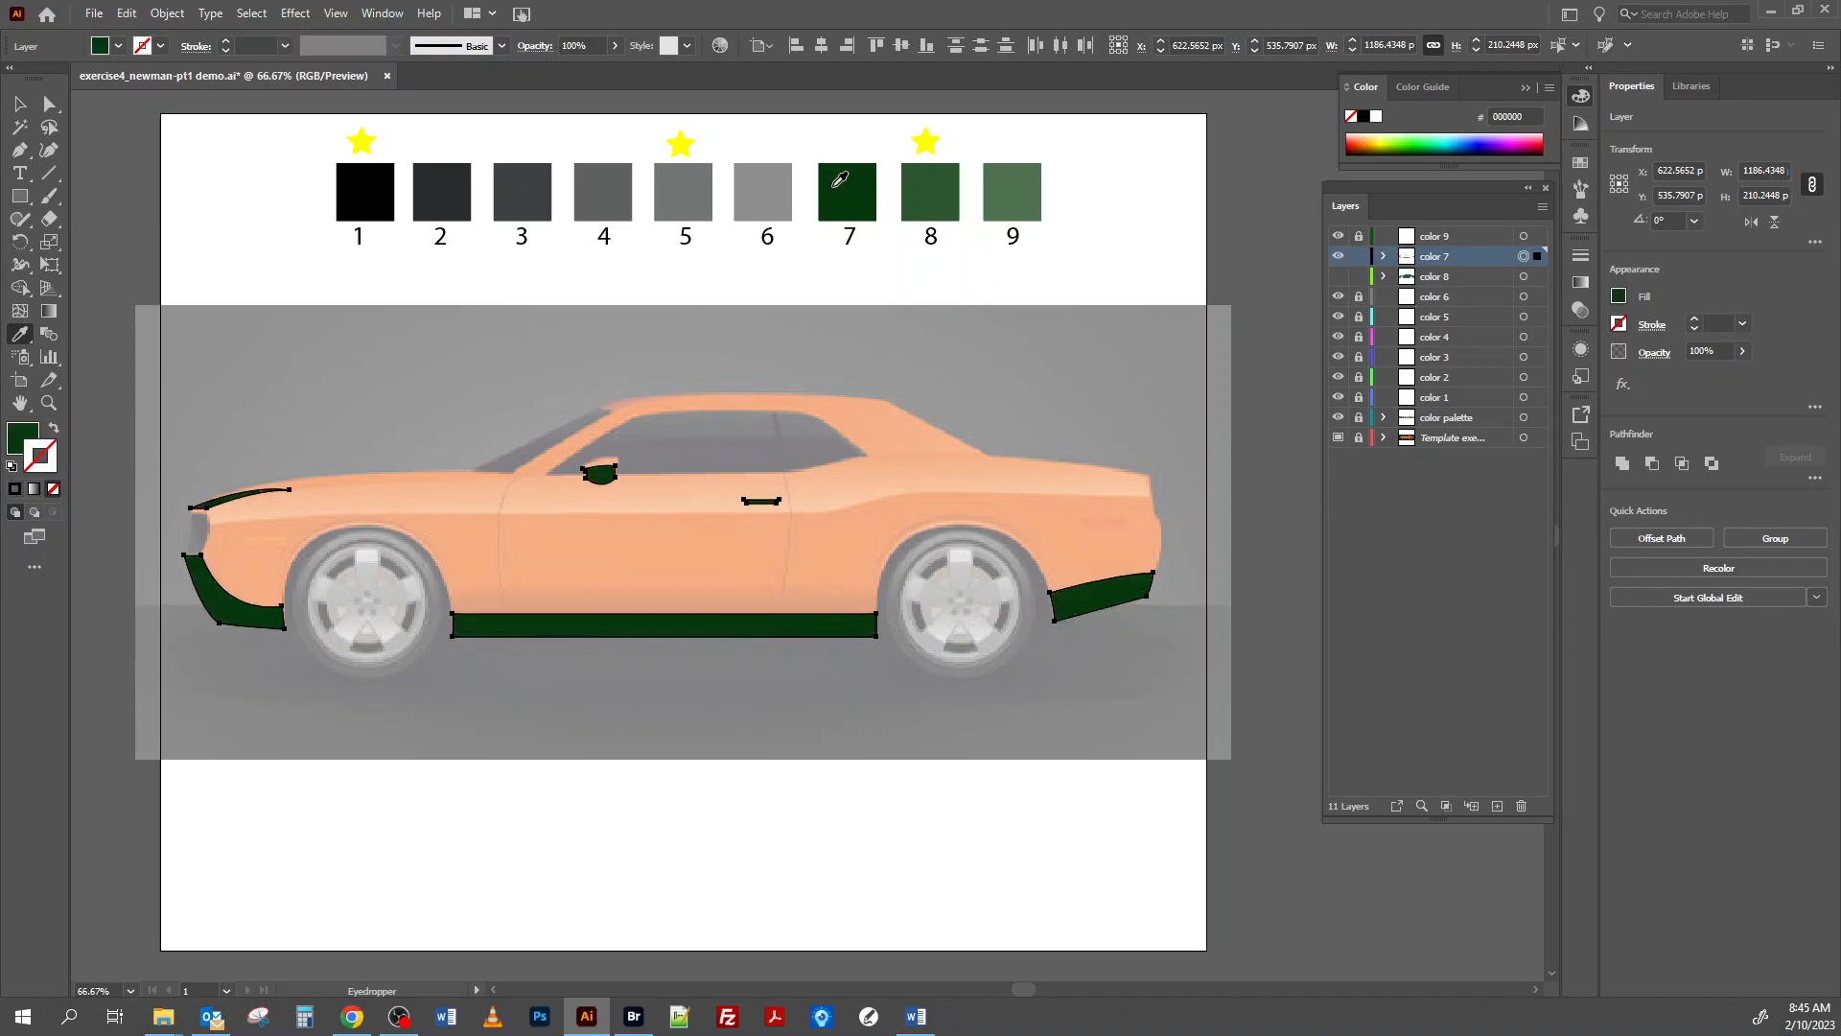
Show the color 8 layer, deselect the artwork, and move the color 9 layer between color 7 and color 8.
{"action": "key", "text": "v"}
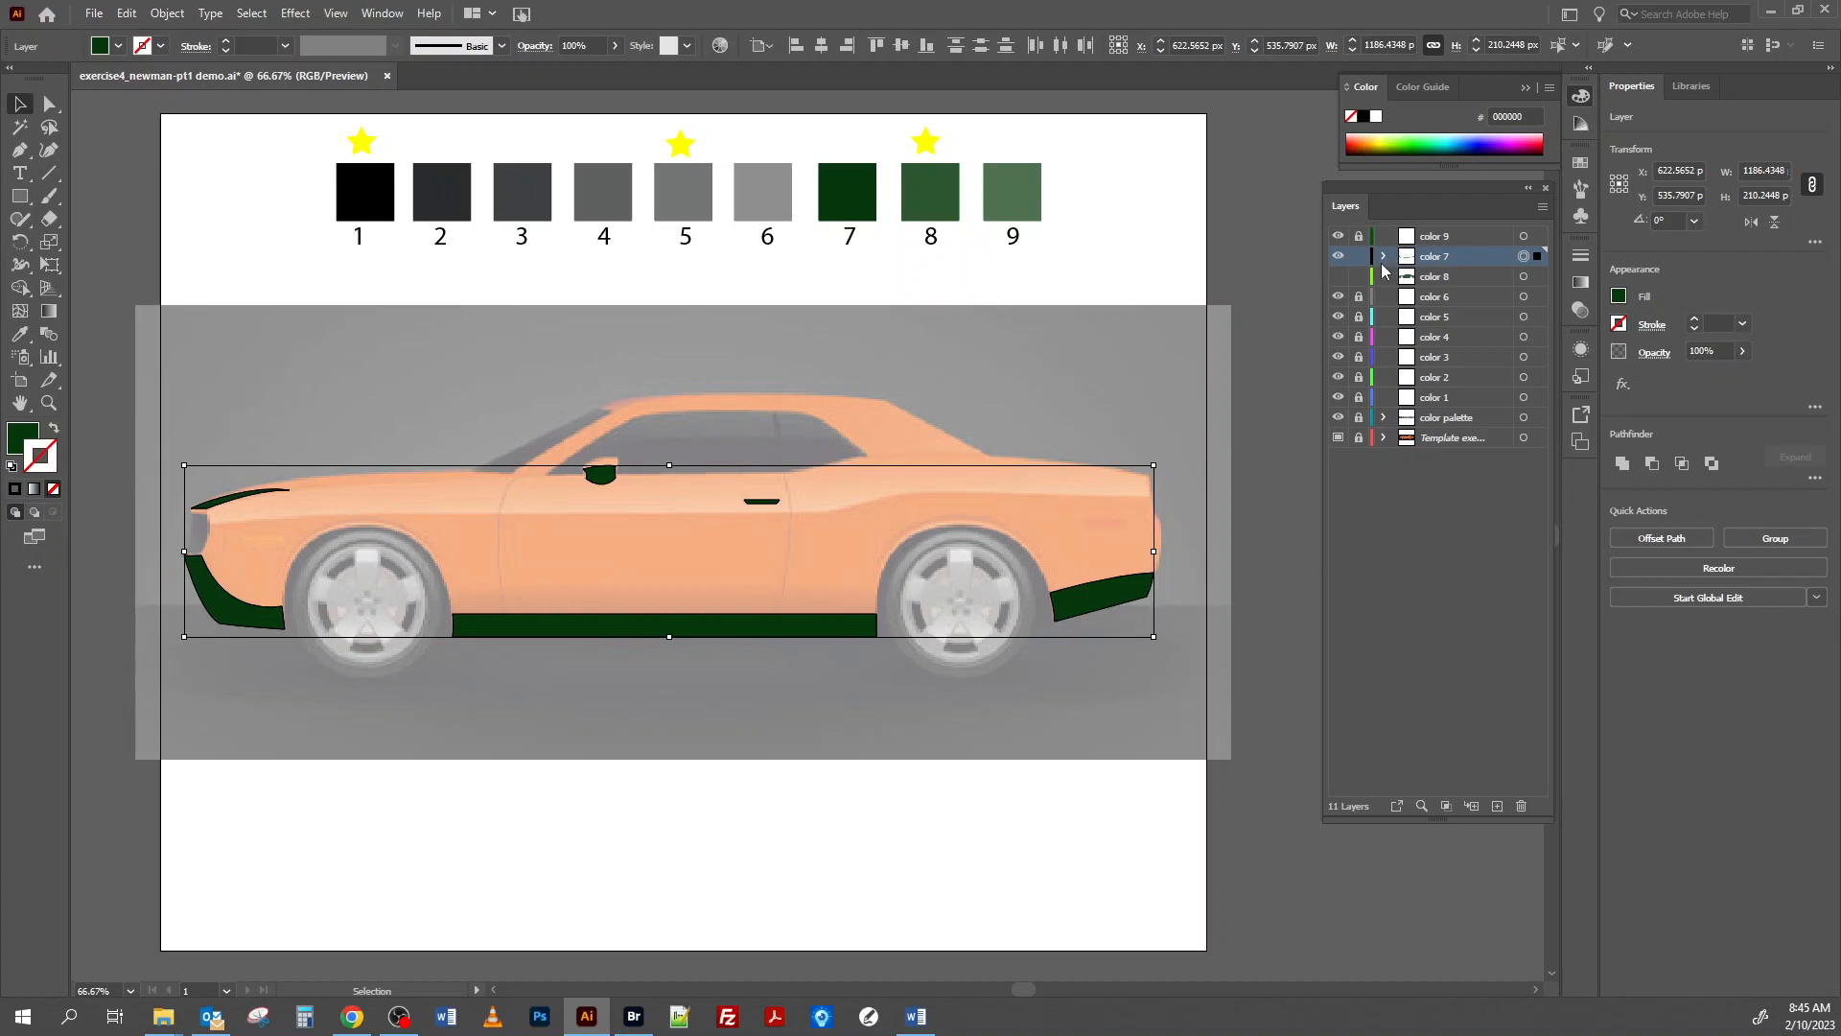
{"action": "left_click", "coordinate": [1340, 278]}
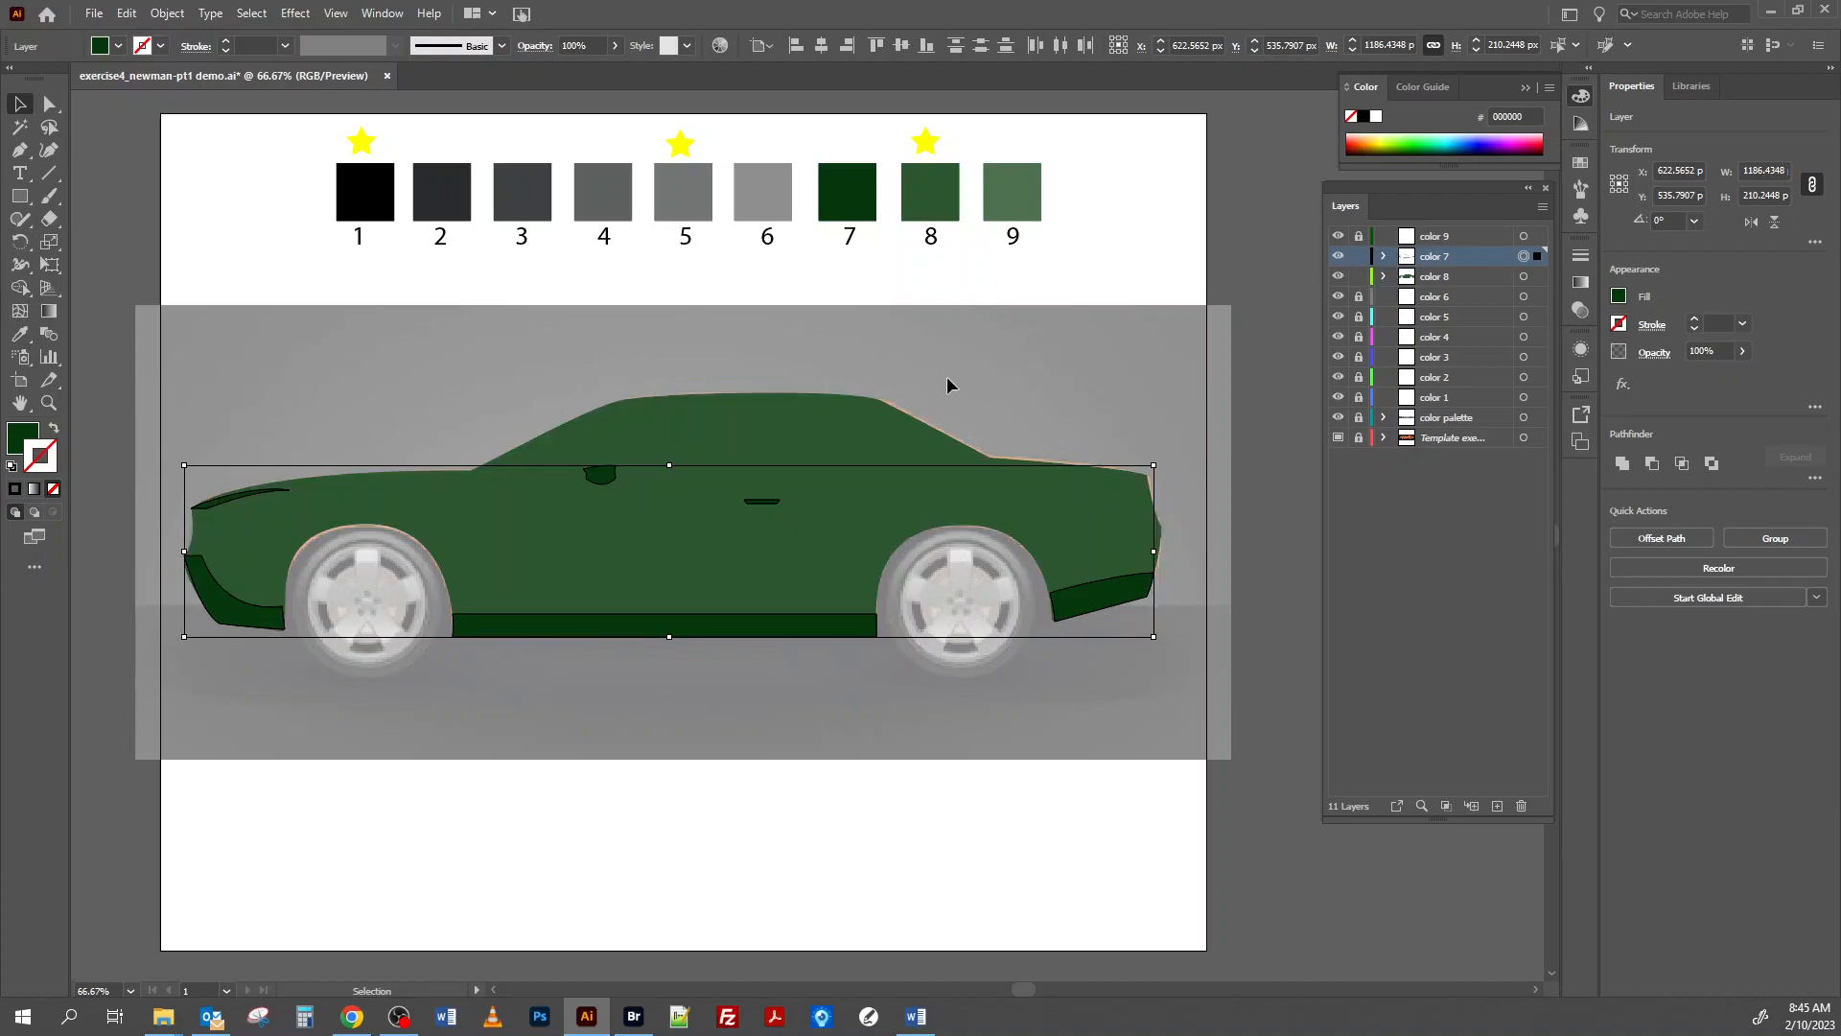
{"action": "left_click", "coordinate": [237, 285]}
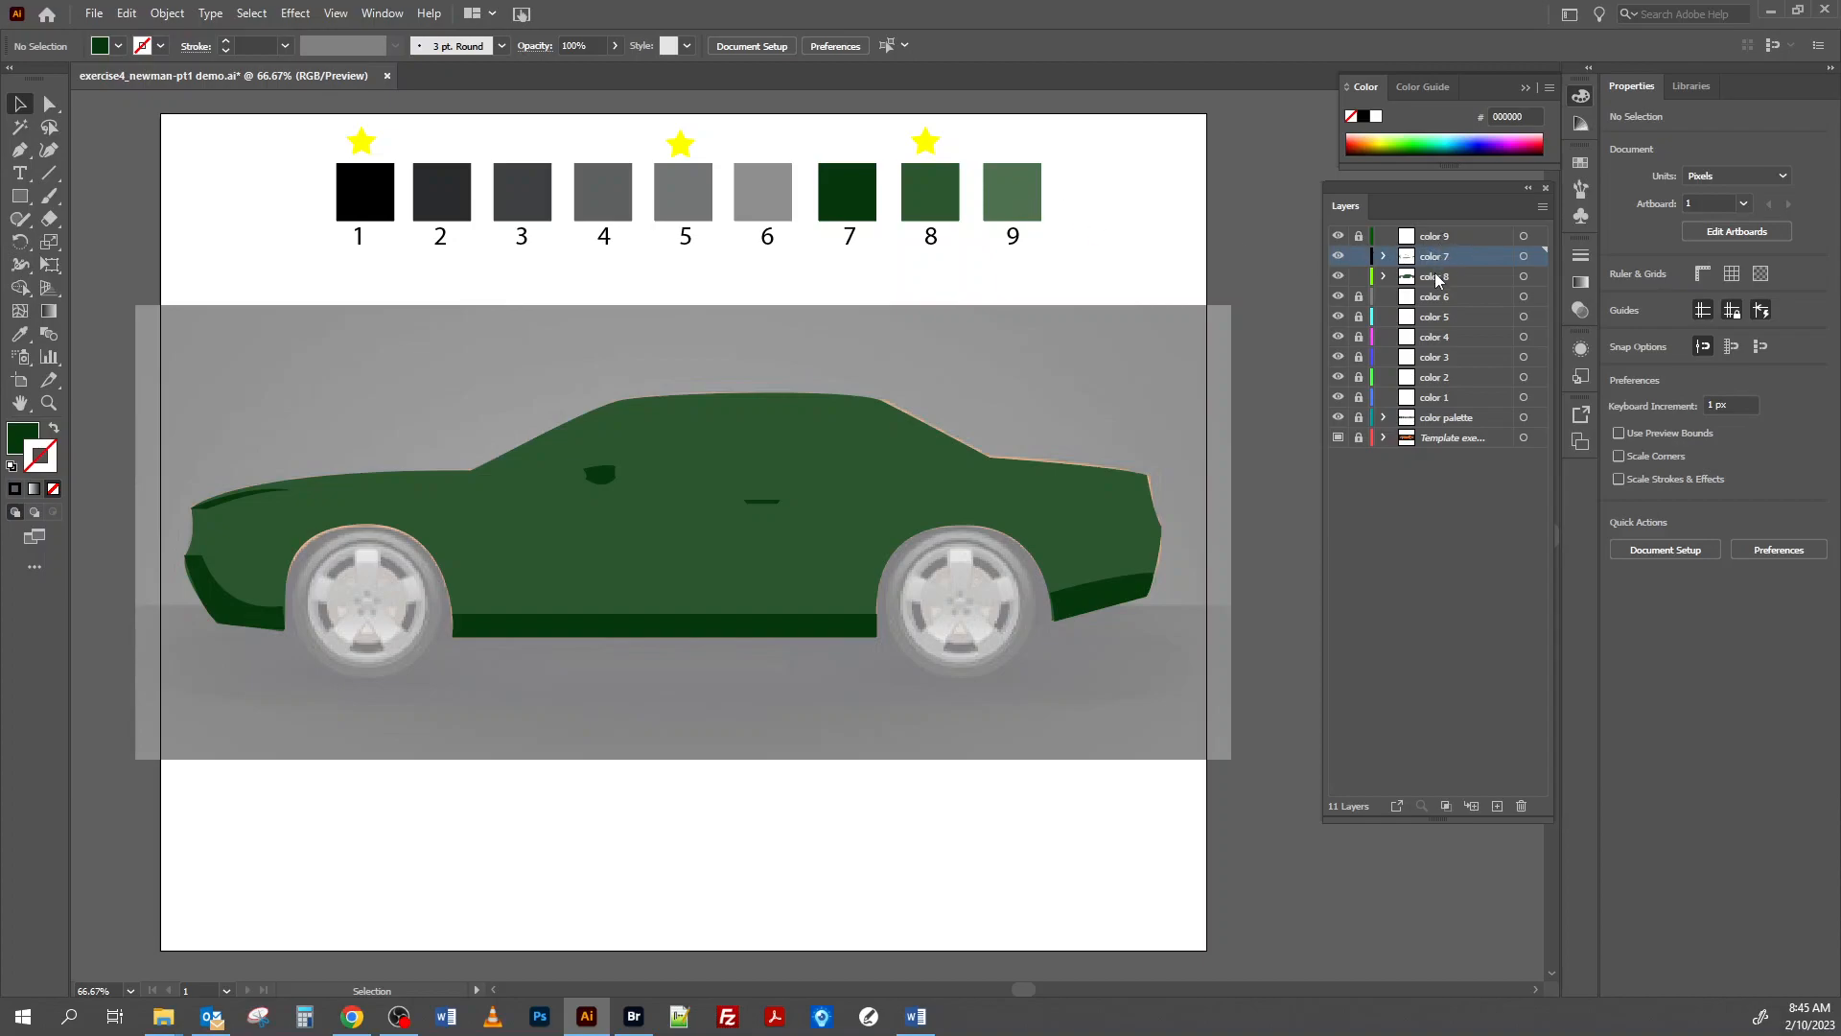
{"action": "left_click_drag", "start_coordinate": [1438, 237], "coordinate": [1454, 271]}
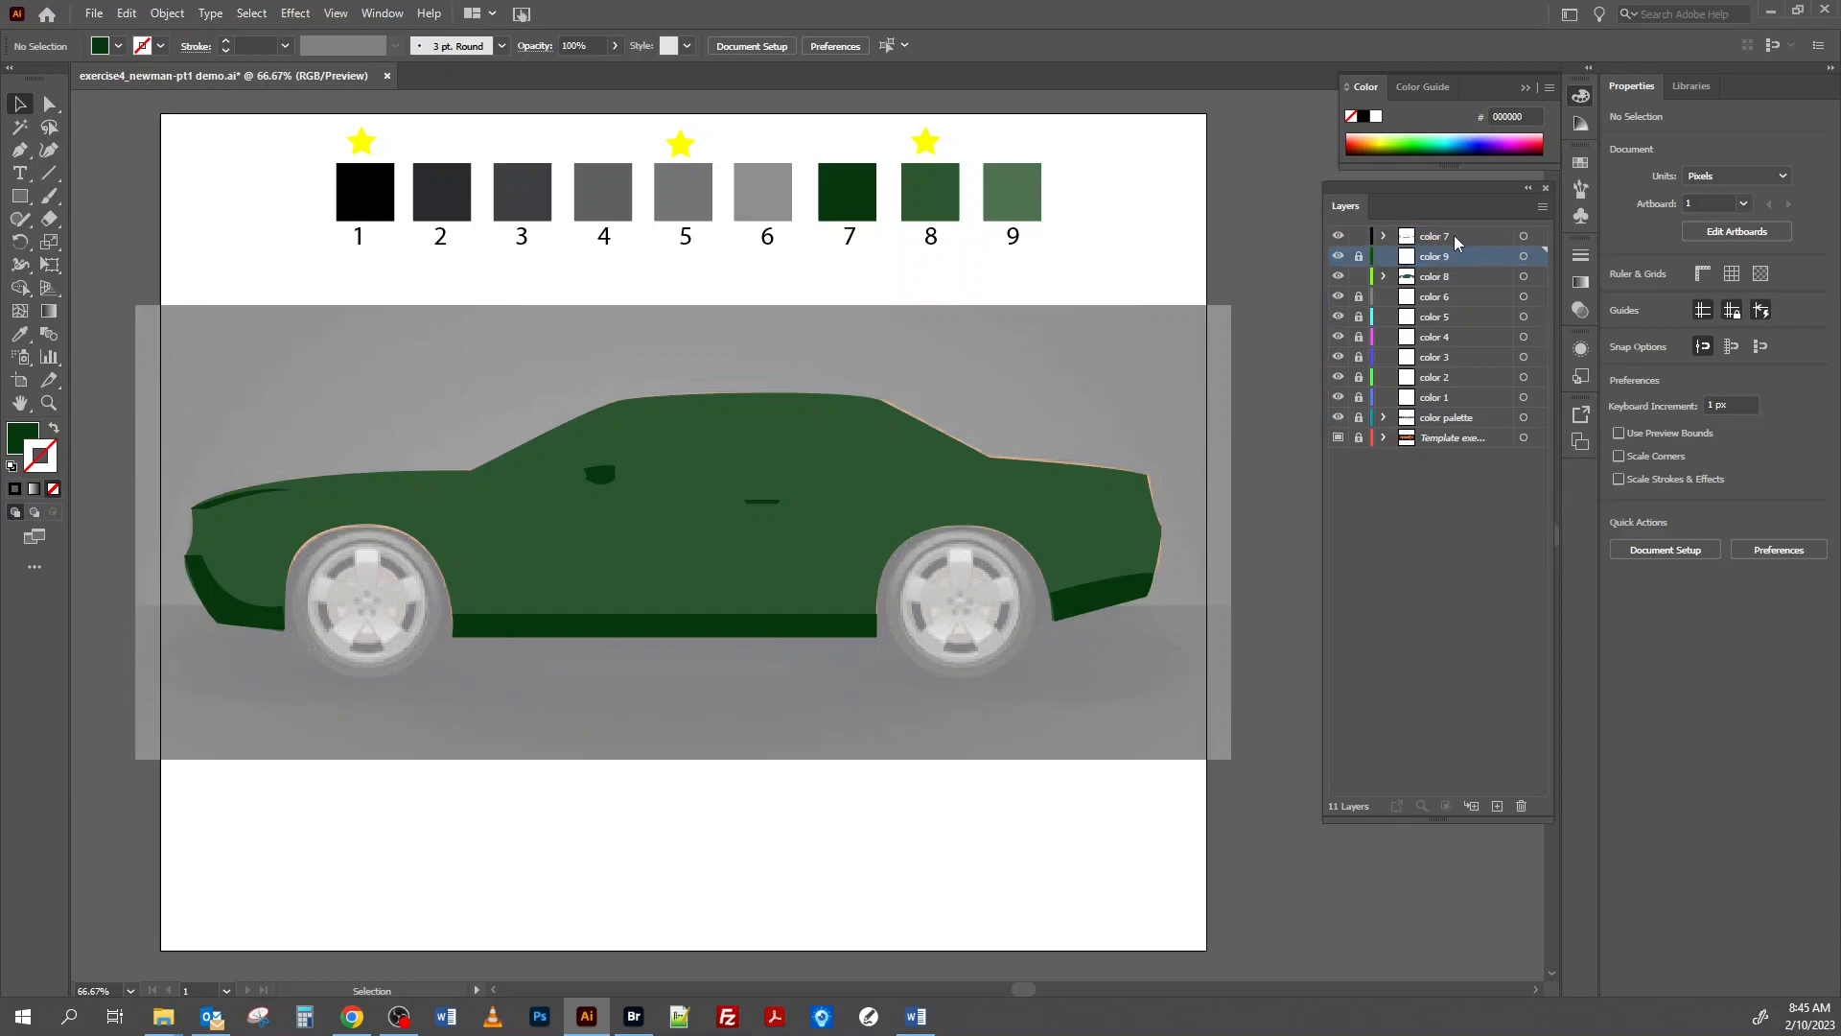
Hide the color 7 and color 8 layers and unlock the color 9 layer.
{"action": "left_click", "coordinate": [1338, 236]}
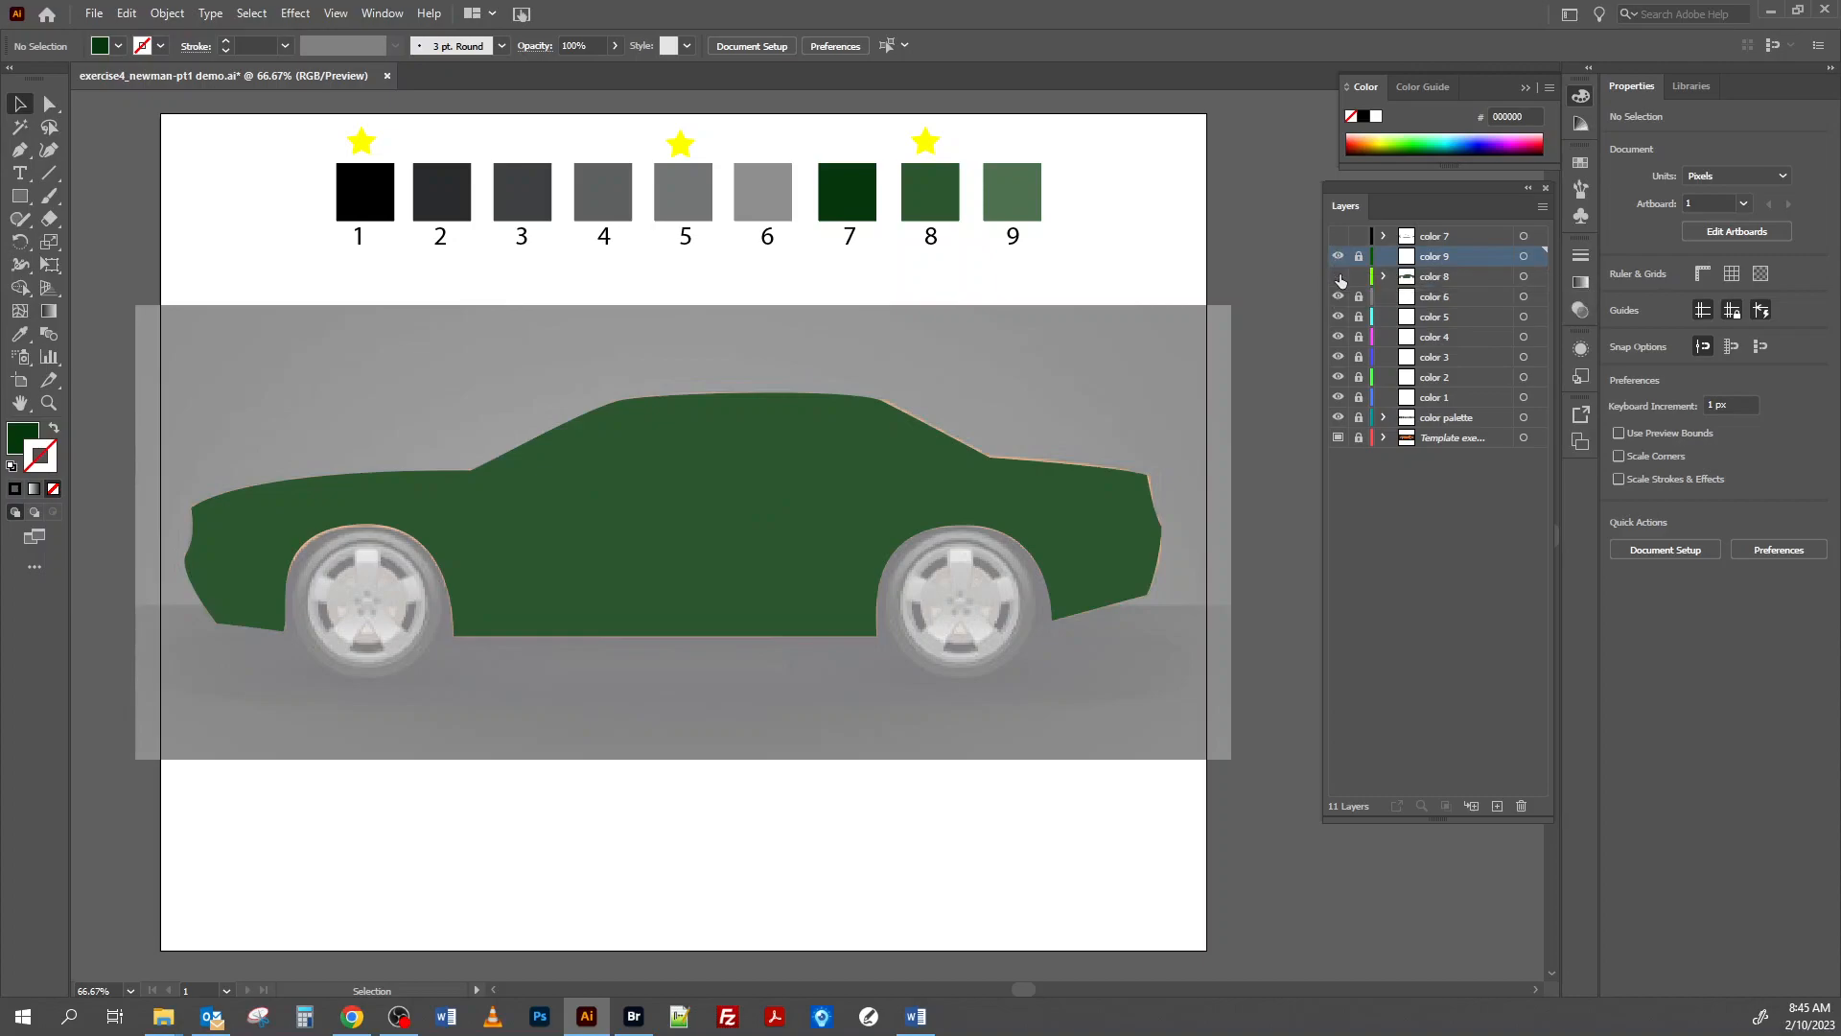
{"action": "left_click", "coordinate": [1339, 277]}
{"action": "left_click", "coordinate": [1358, 257]}
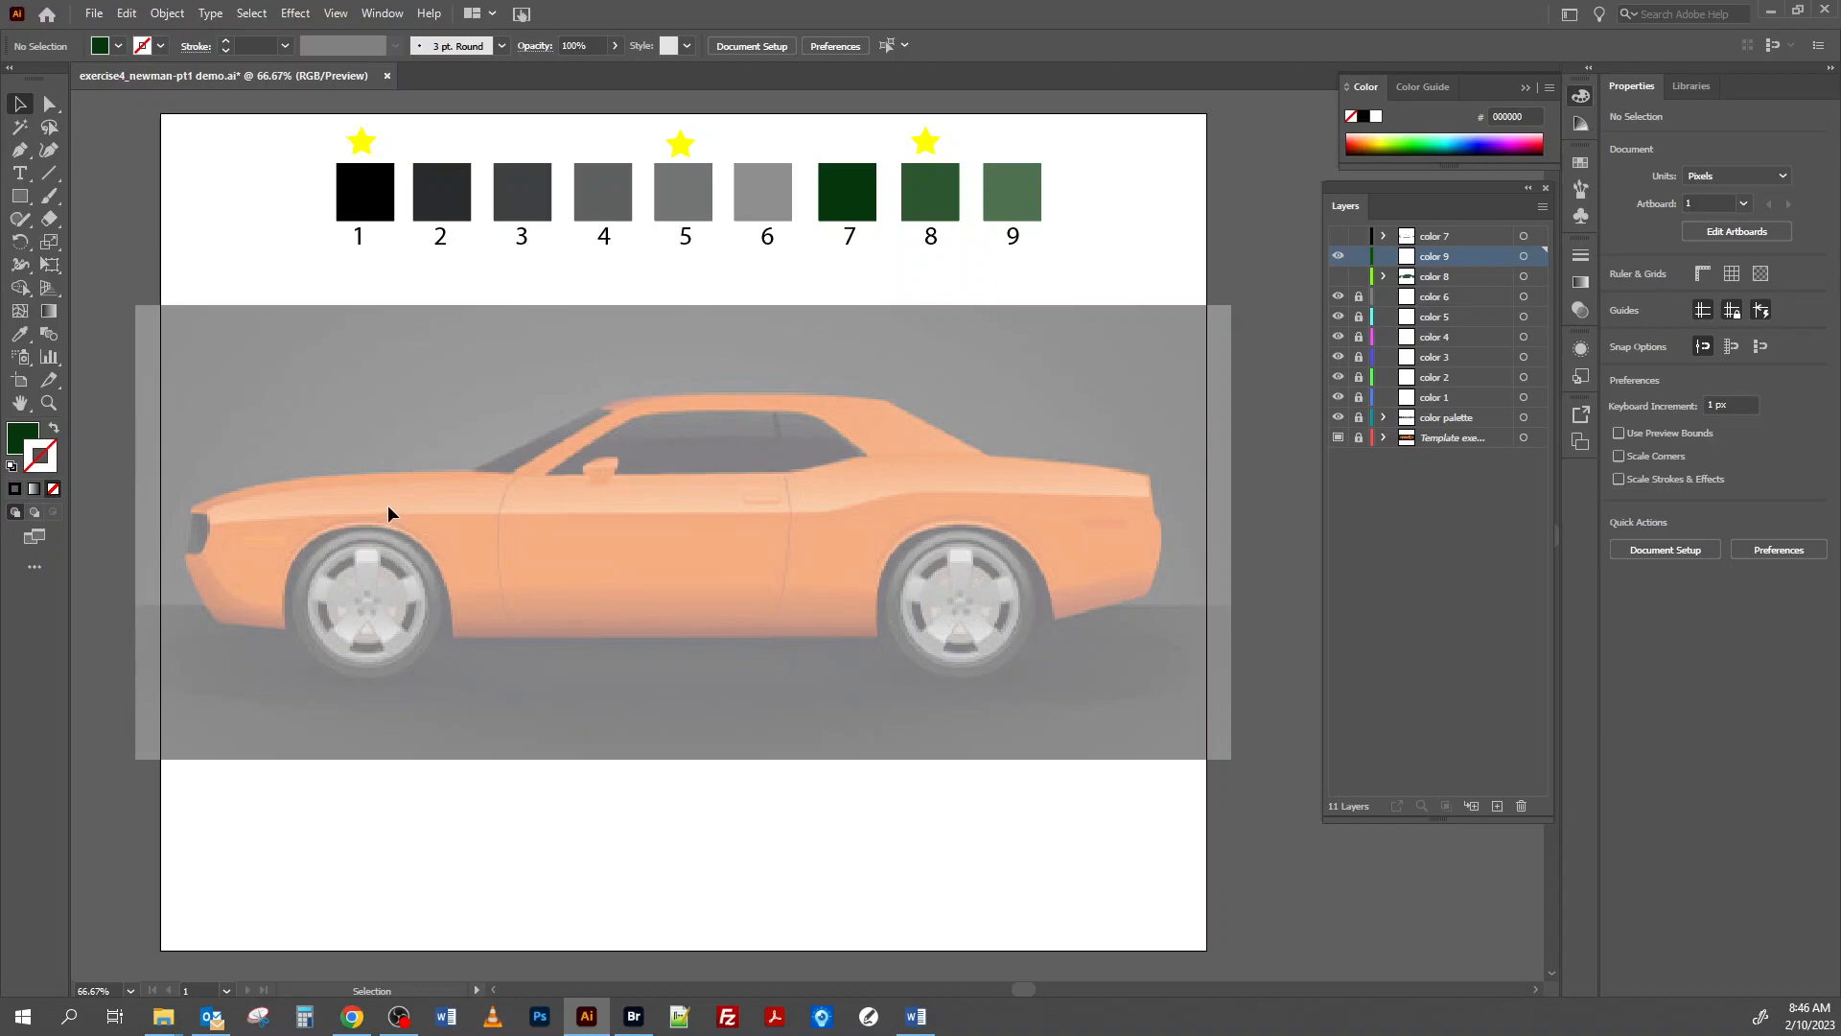
With the Pen tool set to no fill and a black 1 pt stroke, trace the side highlight's upper edge from headlight to tail.
{"action": "left_click", "coordinate": [20, 149]}
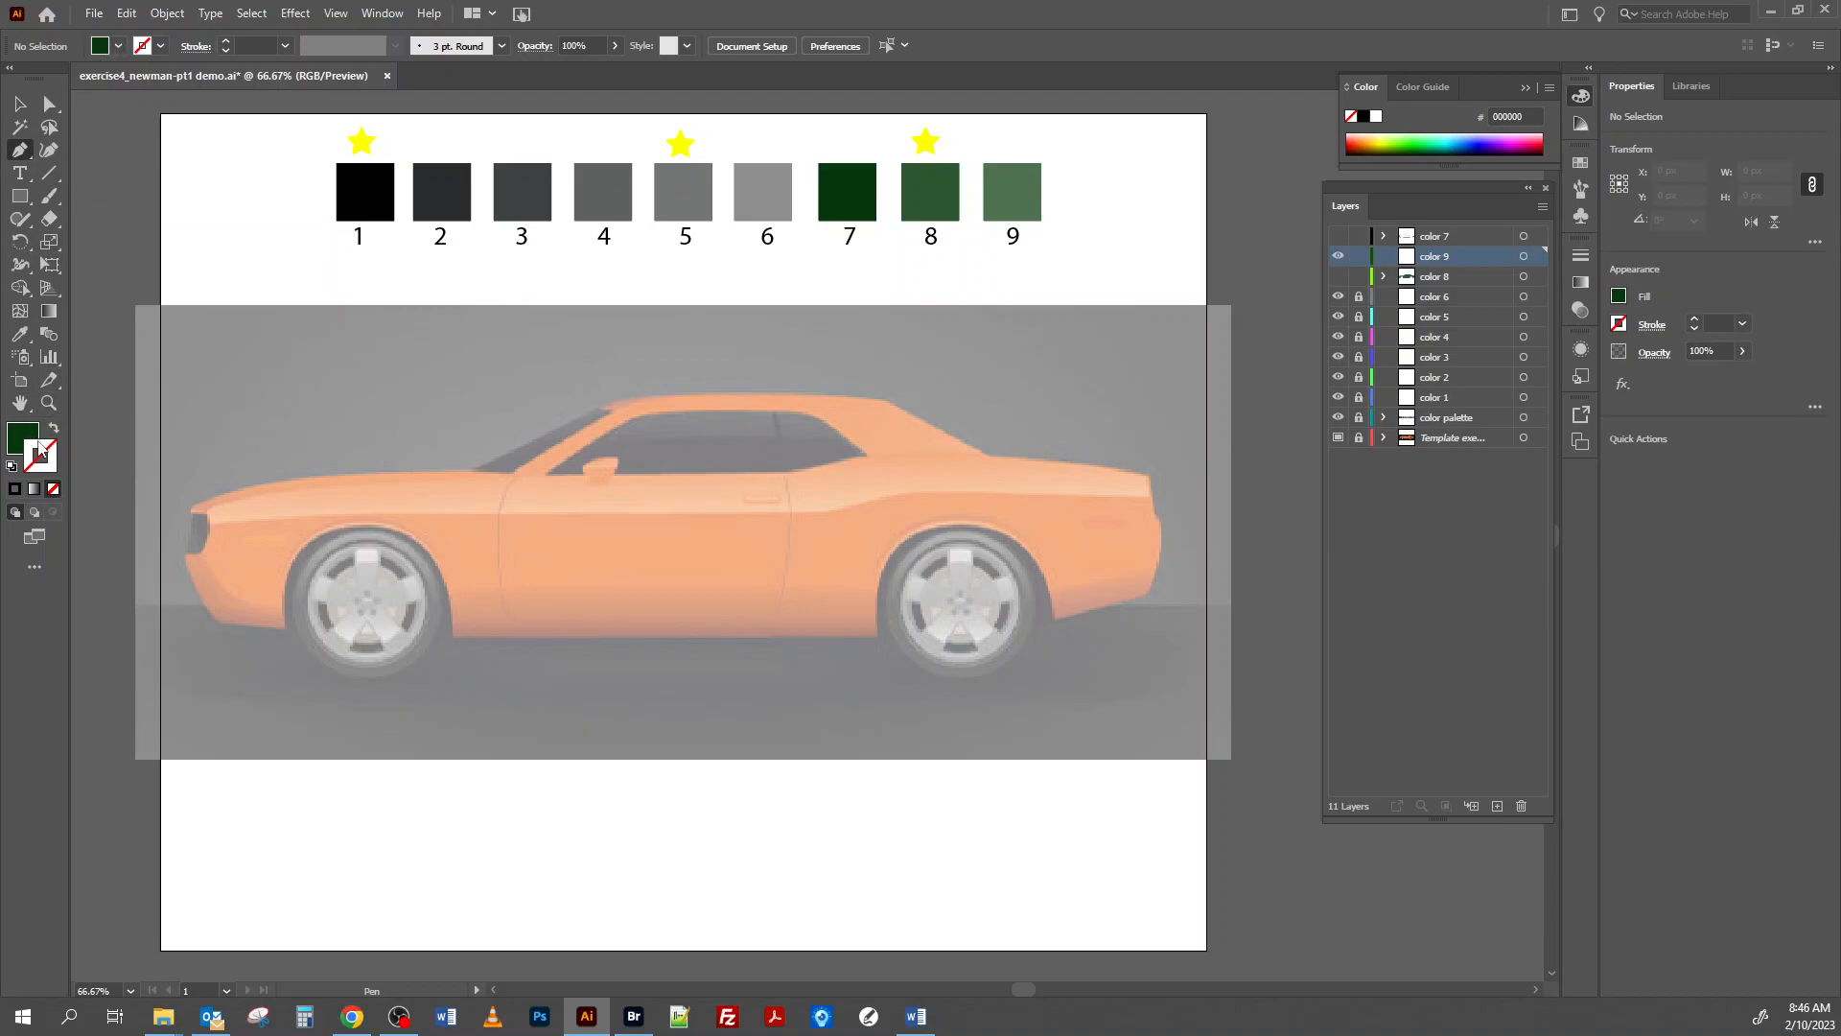
{"action": "left_click", "coordinate": [11, 466]}
{"action": "left_click", "coordinate": [54, 490]}
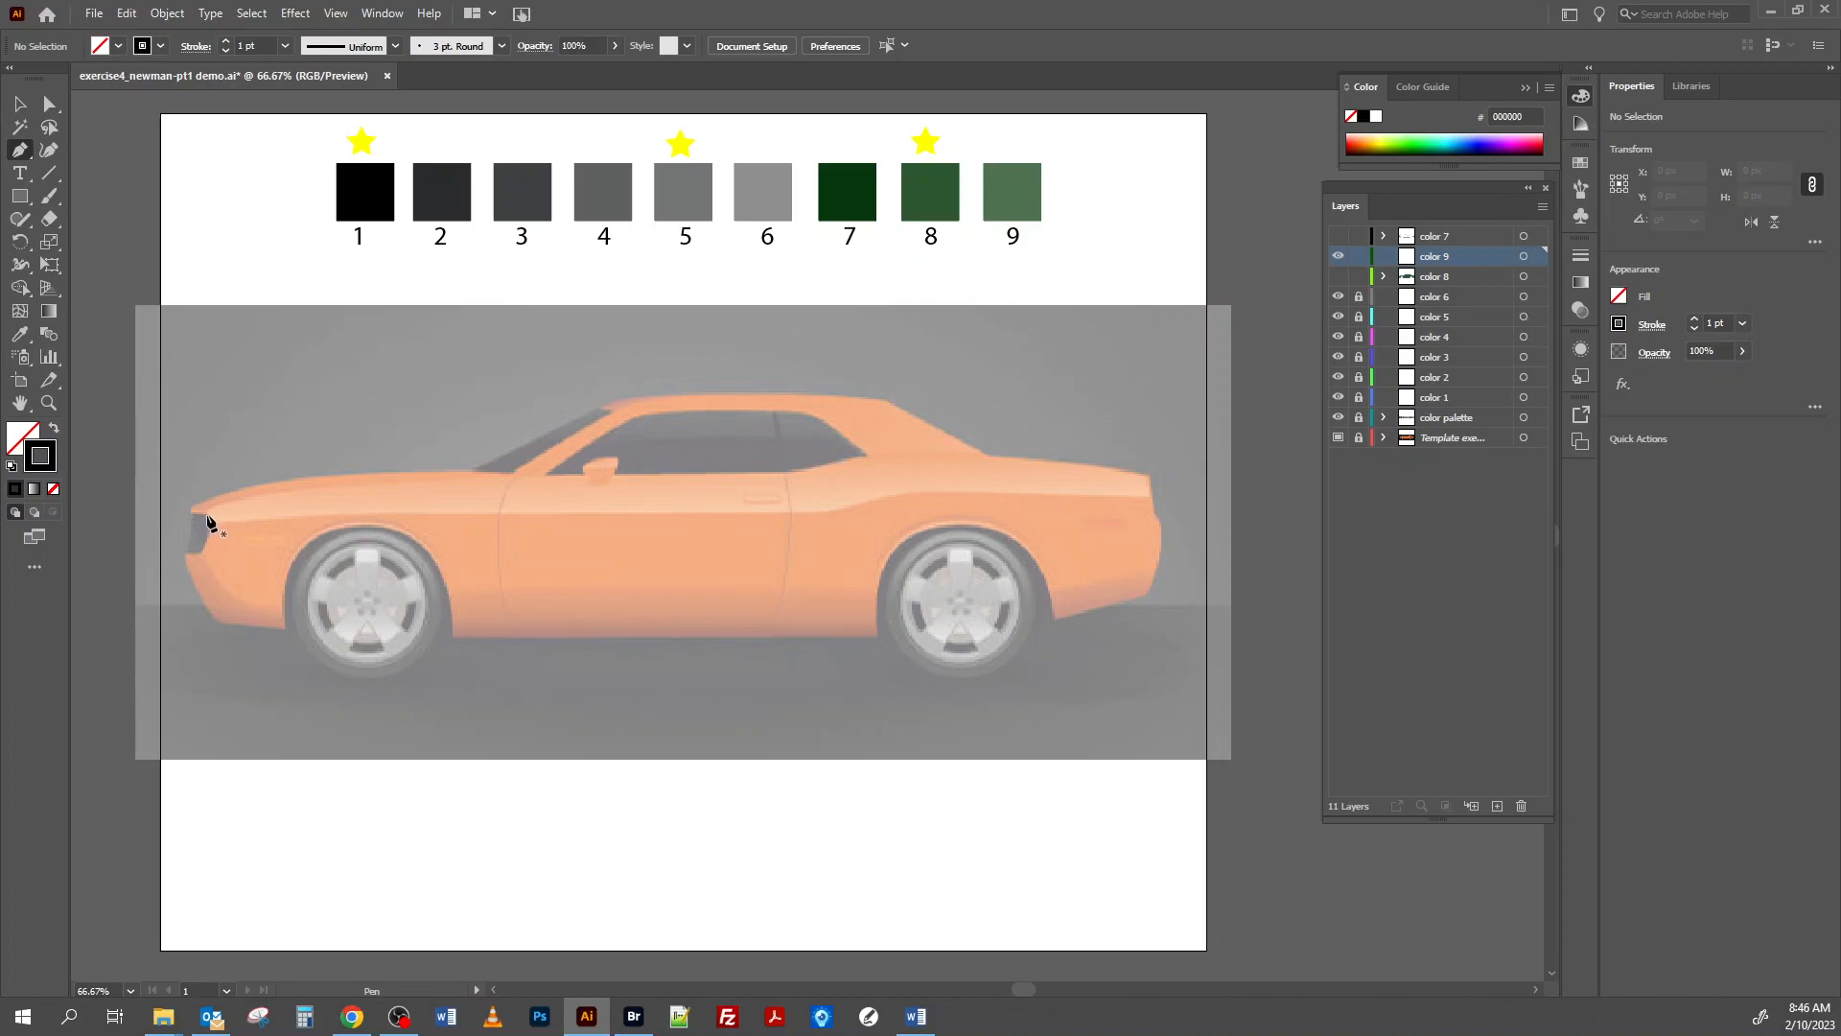
{"action": "left_click", "coordinate": [205, 512]}
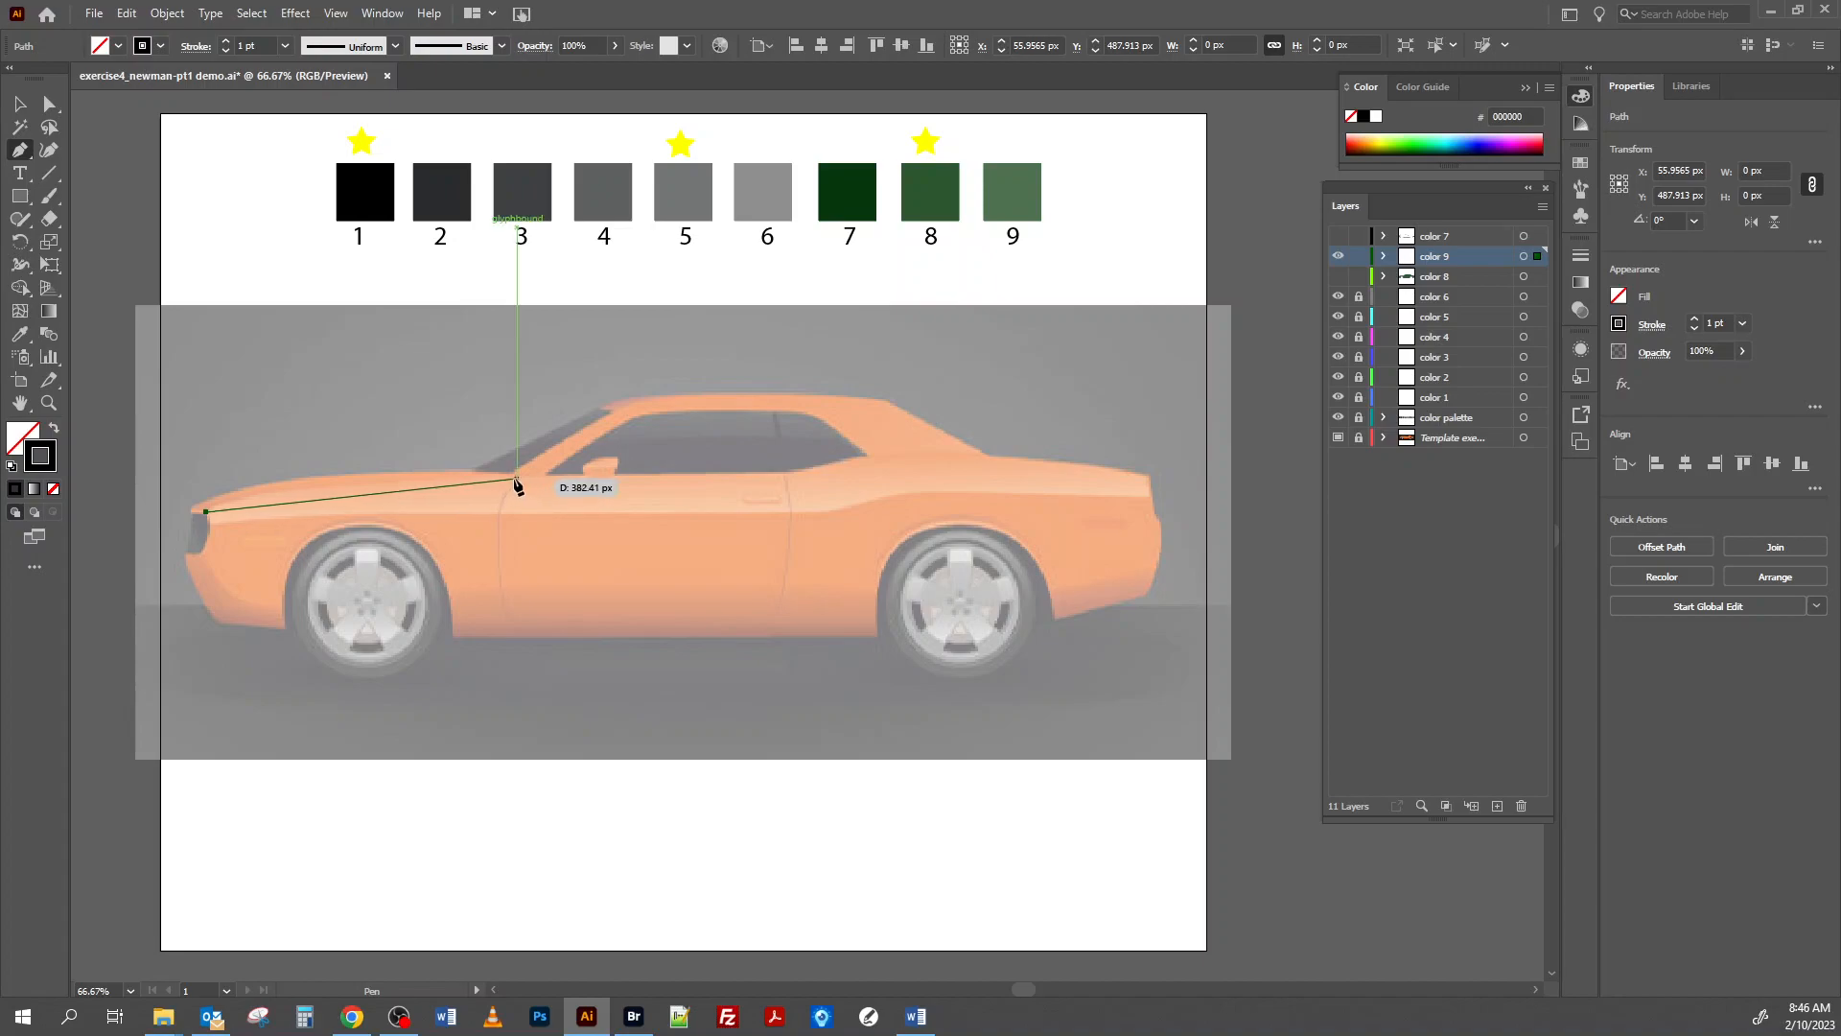
{"action": "left_click_drag", "start_coordinate": [517, 477], "coordinate": [764, 485]}
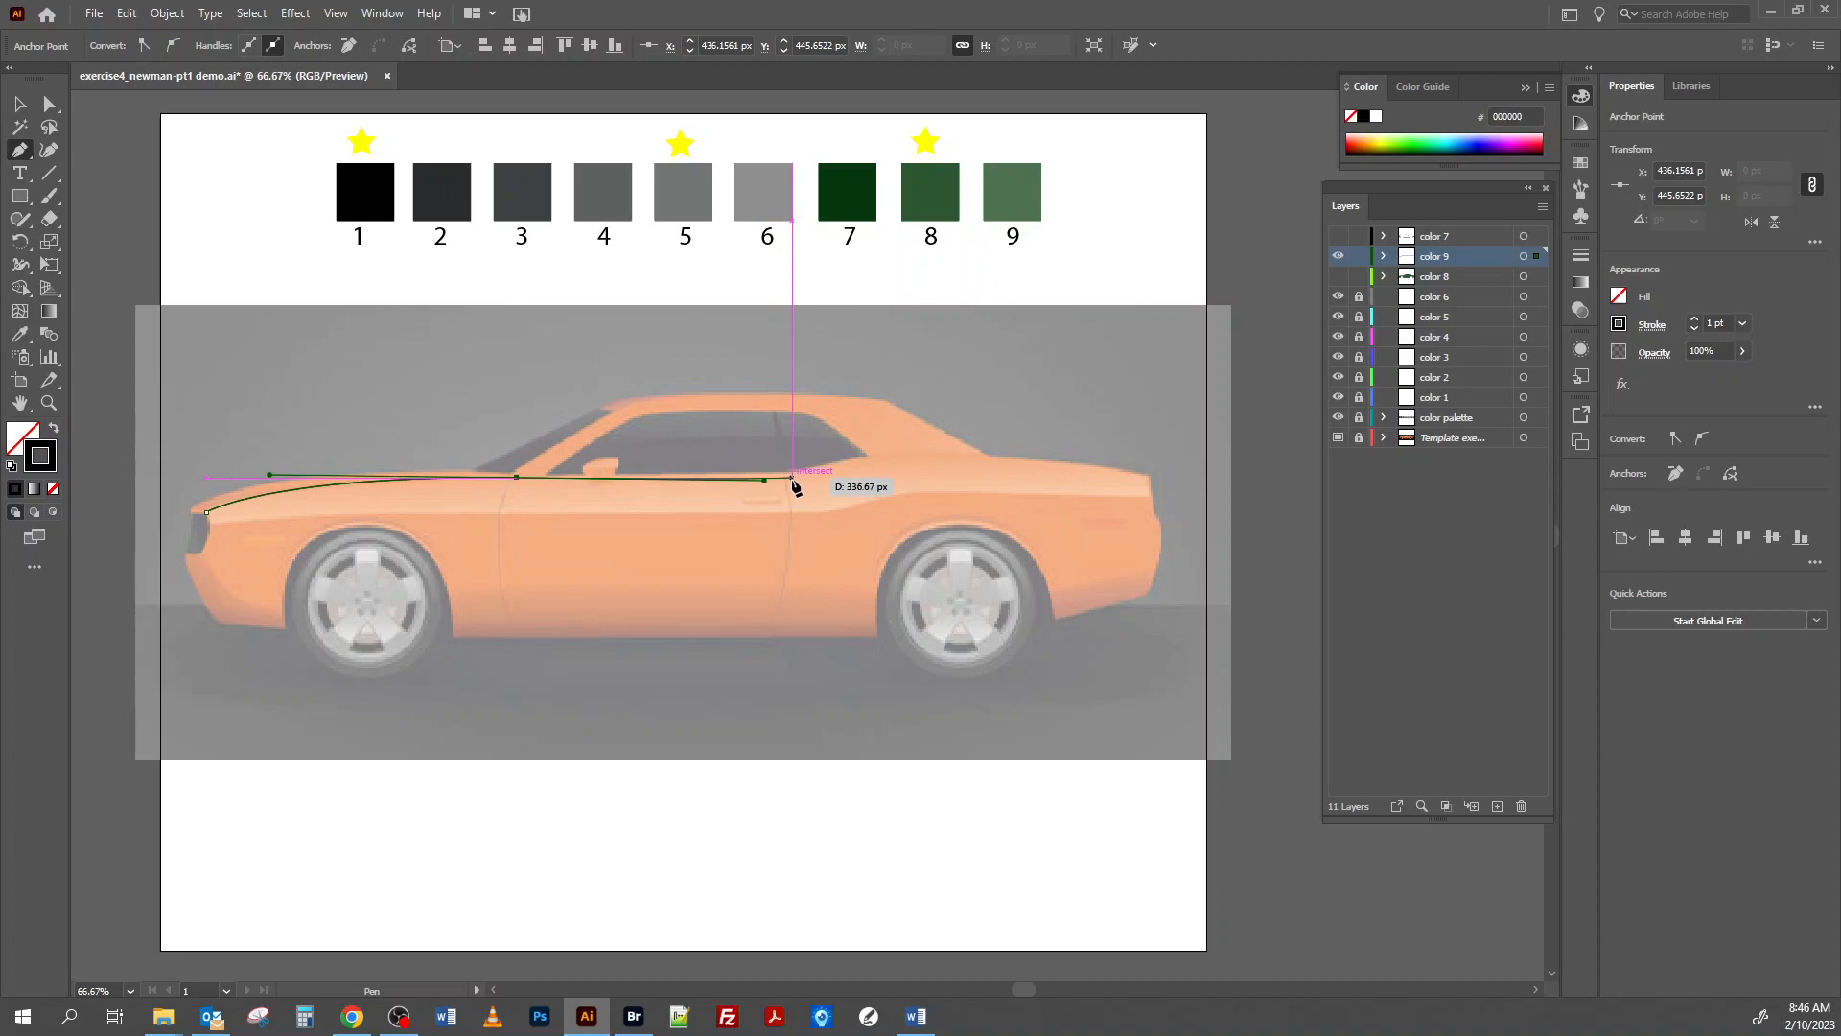
{"action": "left_click", "coordinate": [792, 477]}
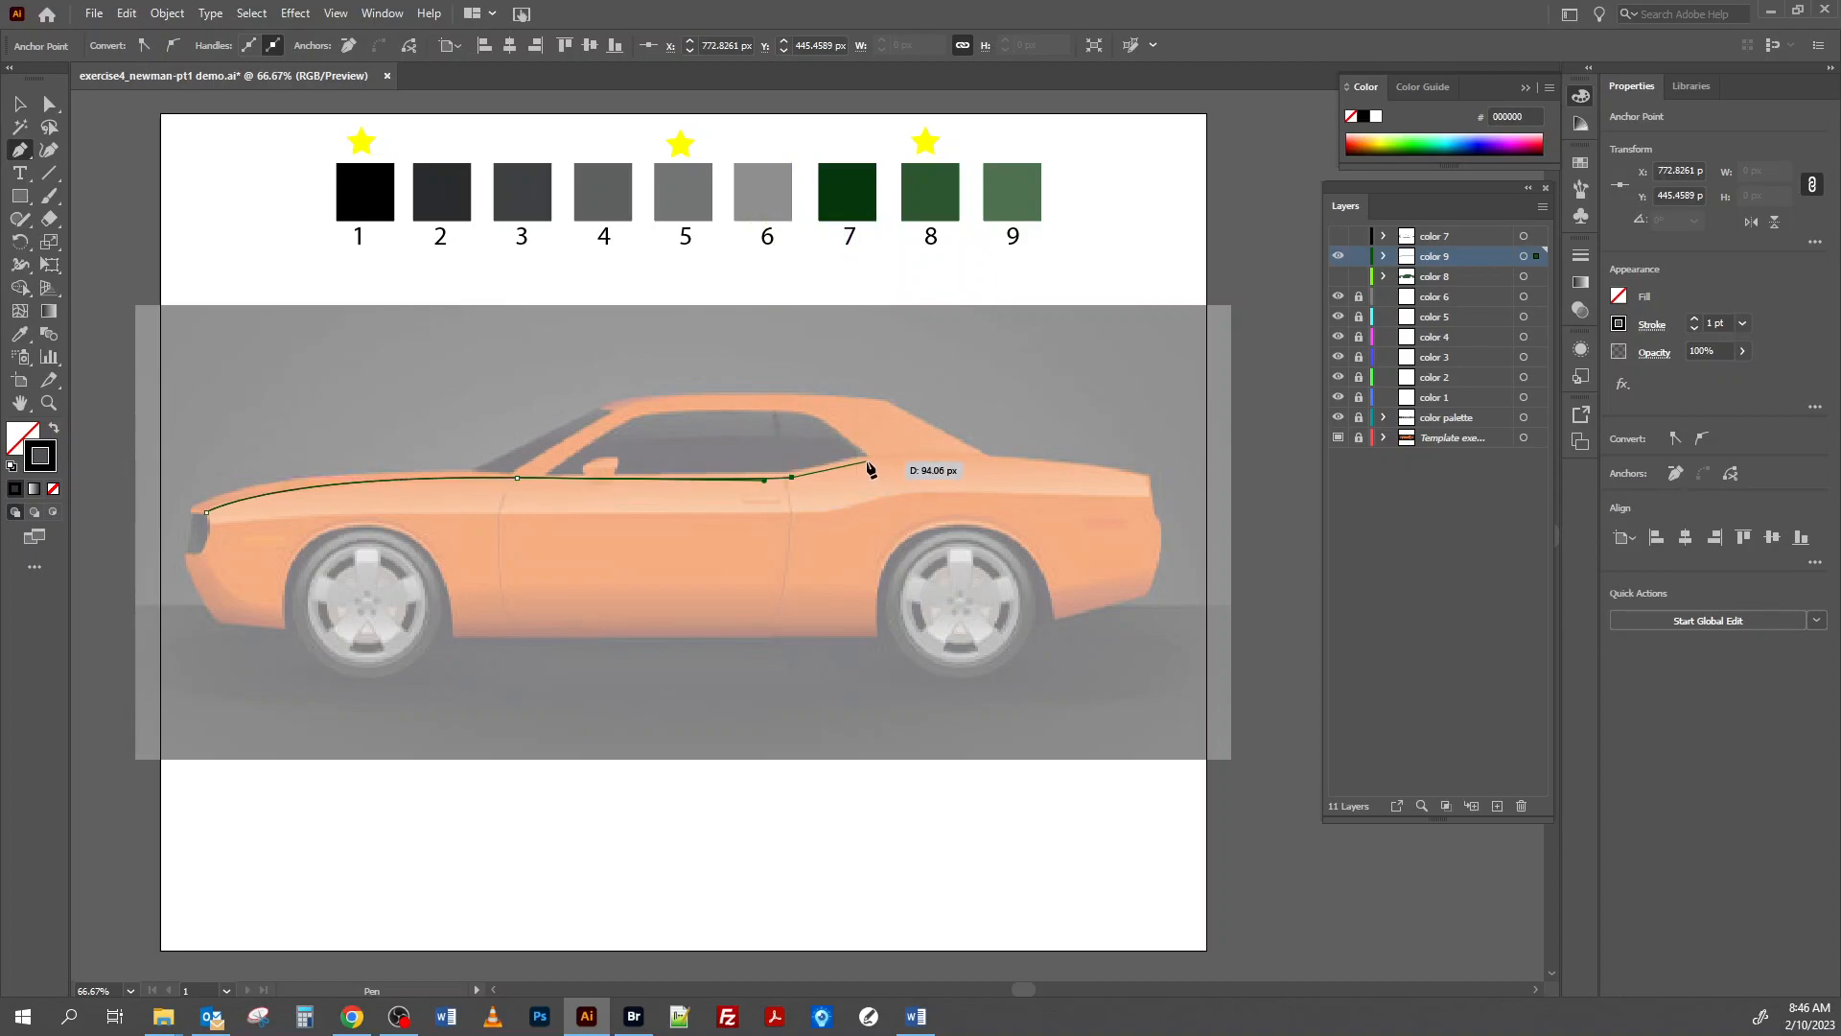
{"action": "left_click_drag", "start_coordinate": [848, 467], "coordinate": [869, 464]}
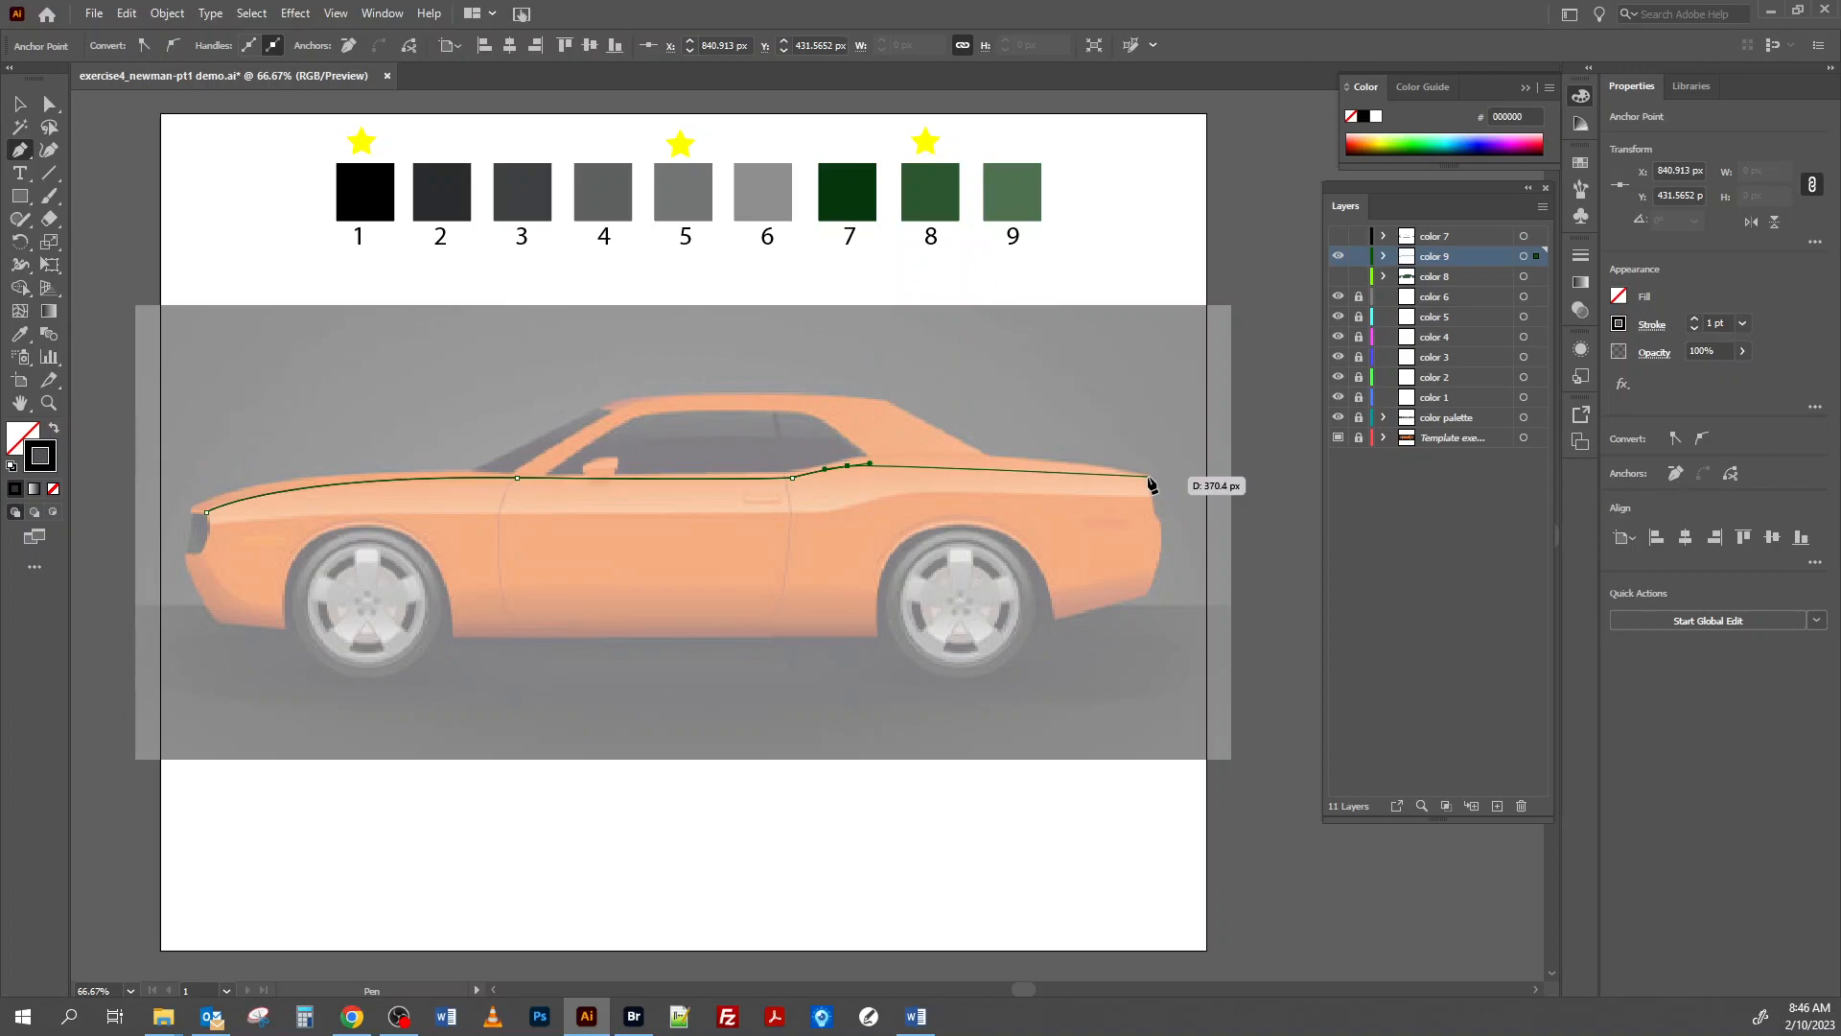
{"action": "left_click_drag", "start_coordinate": [1148, 477], "coordinate": [1195, 492]}
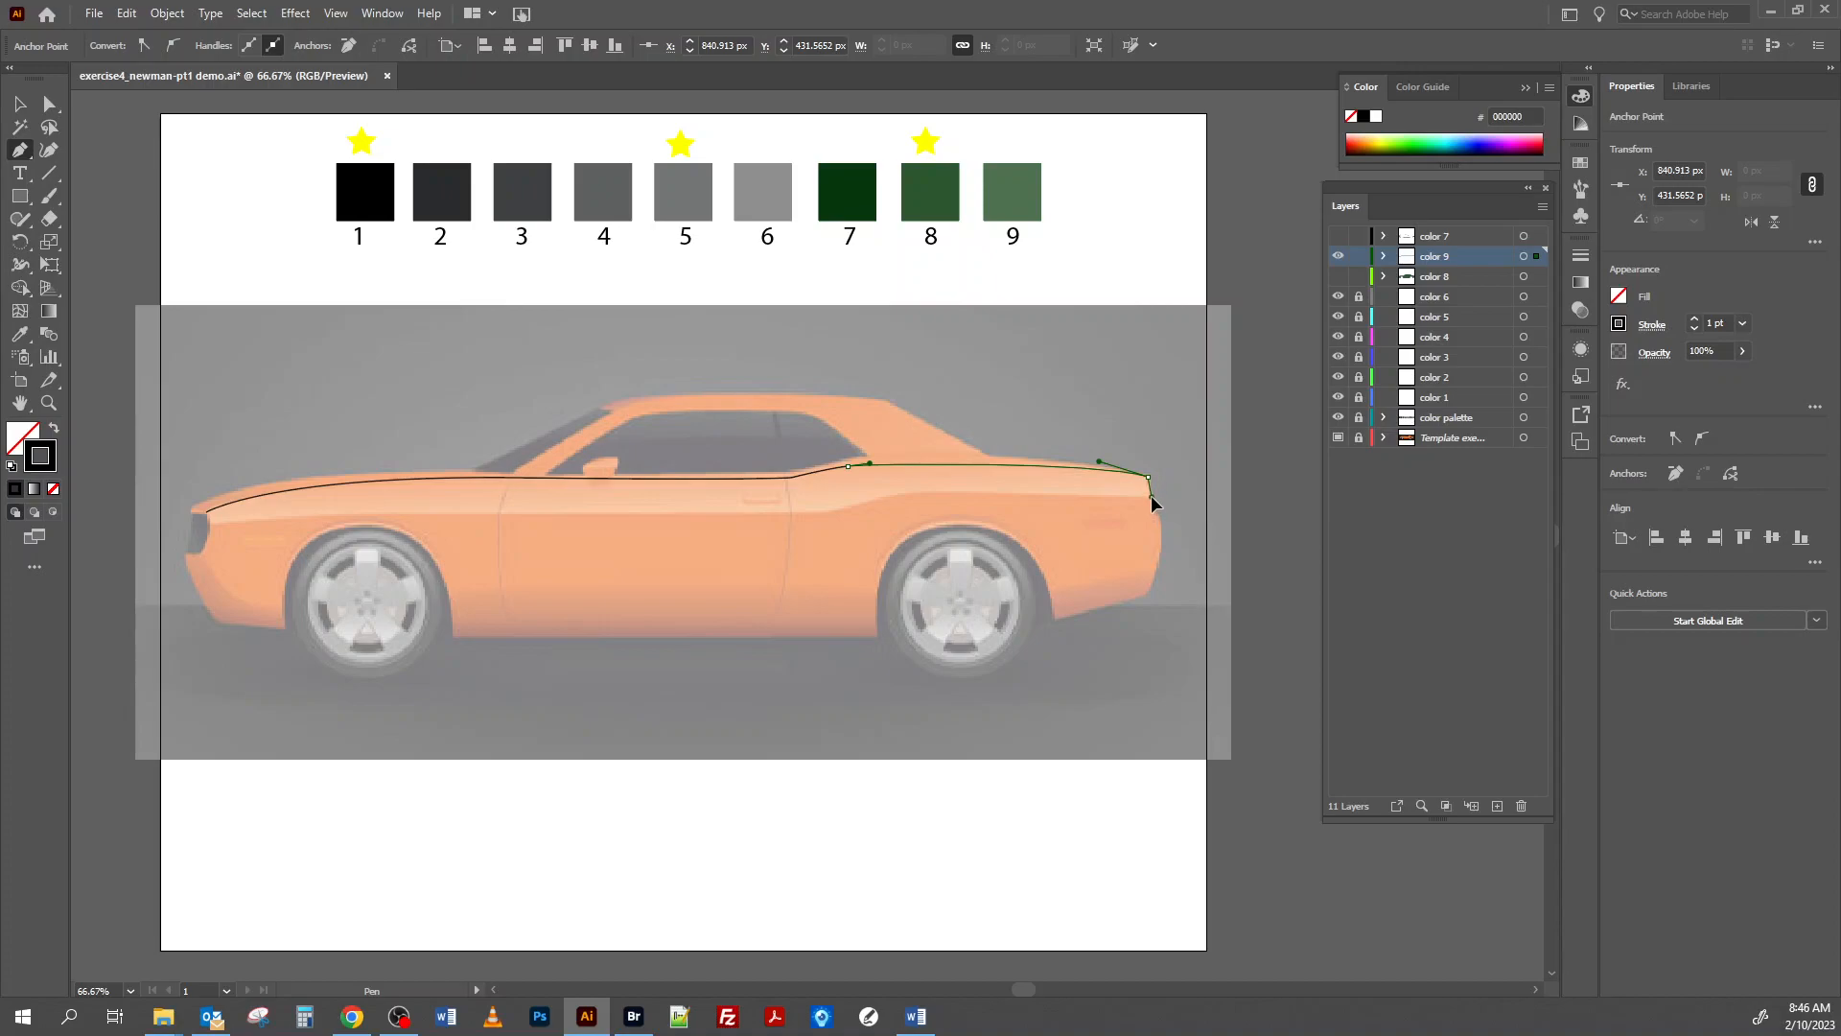
Trace the highlight's rear end and lower edge back to the headlight, close the path and deselect it.
{"action": "left_click_drag", "start_coordinate": [1149, 489], "coordinate": [1148, 498]}
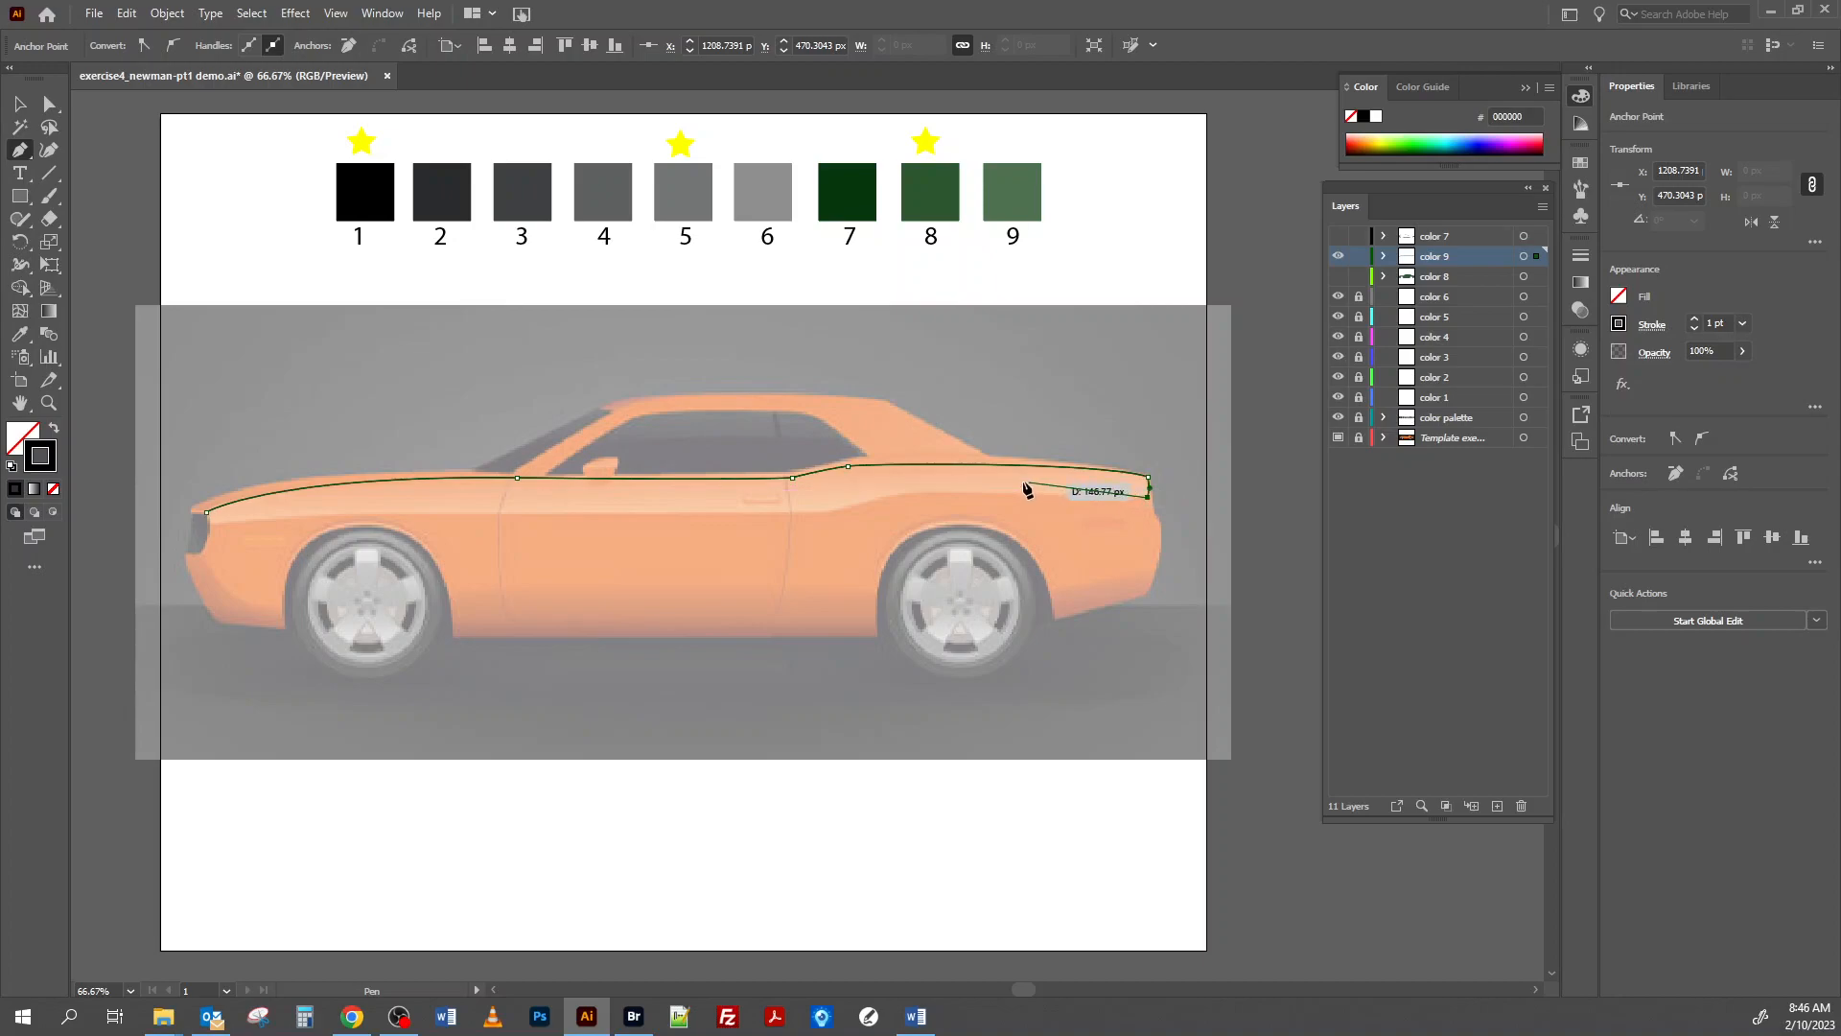
{"action": "left_click_drag", "start_coordinate": [901, 493], "coordinate": [788, 522]}
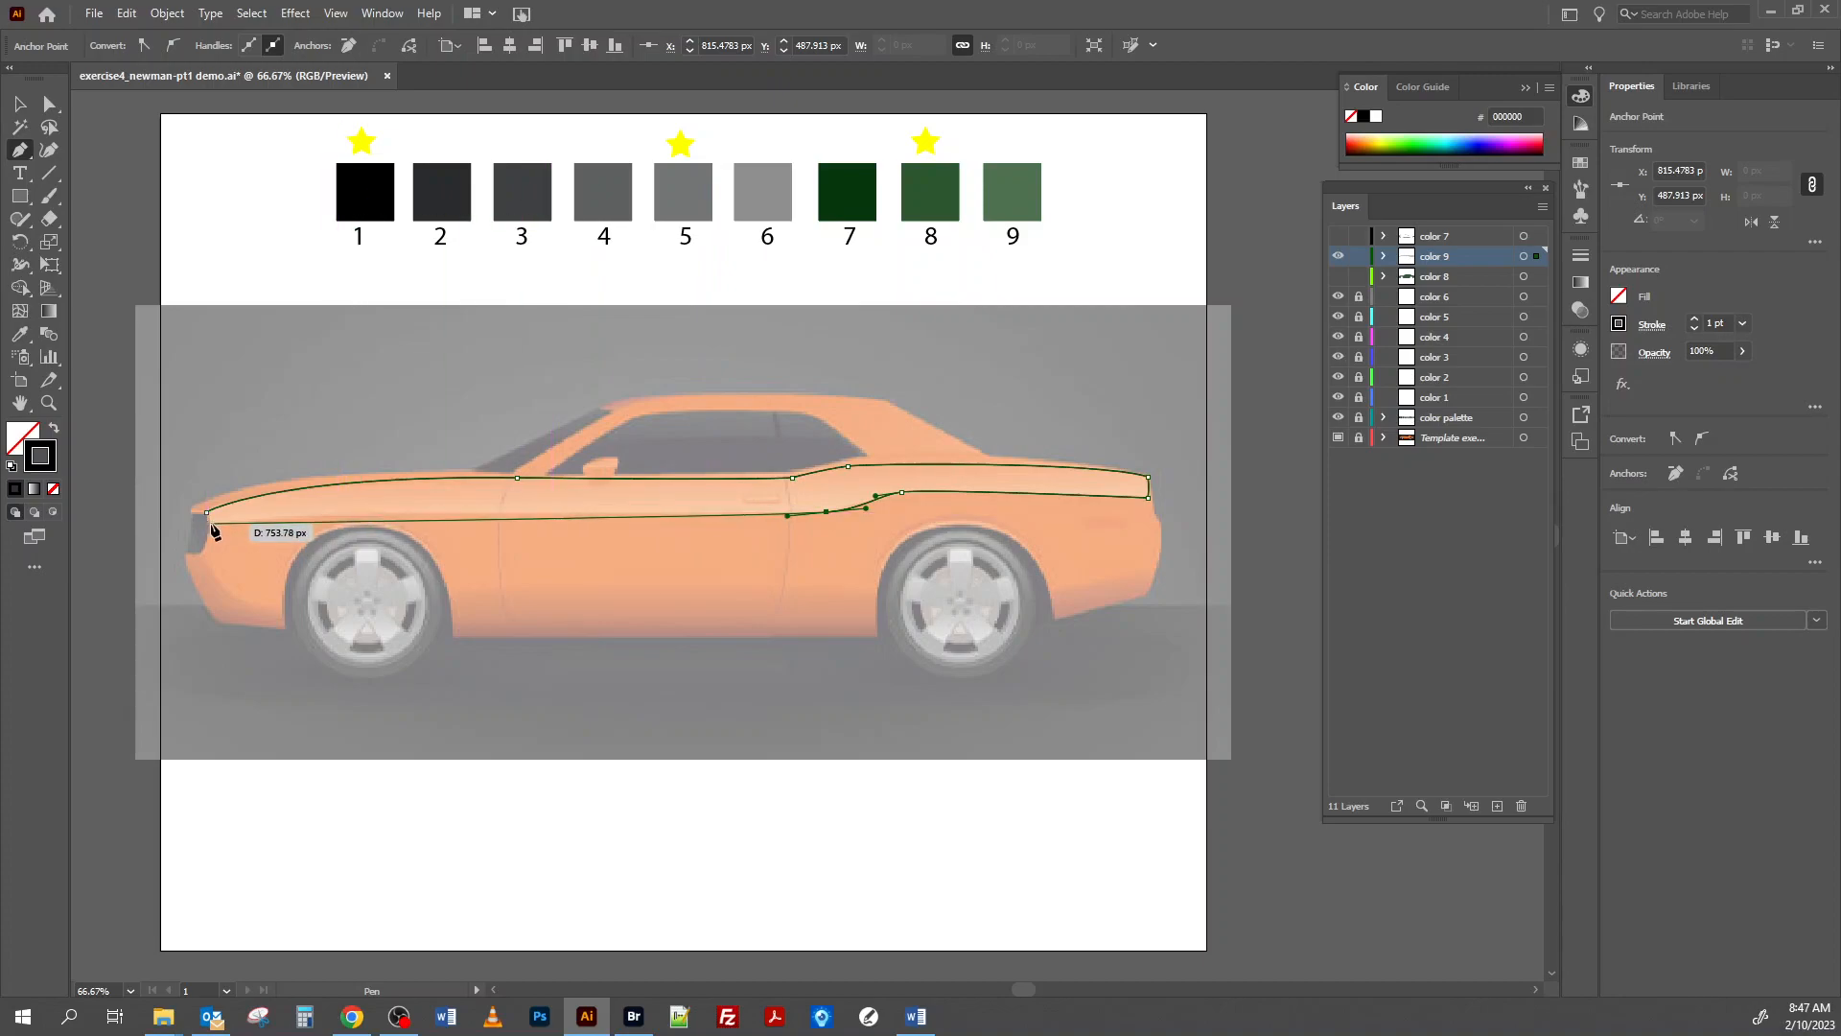
{"action": "mouse_move", "coordinate": [211, 525]}
{"action": "left_mouse_down"}
{"action": "mouse_move", "coordinate": [137, 546]}
{"action": "mouse_move", "coordinate": [149, 525]}
{"action": "mouse_move", "coordinate": [208, 522]}
{"action": "left_mouse_up"}
{"action": "left_click", "coordinate": [206, 513]}
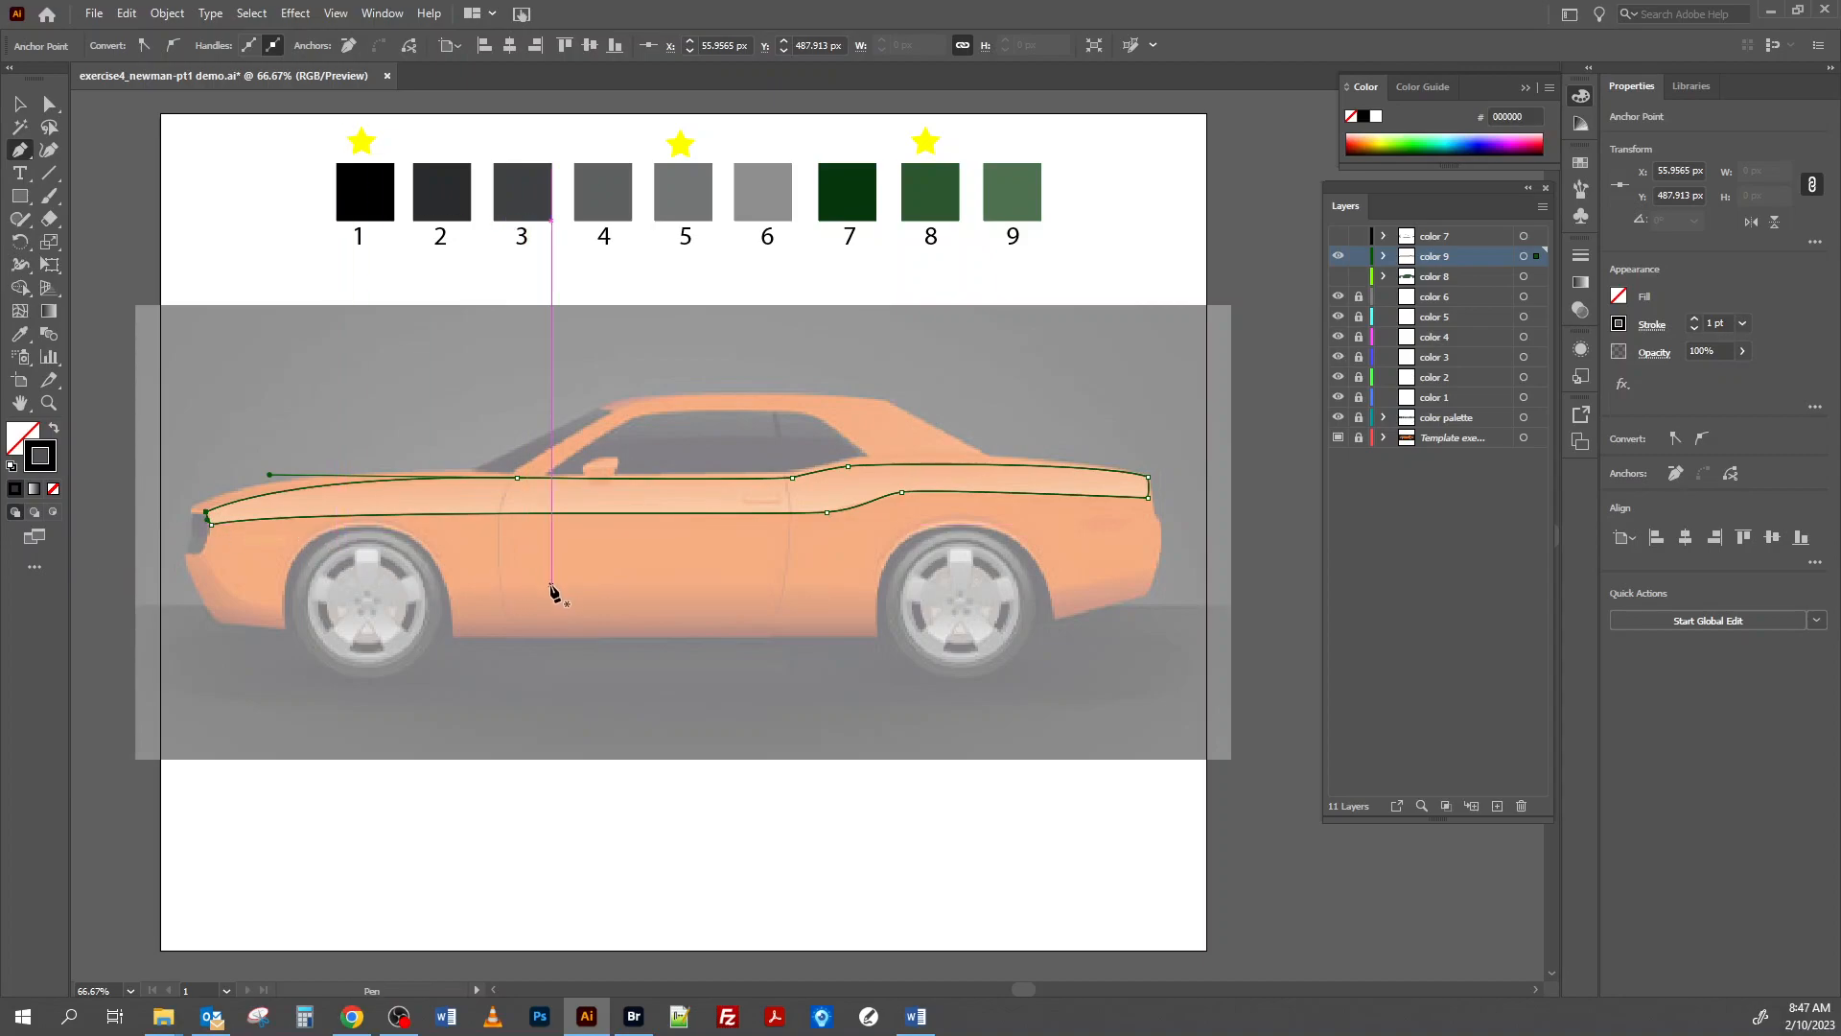
{"action": "left_click", "coordinate": [553, 584], "text": "ctrl"}
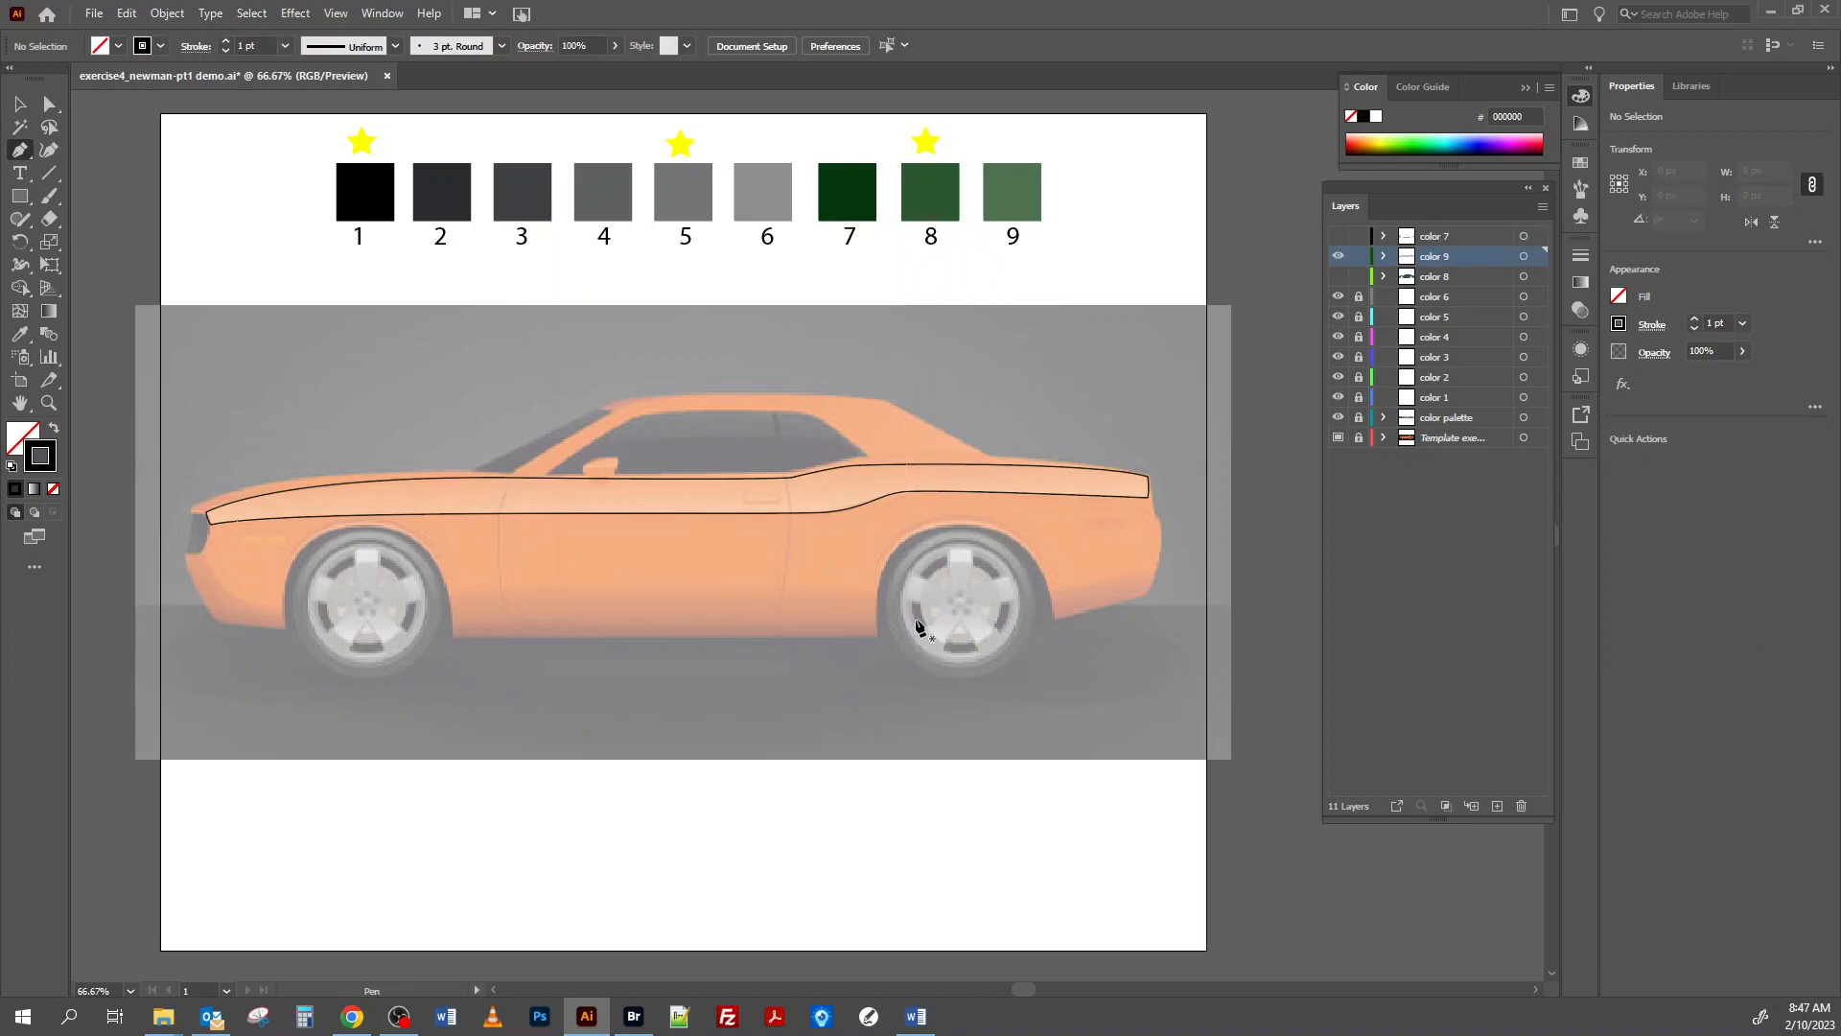
Add an anchor point midway along the side highlight's short front edge beside the headlight.
{"action": "left_click", "coordinate": [45, 405]}
{"action": "left_click", "coordinate": [232, 527]}
{"action": "left_click", "coordinate": [821, 538]}
{"action": "left_click", "coordinate": [761, 533]}
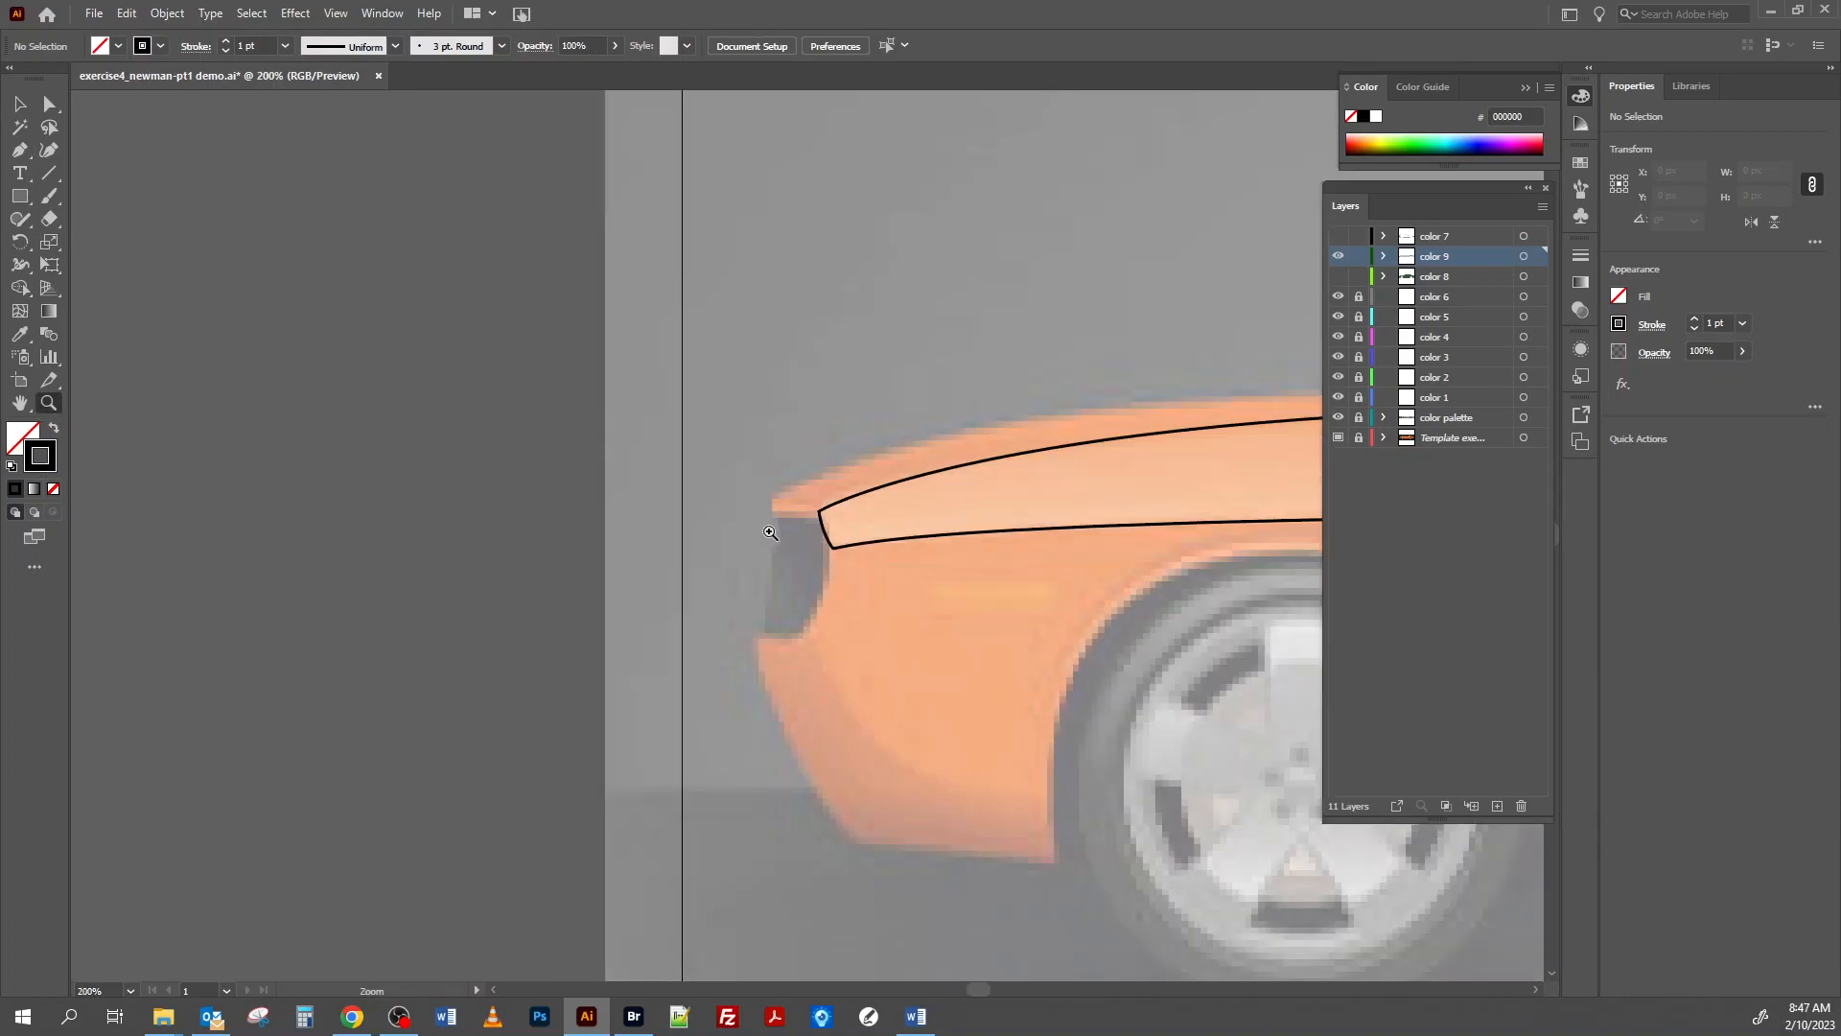
{"action": "left_click_drag", "start_coordinate": [19, 151], "coordinate": [84, 146]}
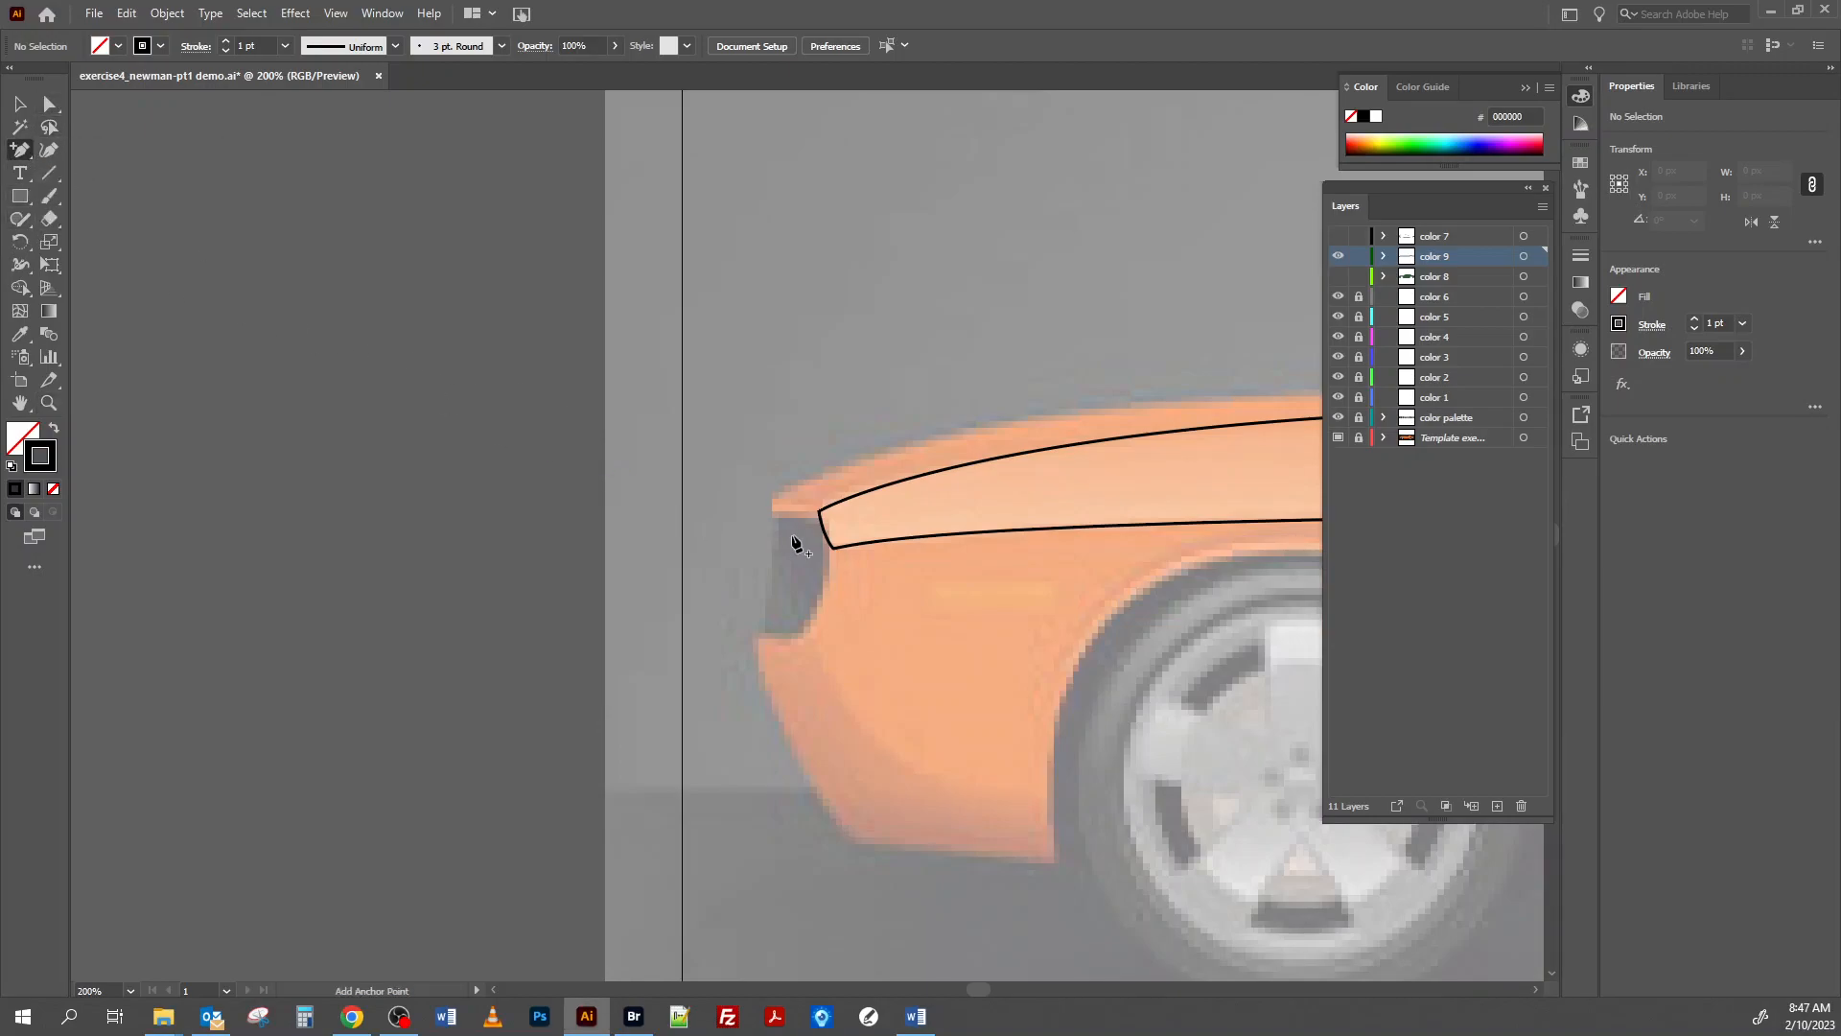
{"action": "left_click", "coordinate": [823, 528]}
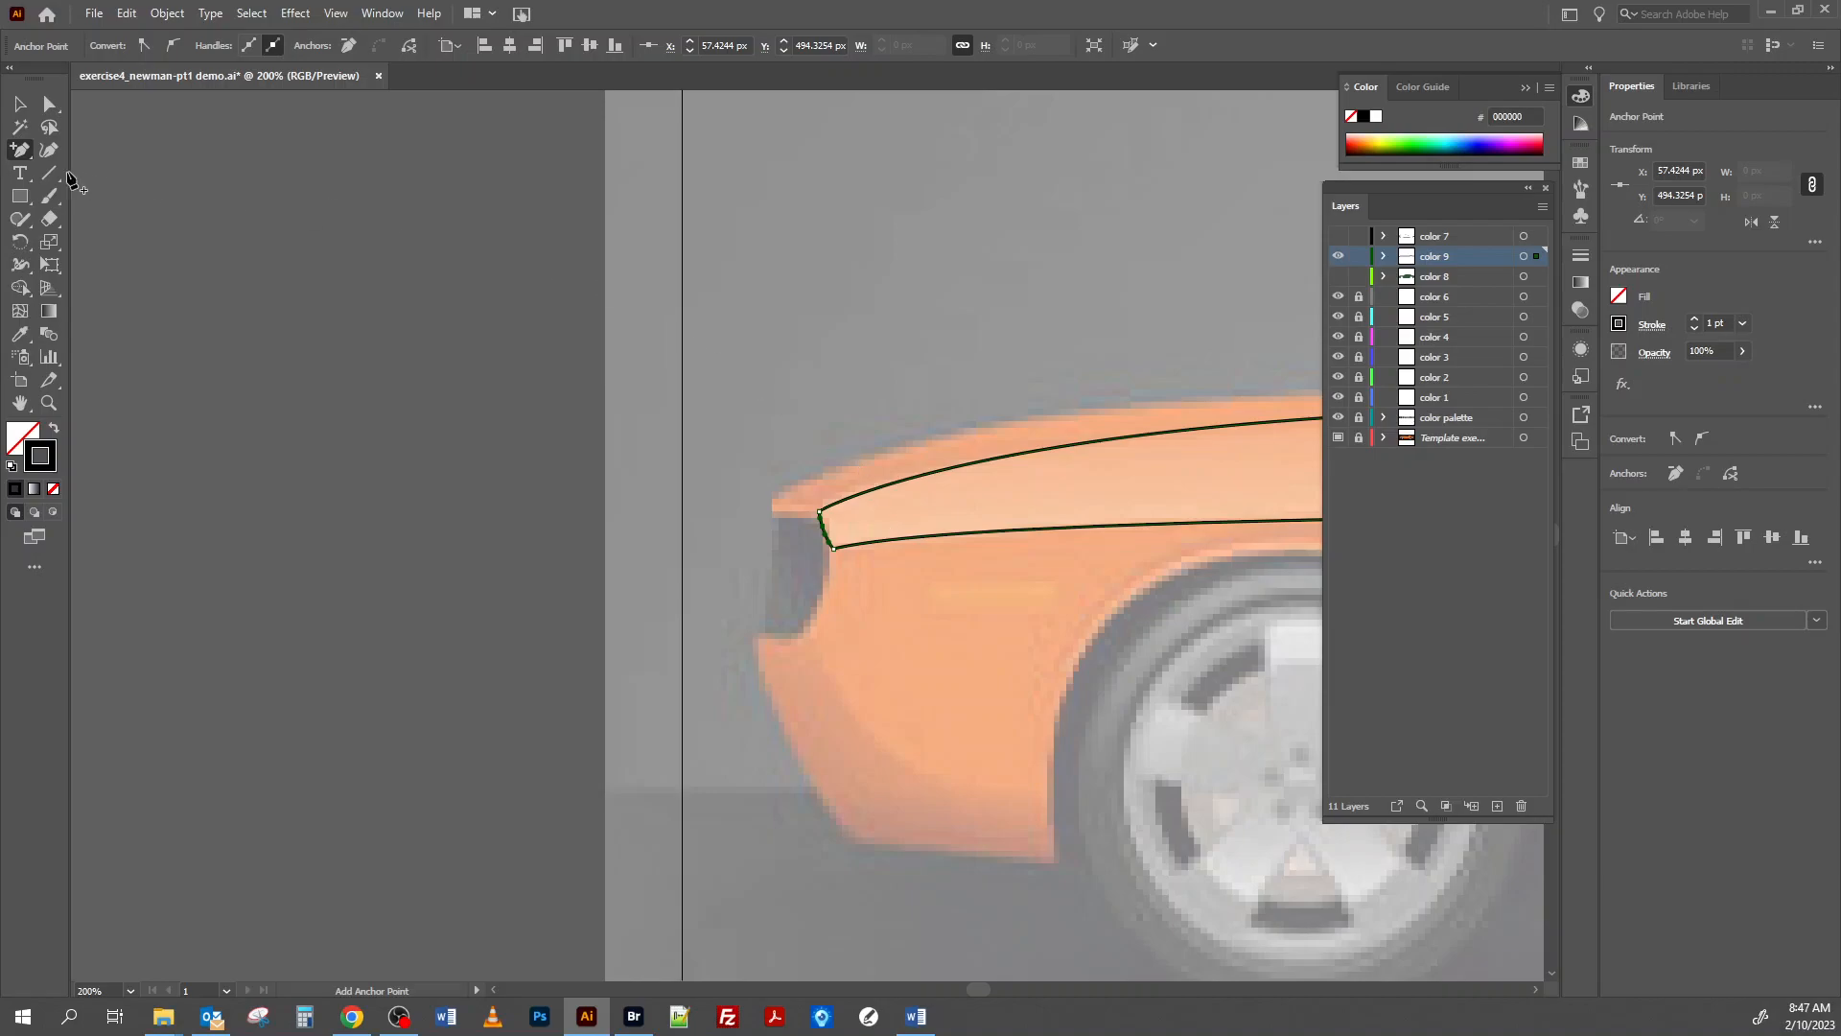
Reposition the highlight's three front anchor points with the Direct Selection tool to follow the headlight's curve, and deselect the path.
{"action": "left_click", "coordinate": [50, 107]}
{"action": "left_click_drag", "start_coordinate": [824, 528], "coordinate": [828, 526]}
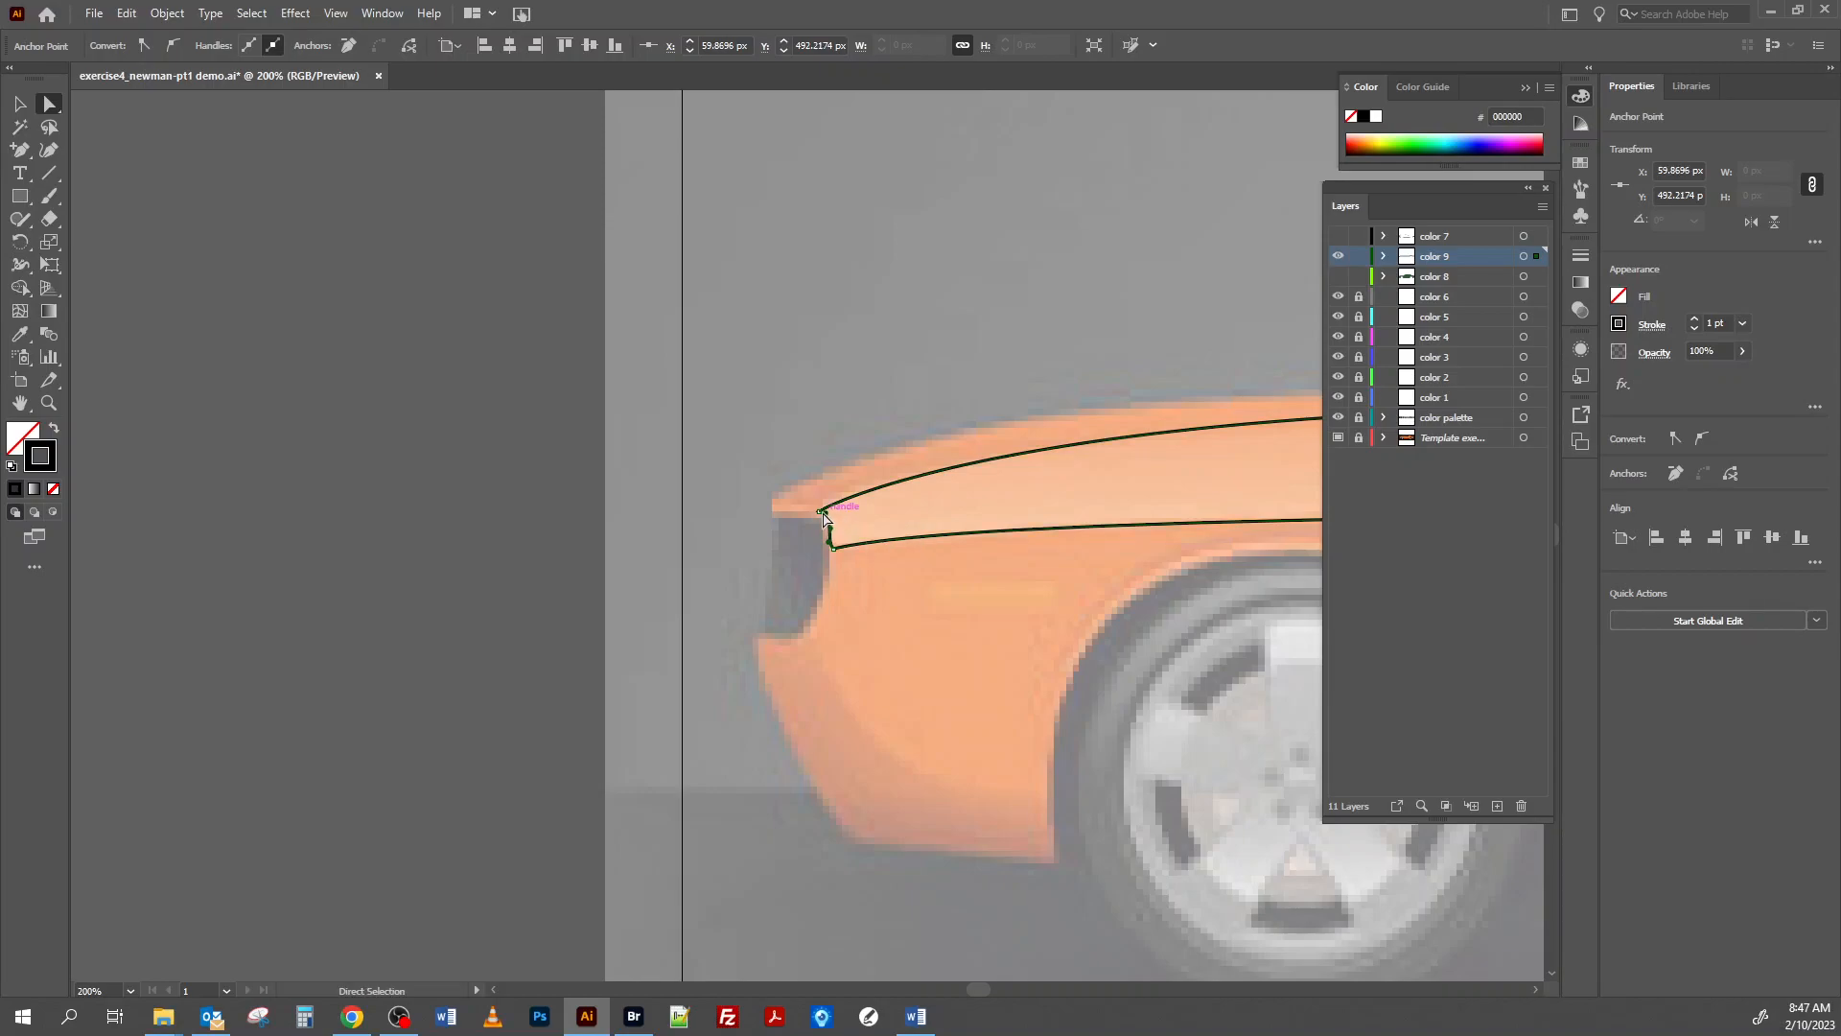
{"action": "left_click", "coordinate": [820, 511]}
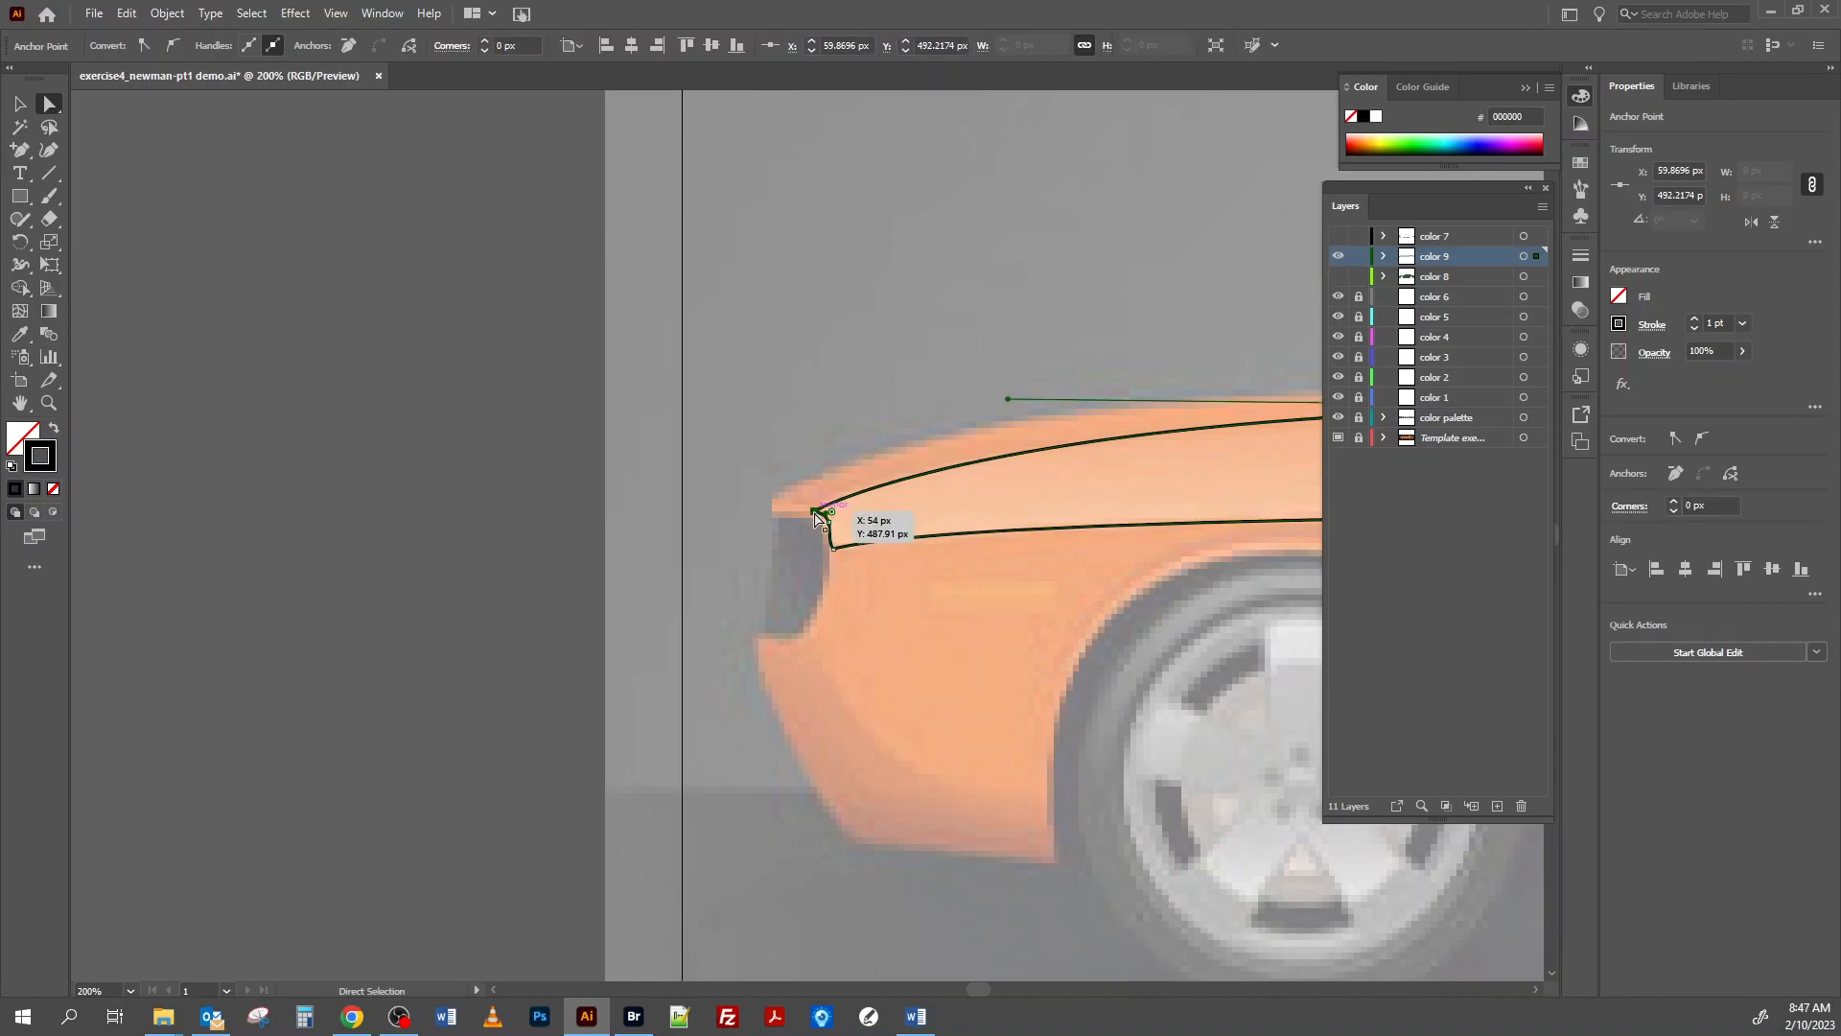
{"action": "left_click_drag", "start_coordinate": [833, 549], "coordinate": [828, 548]}
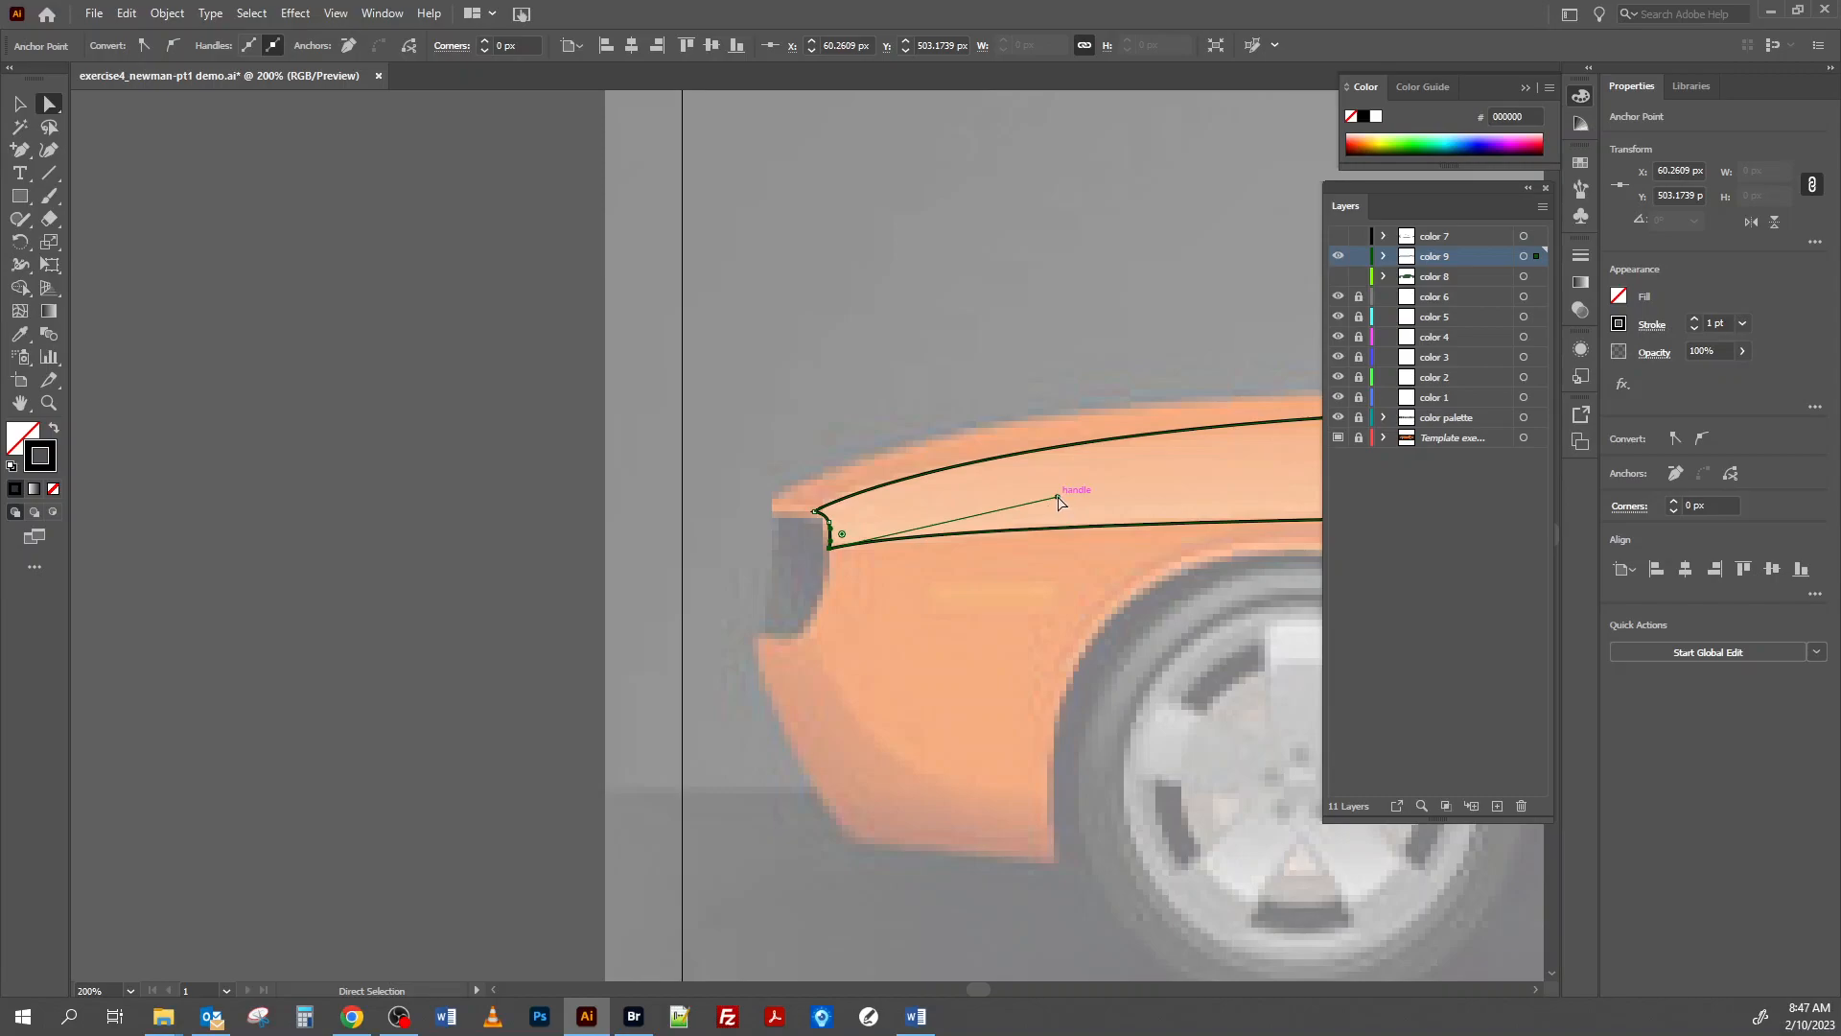
{"action": "left_click", "coordinate": [450, 383]}
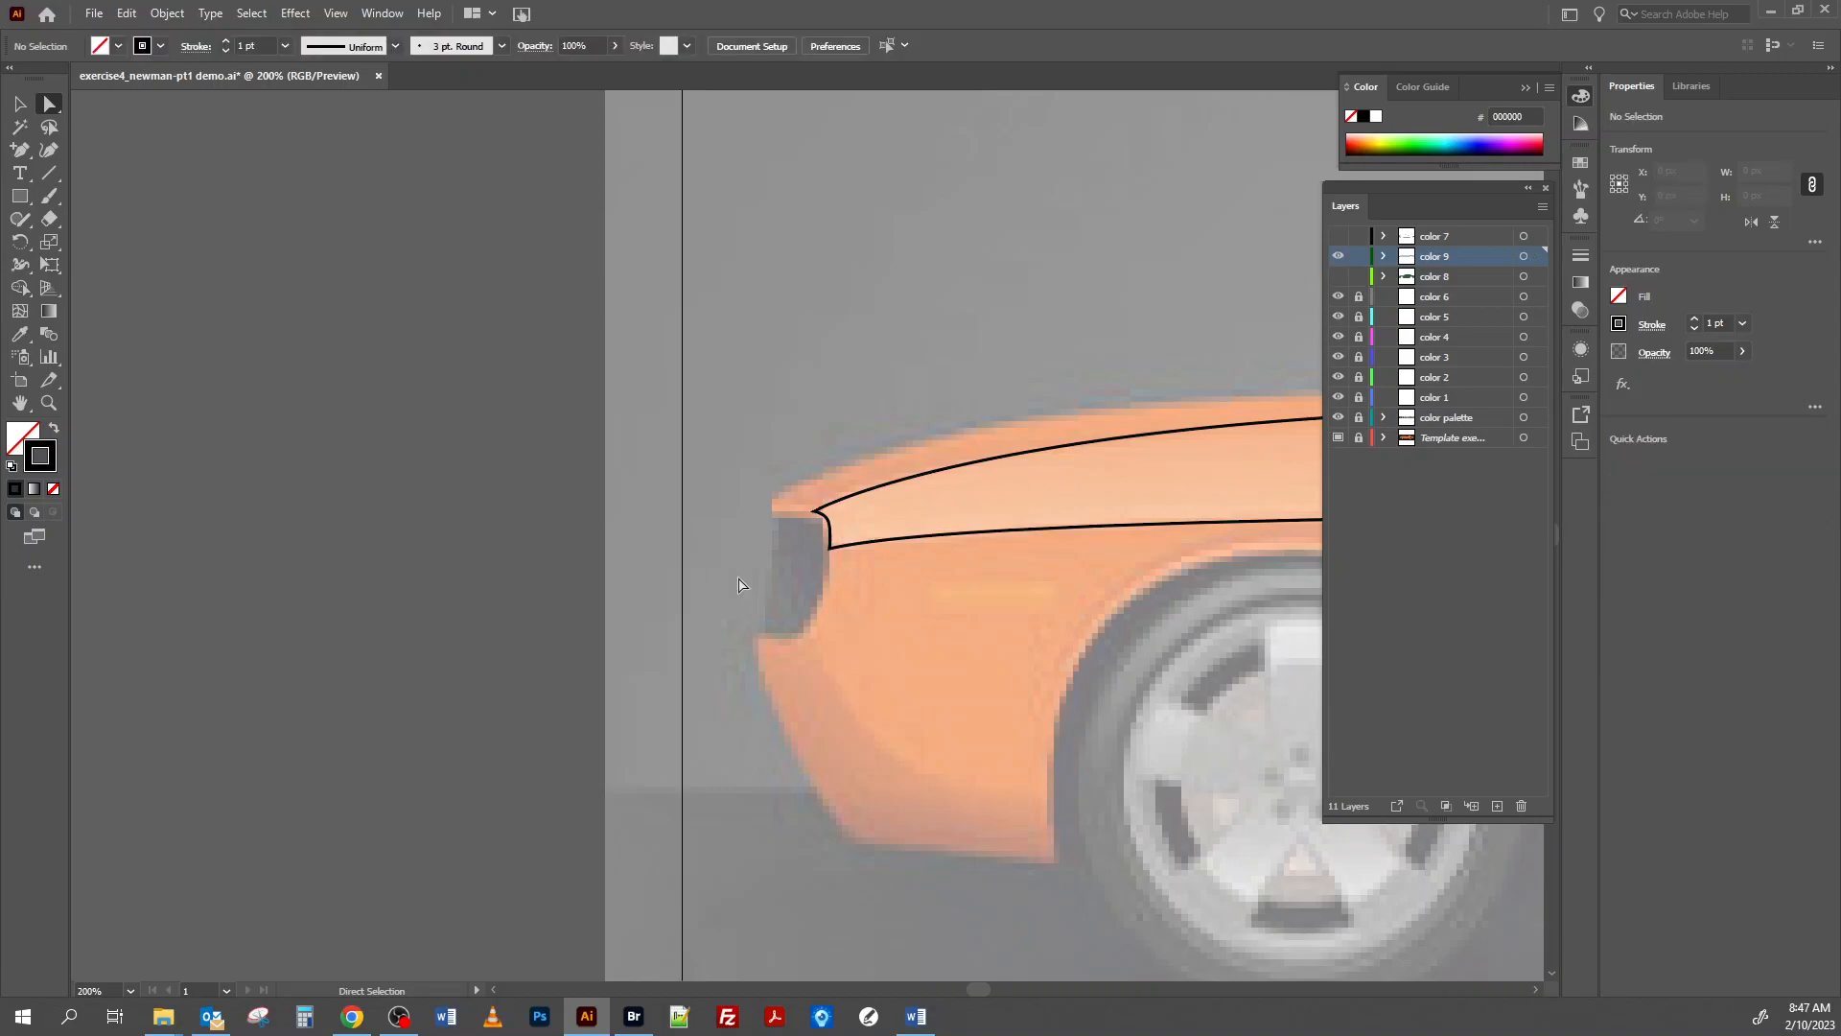
Trace the lighter upper part of the side mirror with the Pen tool as a closed shape about 42 px wide.
{"action": "key", "text": "ctrl+minus"}
{"action": "key", "text": "ctrl+minus"}
{"action": "key", "text": "ctrl+minus"}
{"action": "key", "text": "ctrl+minus"}
{"action": "key", "text": "ctrl+minus"}
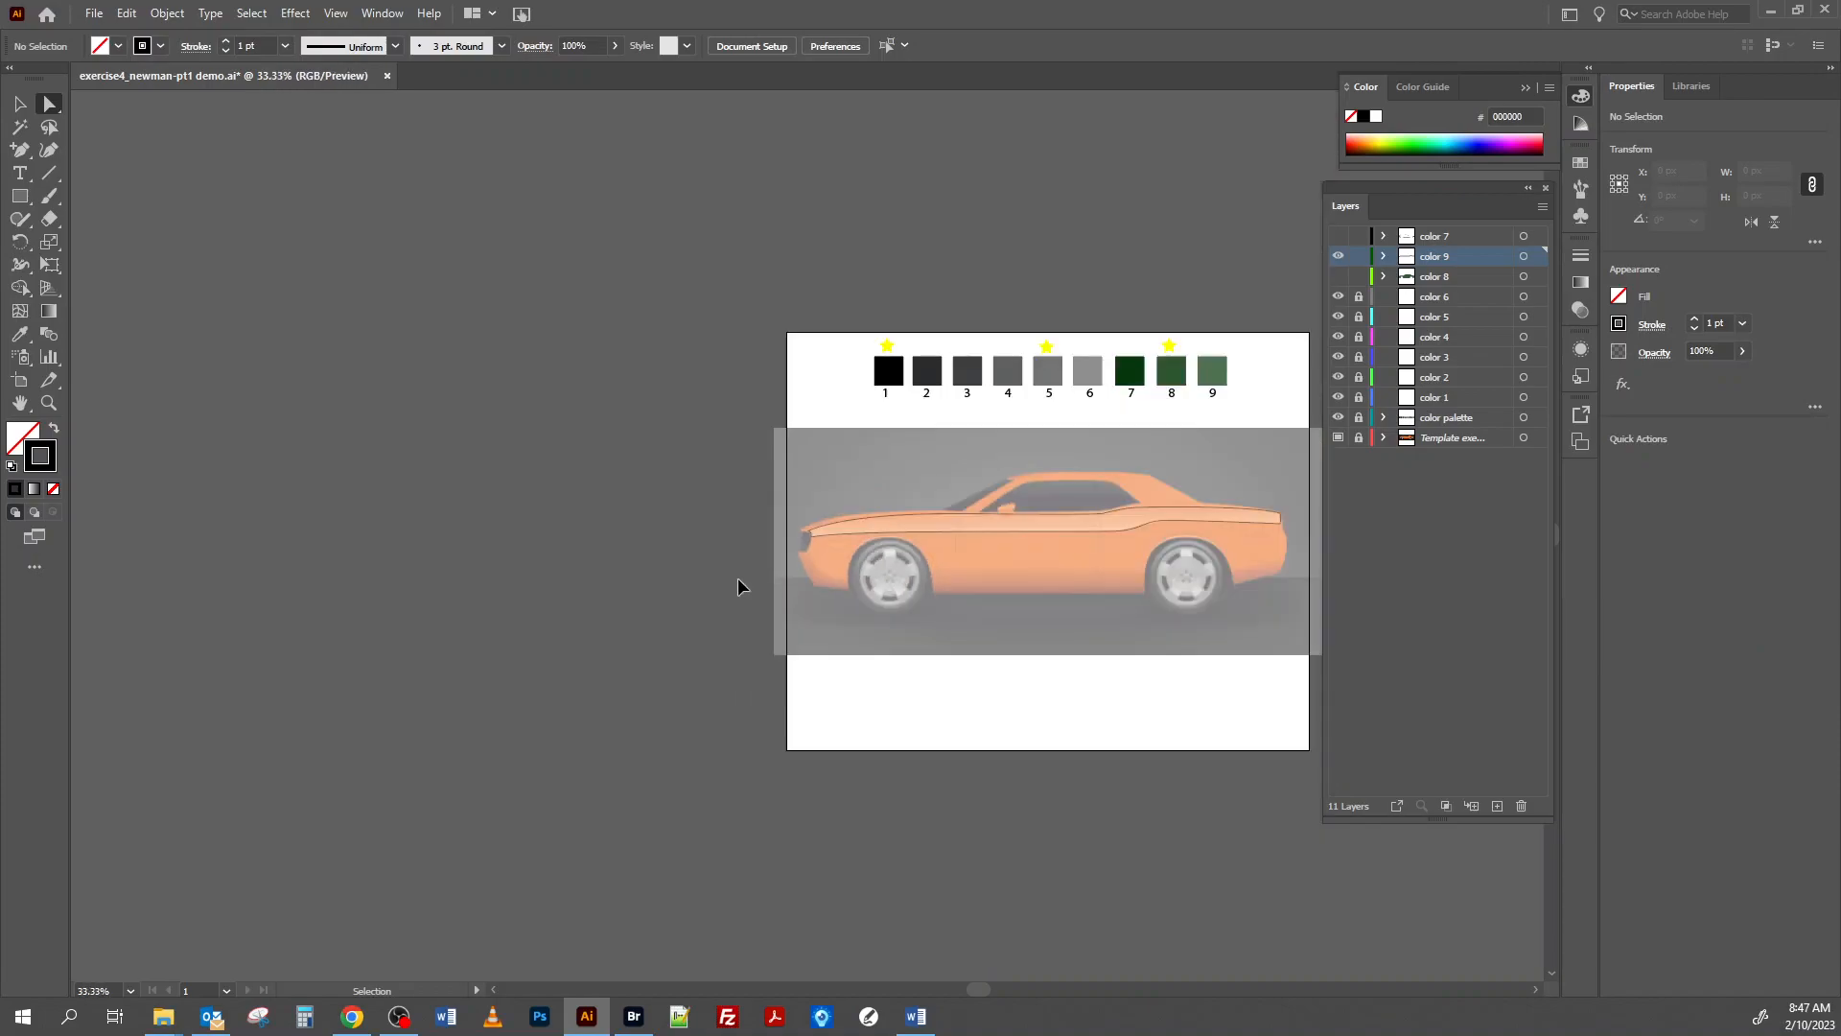
{"action": "key", "text": "space"}
{"action": "left_click_drag", "start_coordinate": [1056, 539], "coordinate": [728, 600]}
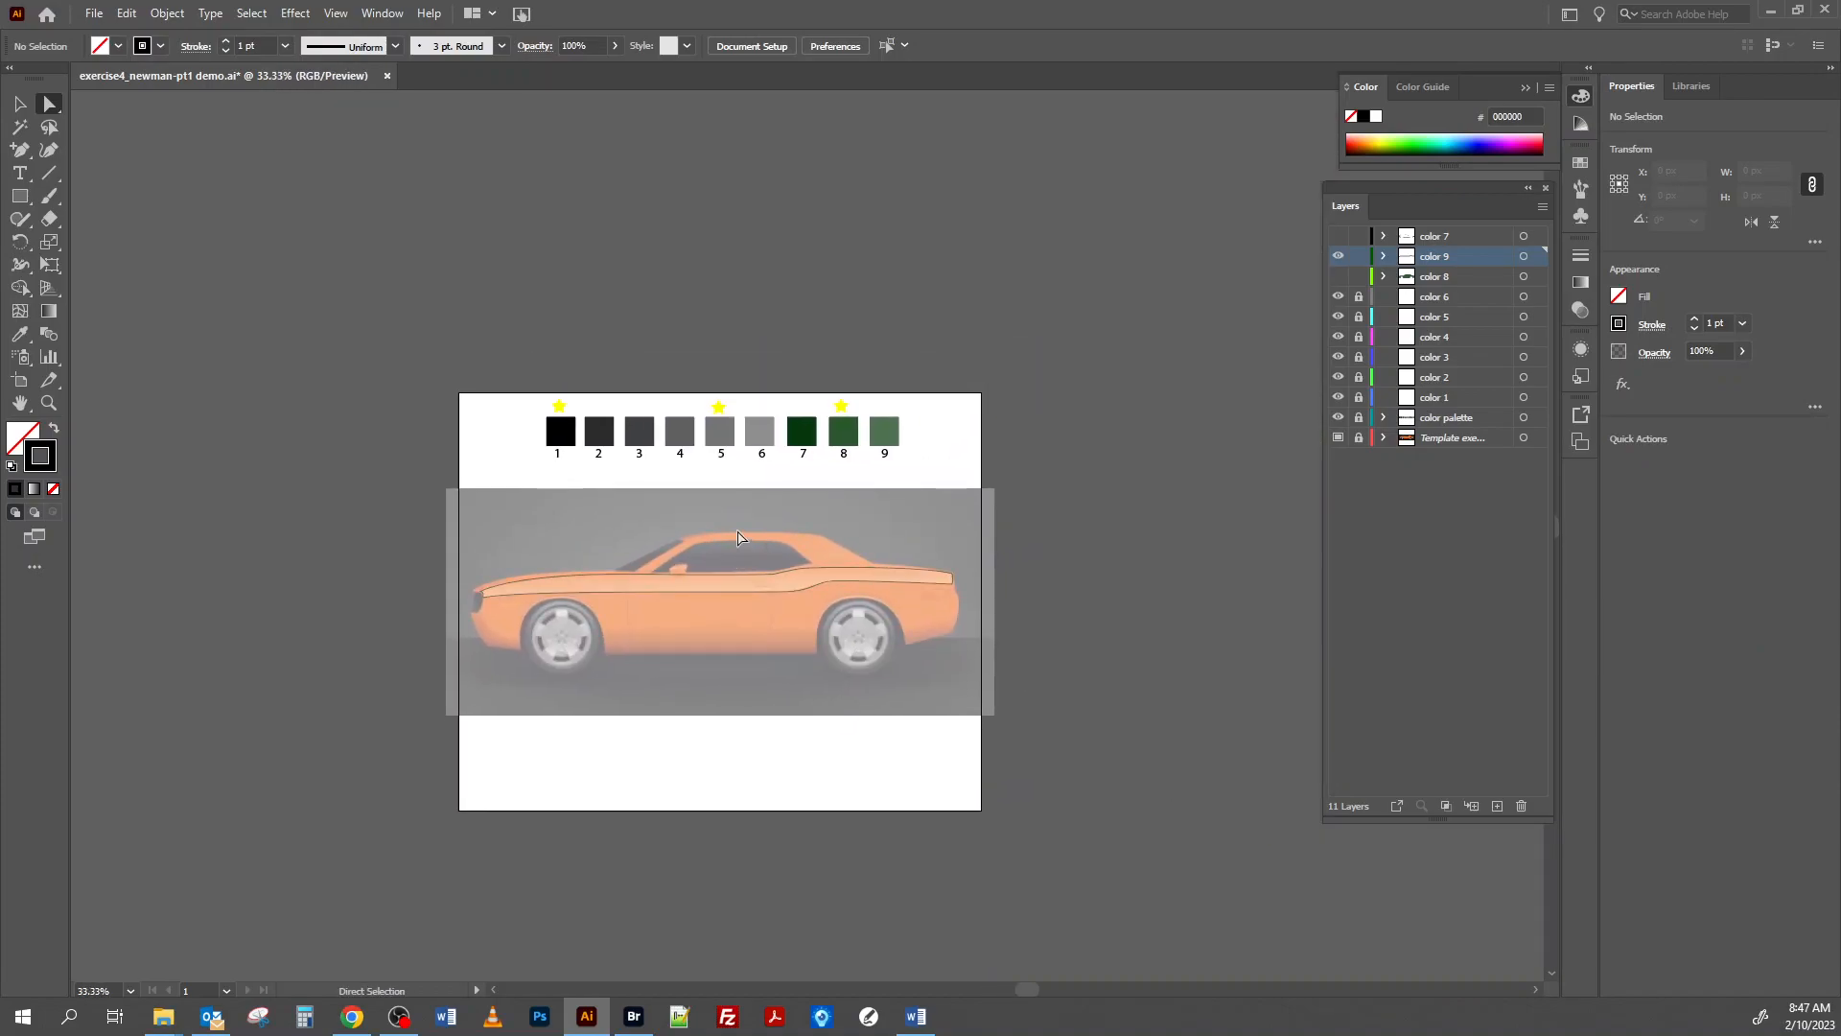
{"action": "key", "text": "ctrl+plus"}
{"action": "key", "text": "ctrl+plus"}
{"action": "key", "text": "ctrl+plus"}
{"action": "key", "text": "ctrl+plus"}
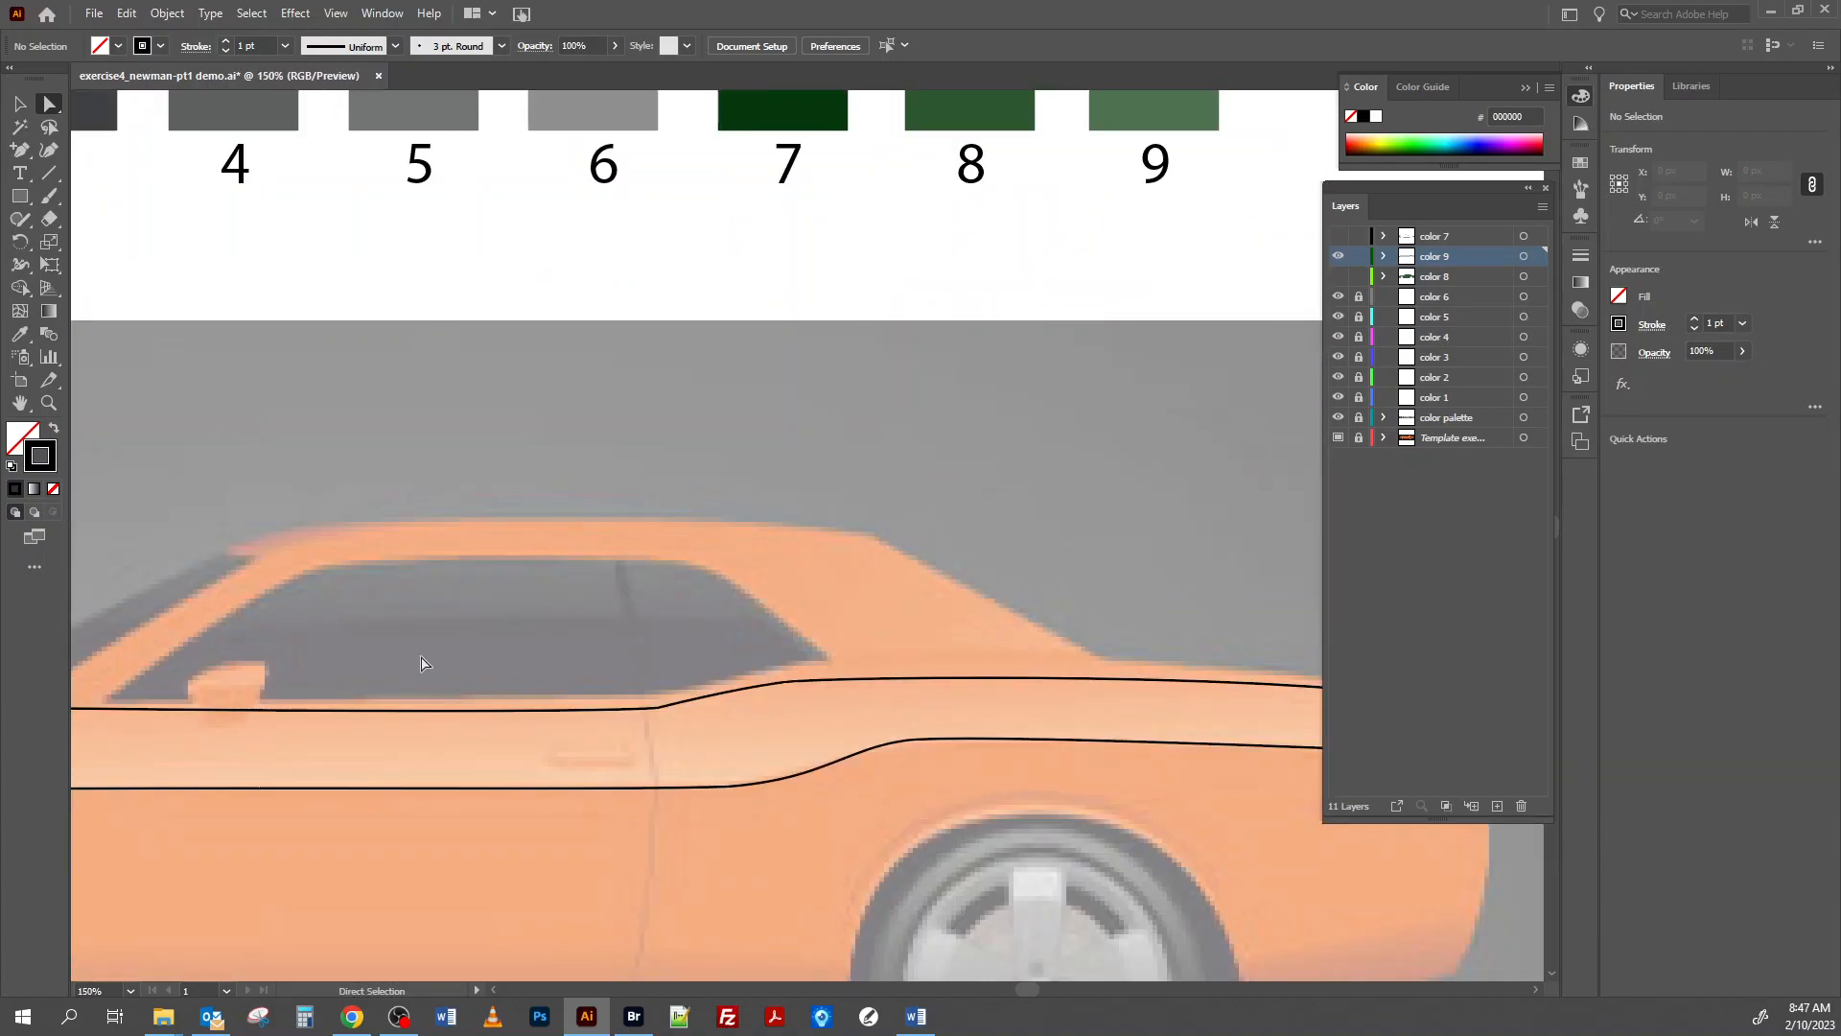
{"action": "key", "text": "space"}
{"action": "left_click_drag", "start_coordinate": [329, 687], "coordinate": [834, 728]}
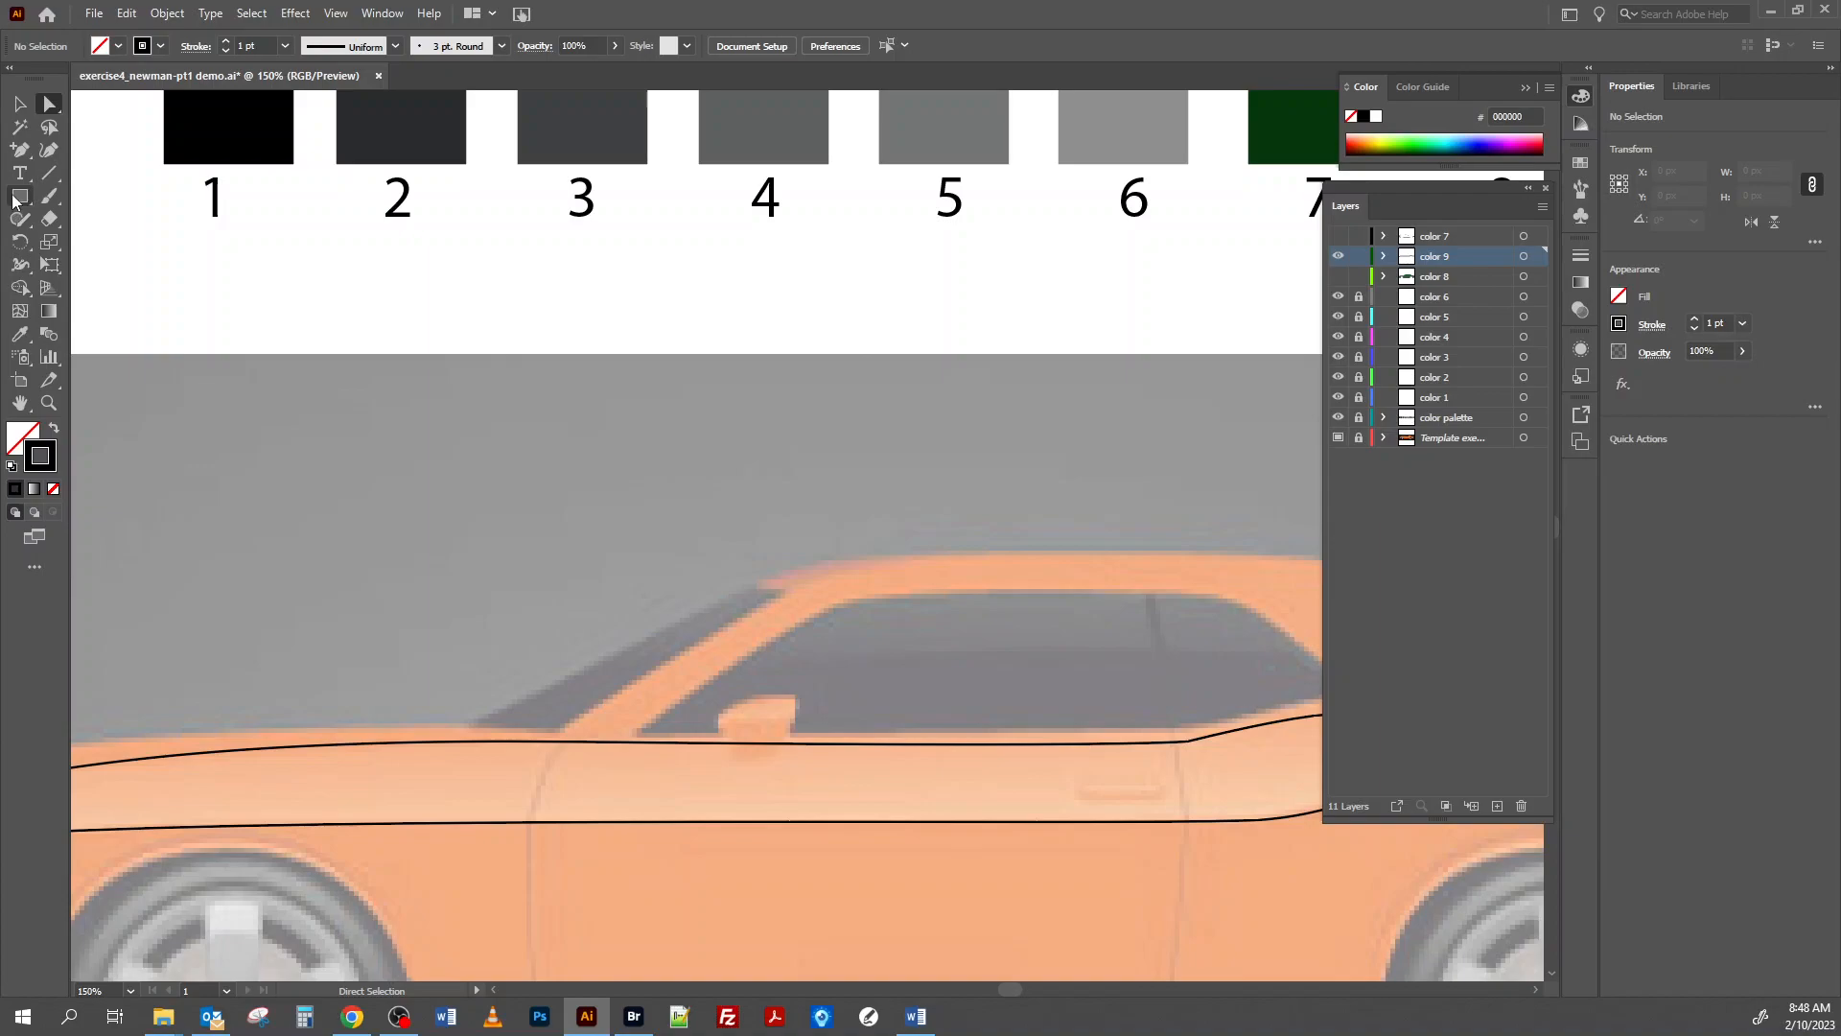
{"action": "left_click_drag", "start_coordinate": [19, 153], "coordinate": [77, 150]}
{"action": "key", "text": "ctrl+equal"}
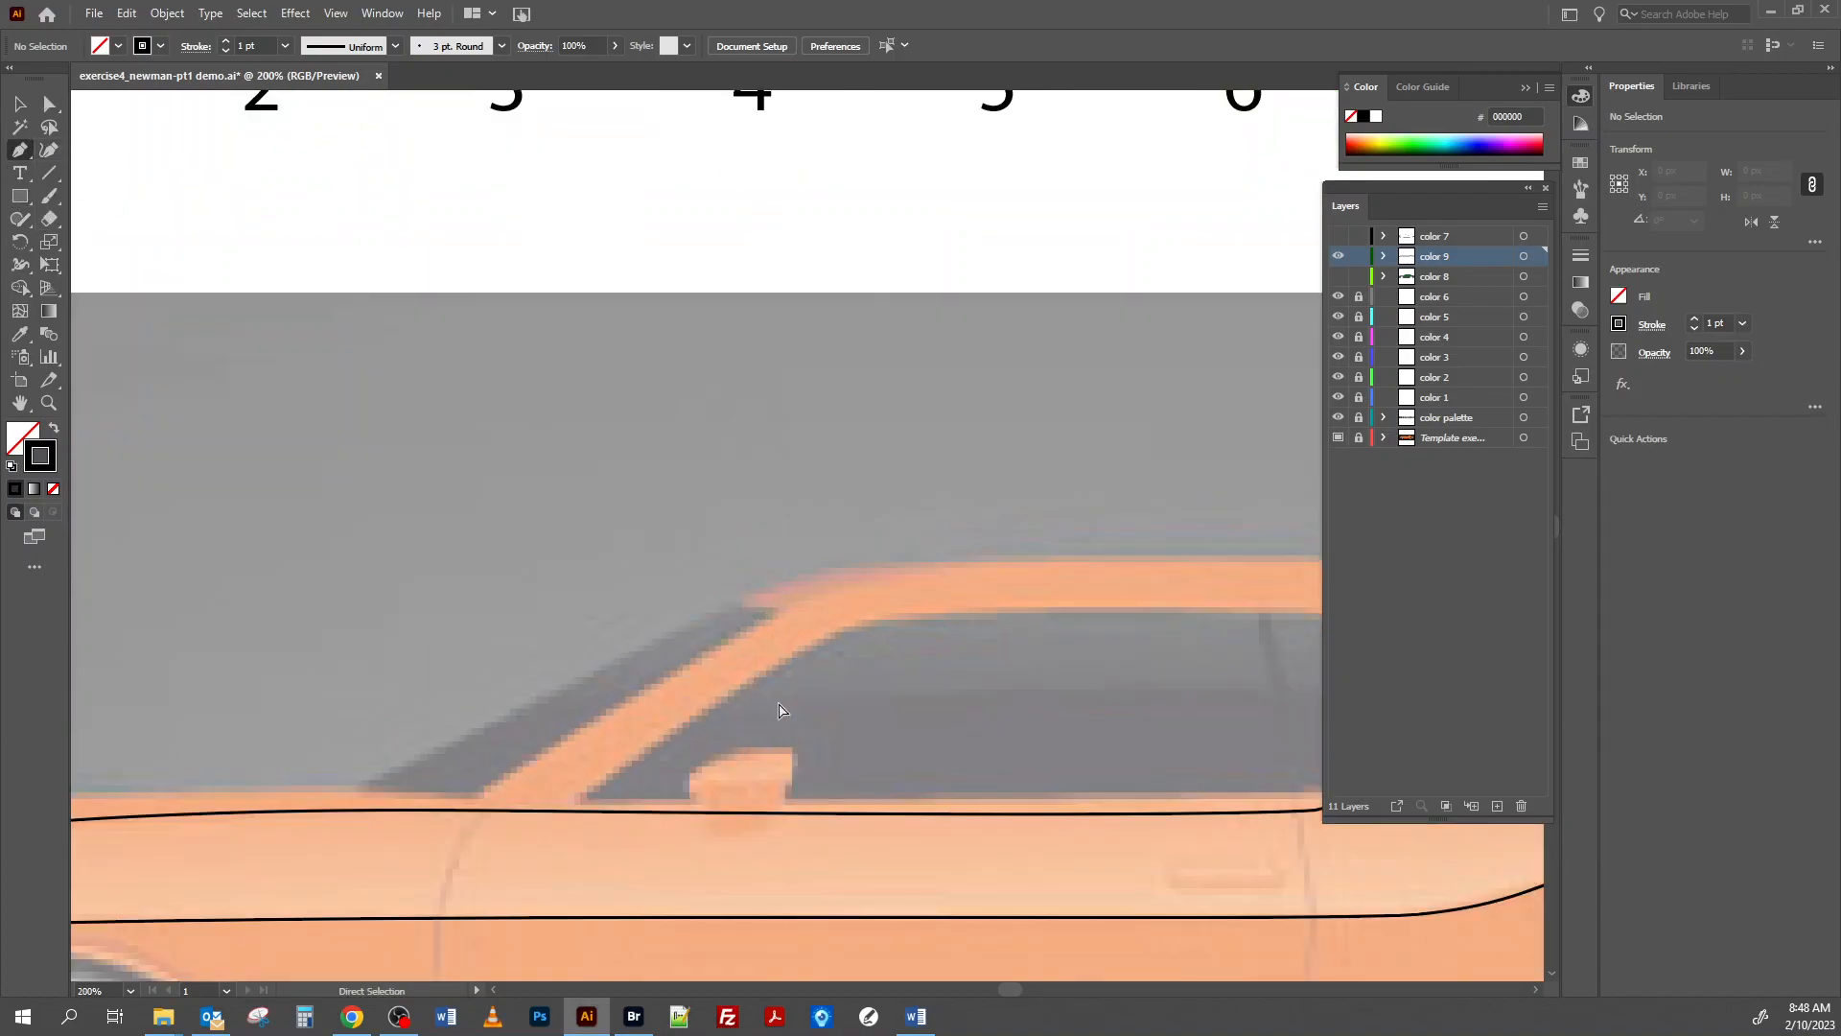
{"action": "key", "text": "ctrl+equal"}
{"action": "key", "text": "ctrl+equal"}
{"action": "key", "text": "space"}
{"action": "left_click_drag", "start_coordinate": [788, 792], "coordinate": [773, 481]}
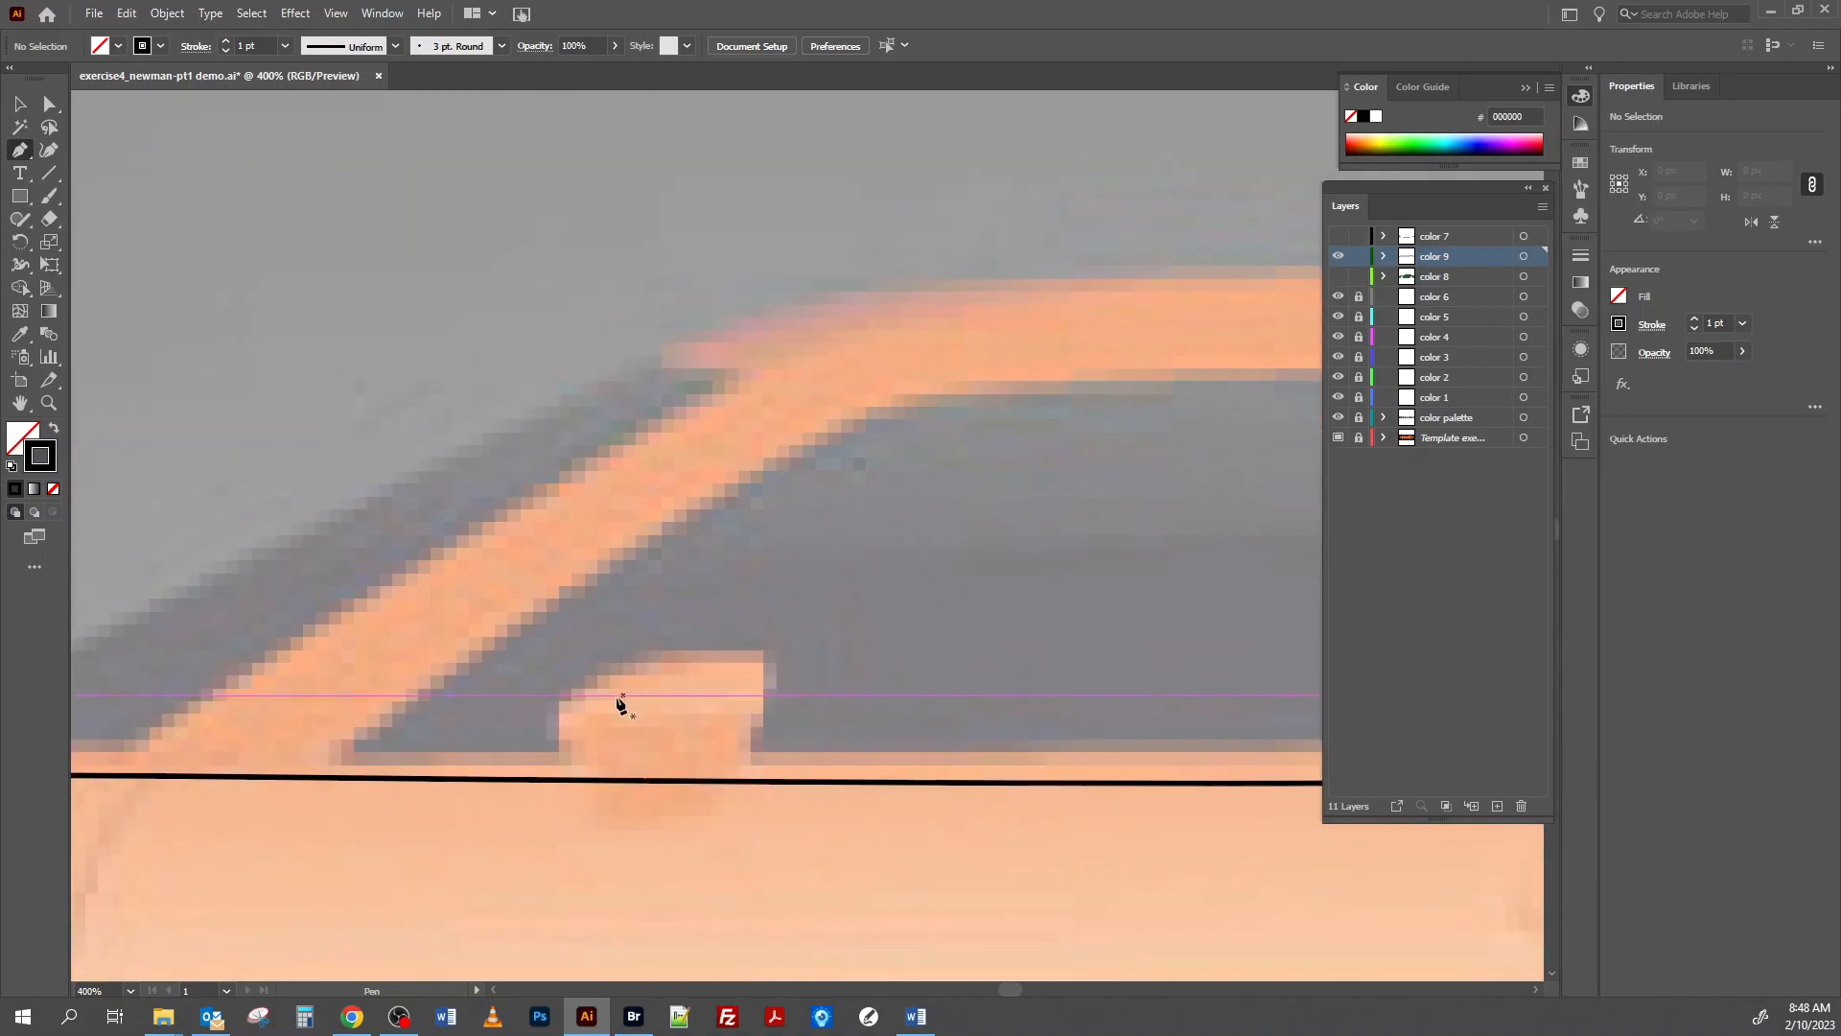
{"action": "left_click", "coordinate": [558, 716]}
{"action": "left_click_drag", "start_coordinate": [661, 658], "coordinate": [696, 660]}
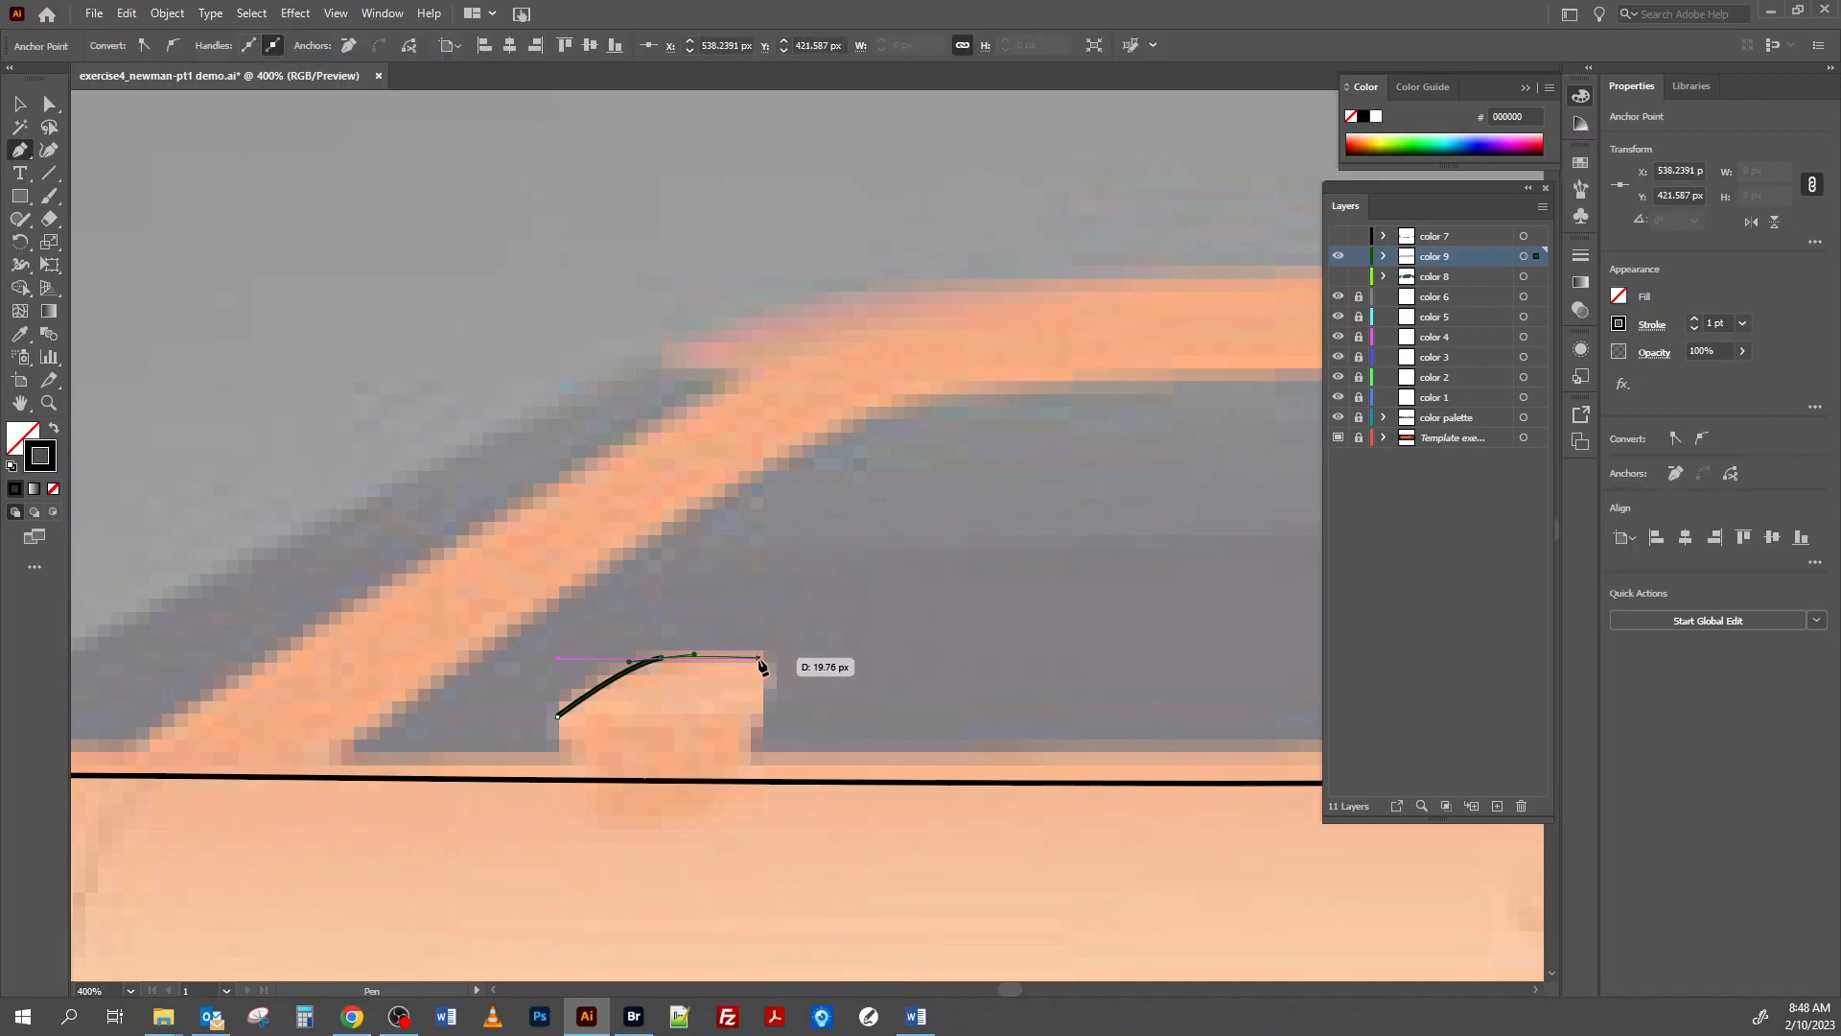
{"action": "left_click", "coordinate": [762, 658]}
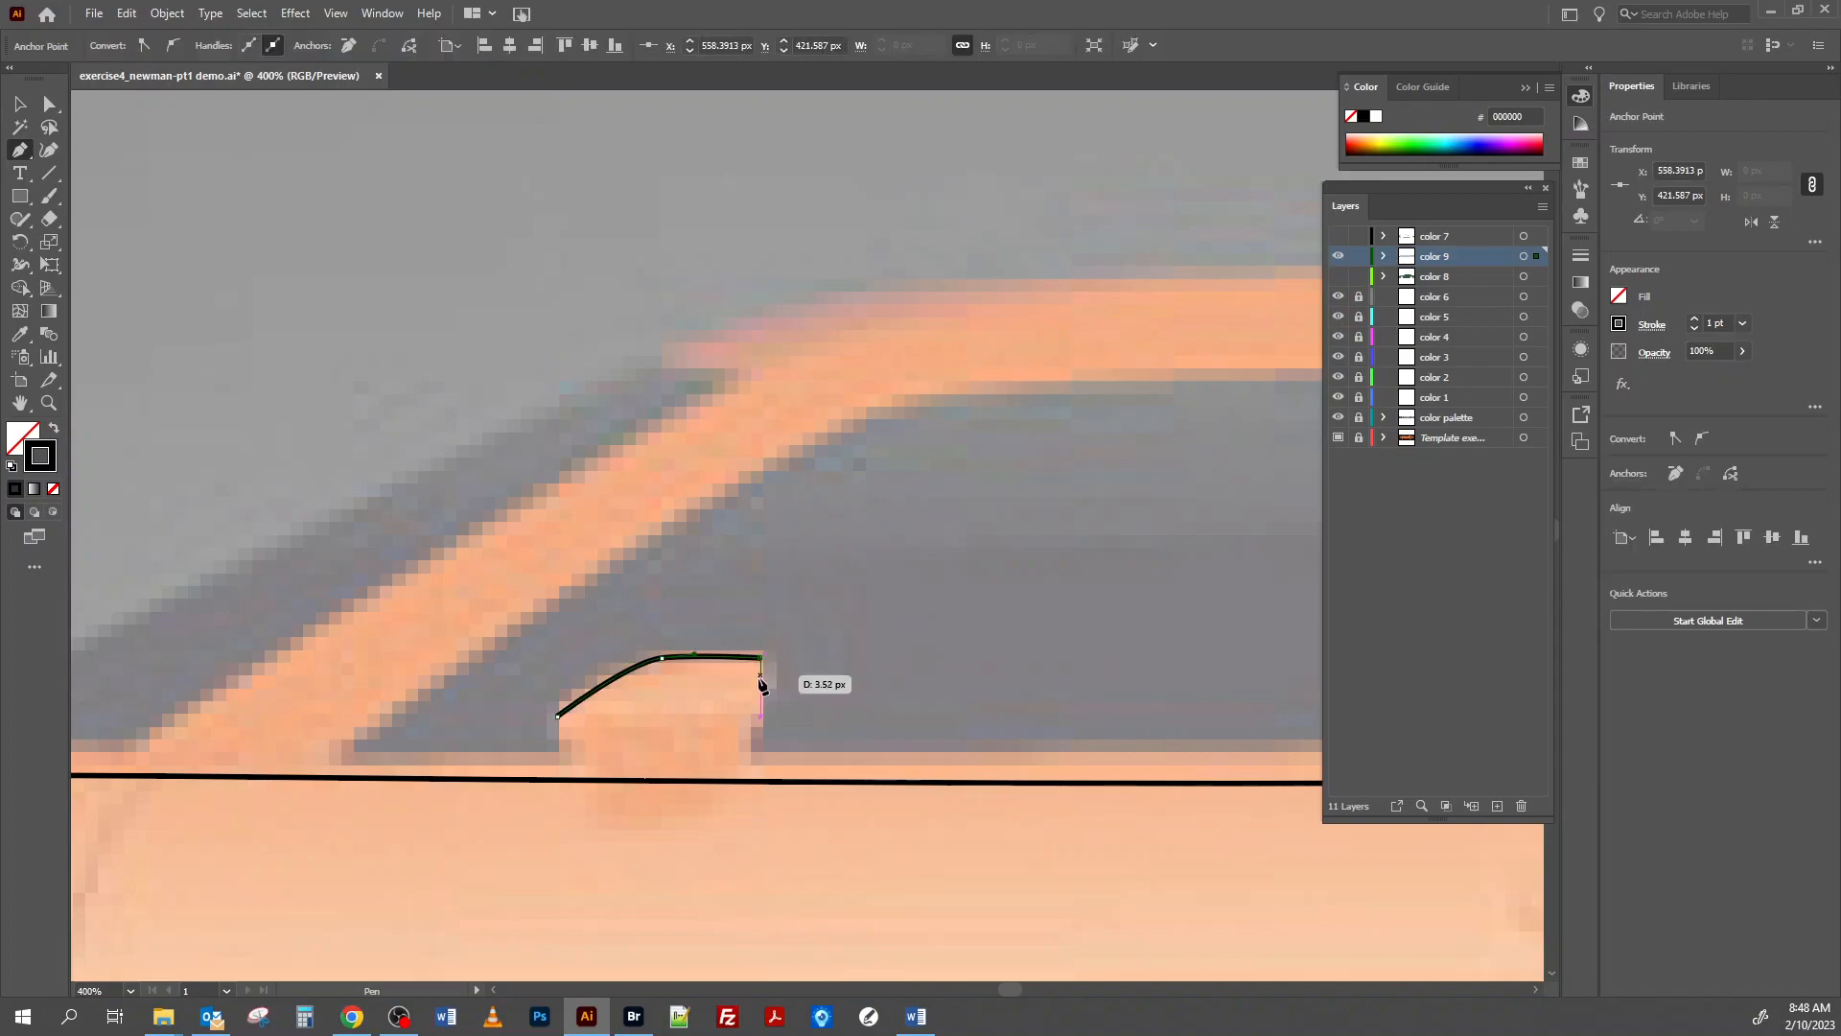
{"action": "left_click_drag", "start_coordinate": [753, 725], "coordinate": [742, 731]}
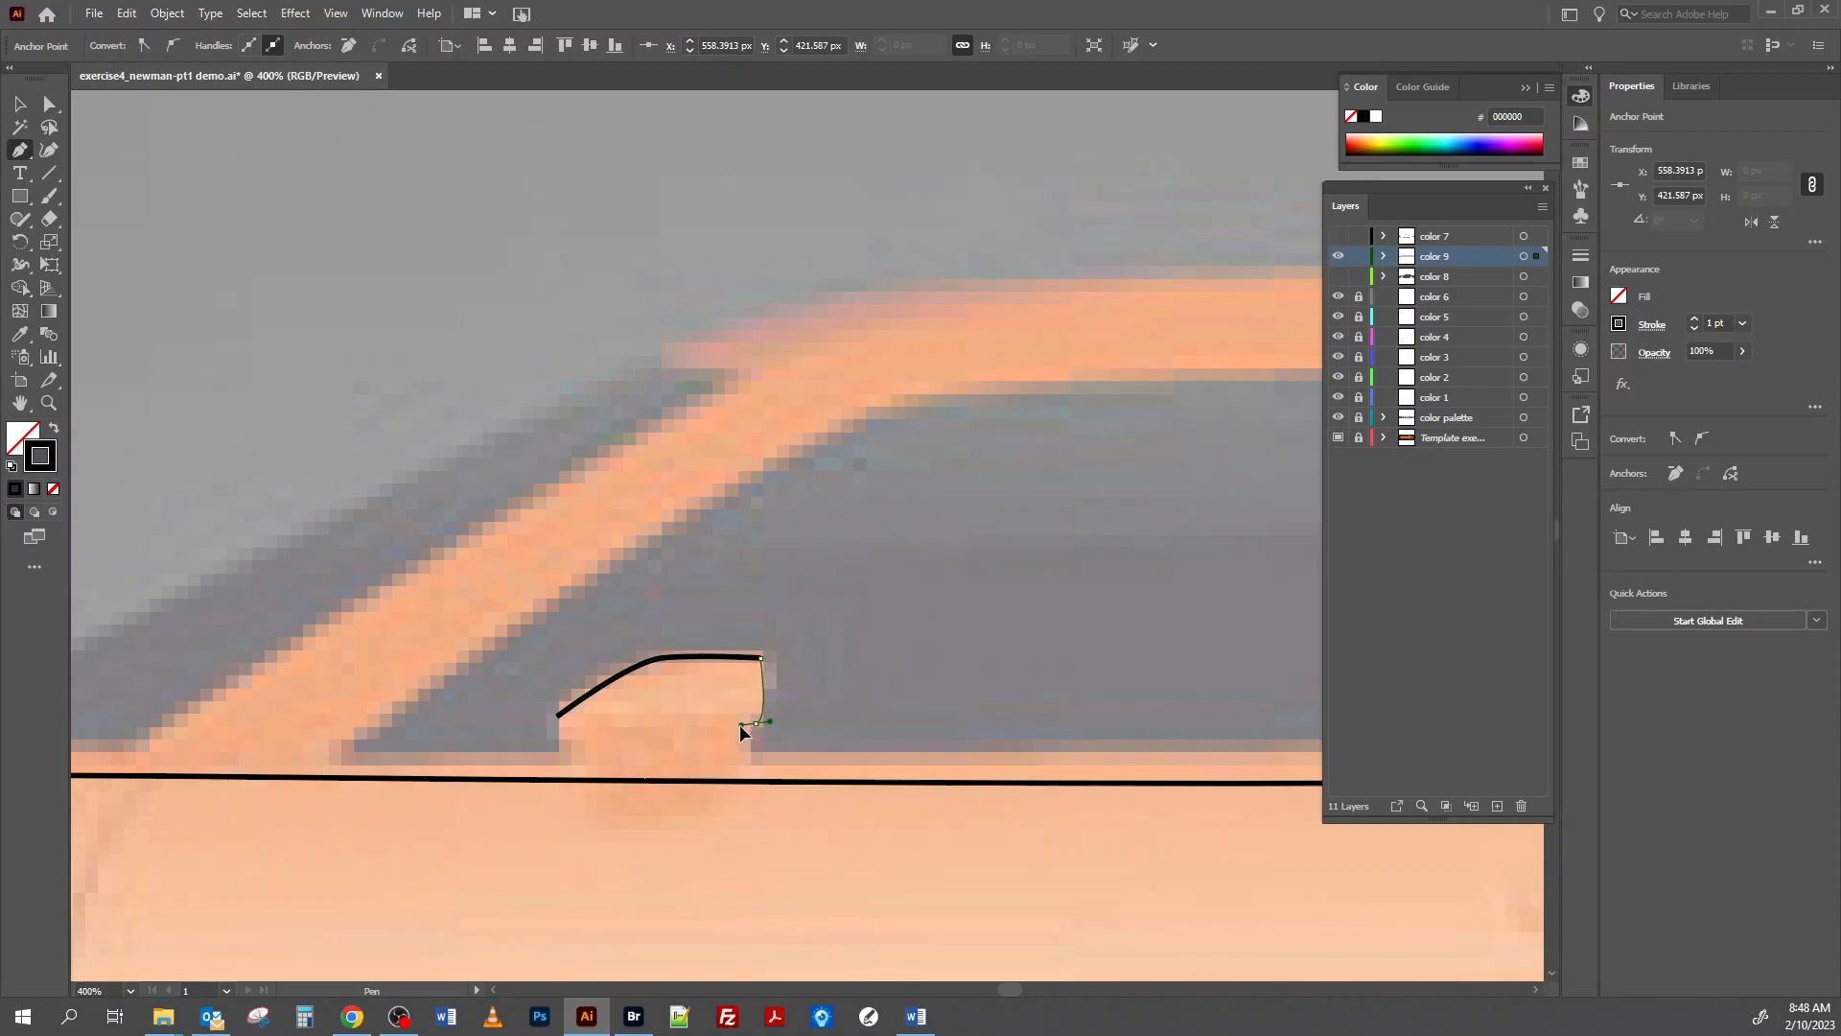
{"action": "left_click_drag", "start_coordinate": [558, 716], "coordinate": [439, 749]}
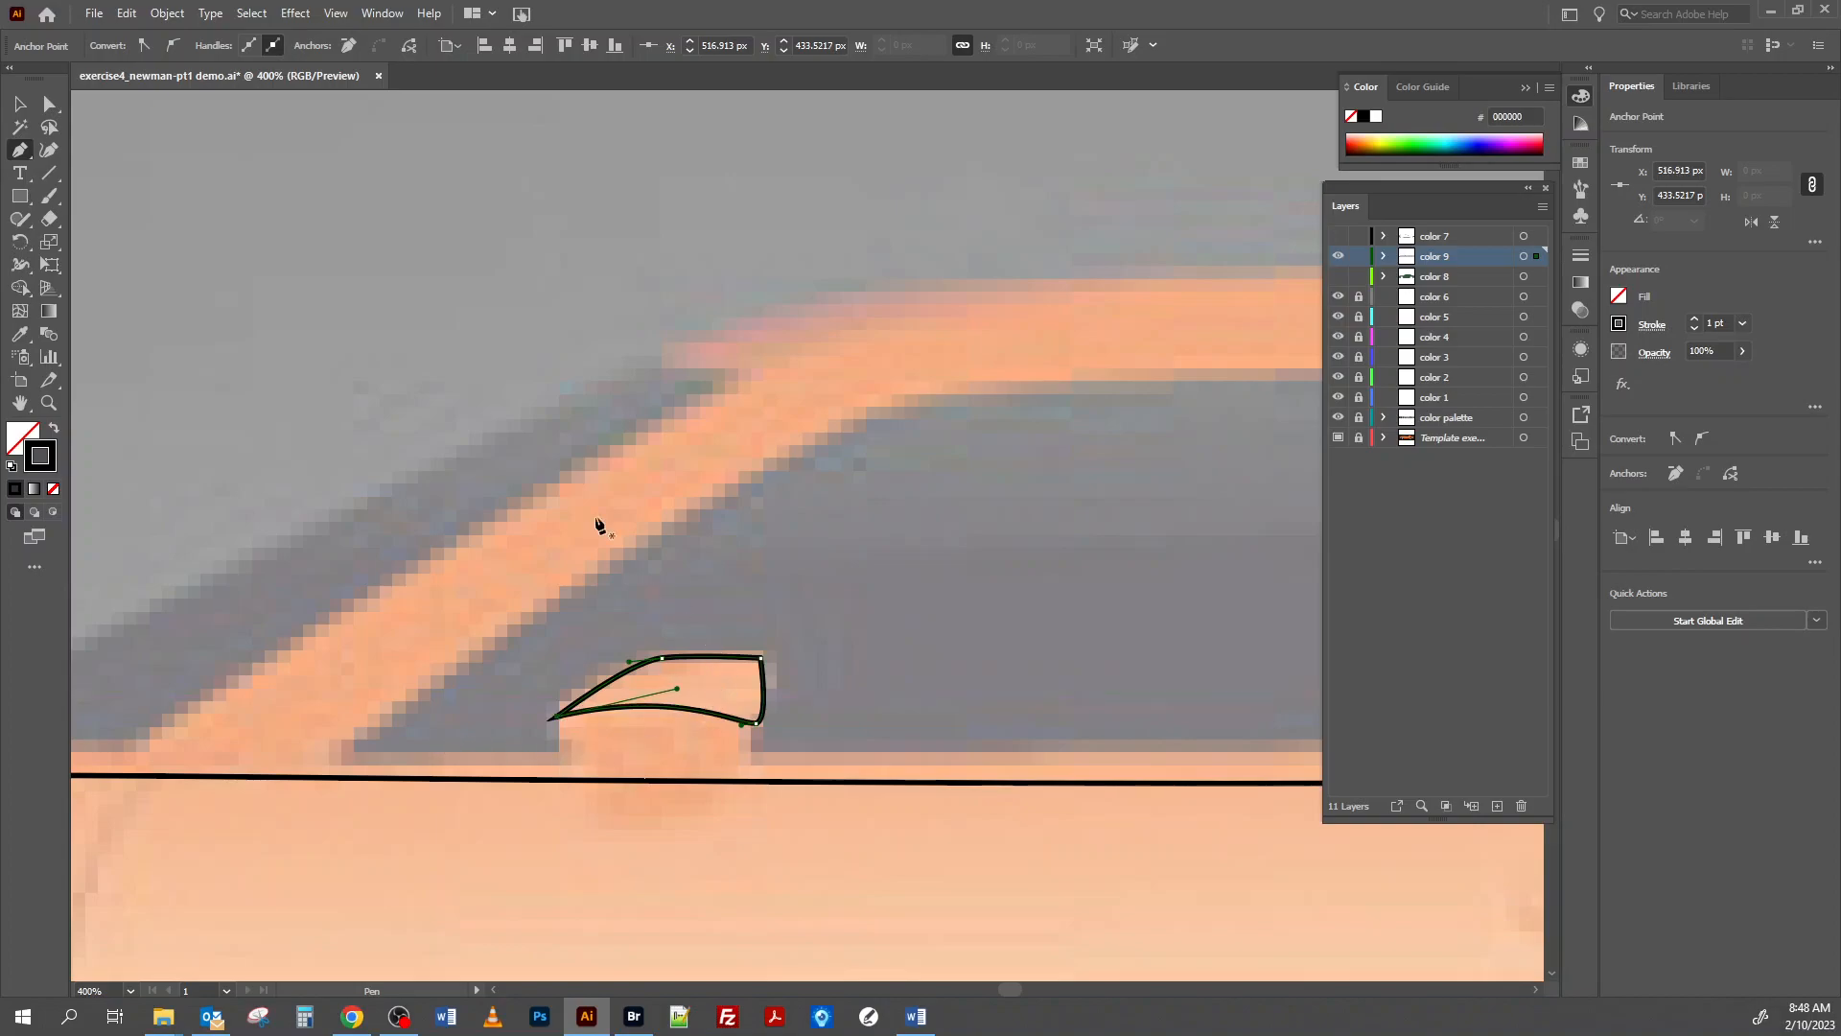
Raise the mirror highlight's lower rear anchor point, reshape its curve into a corner with the Anchor Point tool, and deselect the shape.
{"action": "key", "text": "a"}
{"action": "left_click_drag", "start_coordinate": [758, 727], "coordinate": [759, 716]}
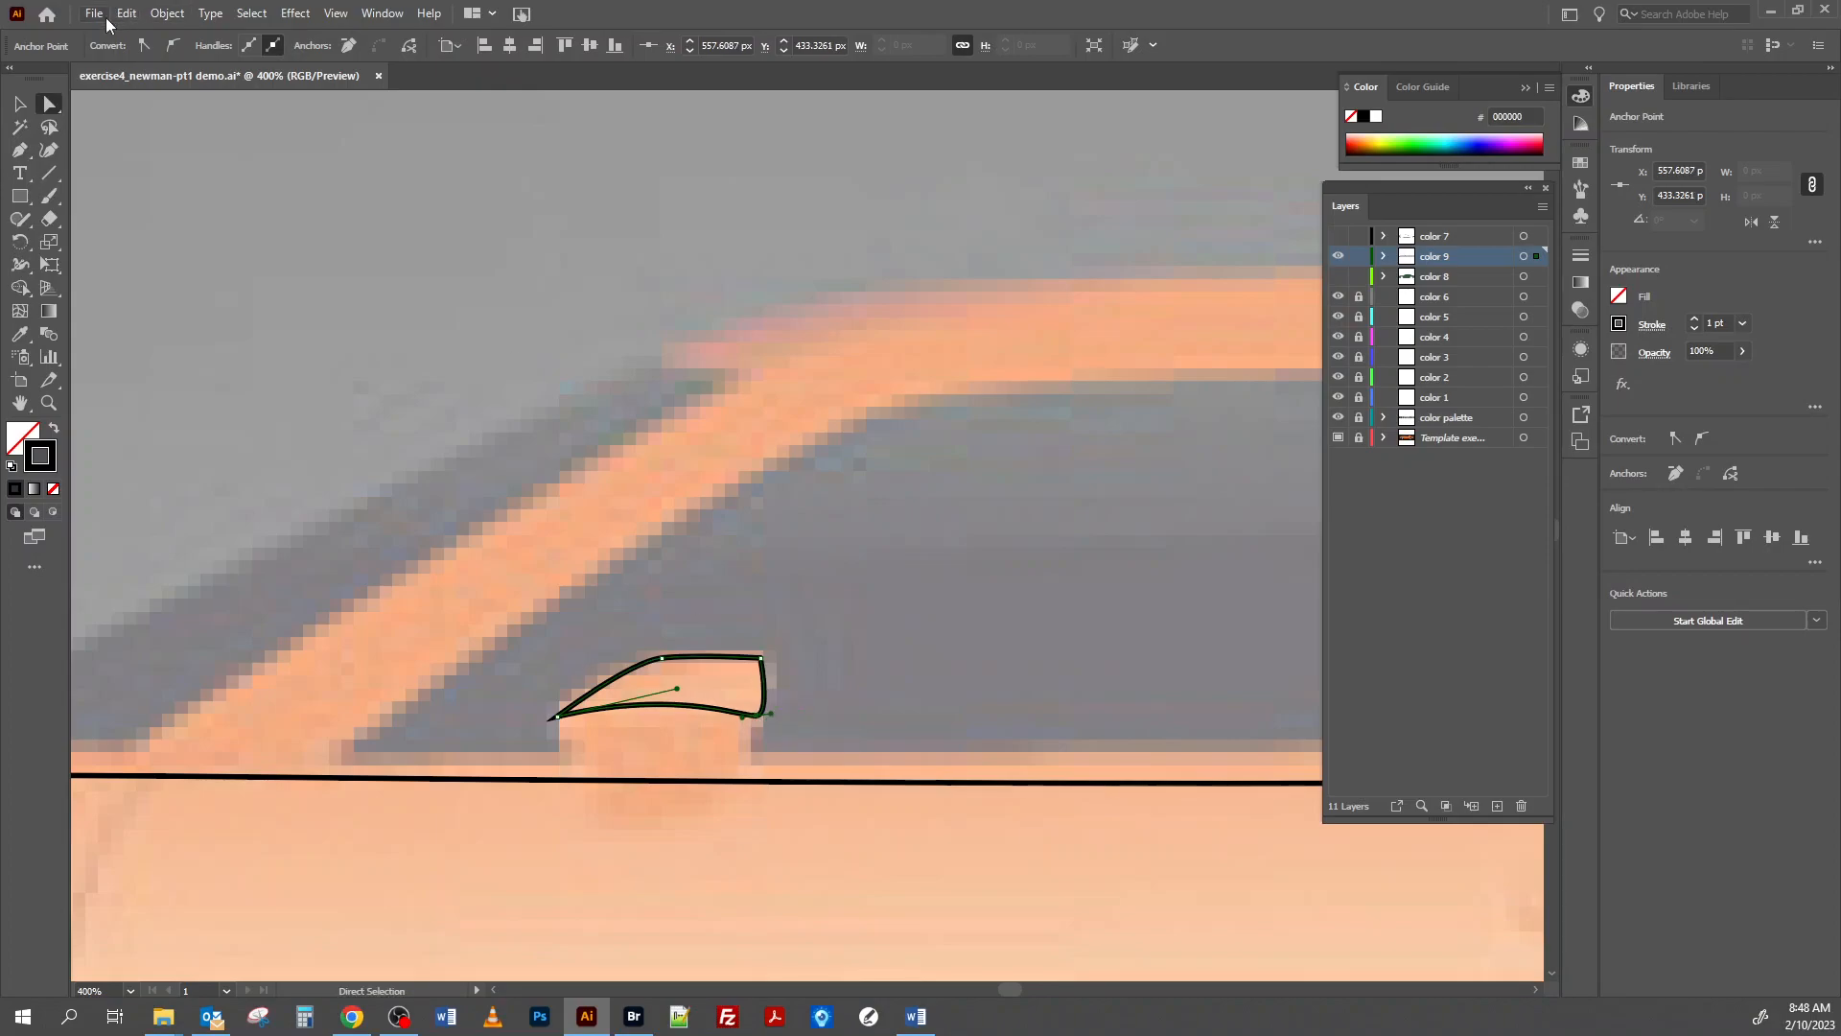
{"action": "left_click", "coordinate": [22, 151]}
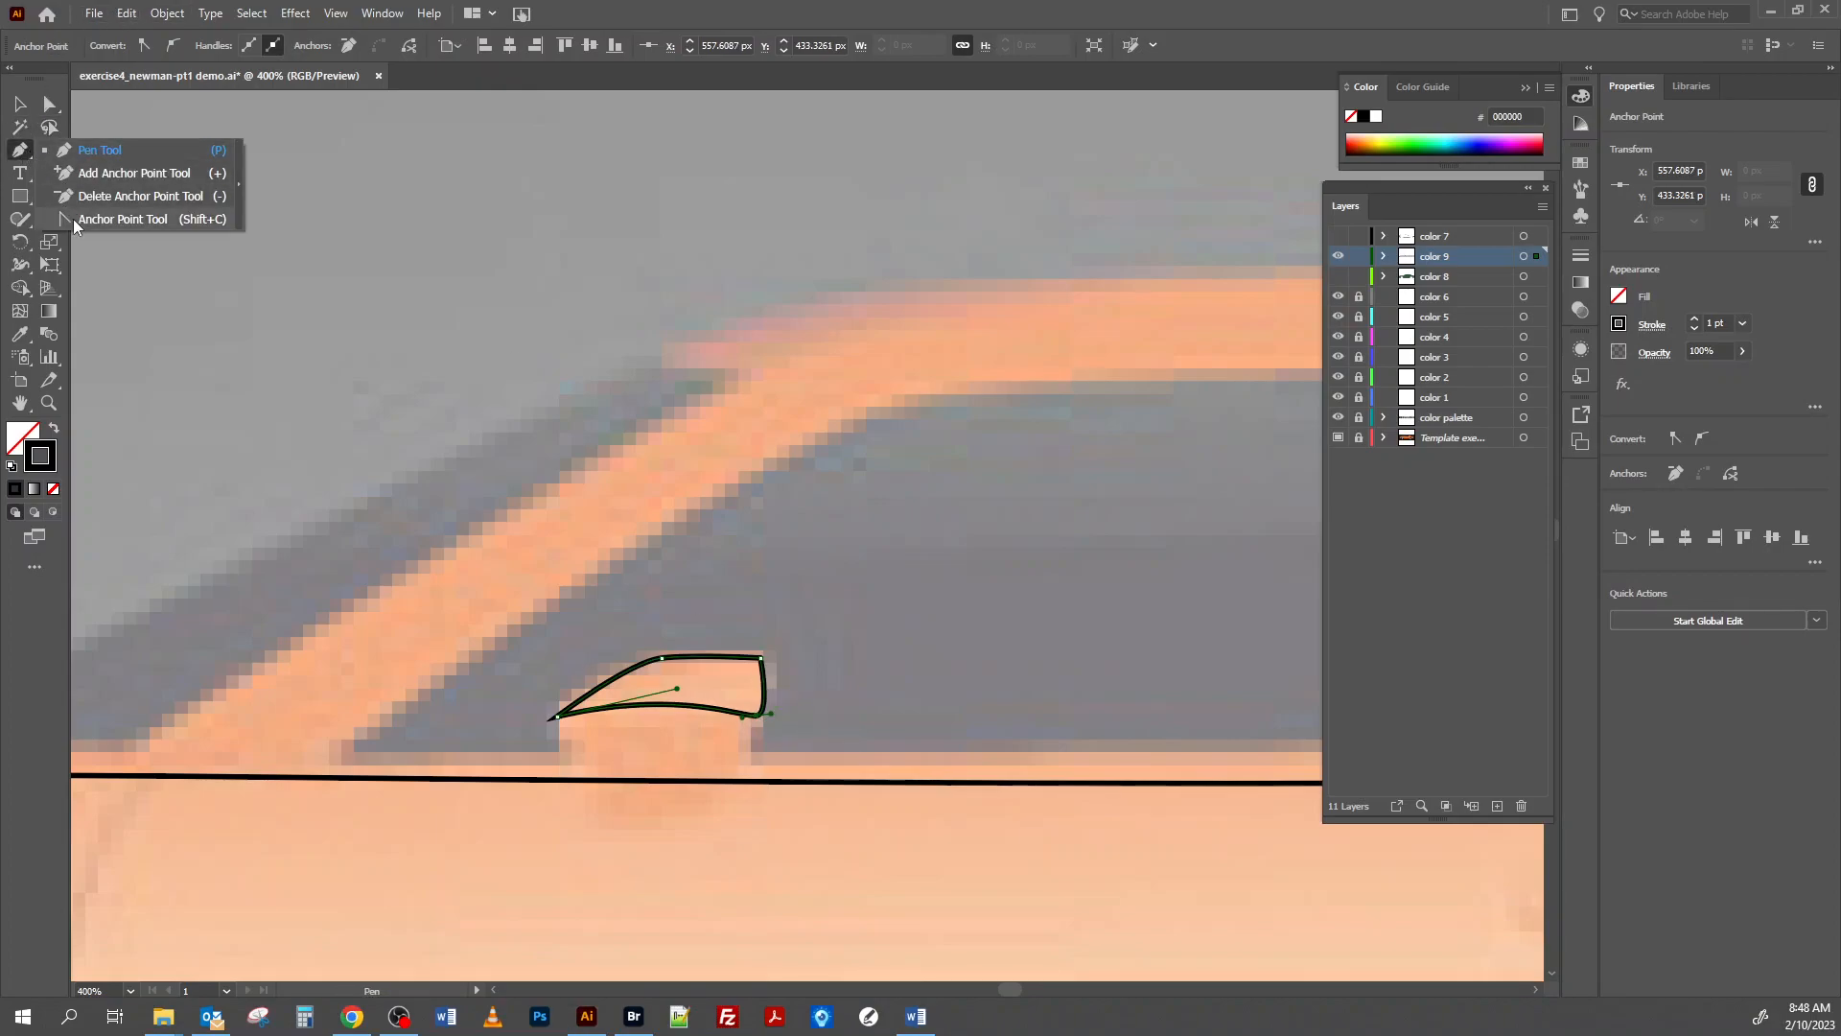
{"action": "left_click", "coordinate": [73, 218]}
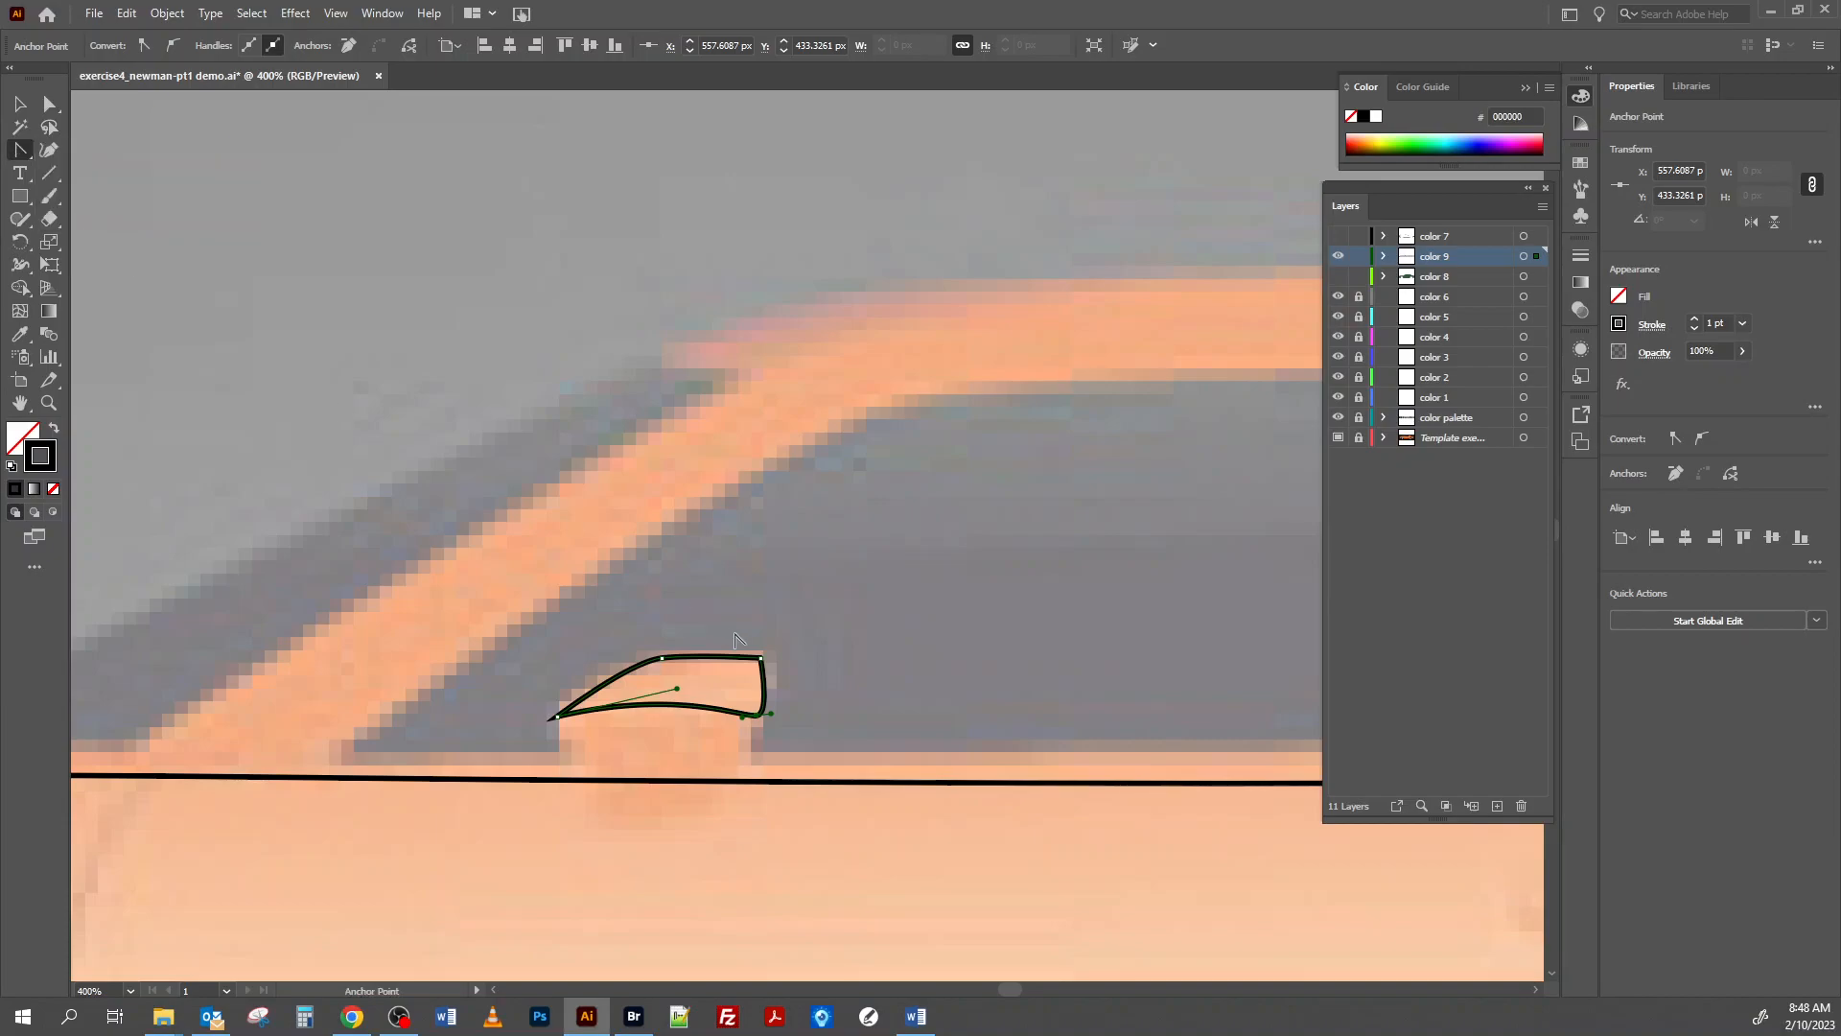
{"action": "left_click_drag", "start_coordinate": [770, 719], "coordinate": [767, 693]}
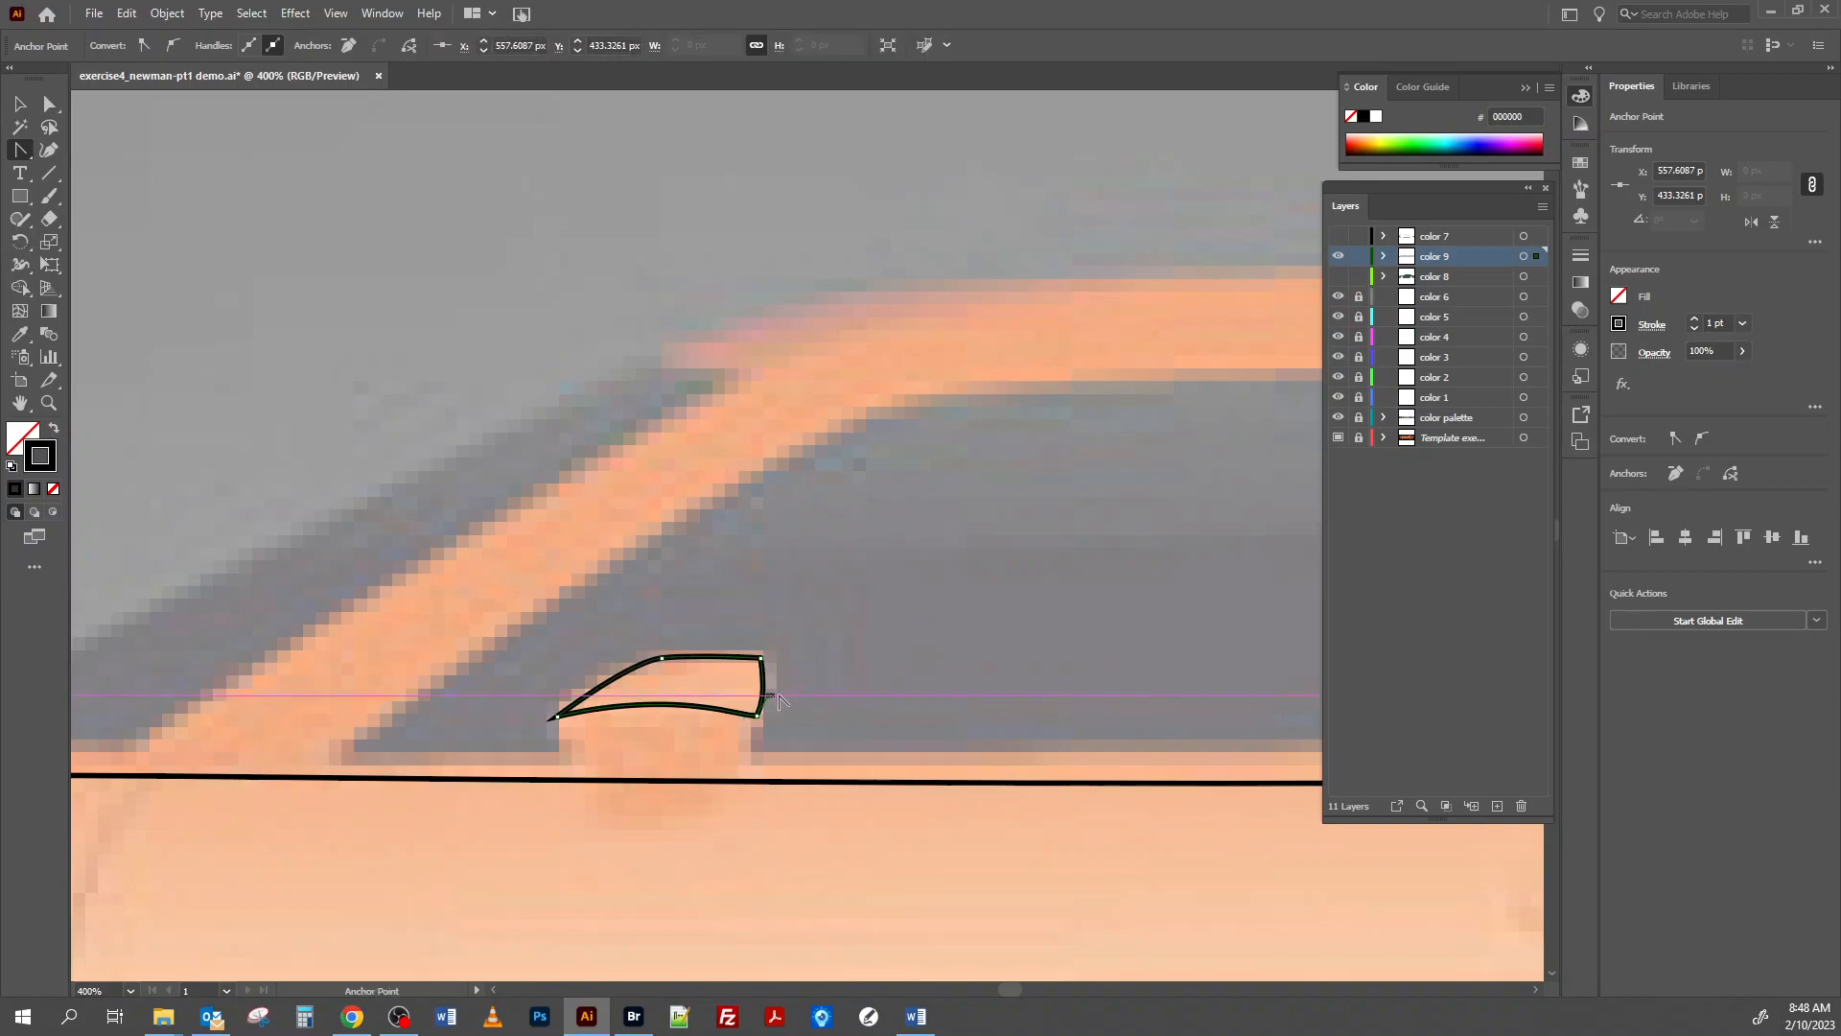
{"action": "scroll", "coordinate": [679, 556], "scroll_direction": "down", "scroll_amount": 2}
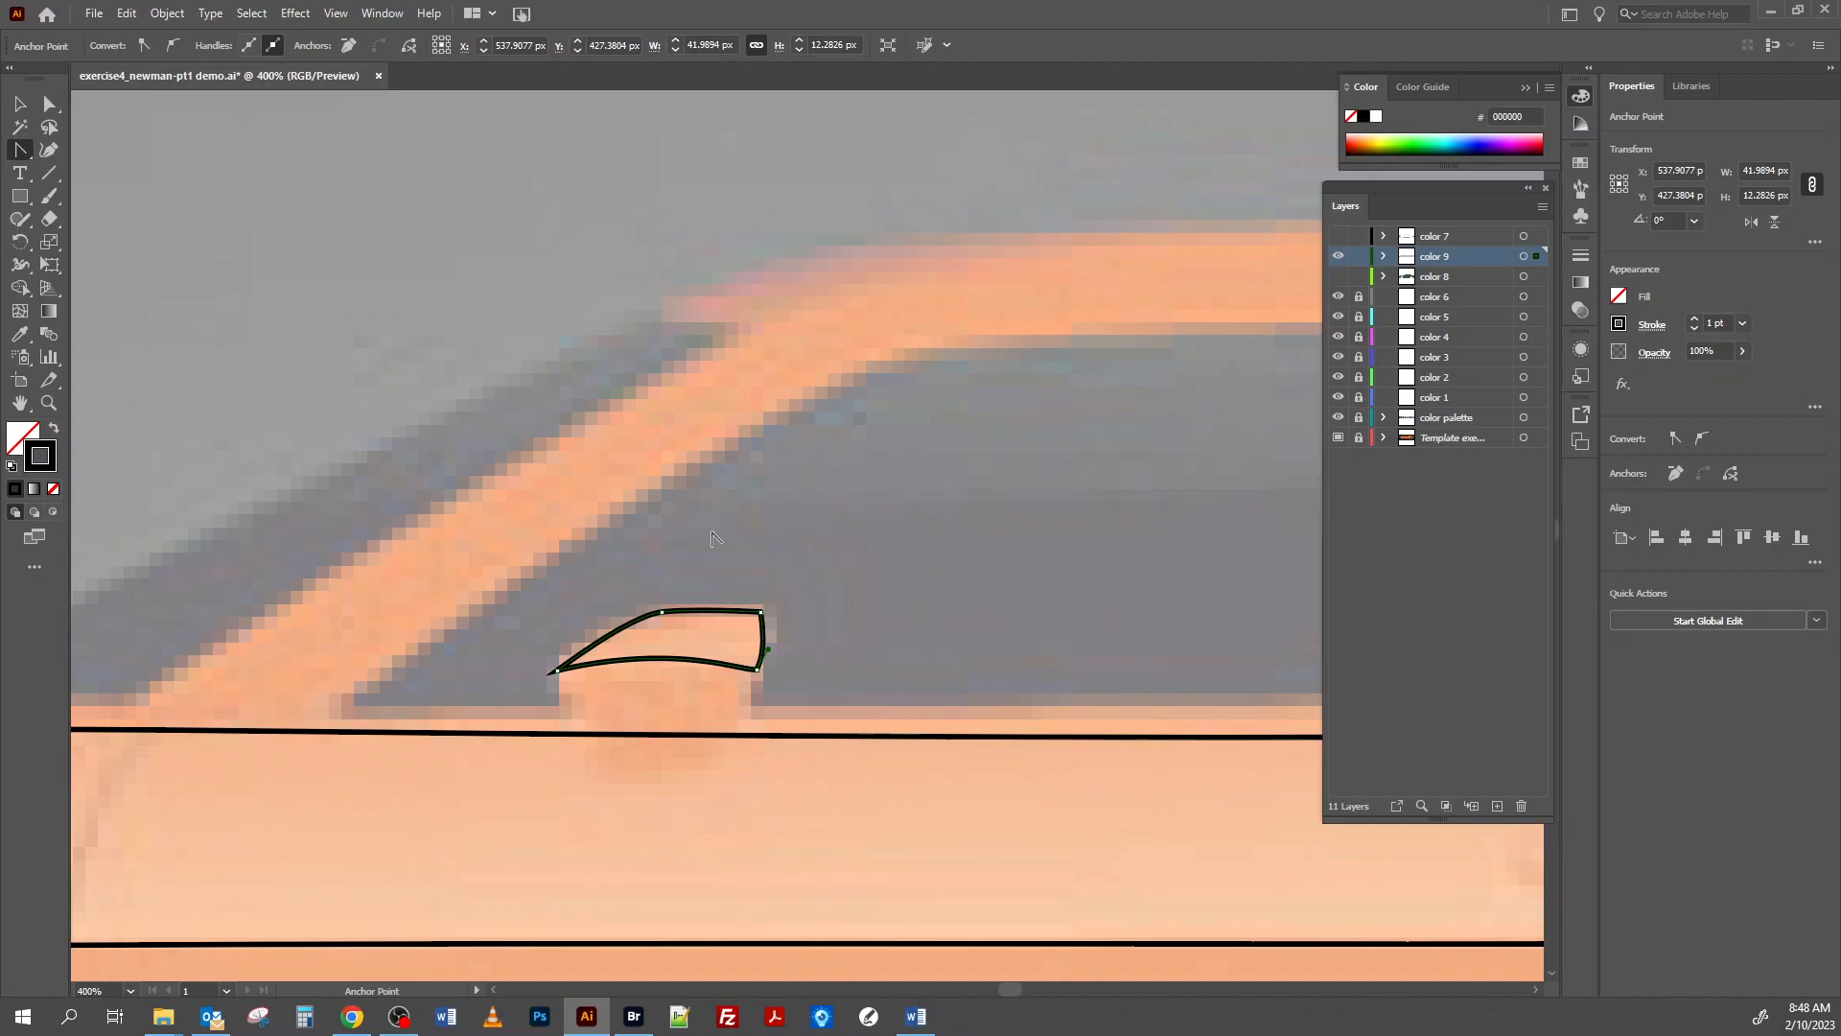
{"action": "left_click", "coordinate": [19, 104]}
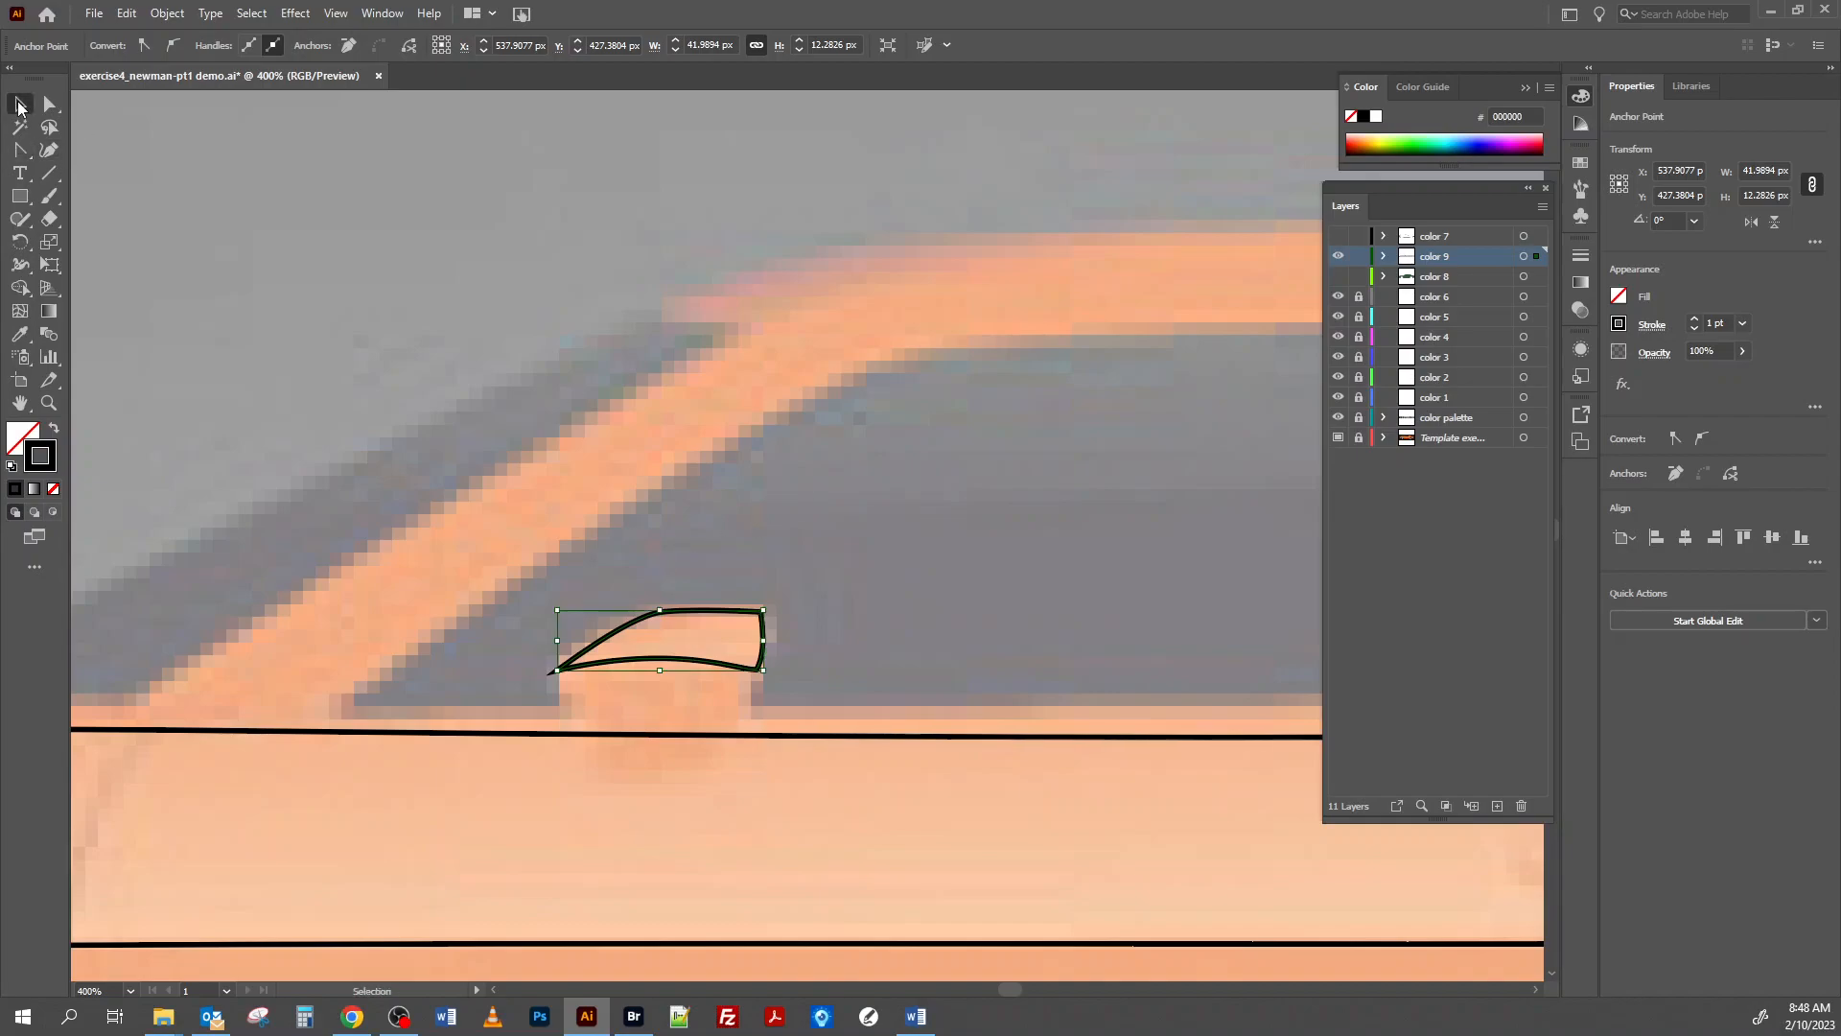
{"action": "left_click", "coordinate": [899, 529]}
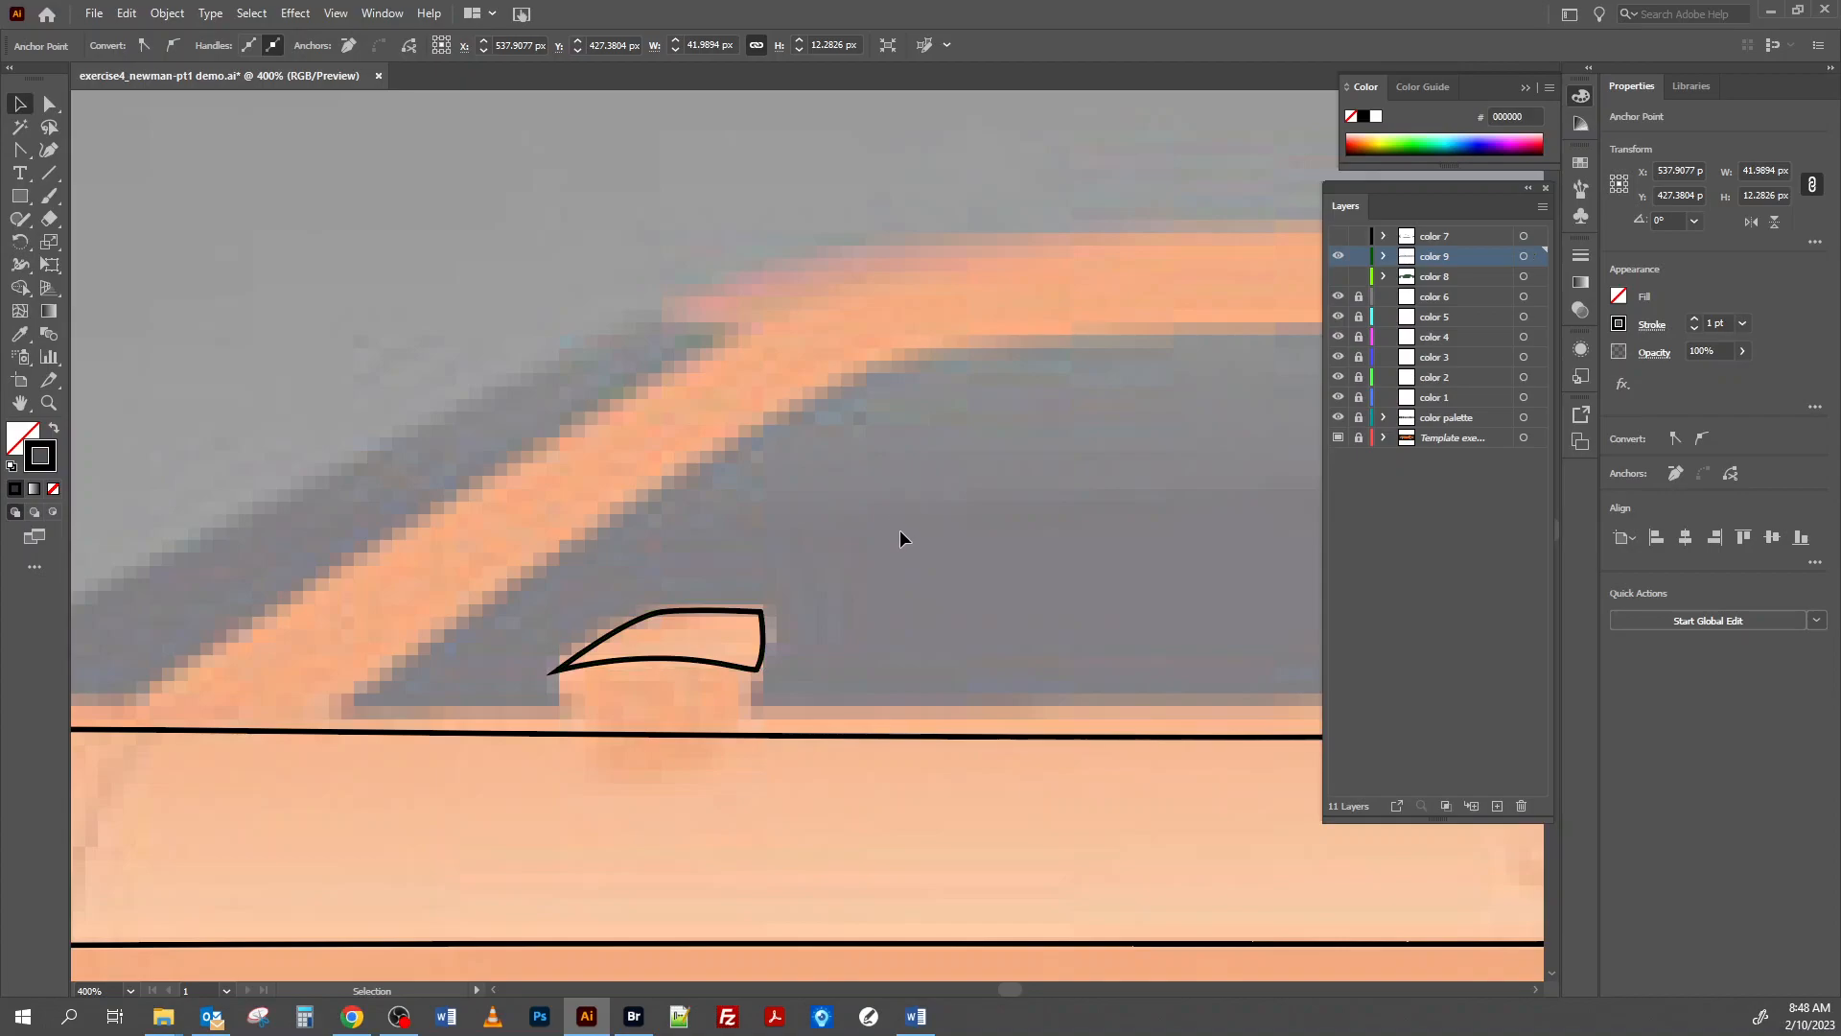
Fill all artwork on the color 9 layer with palette swatch 9 using the Eyedropper tool.
{"action": "key", "text": "ctrl+minus"}
{"action": "key", "text": "ctrl+minus"}
{"action": "key", "text": "ctrl+minus"}
{"action": "key", "text": "ctrl+minus"}
{"action": "key", "text": "ctrl+minus"}
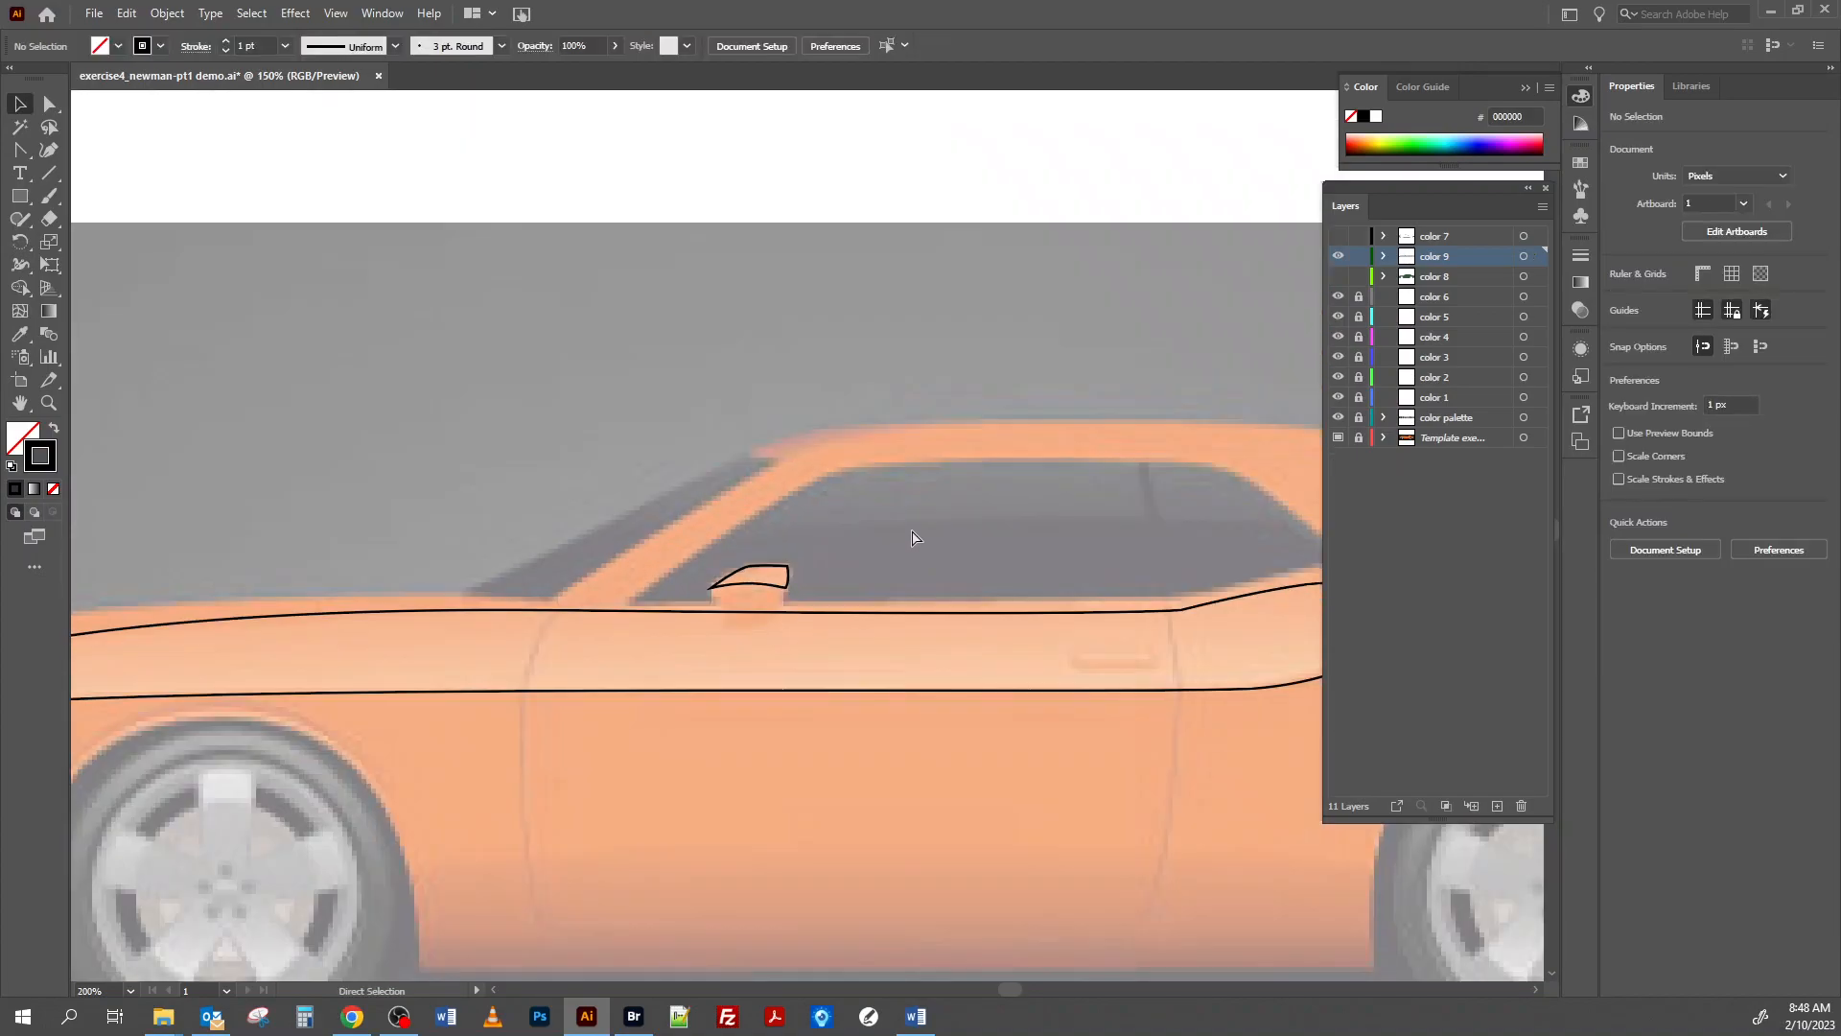
{"action": "left_click_drag", "start_coordinate": [1065, 527], "coordinate": [904, 508]}
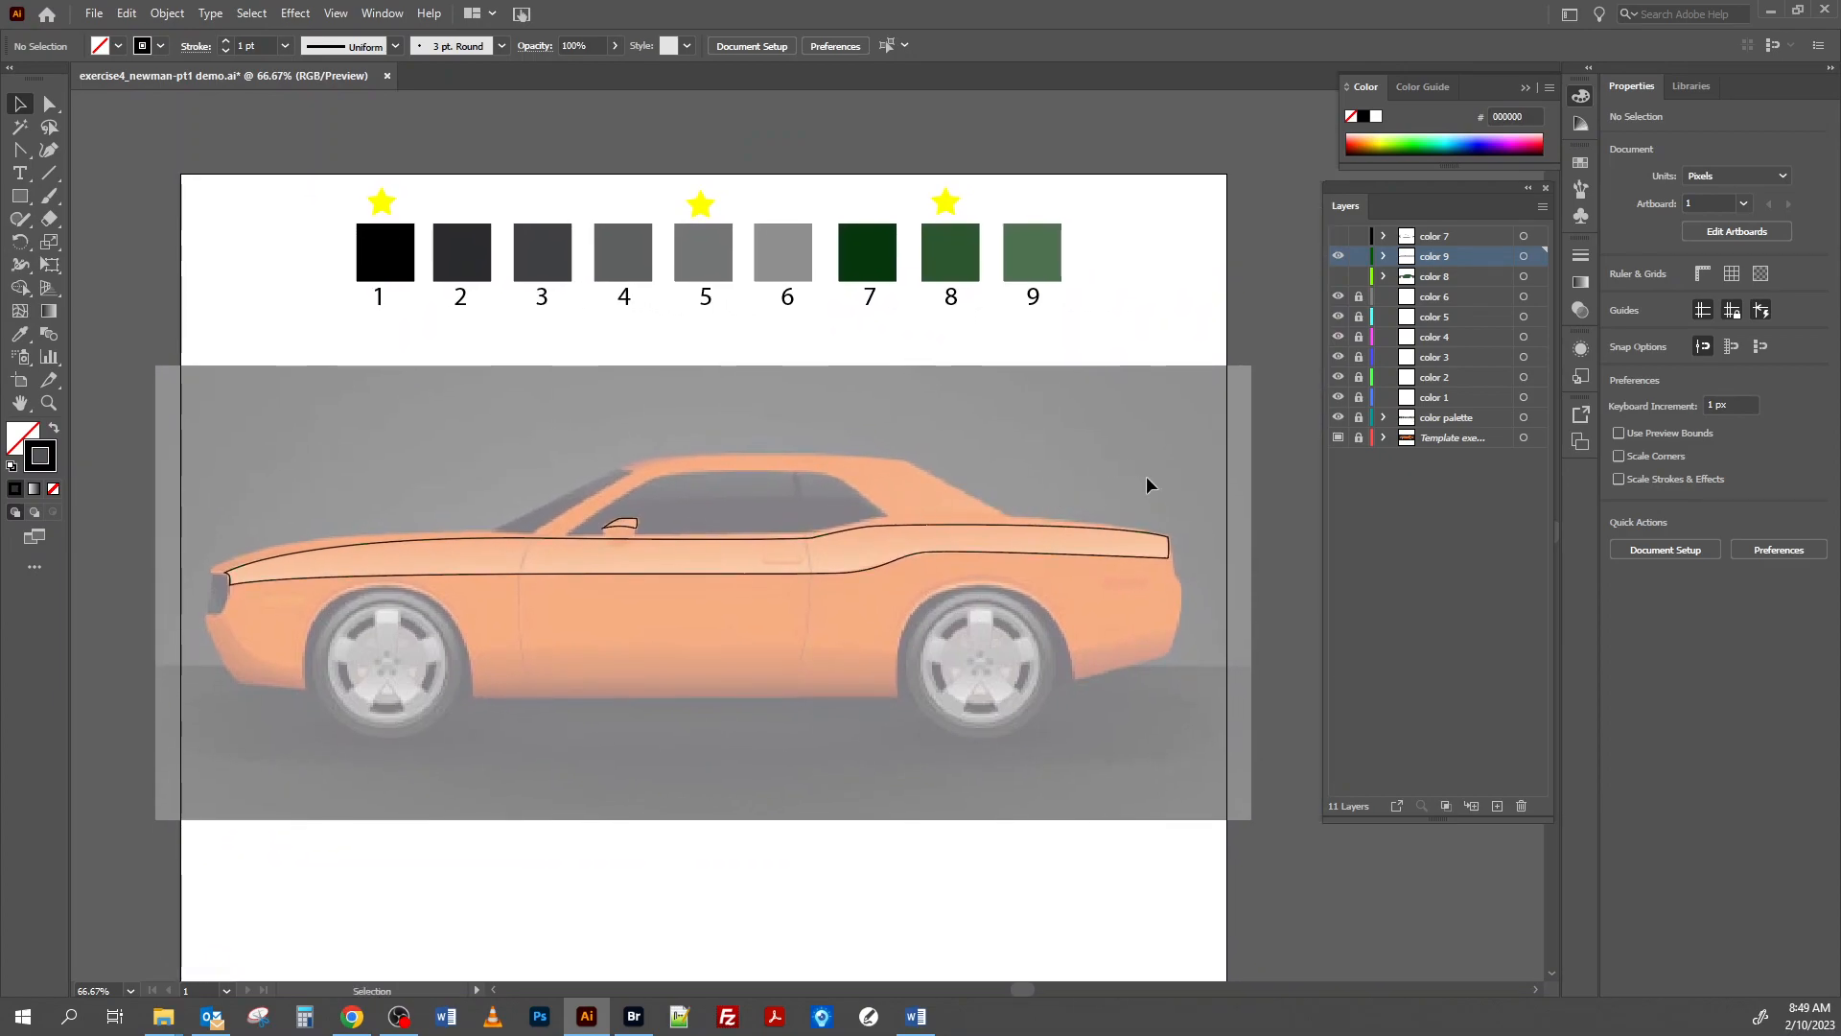
{"action": "left_click", "coordinate": [1524, 257]}
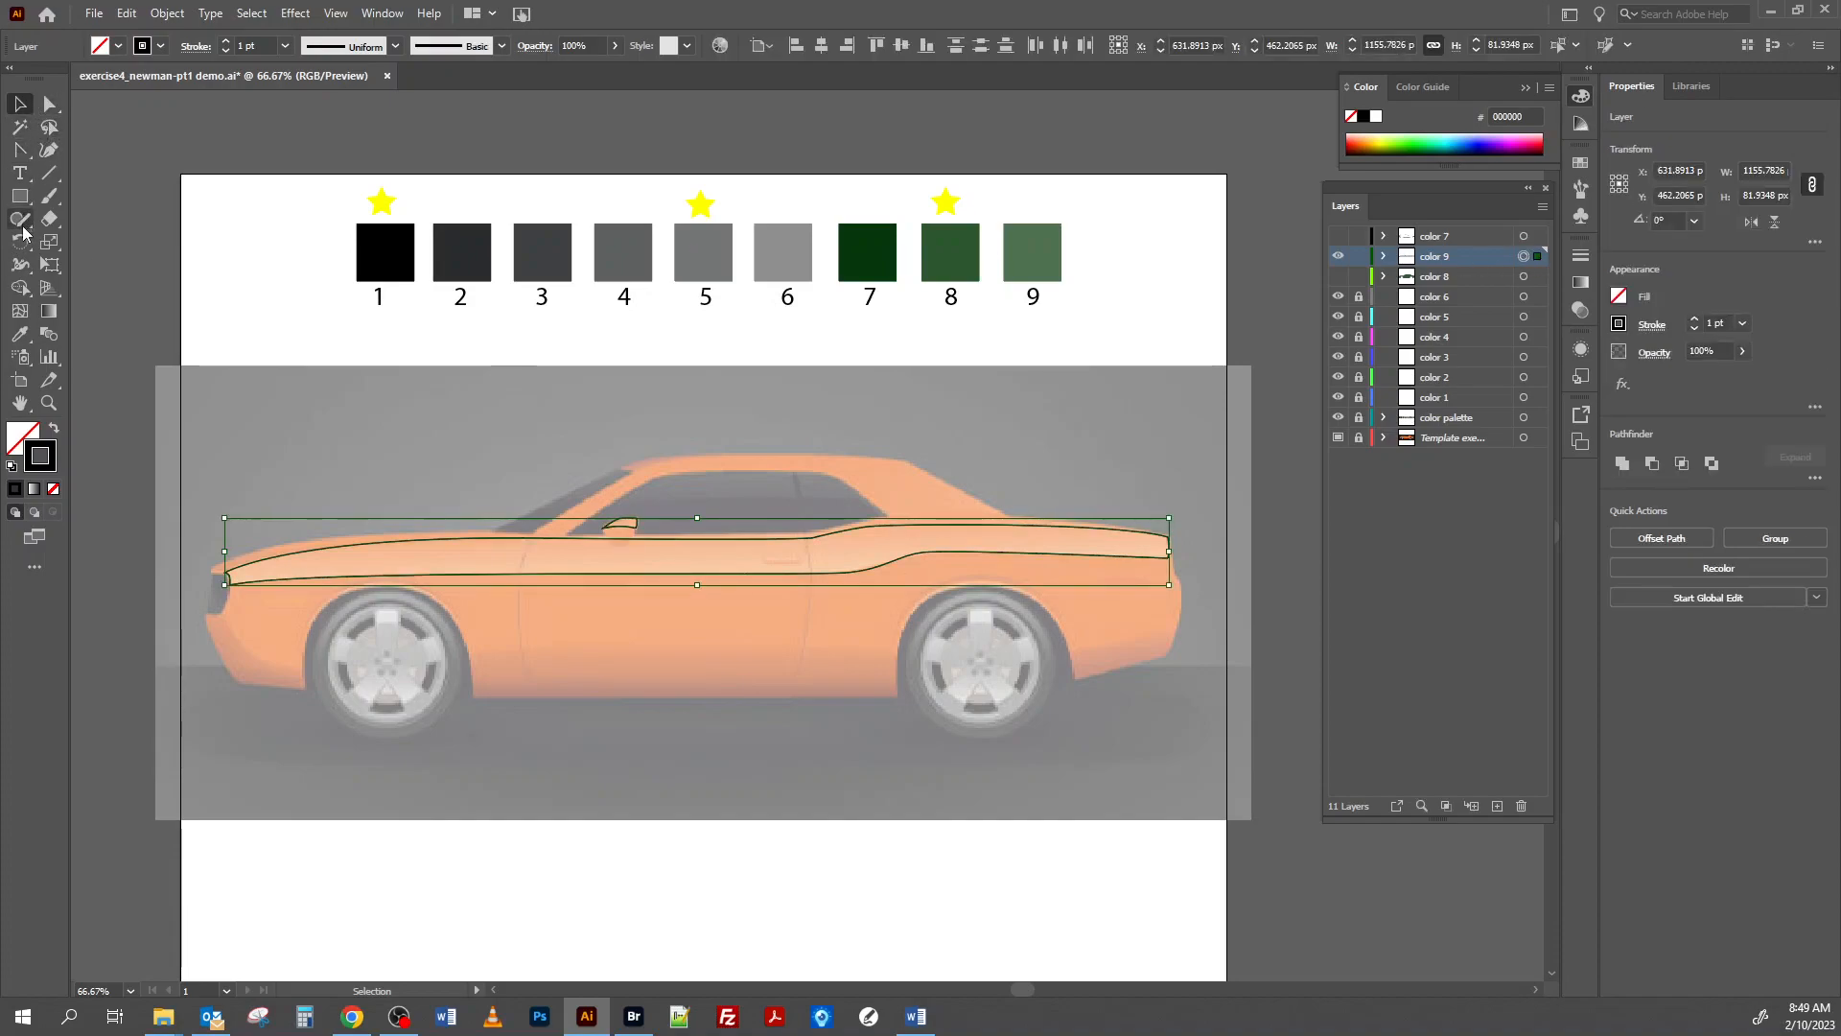
{"action": "left_click", "coordinate": [19, 336]}
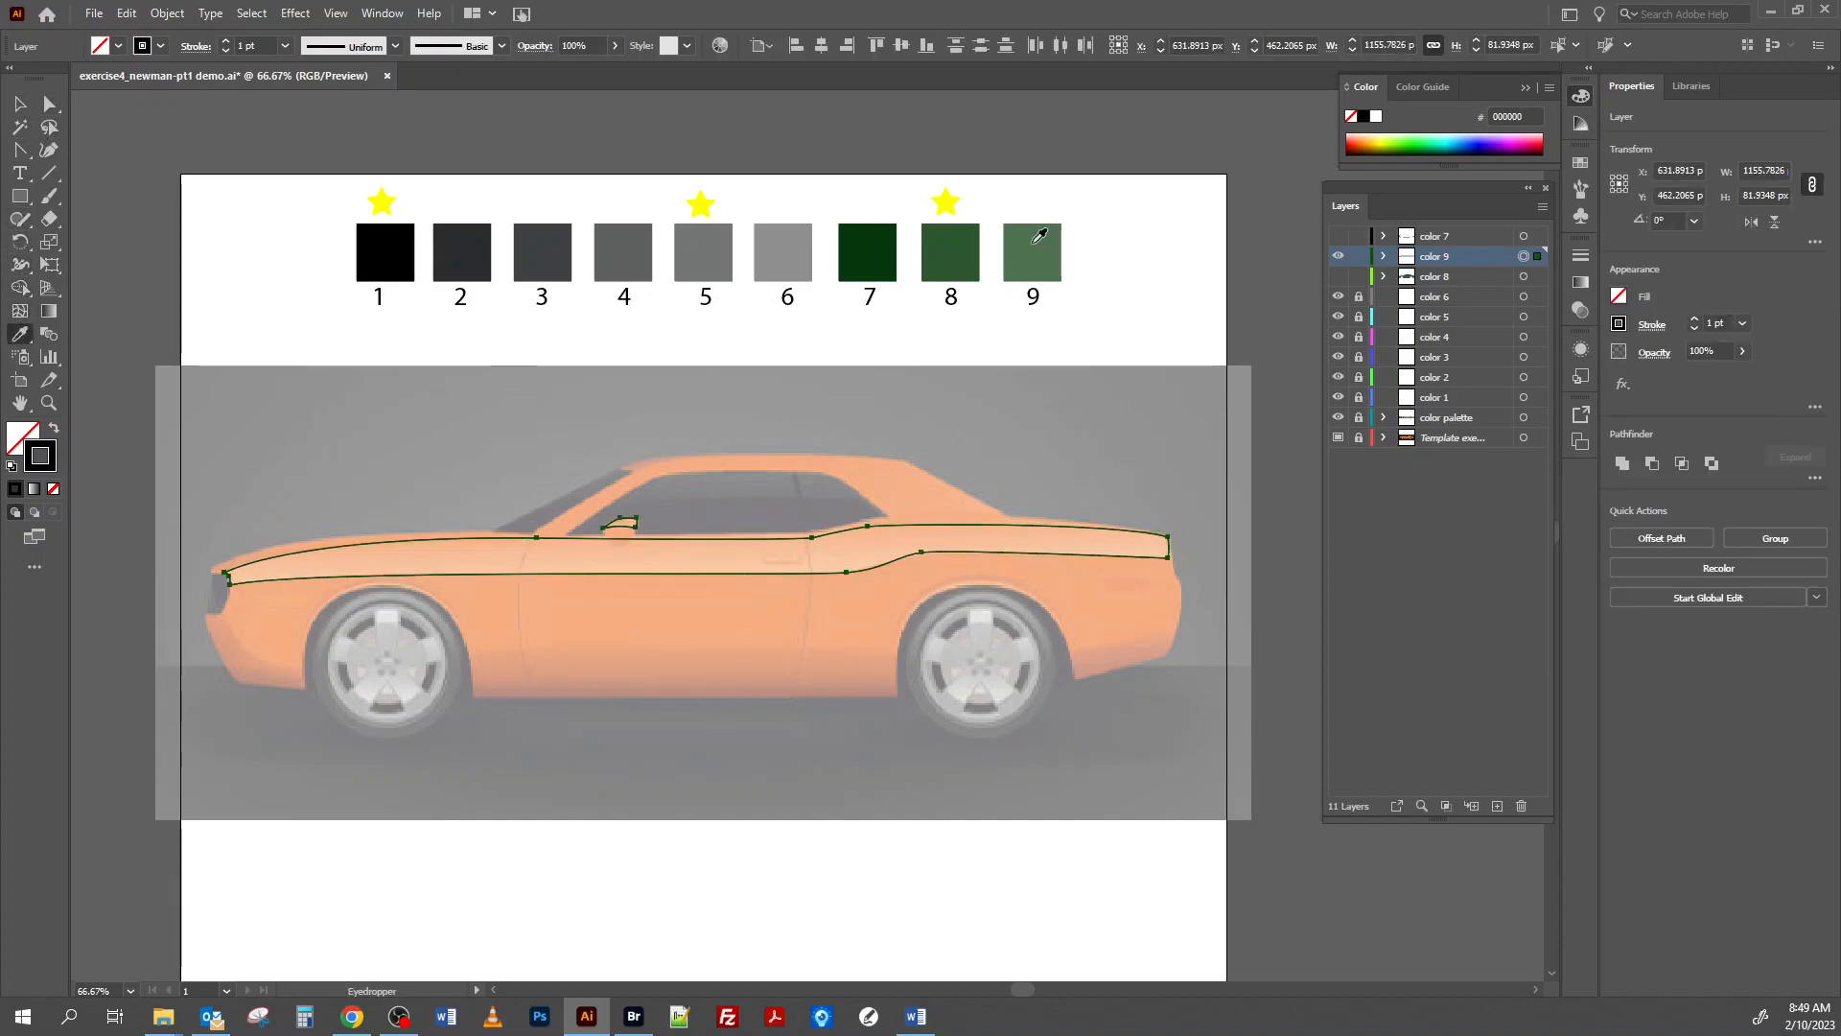
{"action": "left_click", "coordinate": [1034, 249]}
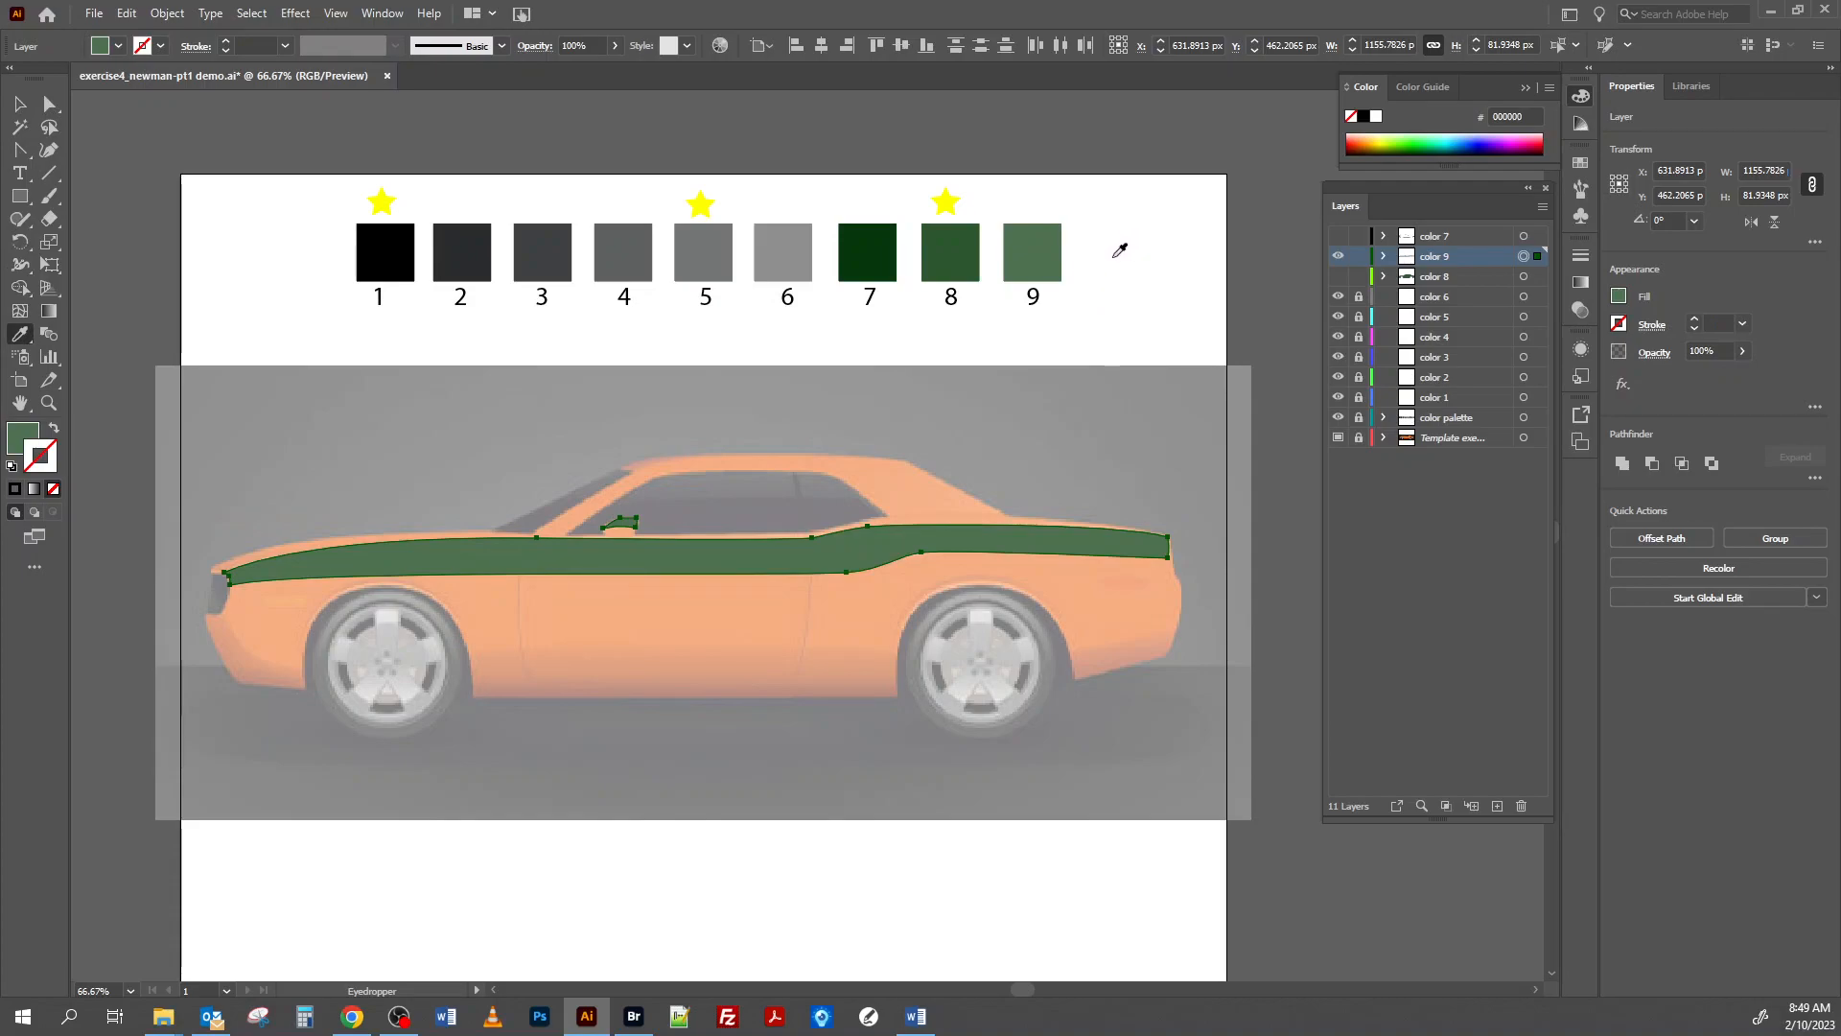
Show the color 8 and color 7 layers together with color 9 and deselect the artwork.
{"action": "left_click", "coordinate": [1338, 278]}
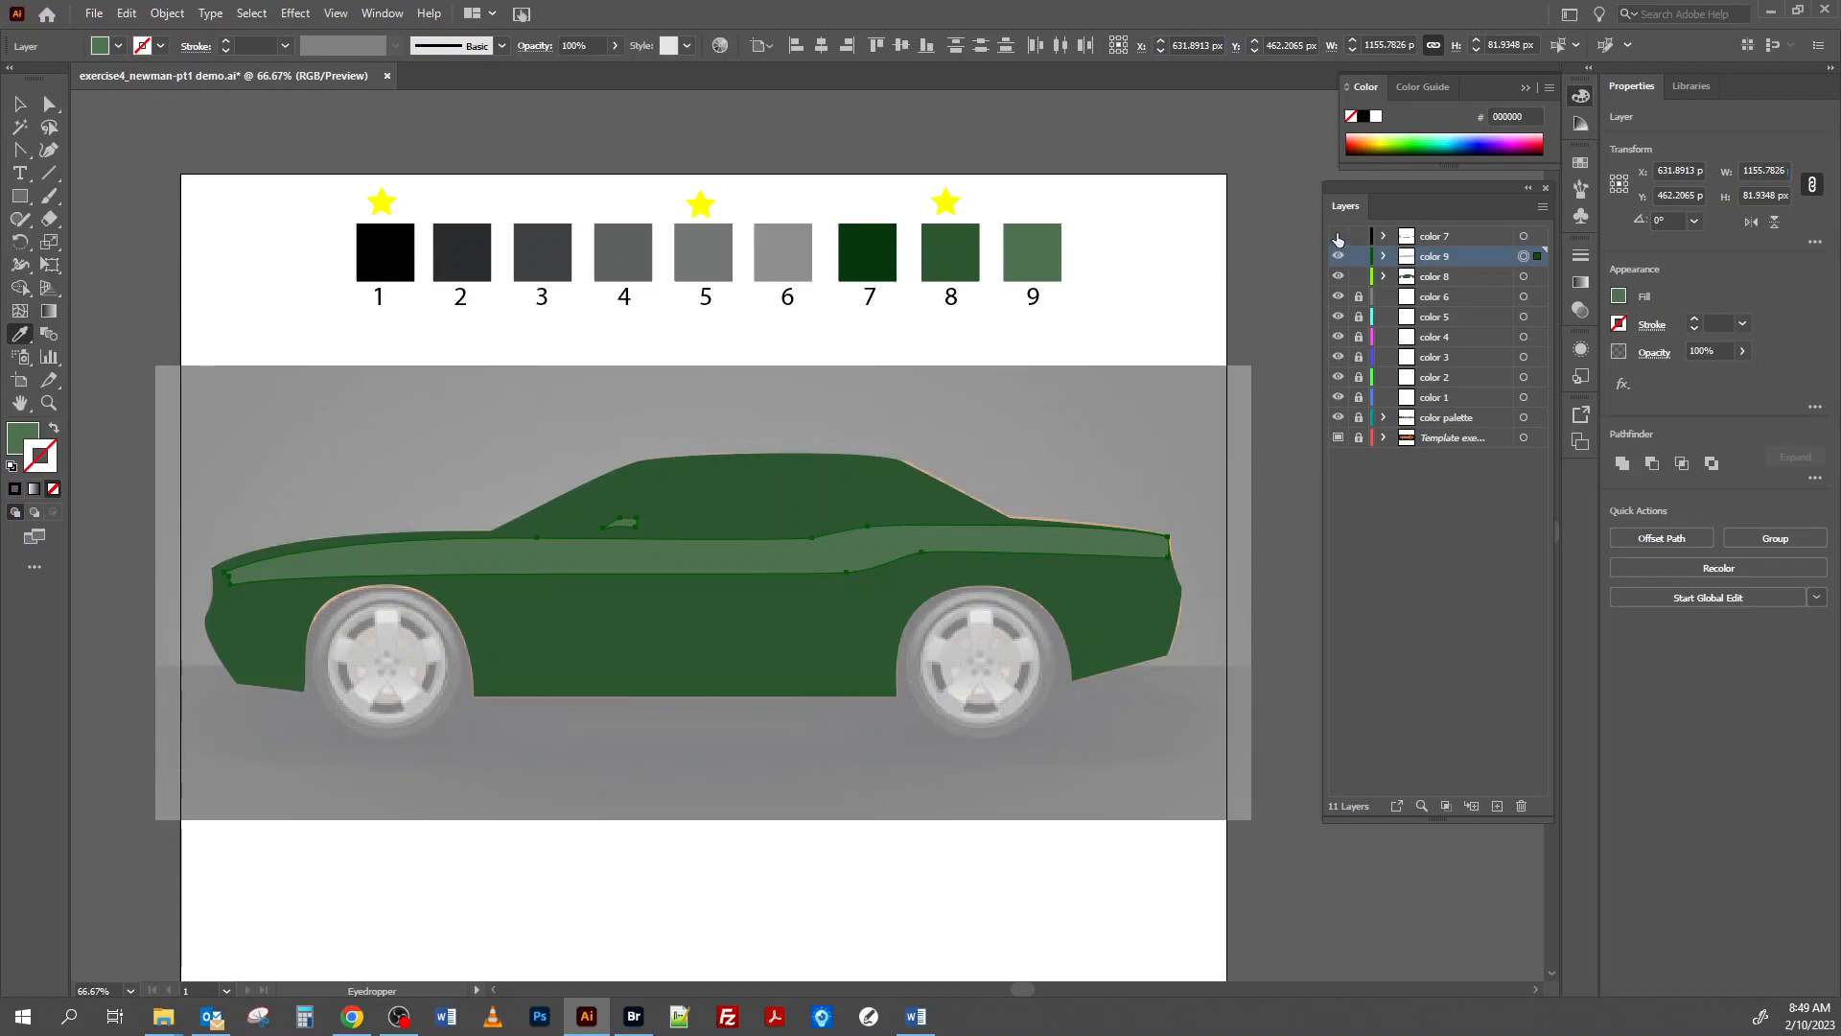
{"action": "left_click", "coordinate": [1338, 237]}
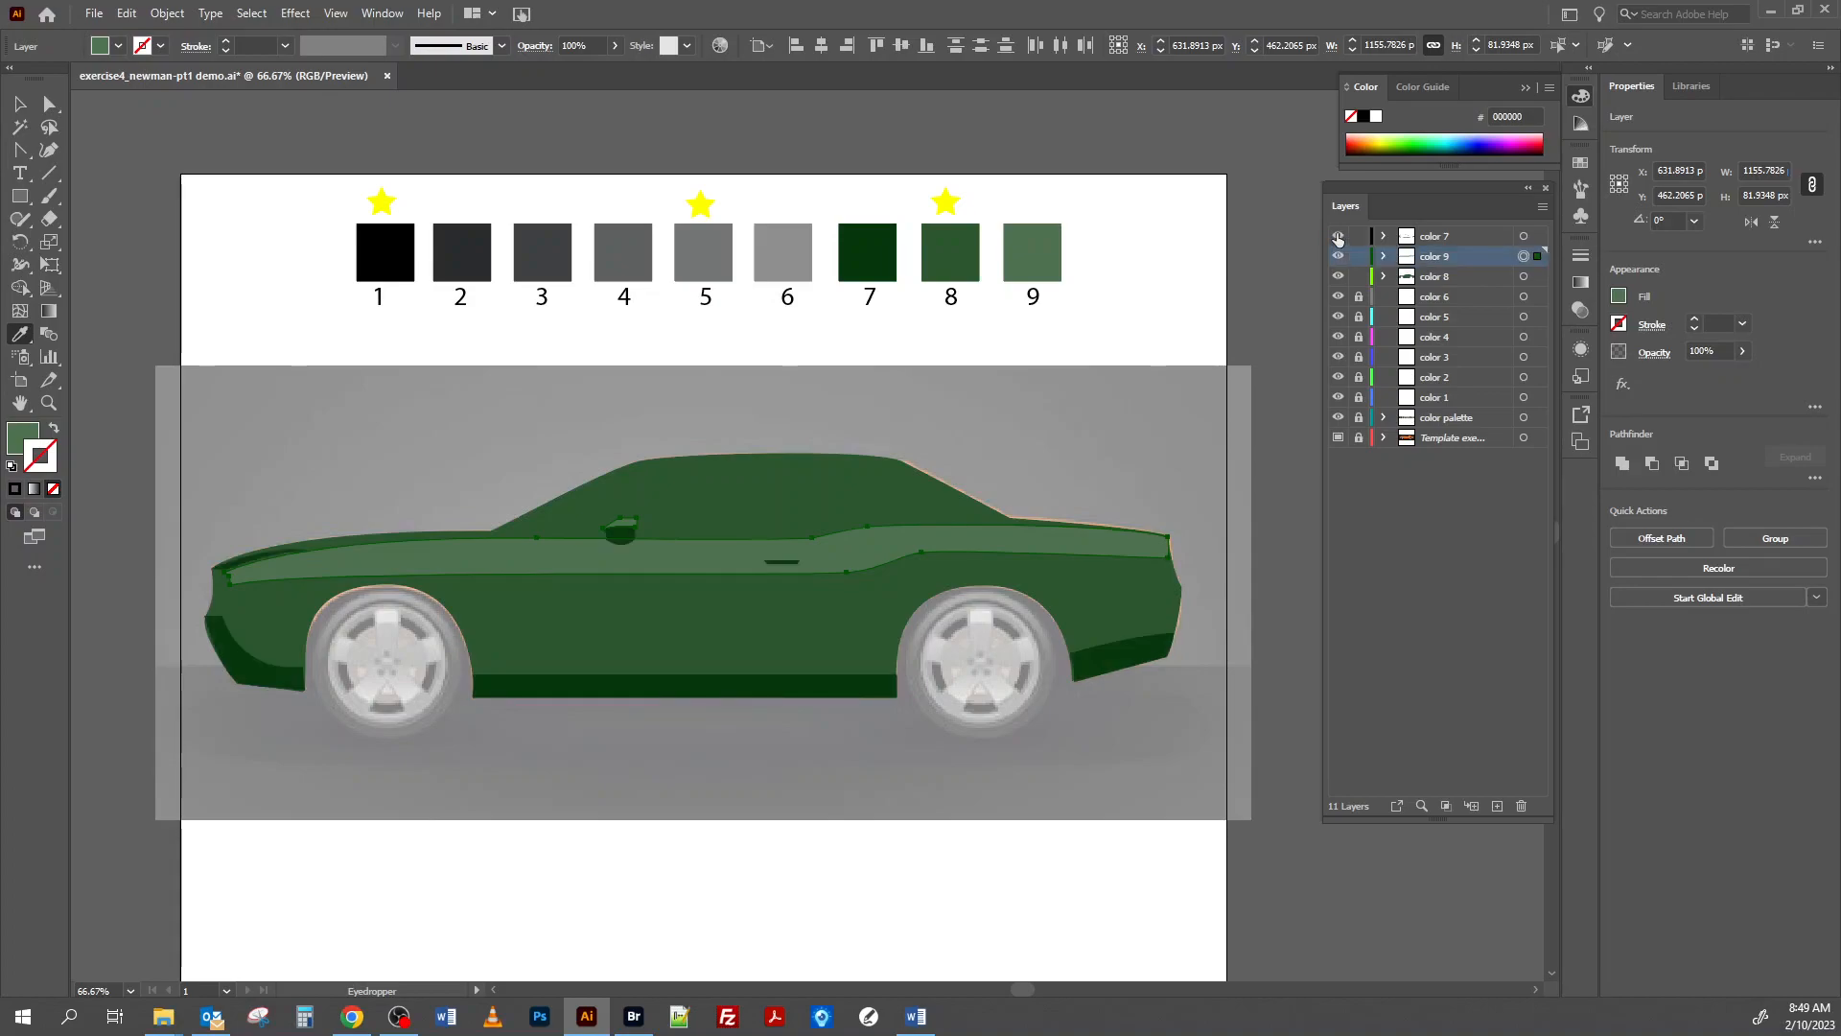
{"action": "left_click", "coordinate": [19, 104]}
{"action": "left_click", "coordinate": [168, 140]}
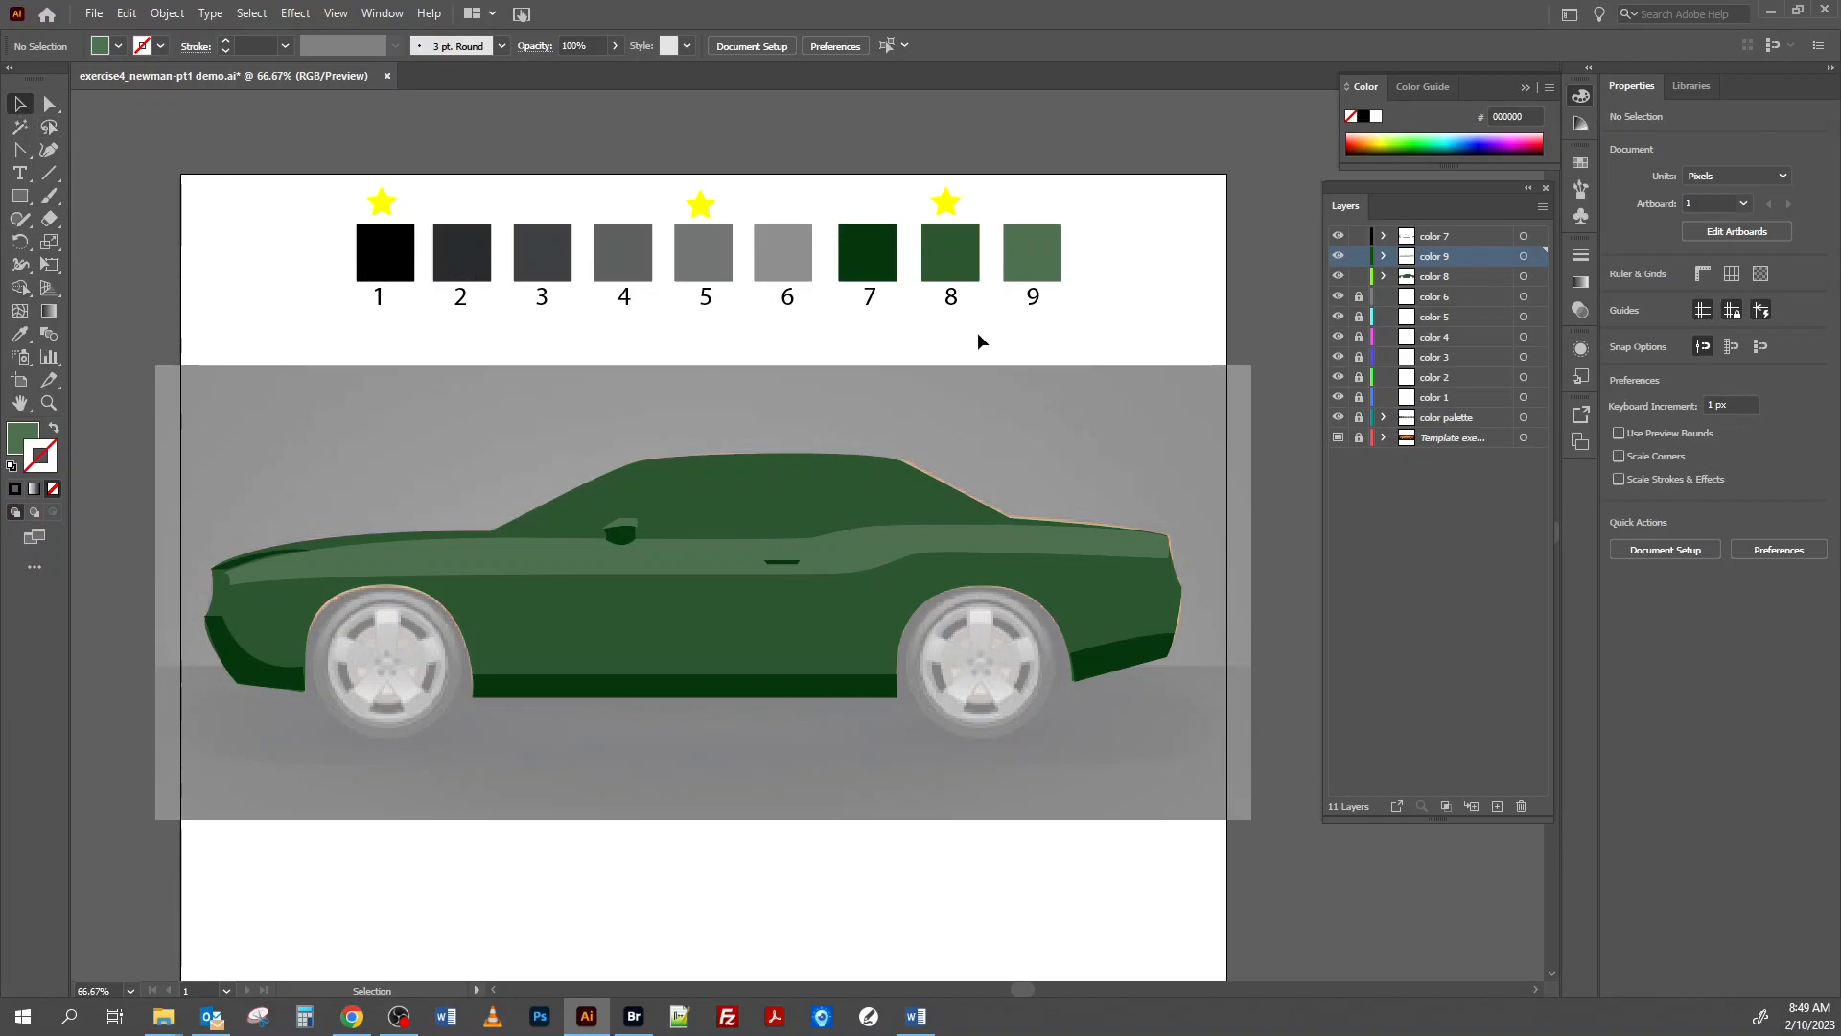
Reposition the side highlight's upper front anchor point and its curve handle with the Direct Selection tool to fit the hood shadow.
{"action": "left_click", "coordinate": [49, 404]}
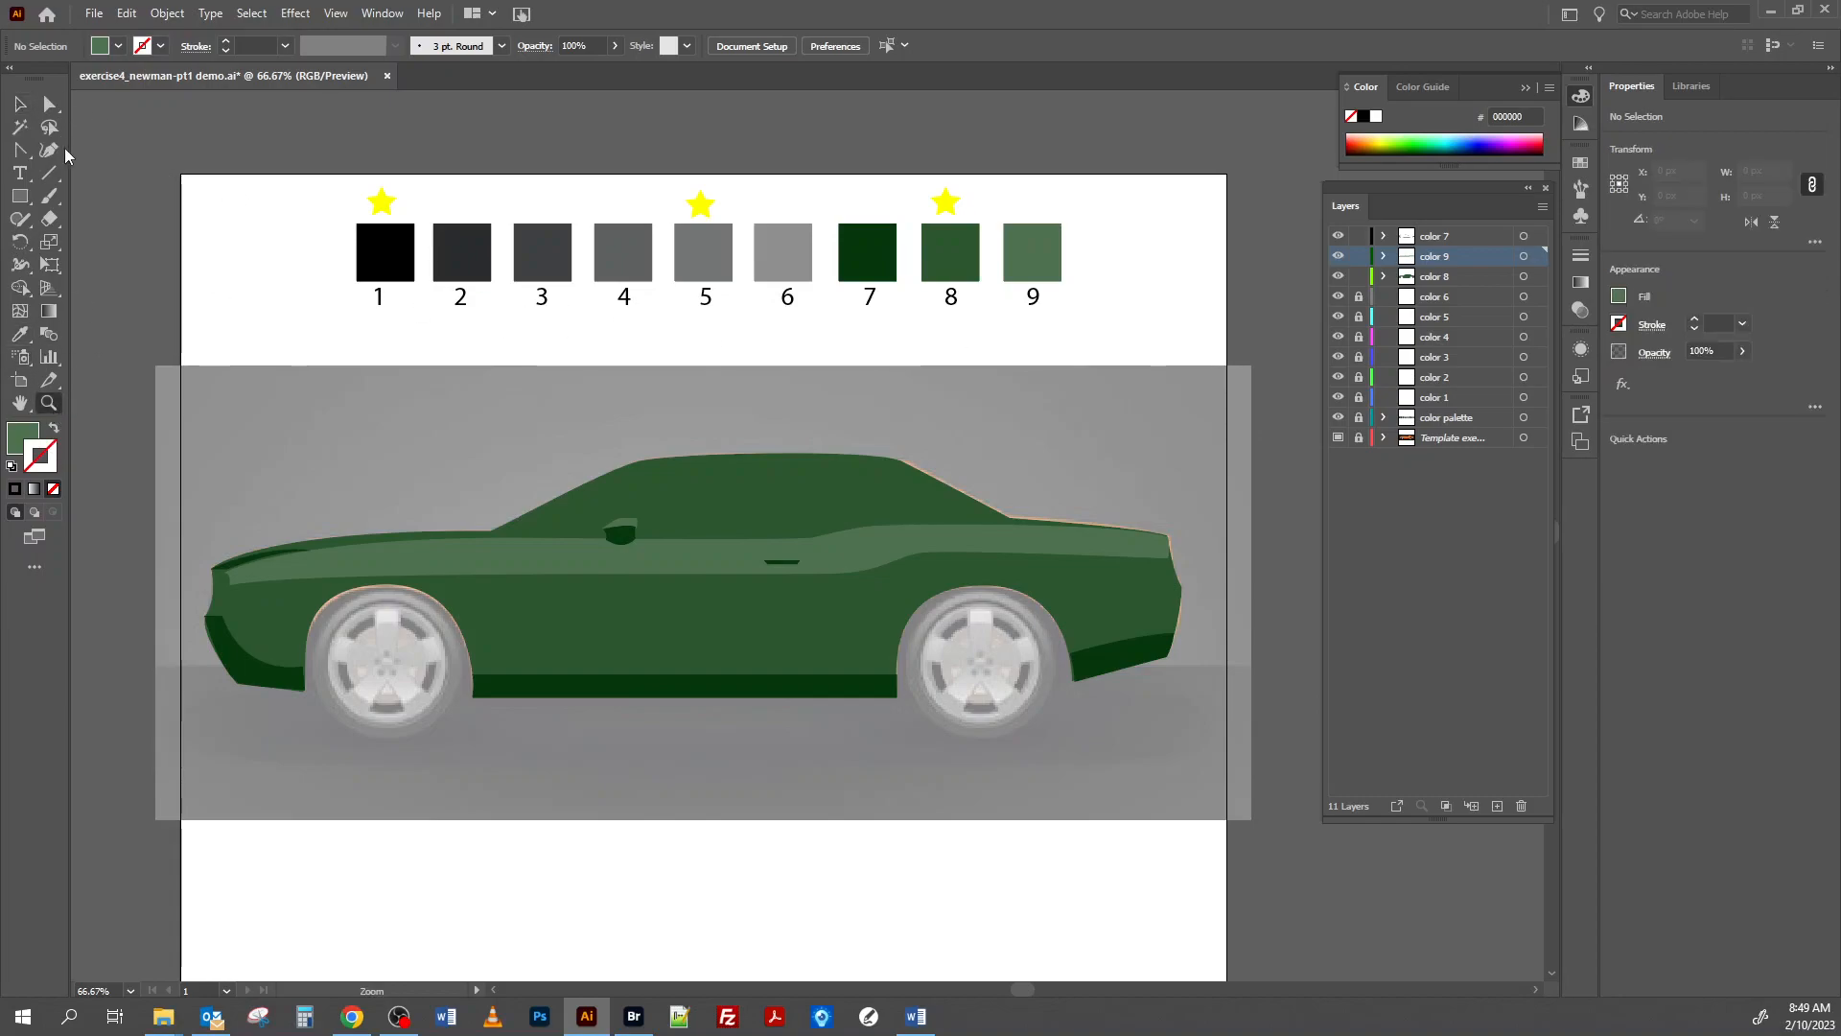
{"action": "left_click", "coordinate": [21, 151]}
{"action": "left_click", "coordinate": [23, 153]}
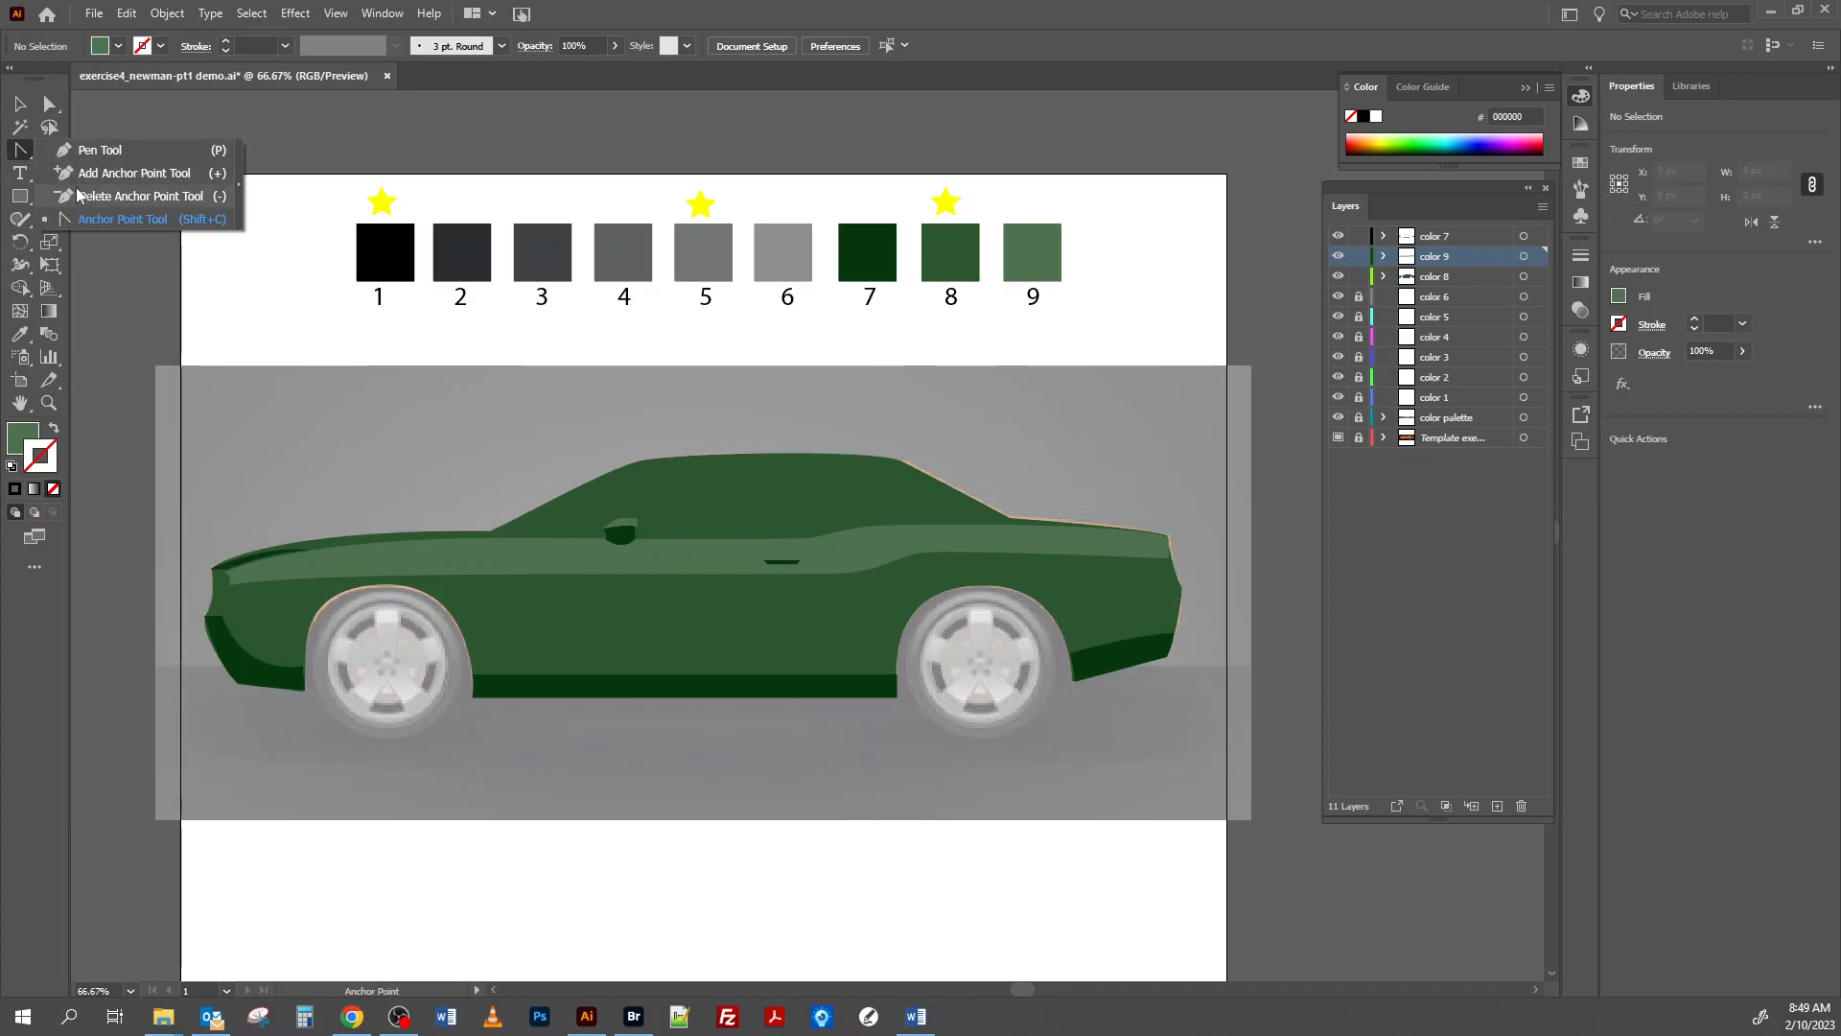
{"action": "left_click", "coordinate": [49, 103]}
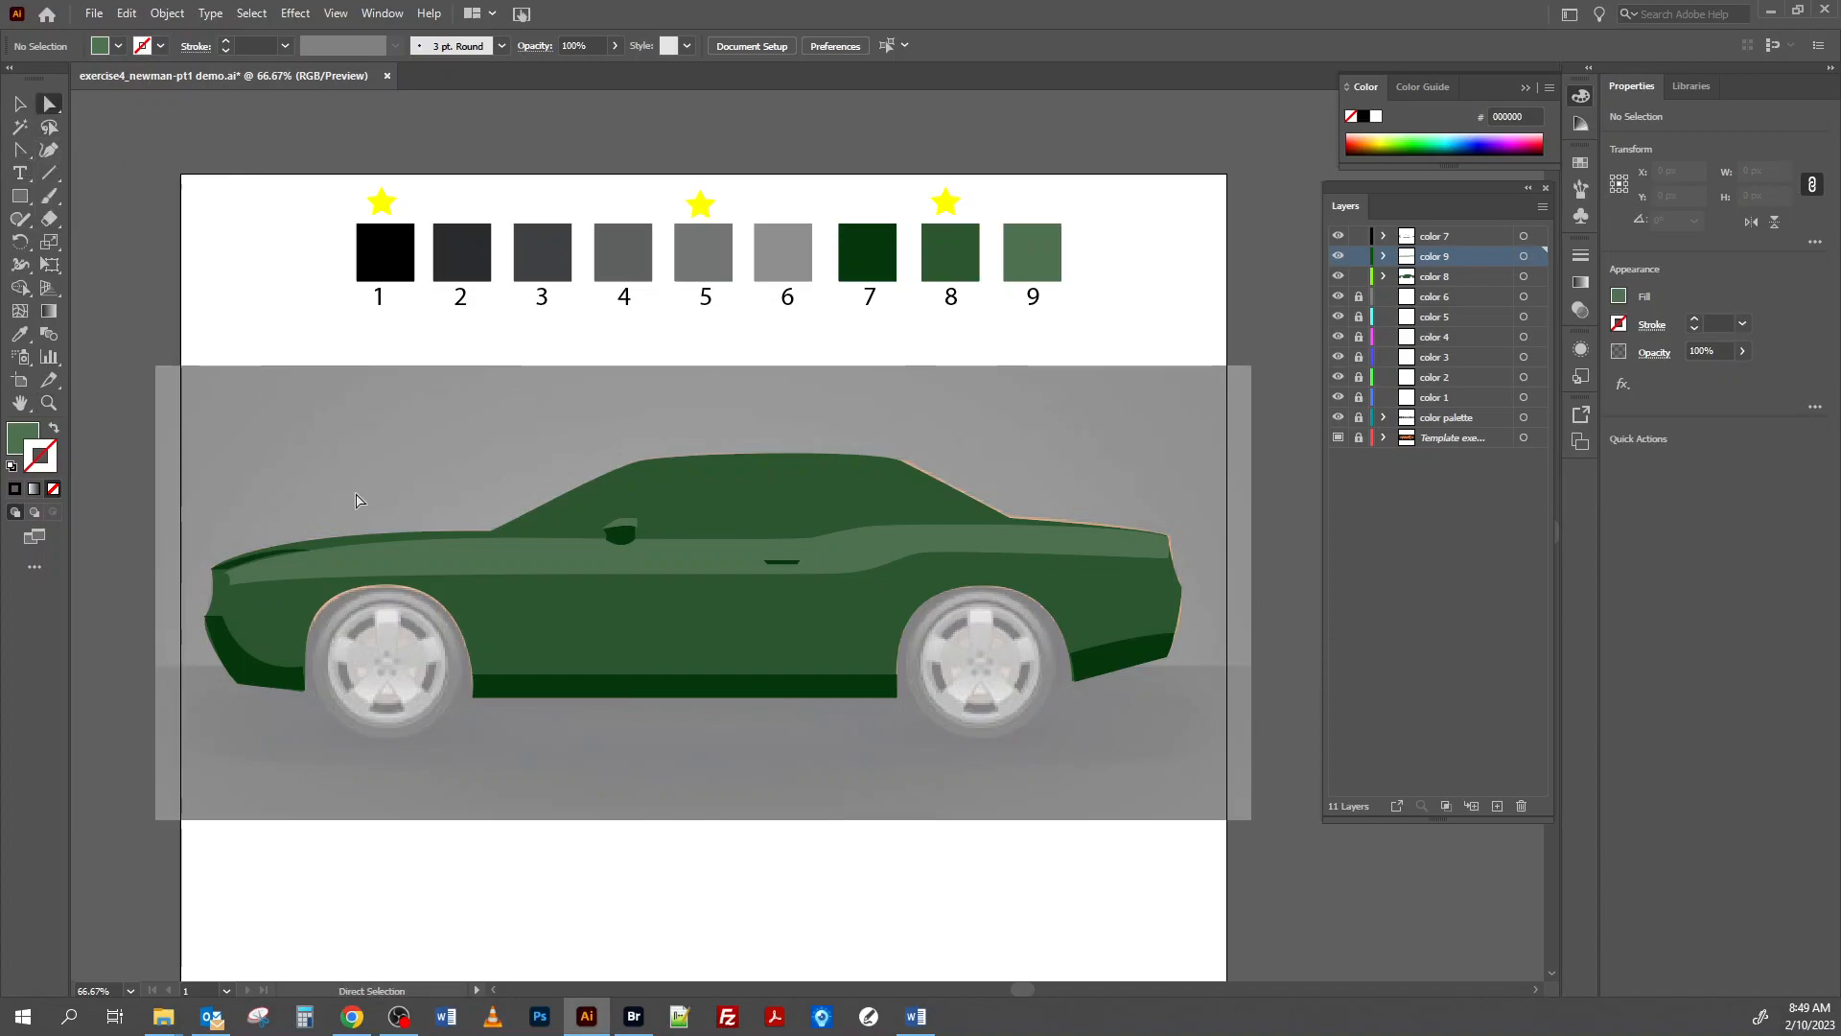
{"action": "key", "text": "ctrl+equal"}
{"action": "key", "text": "ctrl+equal"}
{"action": "key", "text": "ctrl+equal"}
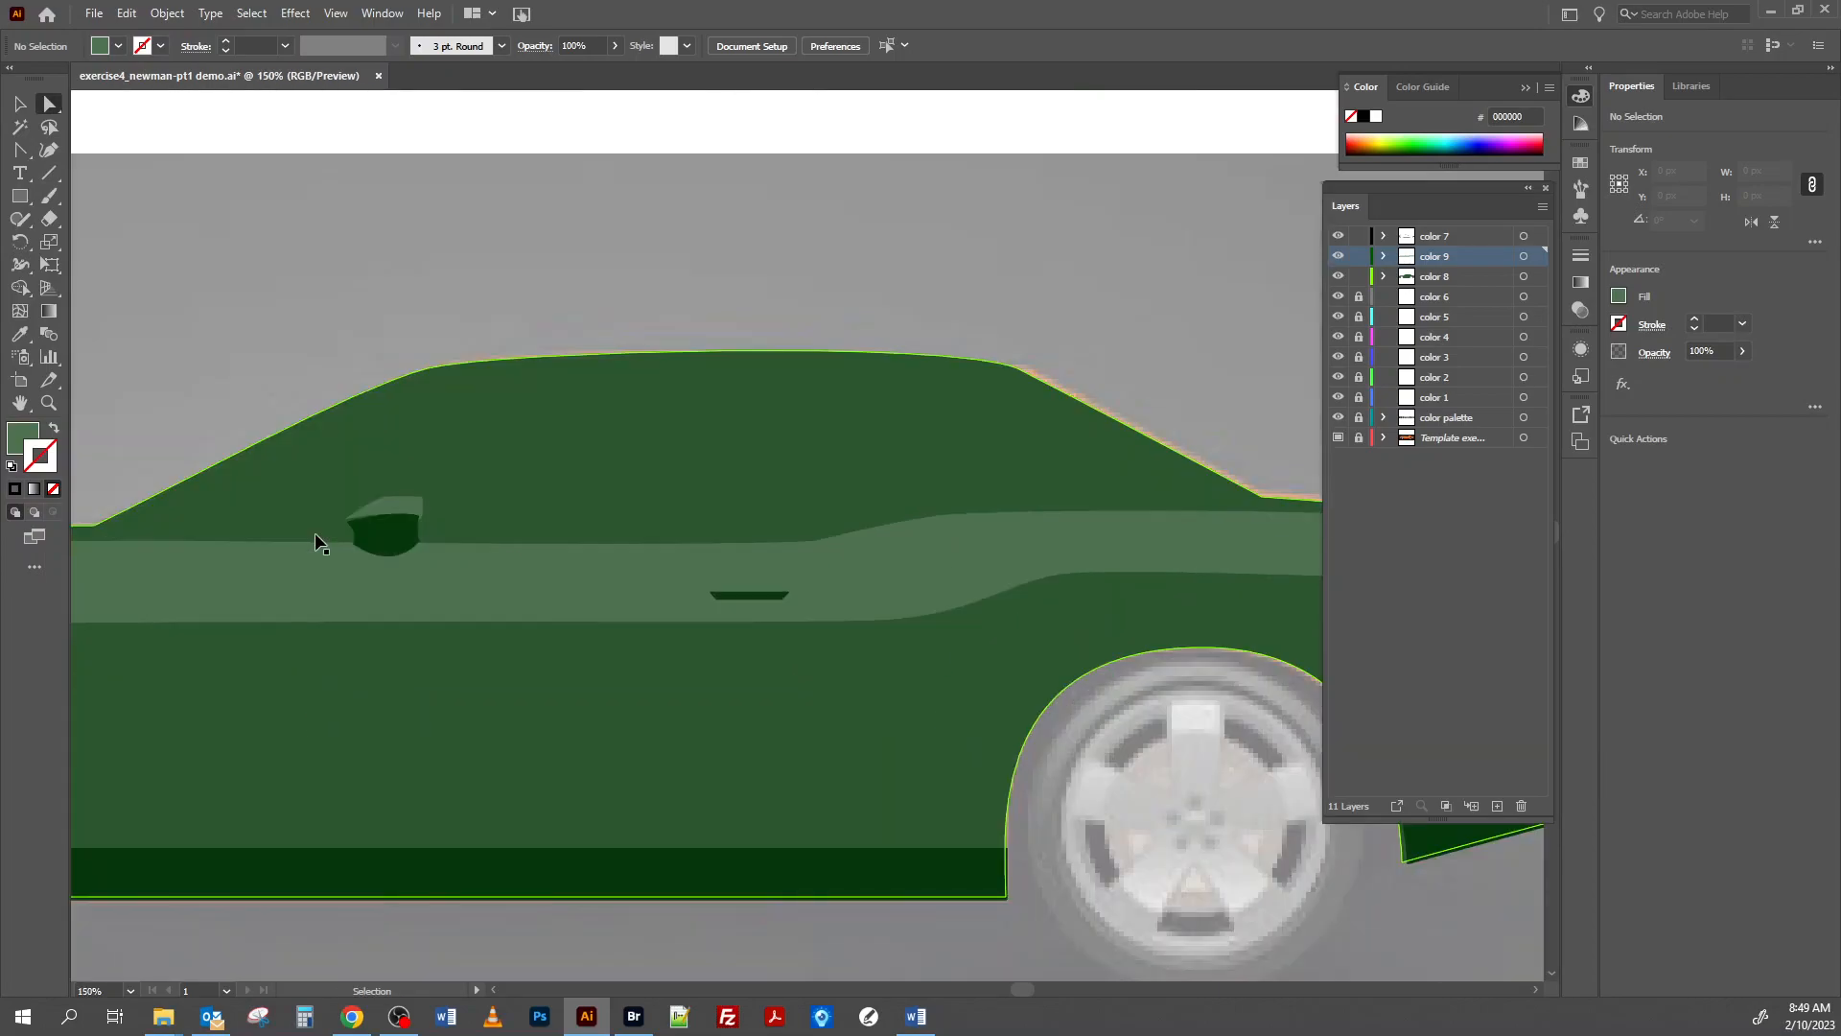
{"action": "key", "text": "space"}
{"action": "mouse_move", "coordinate": [168, 567]}
{"action": "left_mouse_down"}
{"action": "mouse_move", "coordinate": [715, 572]}
{"action": "mouse_move", "coordinate": [699, 595]}
{"action": "mouse_move", "coordinate": [748, 599]}
{"action": "left_mouse_up"}
{"action": "left_click_drag", "start_coordinate": [366, 620], "coordinate": [481, 607]}
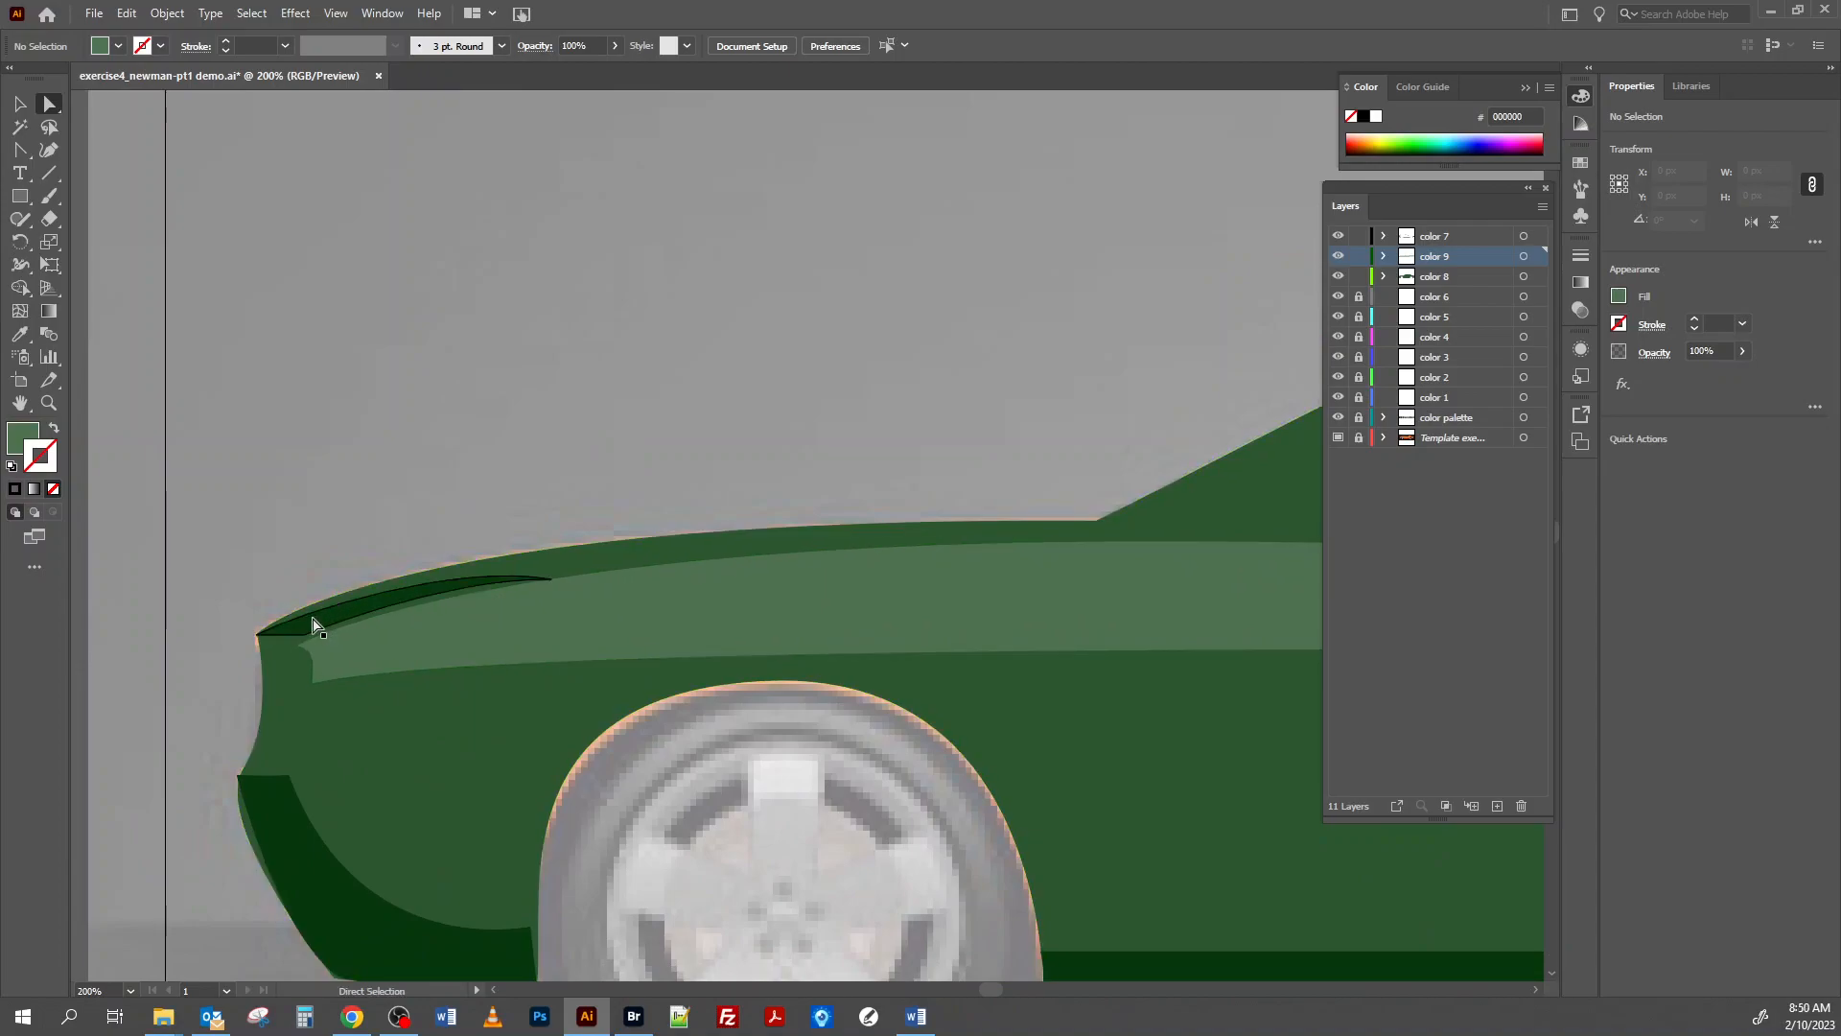
{"action": "left_click", "coordinate": [300, 651]}
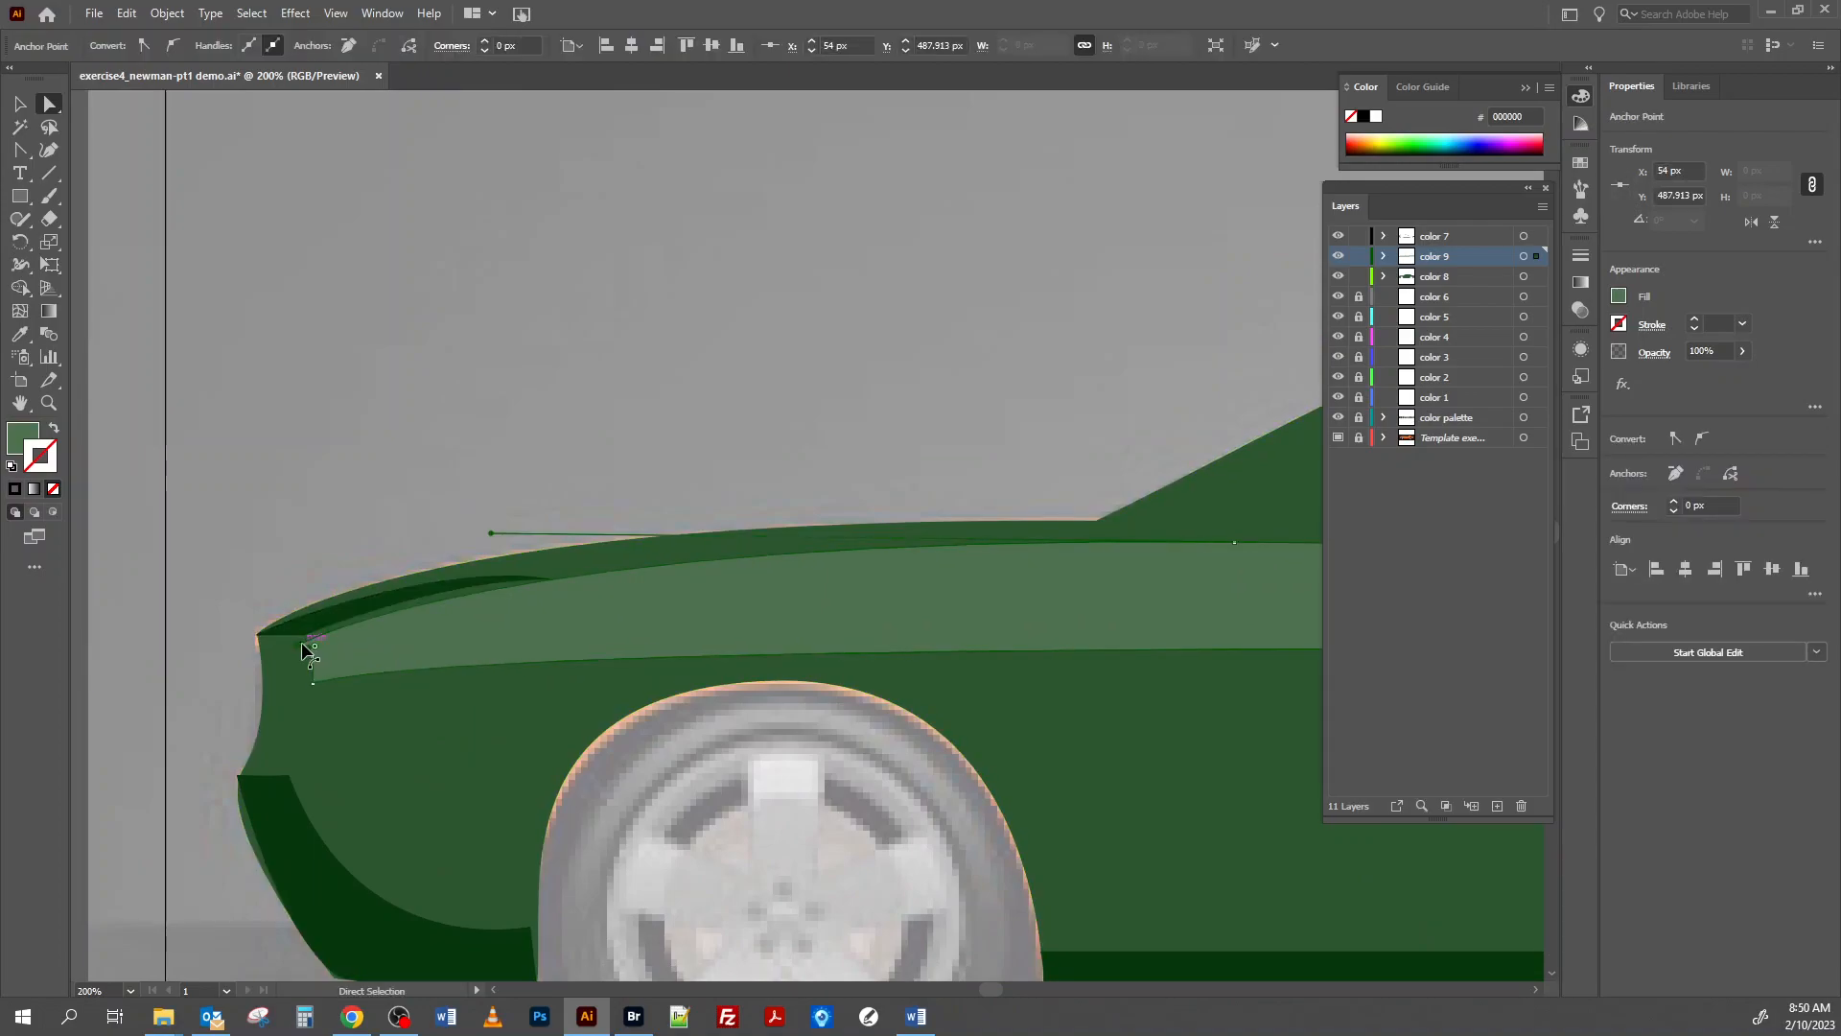
{"action": "left_click_drag", "start_coordinate": [299, 651], "coordinate": [305, 642]}
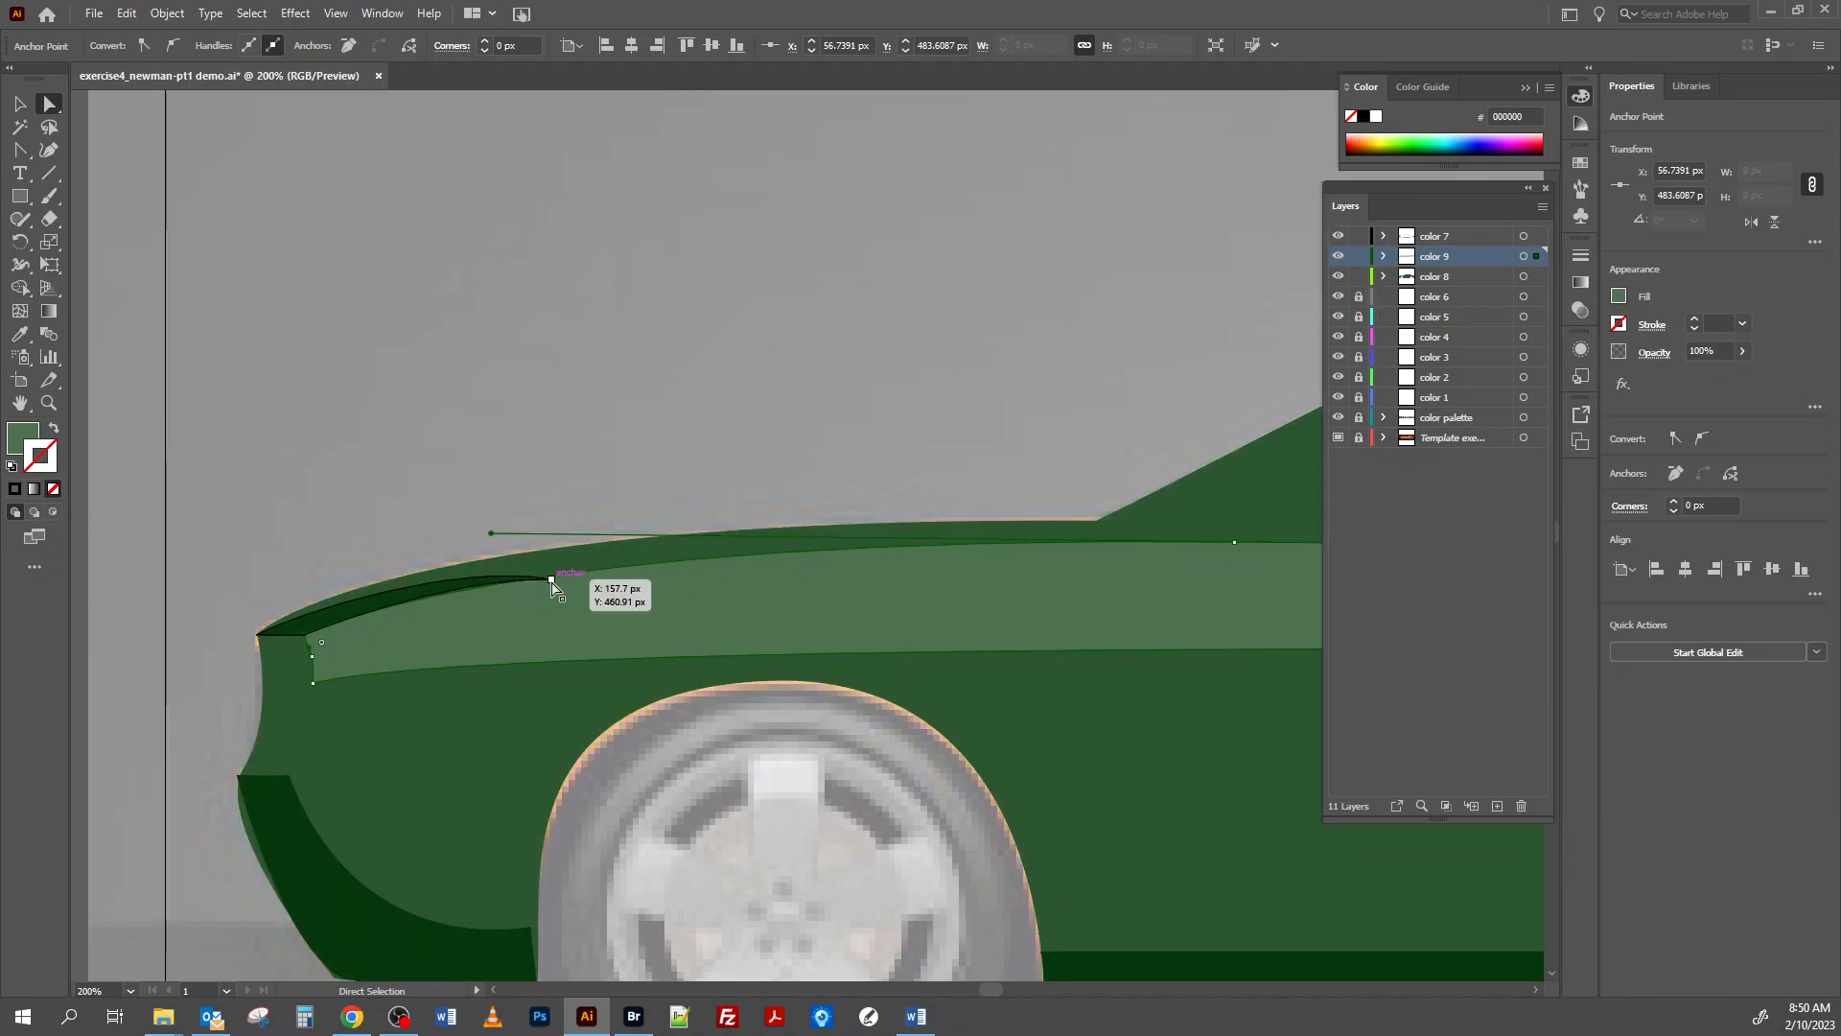
{"action": "left_click_drag", "start_coordinate": [552, 580], "coordinate": [559, 579]}
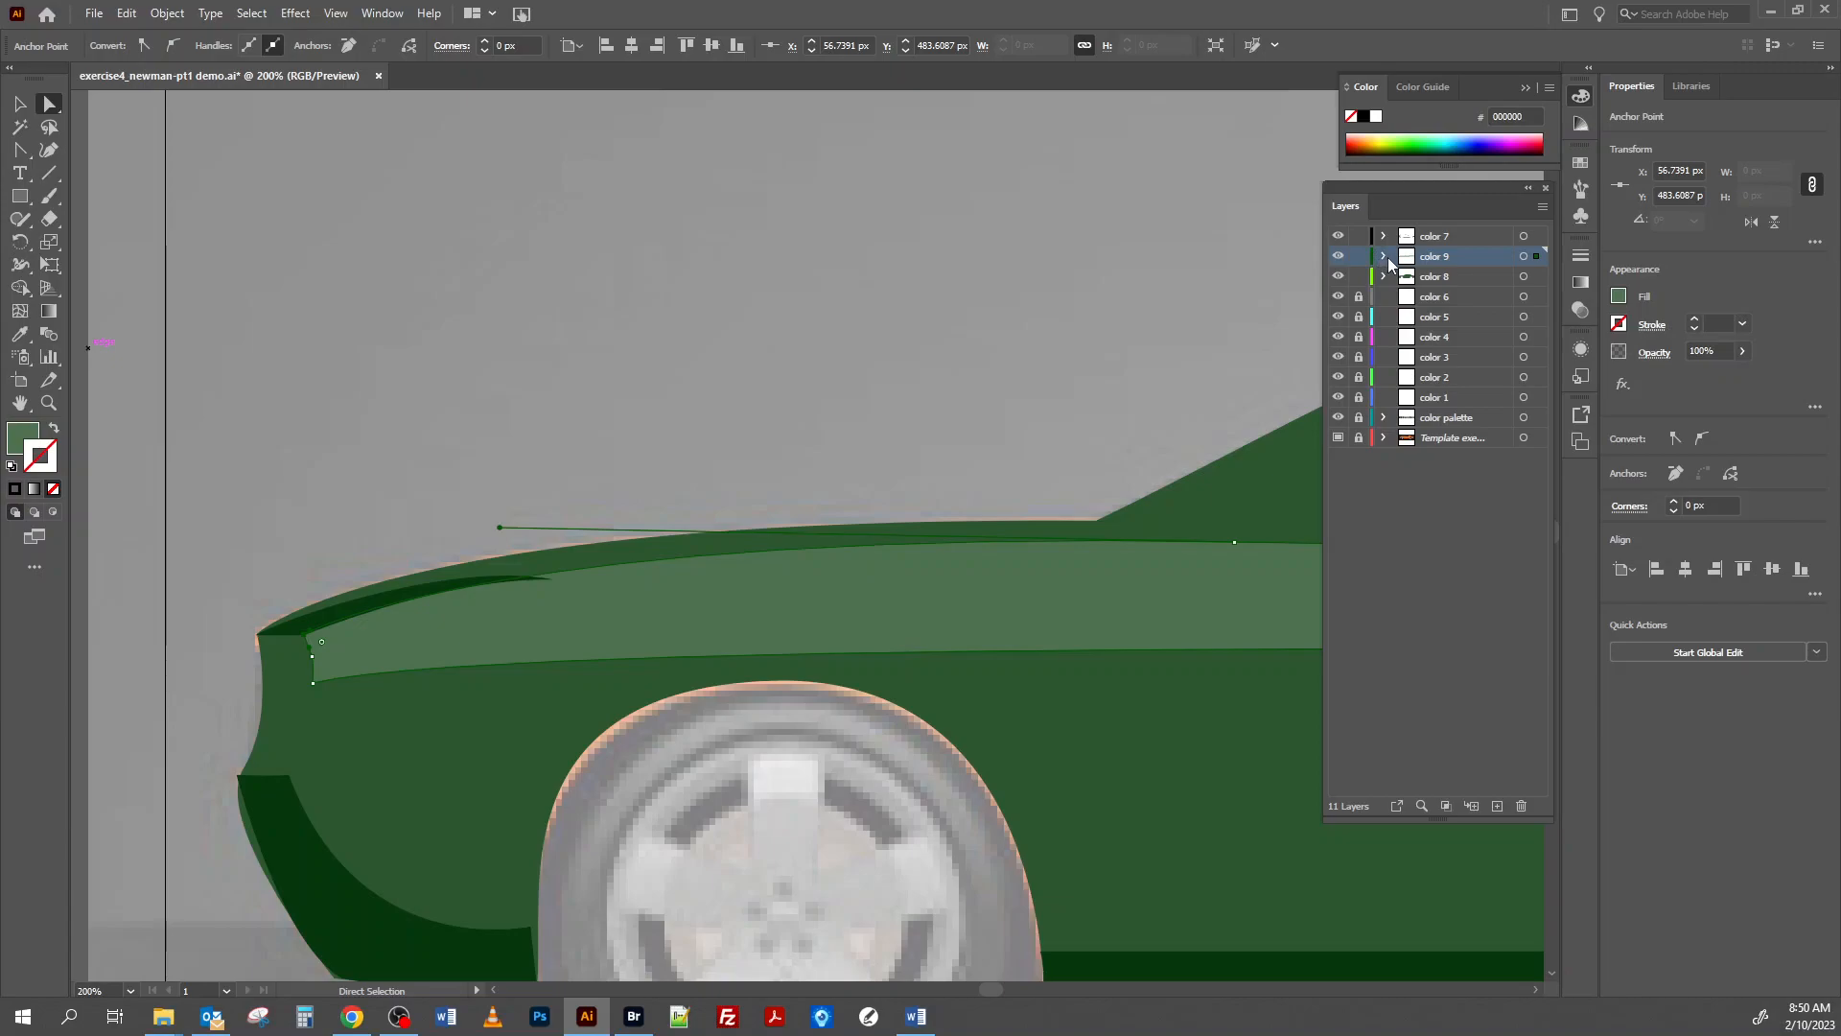
Bend the front bumper shadow's outer edge outward to follow the bumper's curve by adjusting its direction handle.
{"action": "scroll", "coordinate": [706, 589], "scroll_direction": "down", "scroll_amount": 3}
{"action": "scroll", "coordinate": [705, 589], "scroll_direction": "down", "scroll_amount": 1}
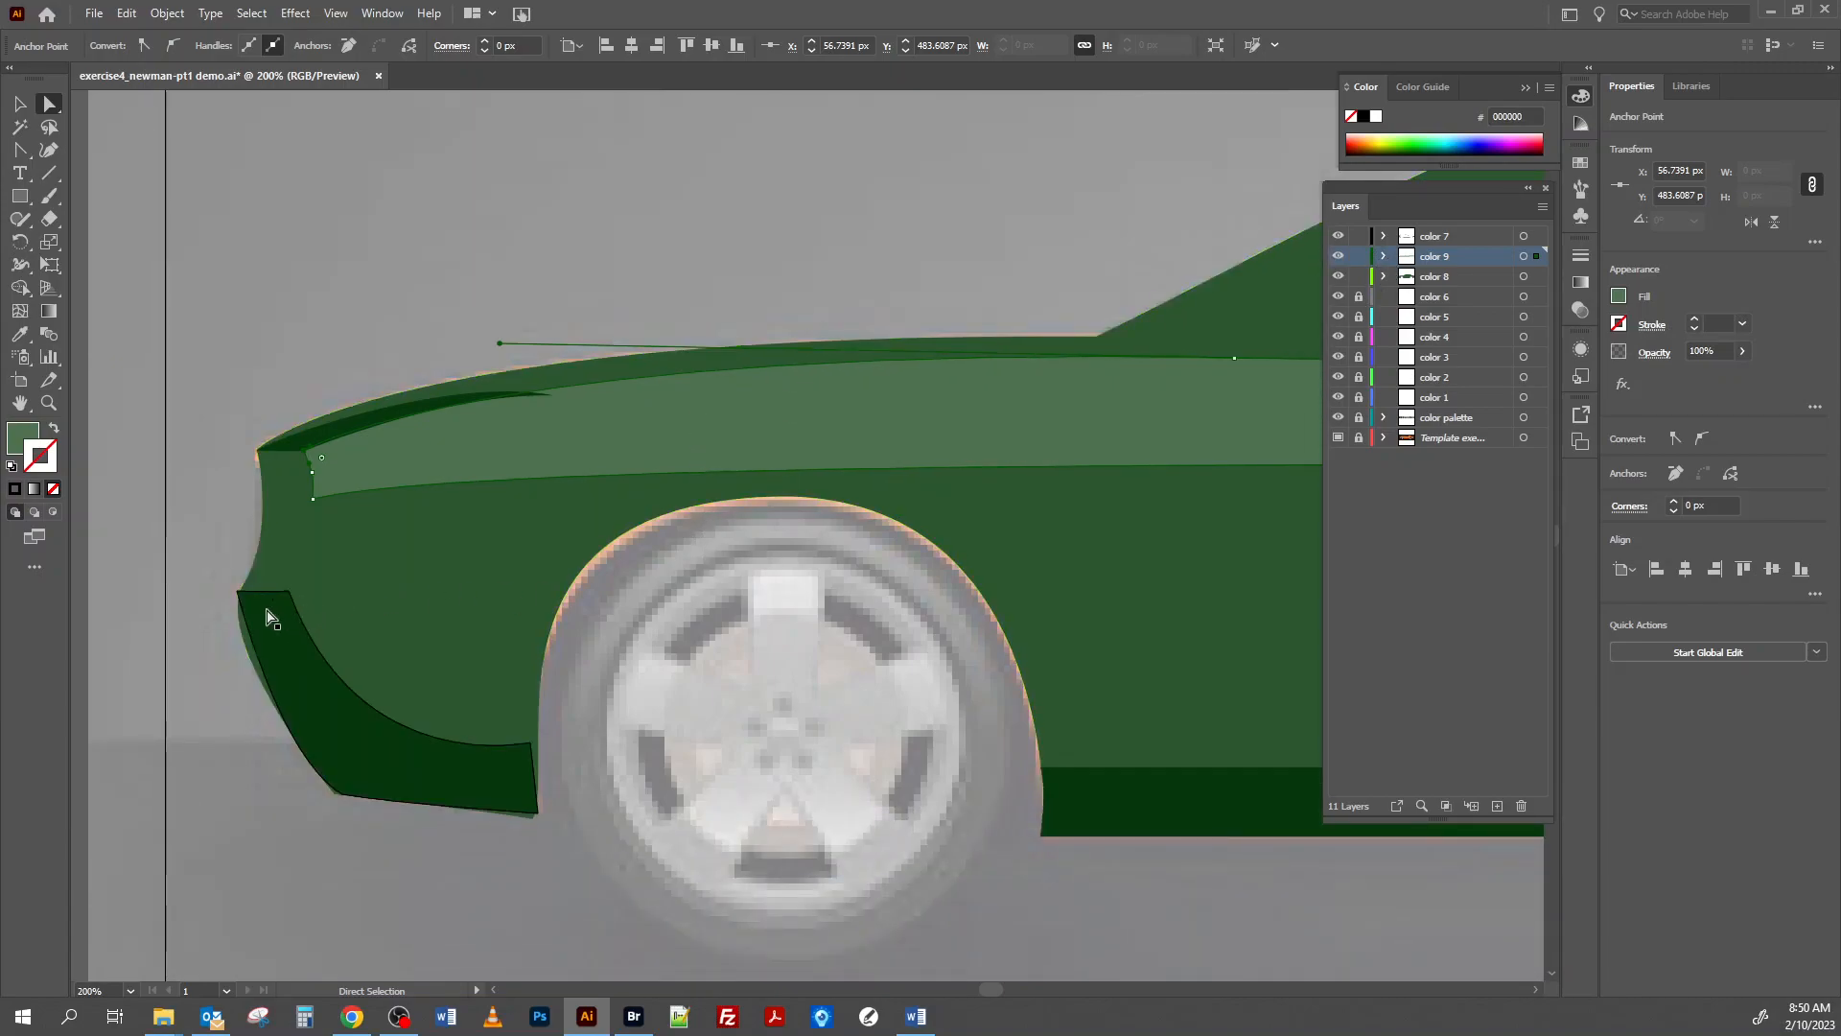
{"action": "left_click", "coordinate": [238, 595]}
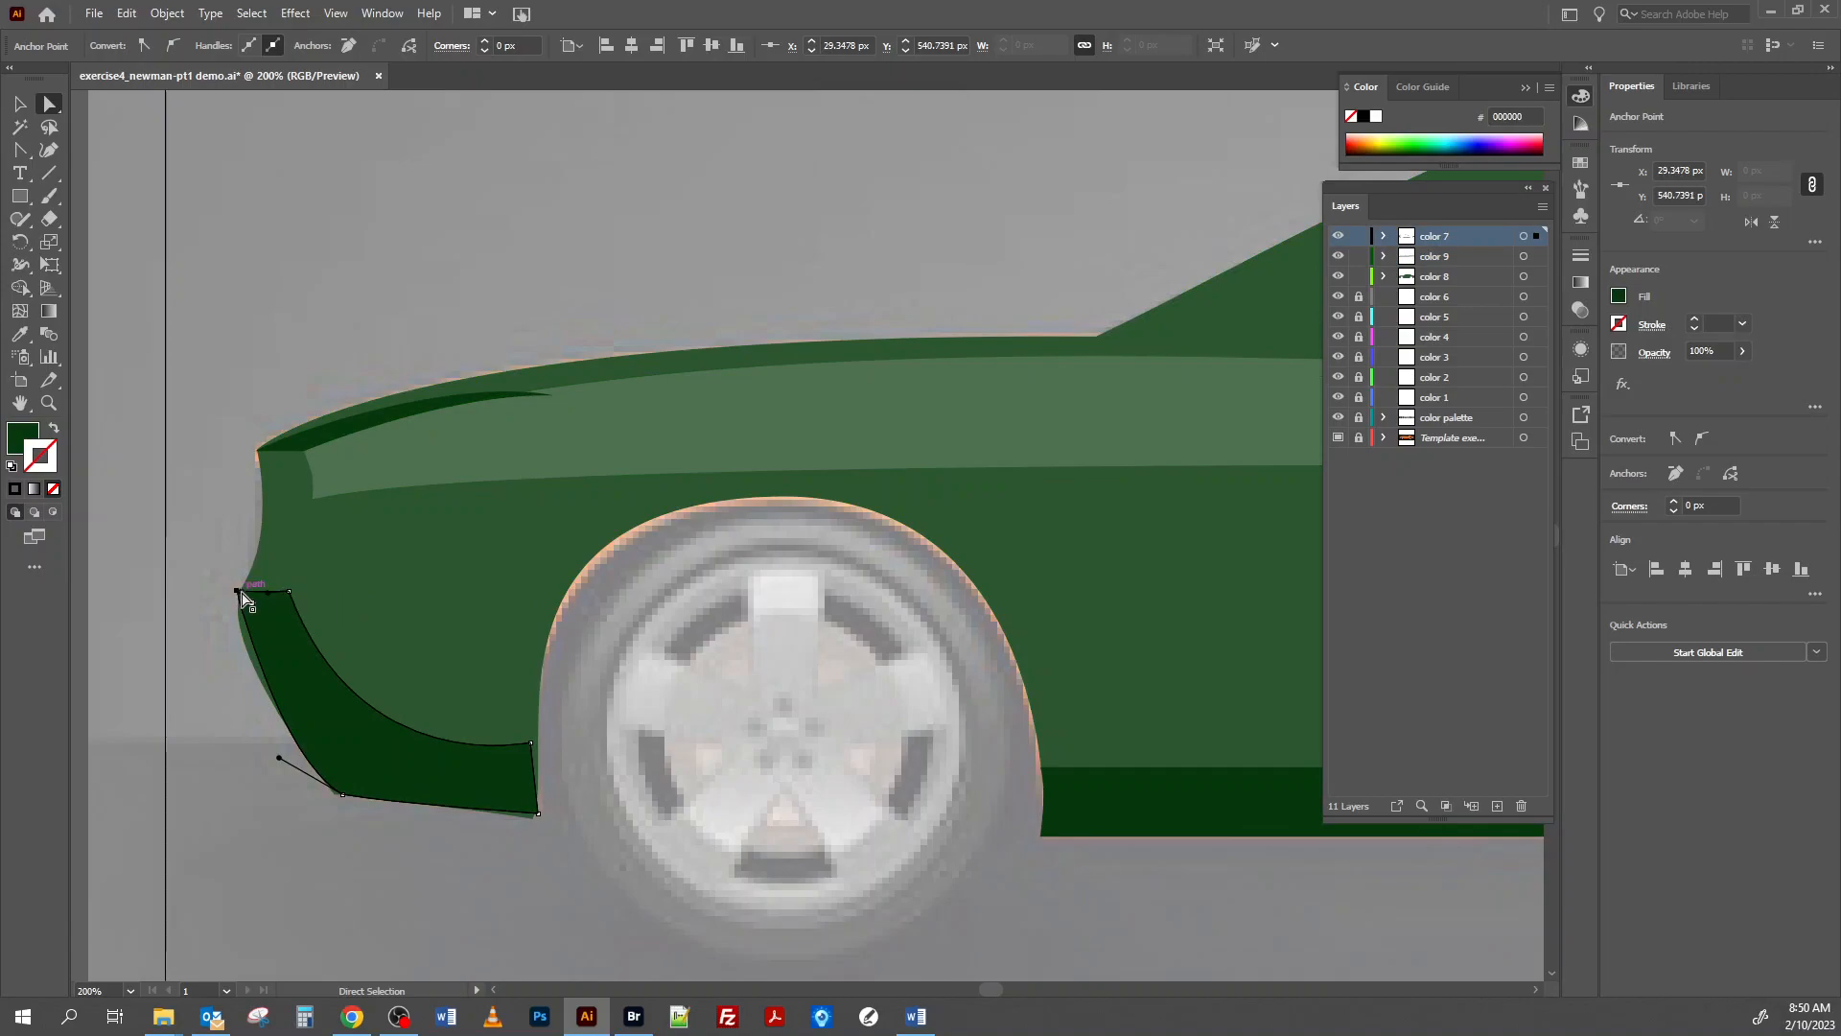
{"action": "left_click_drag", "start_coordinate": [238, 595], "coordinate": [237, 591]}
{"action": "left_click_drag", "start_coordinate": [279, 758], "coordinate": [228, 672]}
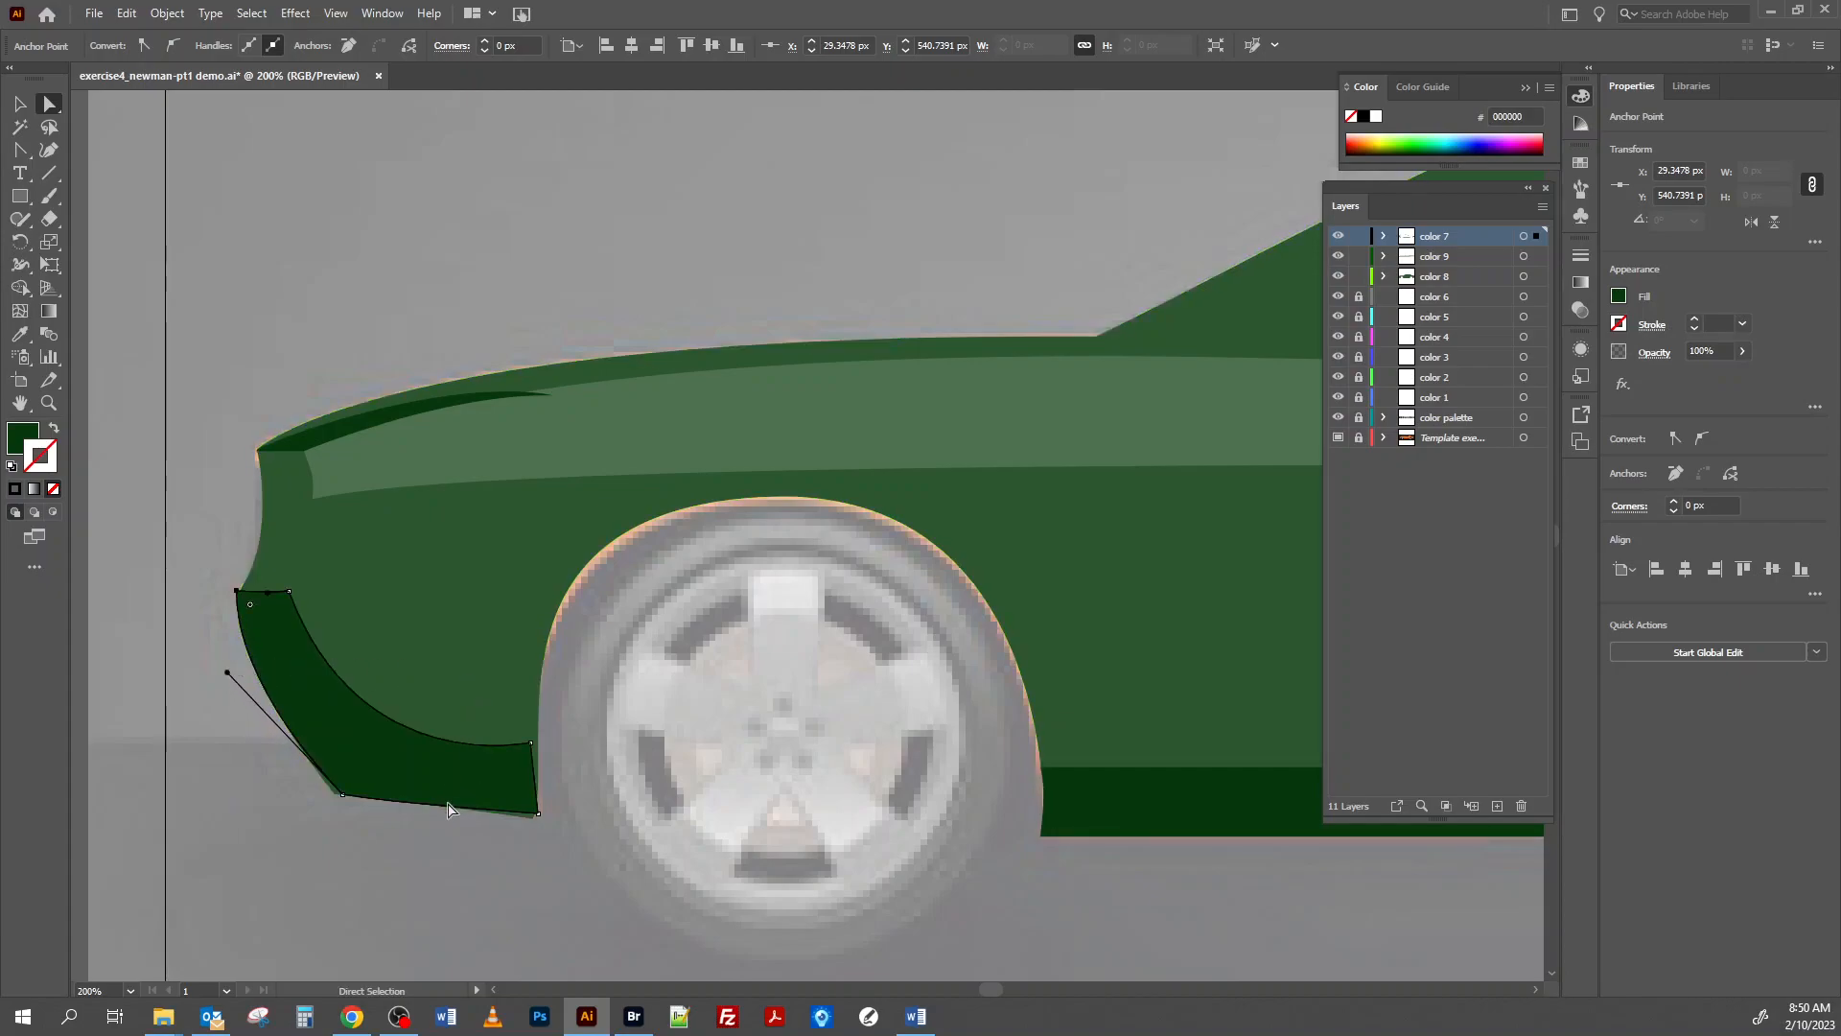
Move the bumper shadow's lower front corner and its two corners beside the front wheel to match the body outline.
{"action": "left_click", "coordinate": [342, 795]}
{"action": "left_click_drag", "start_coordinate": [342, 796], "coordinate": [335, 795]}
{"action": "left_click", "coordinate": [538, 814]}
{"action": "left_click_drag", "start_coordinate": [538, 818], "coordinate": [534, 822]}
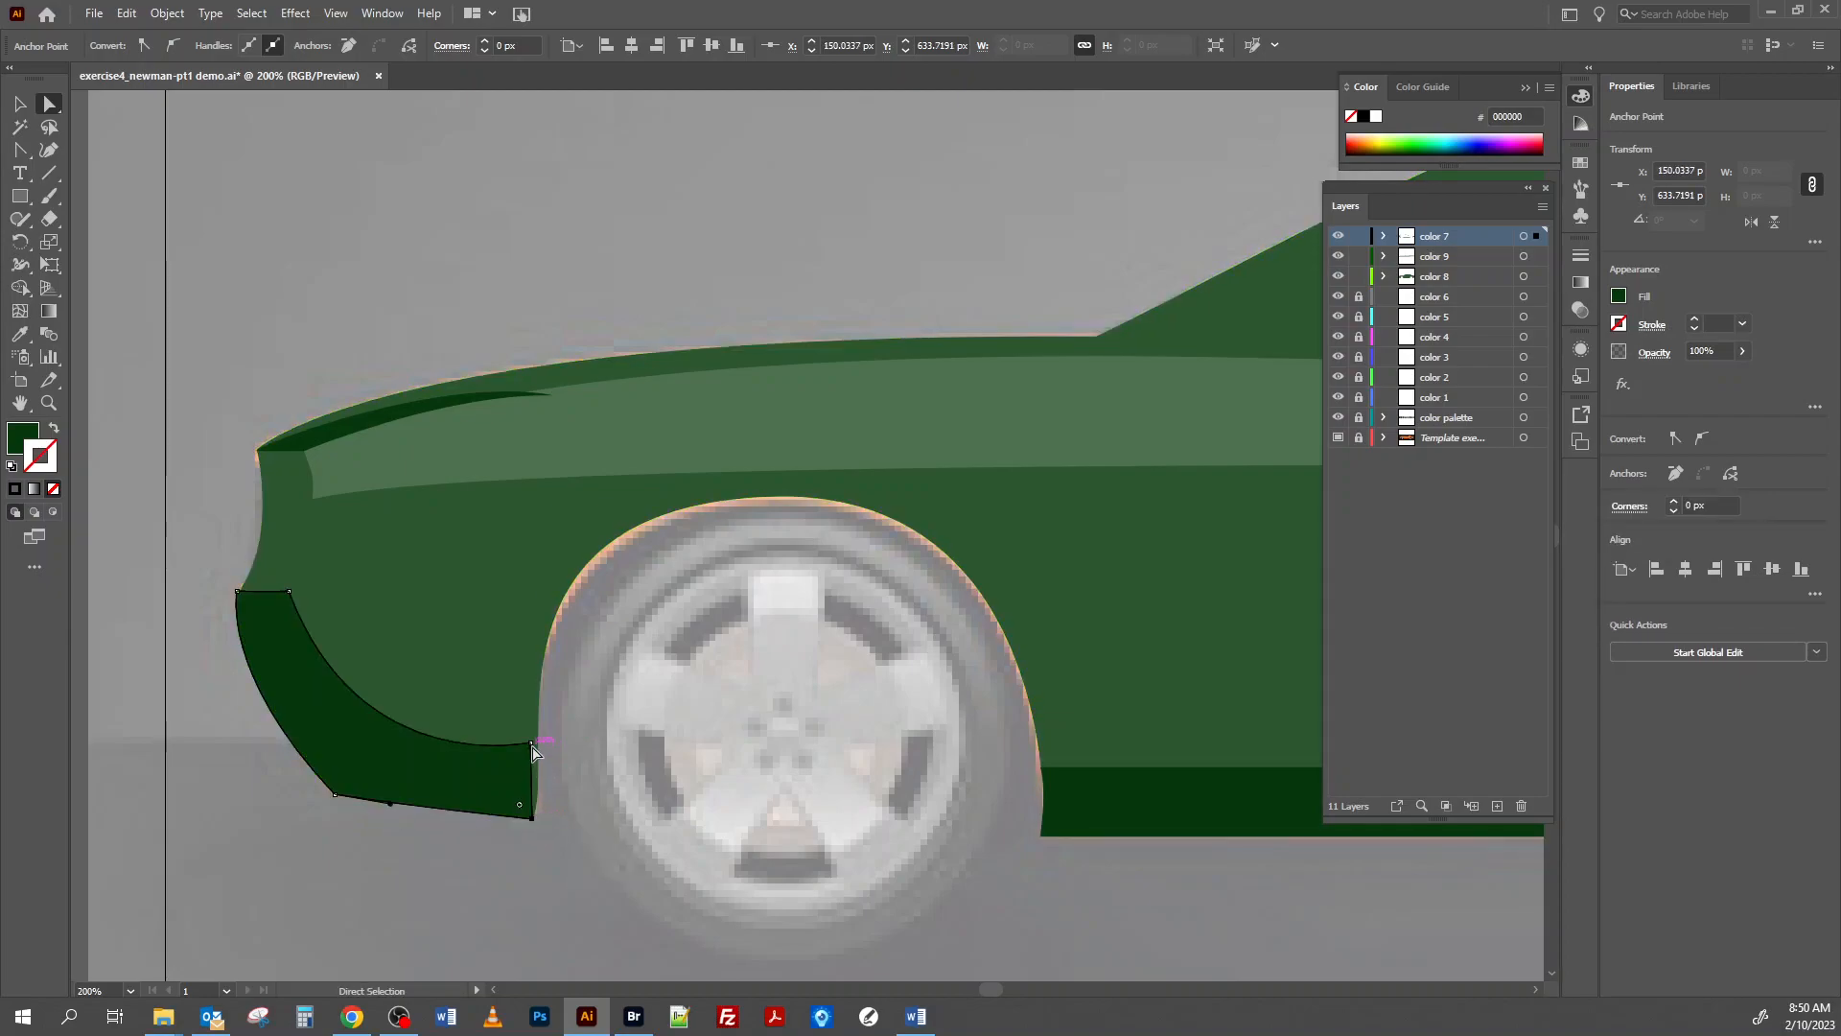
{"action": "left_click_drag", "start_coordinate": [532, 745], "coordinate": [538, 745]}
Reshape the bumper shadow's inner curve with the Anchor Point tool, adjusting the handles at both of its ends.
{"action": "left_click", "coordinate": [21, 151]}
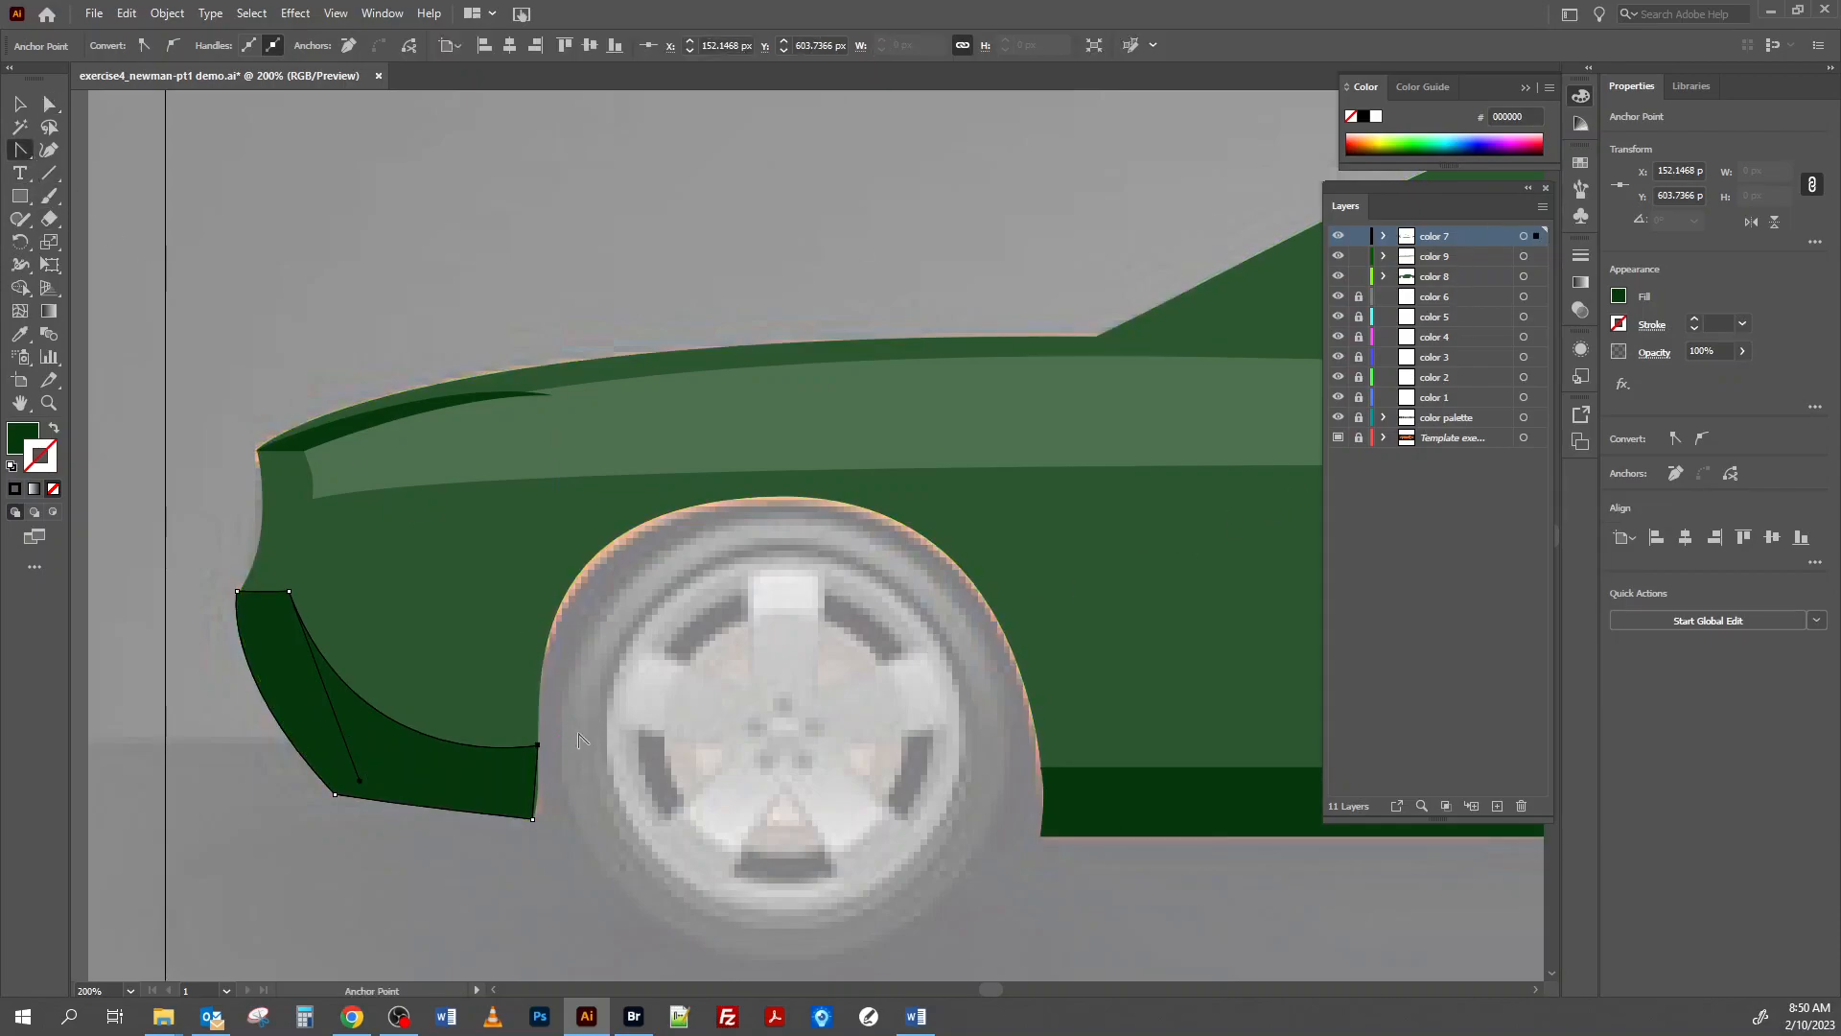
{"action": "mouse_move", "coordinate": [538, 745]}
{"action": "left_mouse_down"}
{"action": "mouse_move", "coordinate": [537, 710]}
{"action": "mouse_move", "coordinate": [537, 736]}
{"action": "mouse_move", "coordinate": [510, 743]}
{"action": "left_mouse_up"}
{"action": "left_click_drag", "start_coordinate": [508, 744], "coordinate": [509, 743]}
{"action": "left_click_drag", "start_coordinate": [361, 788], "coordinate": [370, 768]}
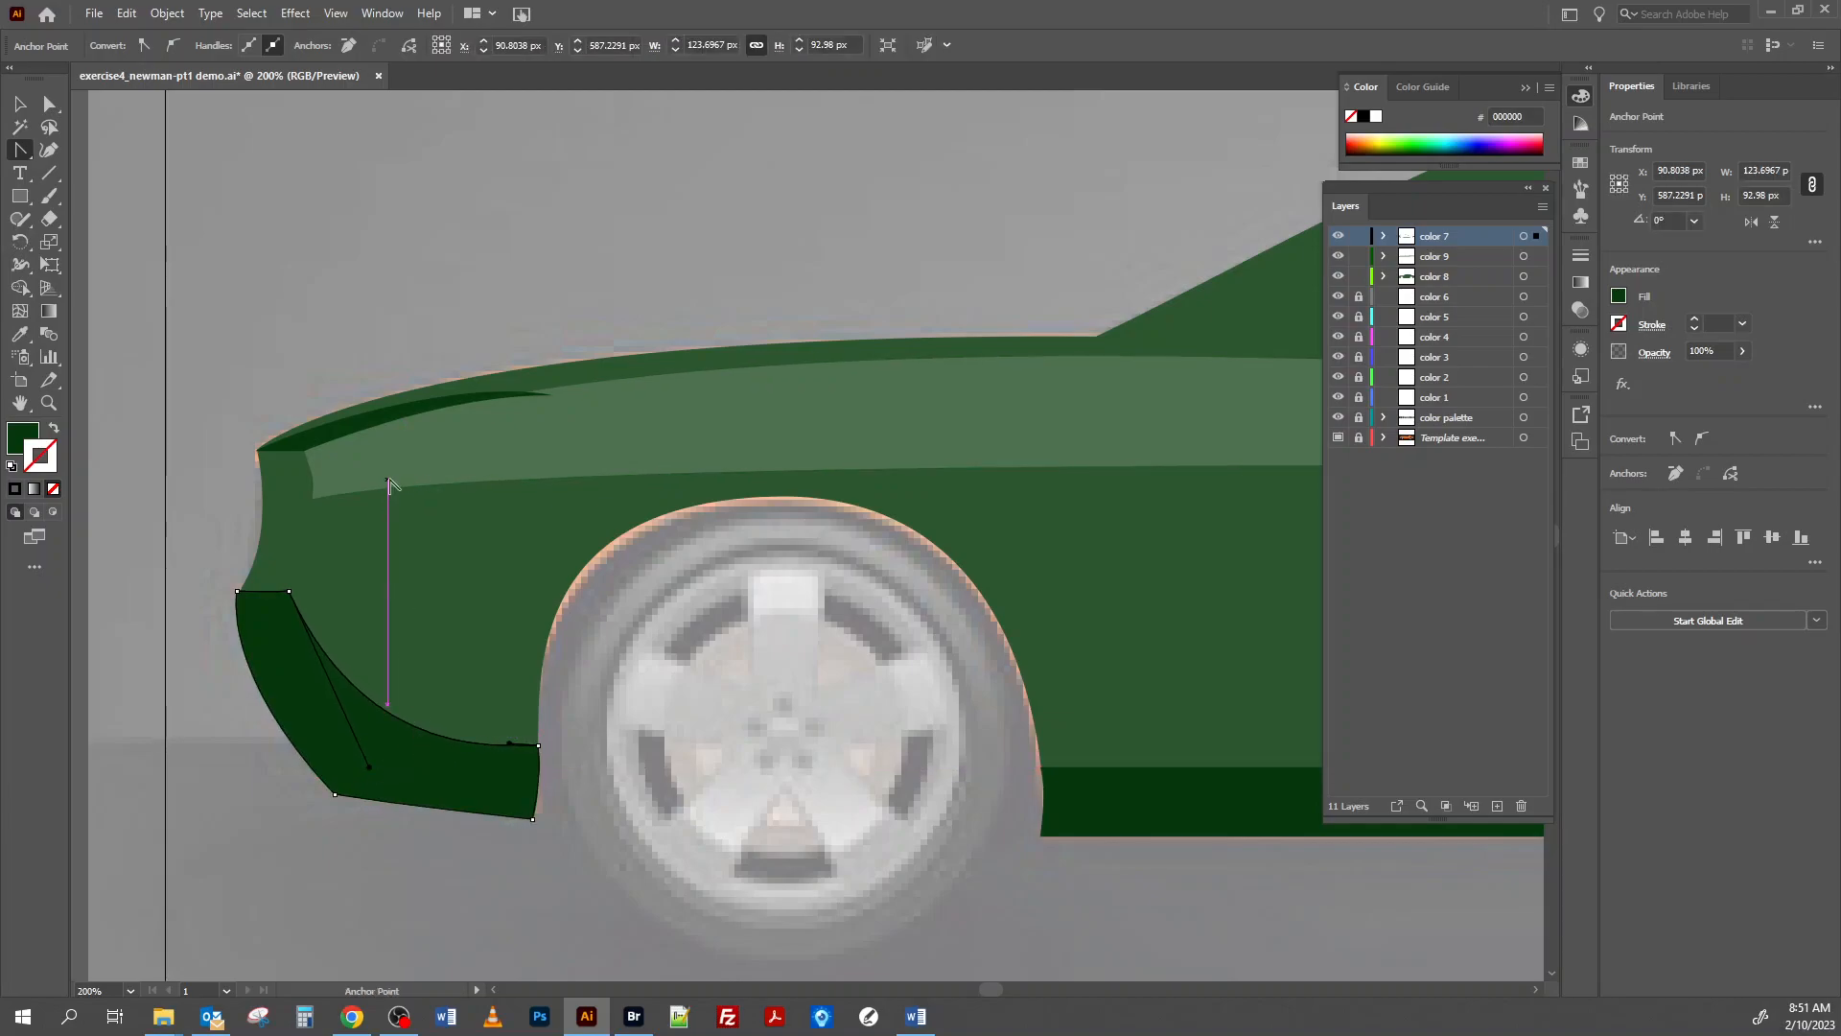
Convert the hood shadow's rear tip to a corner point and raise it to the side highlight's upper edge.
{"action": "left_click", "coordinate": [552, 395]}
{"action": "left_click_drag", "start_coordinate": [551, 394], "coordinate": [544, 390]}
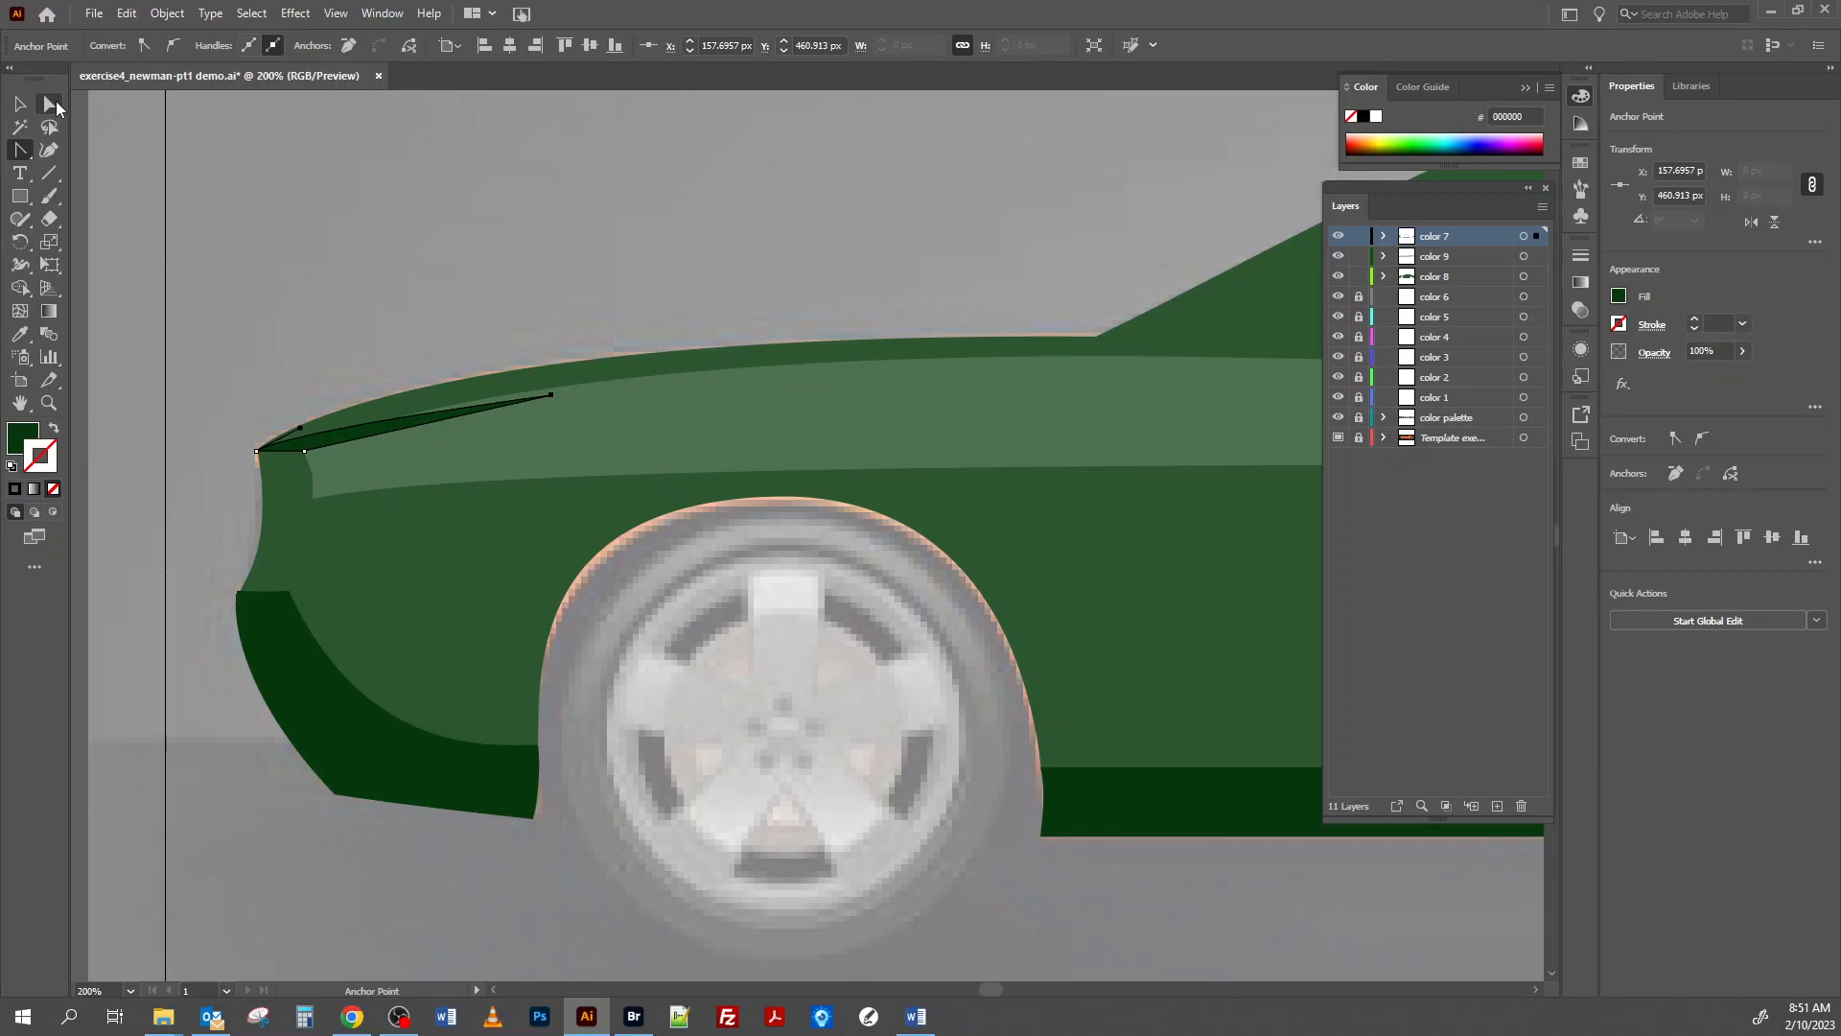
{"action": "left_click", "coordinate": [50, 103]}
{"action": "left_click_drag", "start_coordinate": [557, 397], "coordinate": [550, 387]}
Pull a curve handle forward from the hood shadow's rear tip with the Anchor Point tool, and deselect the shape.
{"action": "left_click", "coordinate": [23, 154]}
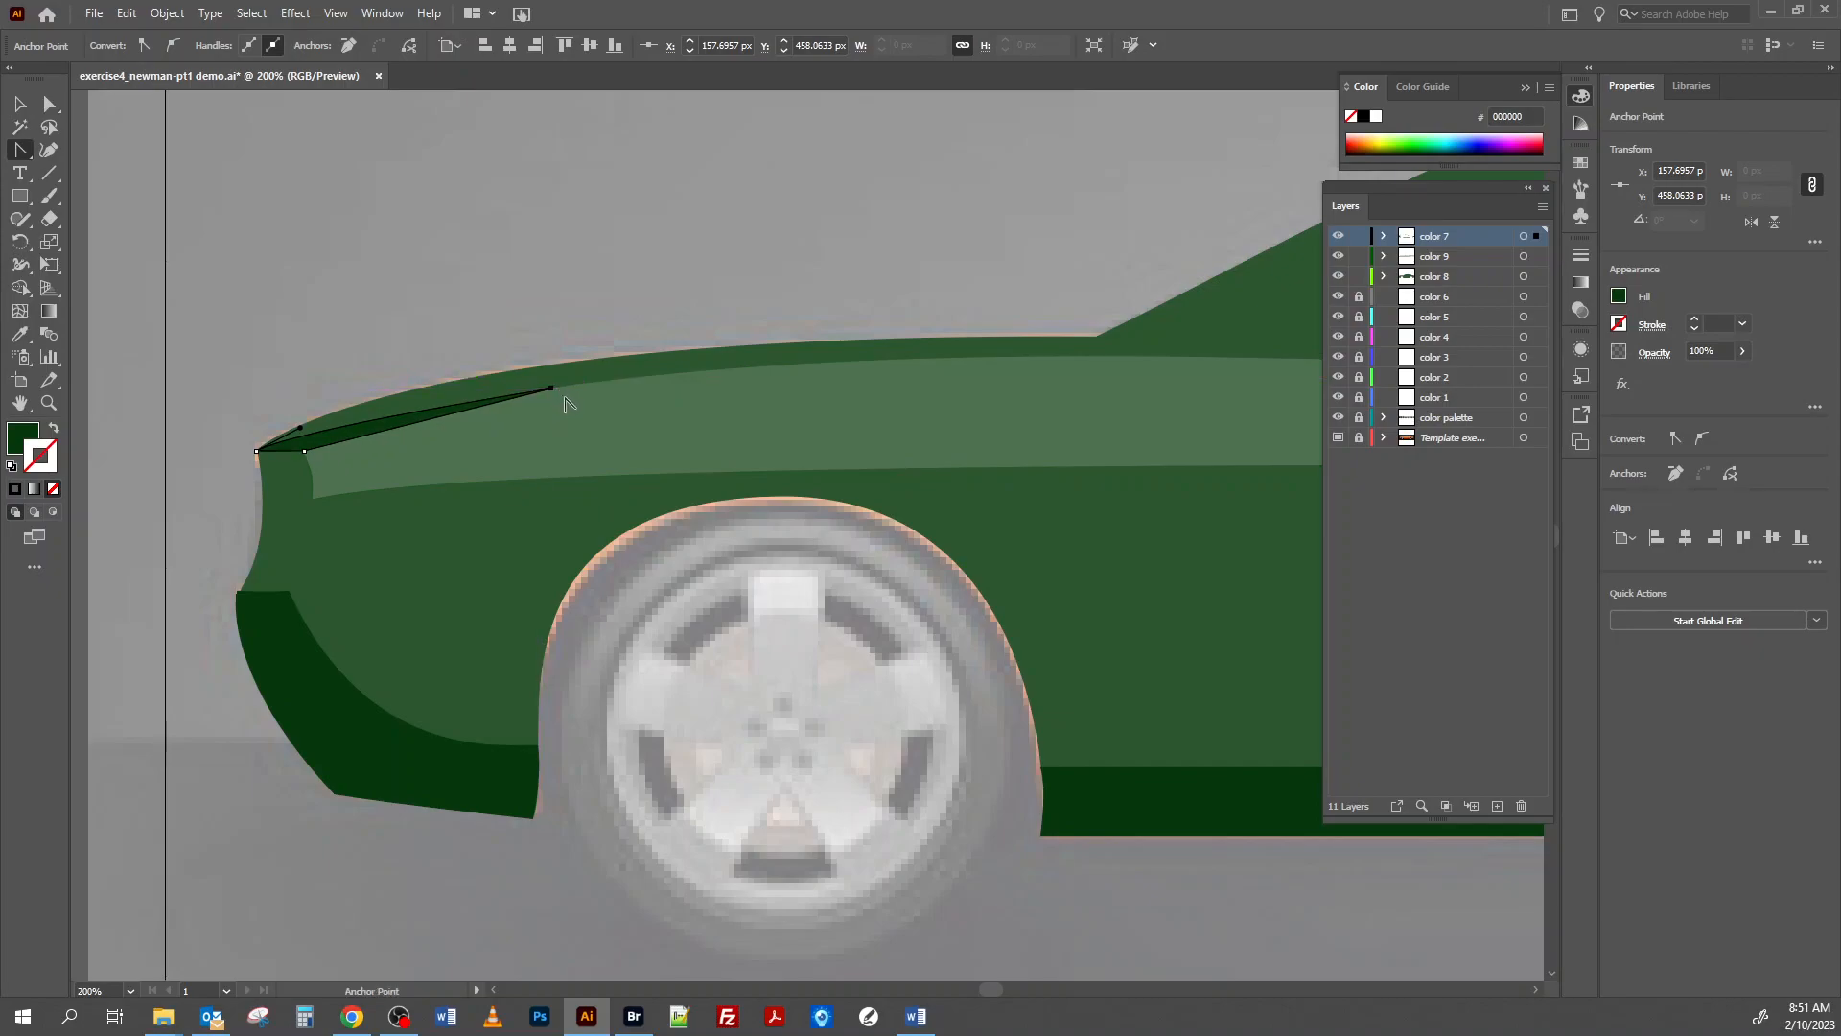
{"action": "left_click_drag", "start_coordinate": [551, 389], "coordinate": [509, 388]}
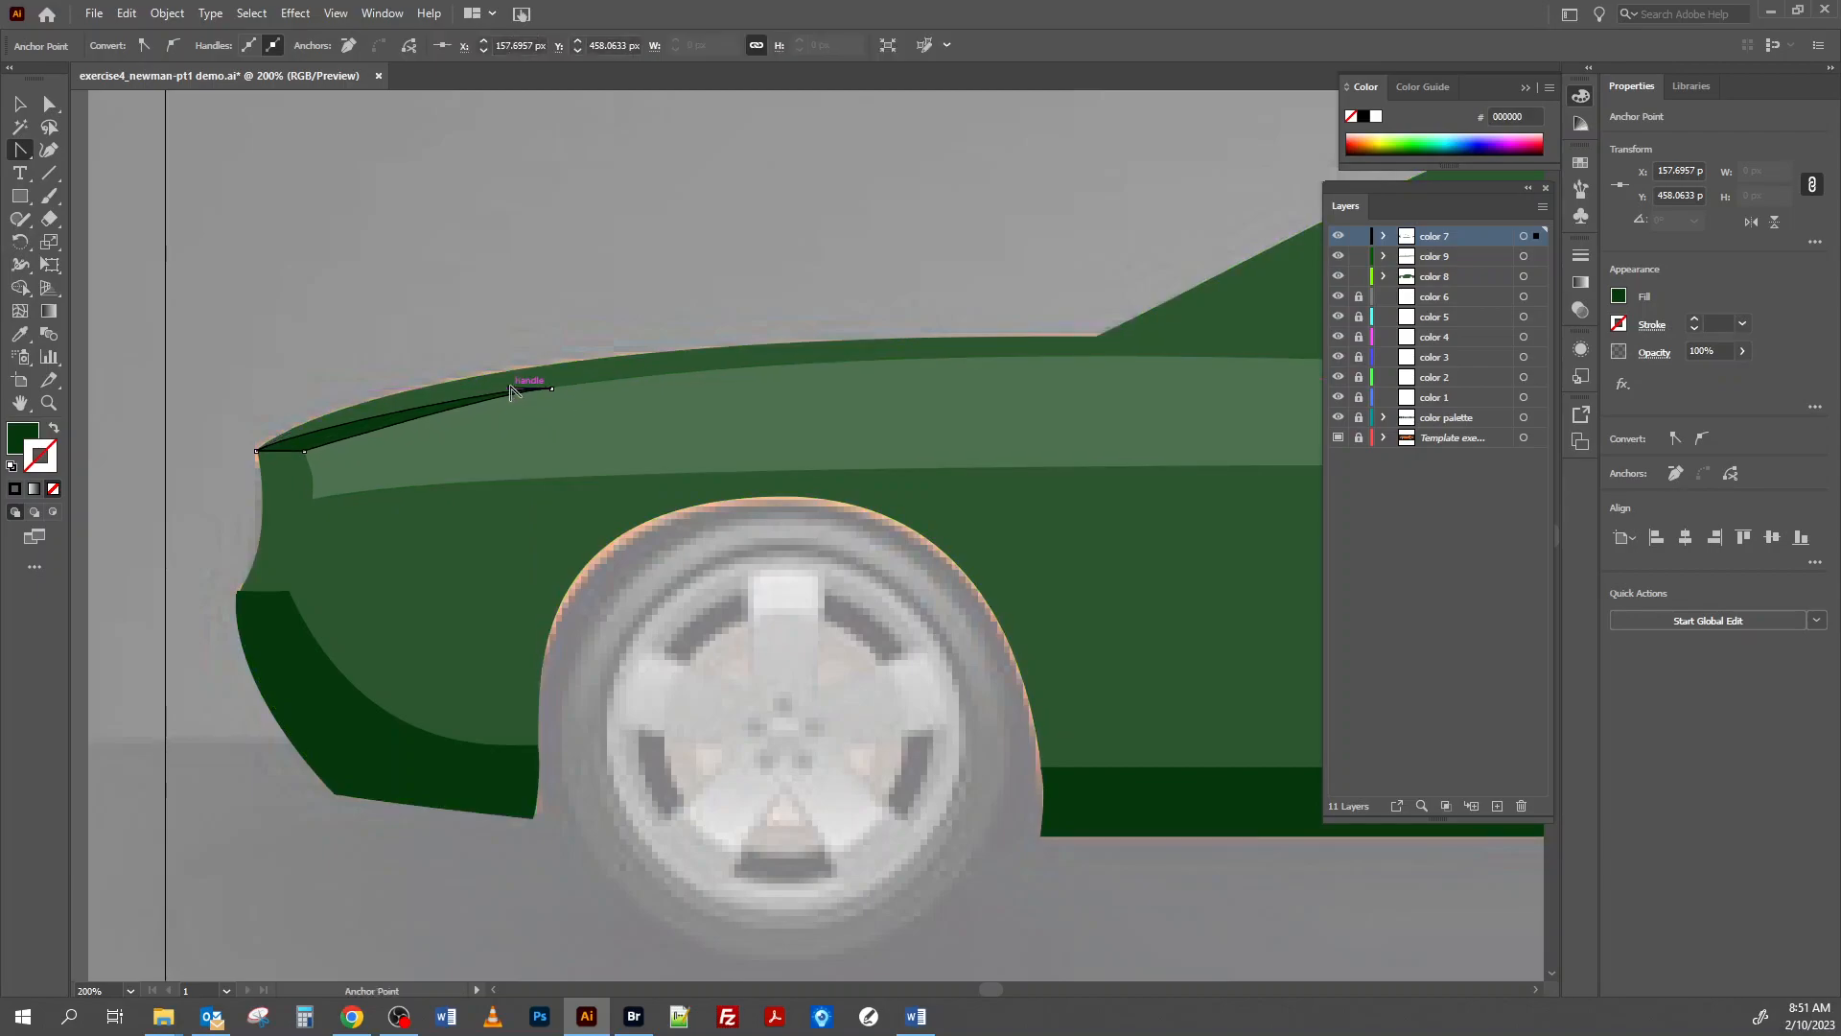
{"action": "key", "text": "v"}
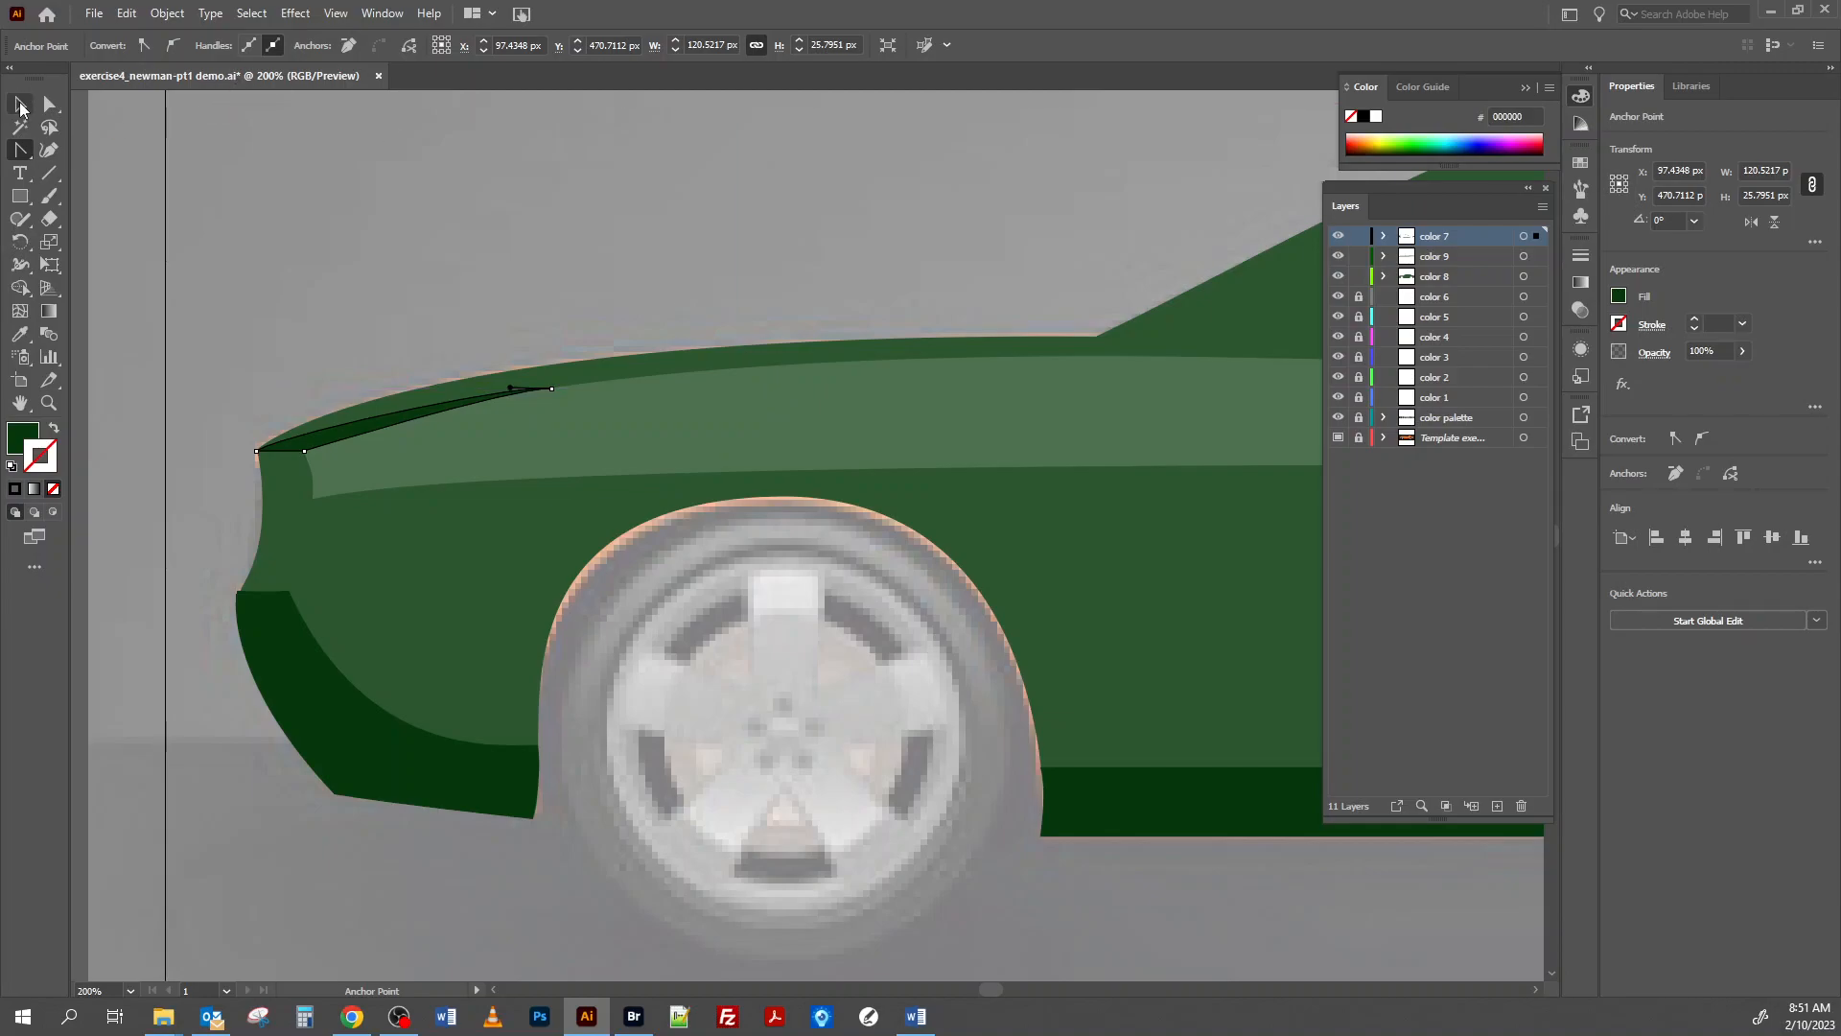
{"action": "left_click", "coordinate": [425, 275]}
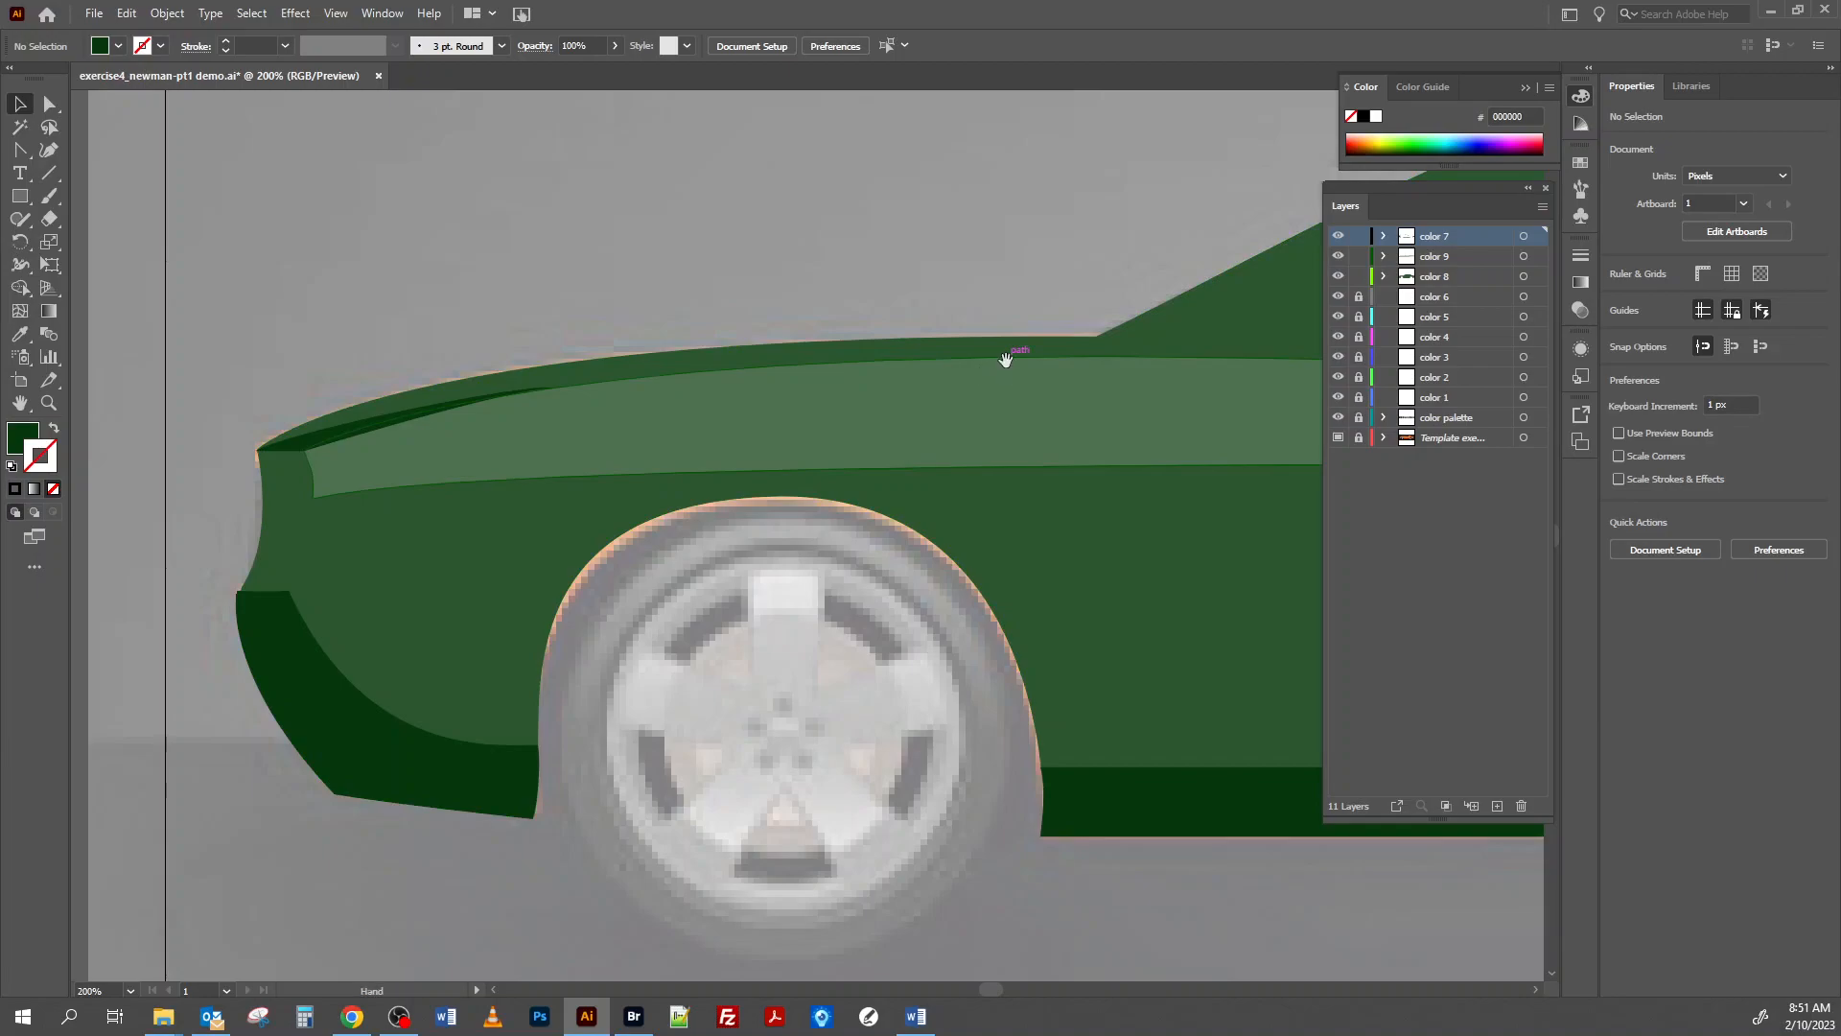
Nudge the hood shadow's rear tip slightly rearward along the side highlight's upper edge with the Direct Selection tool.
{"action": "left_click_drag", "start_coordinate": [1006, 358], "coordinate": [842, 437]}
{"action": "key", "text": "ctrl+plus"}
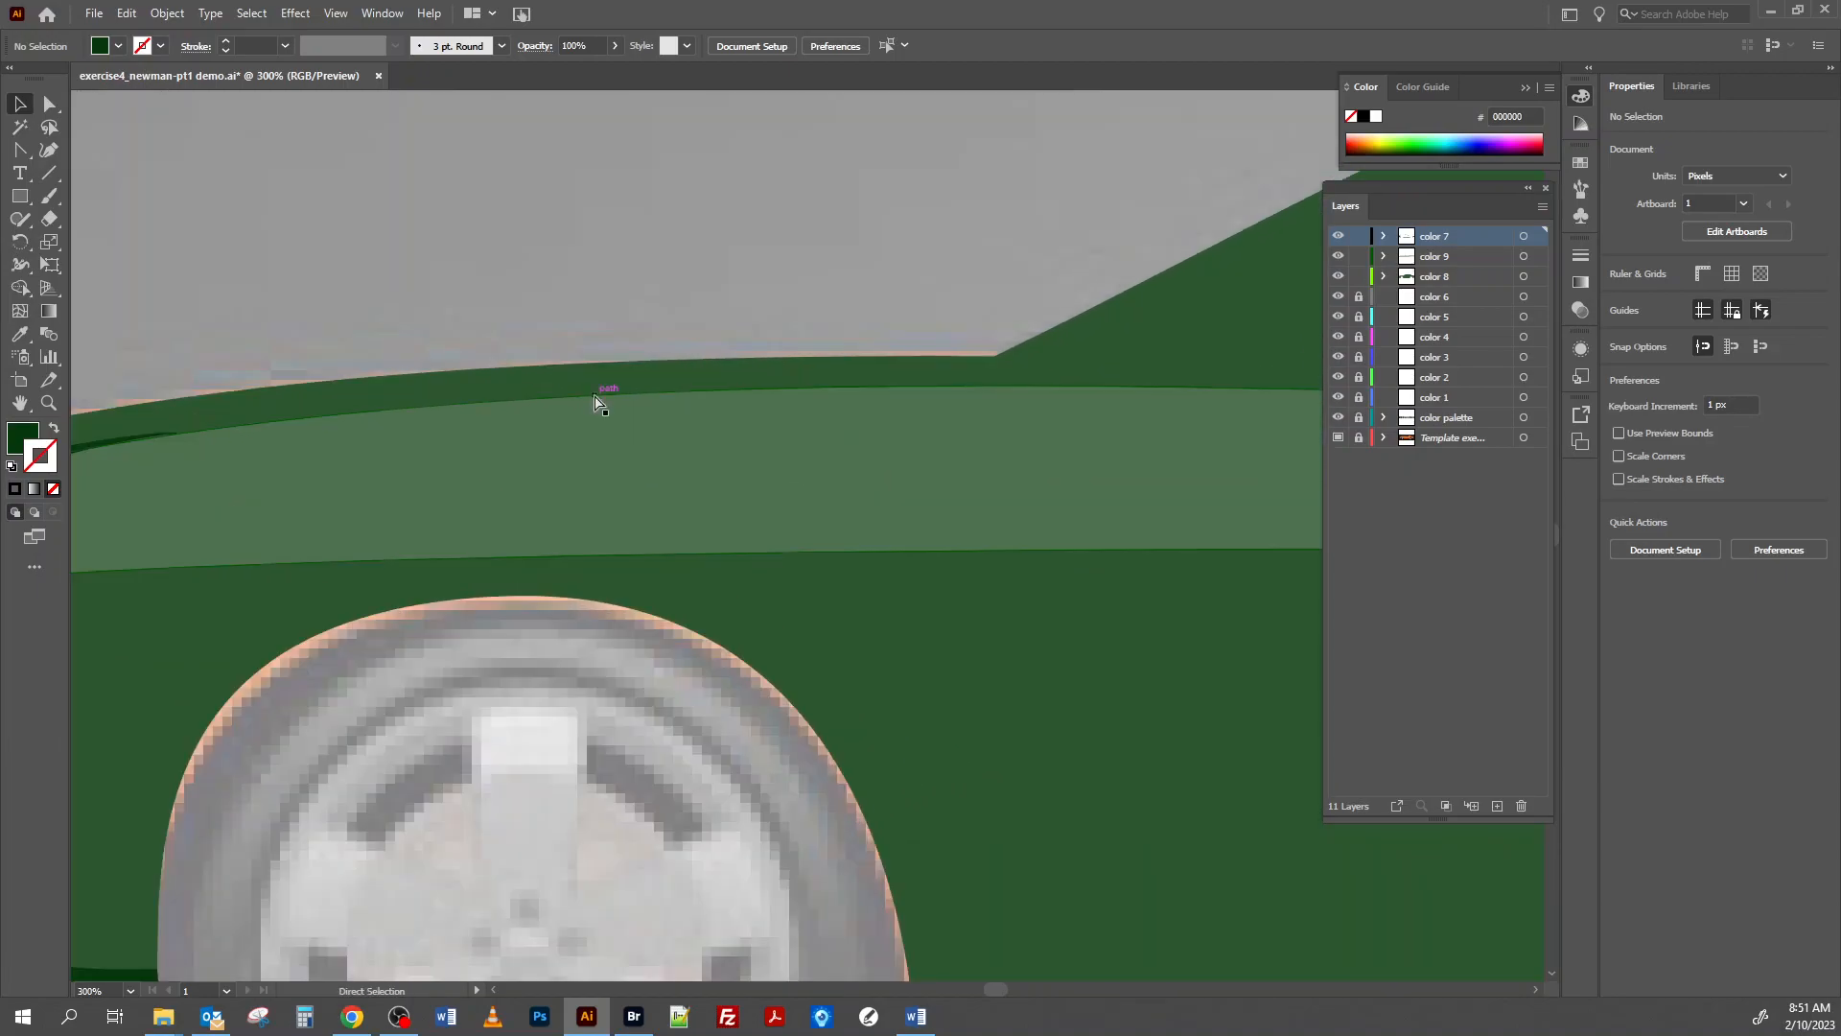
{"action": "left_click_drag", "start_coordinate": [290, 474], "coordinate": [780, 557]}
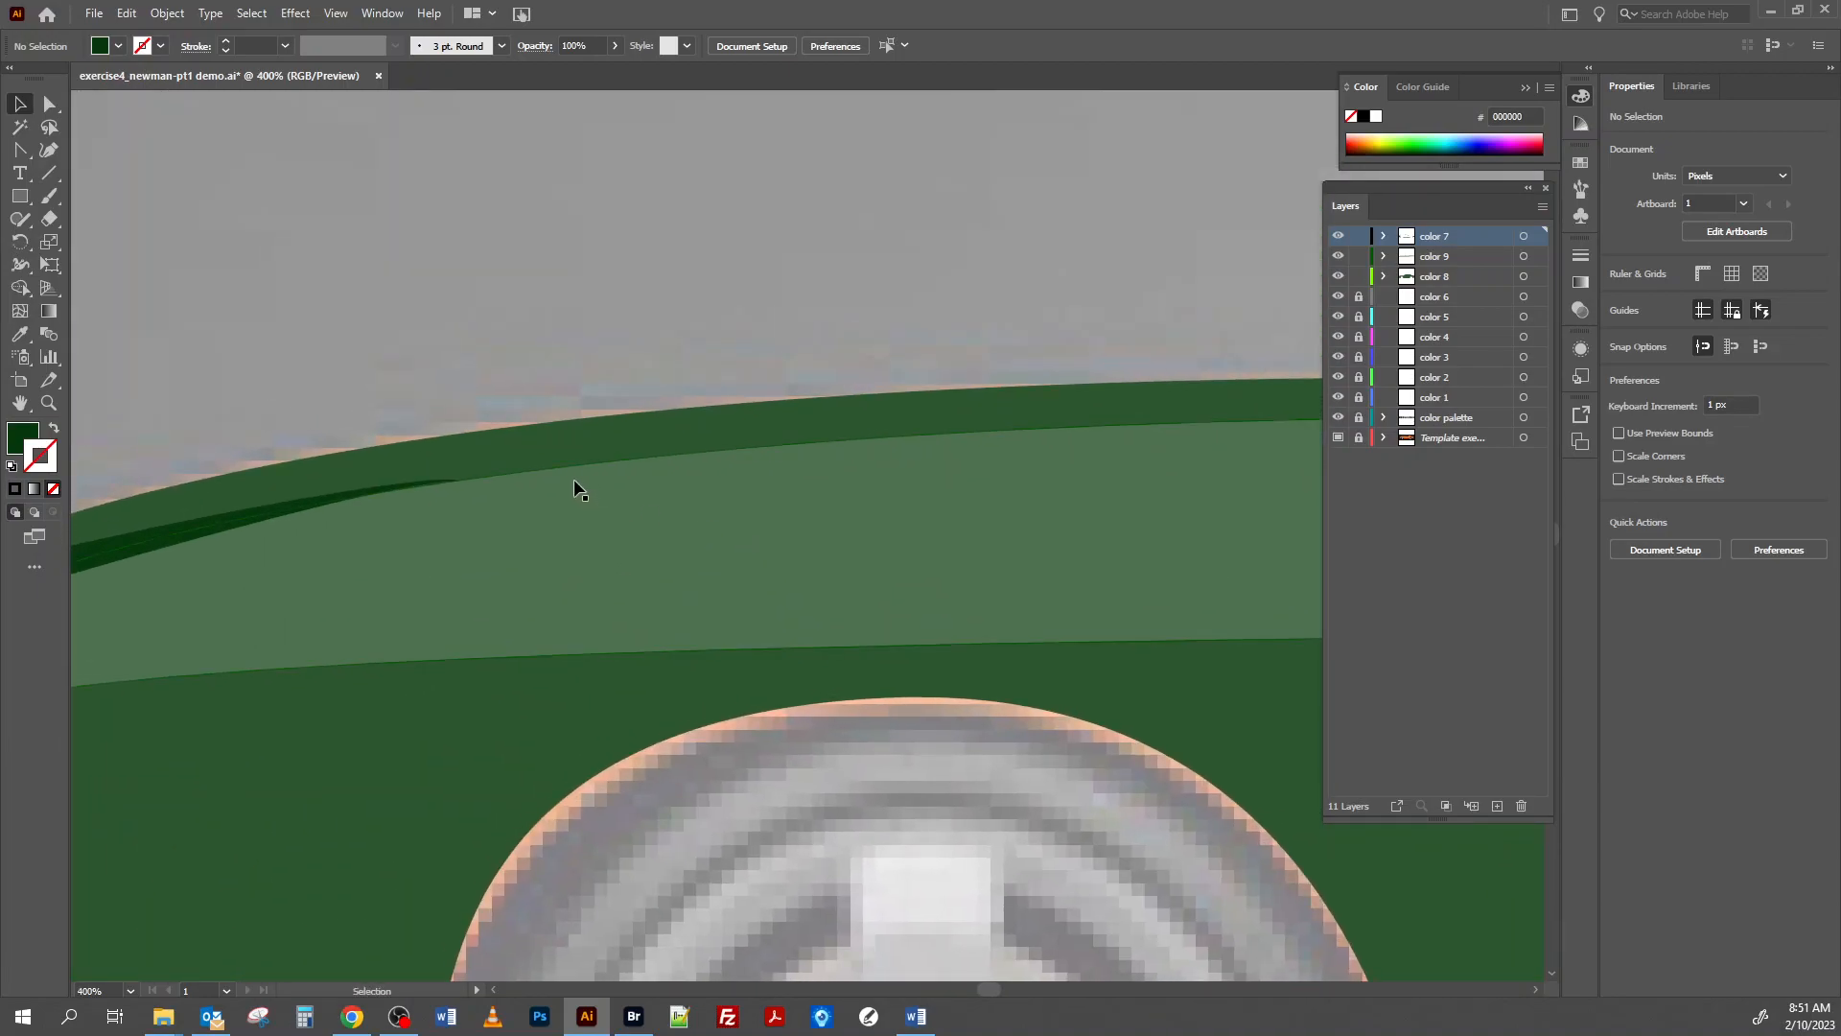
{"action": "key", "text": "ctrl+plus"}
{"action": "key", "text": "ctrl+plus"}
{"action": "left_click_drag", "start_coordinate": [292, 523], "coordinate": [868, 631]}
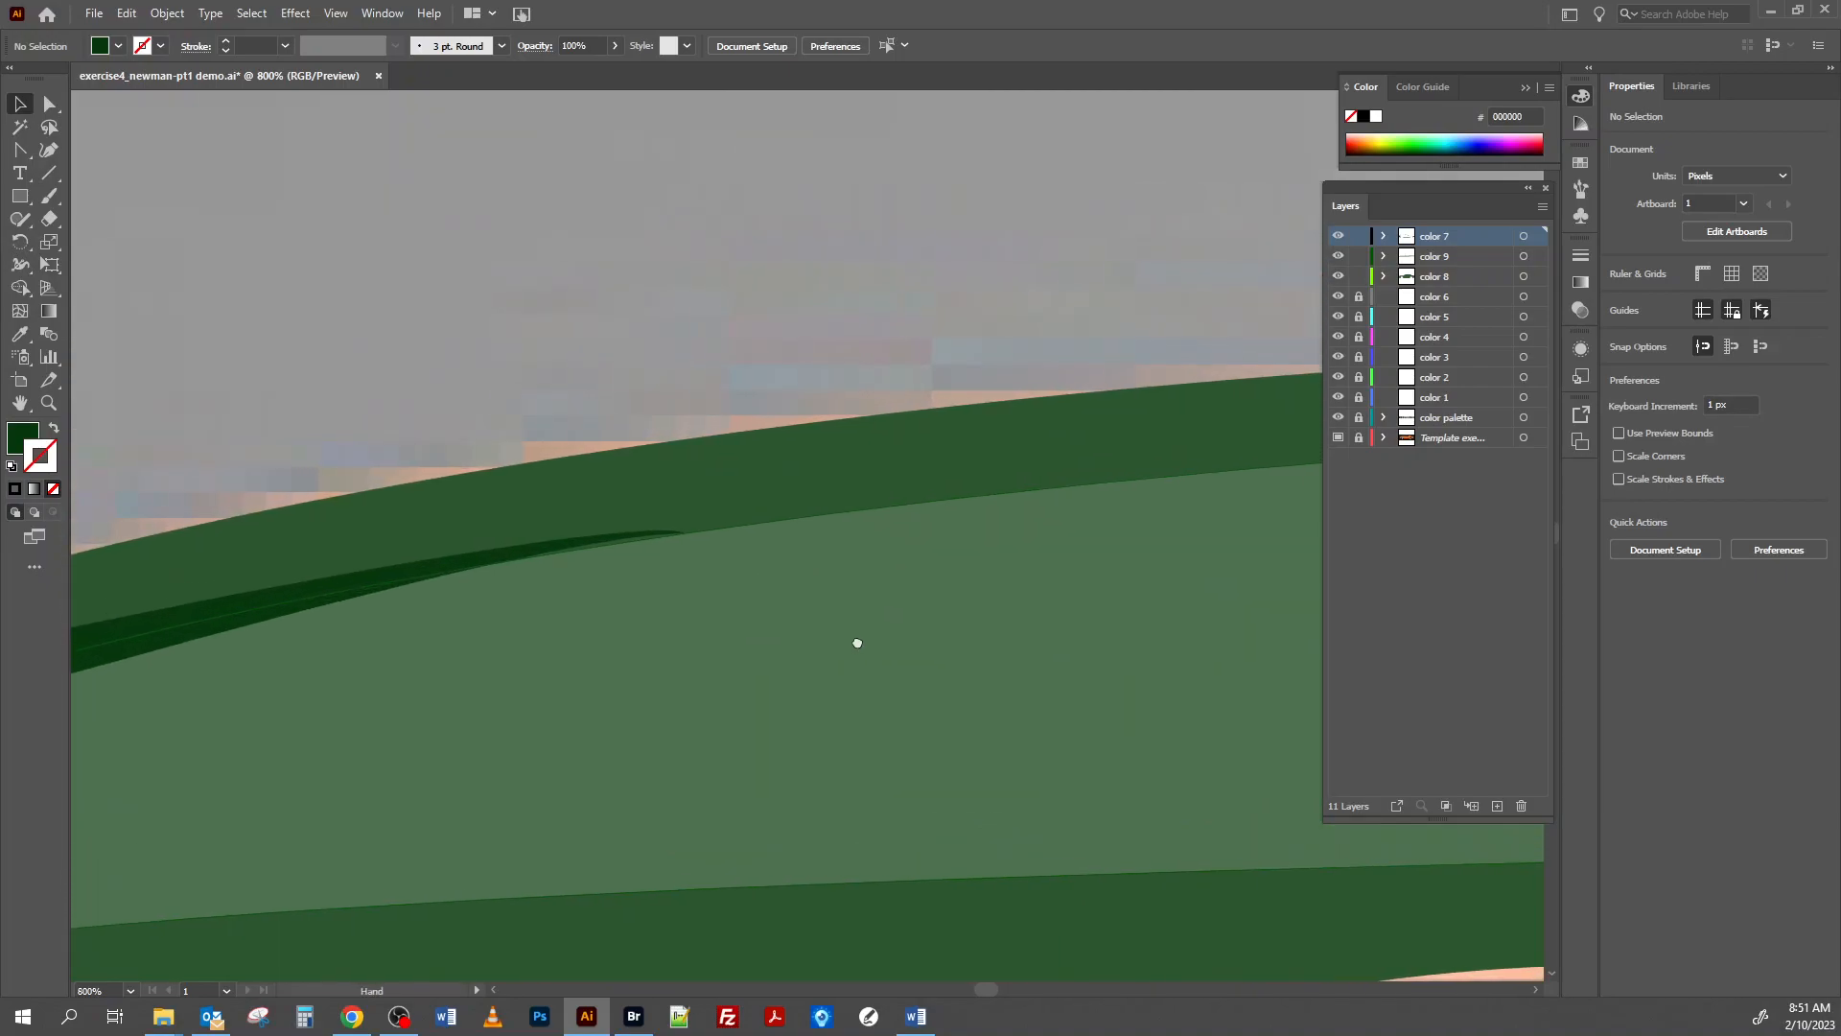
{"action": "left_click", "coordinate": [687, 533]}
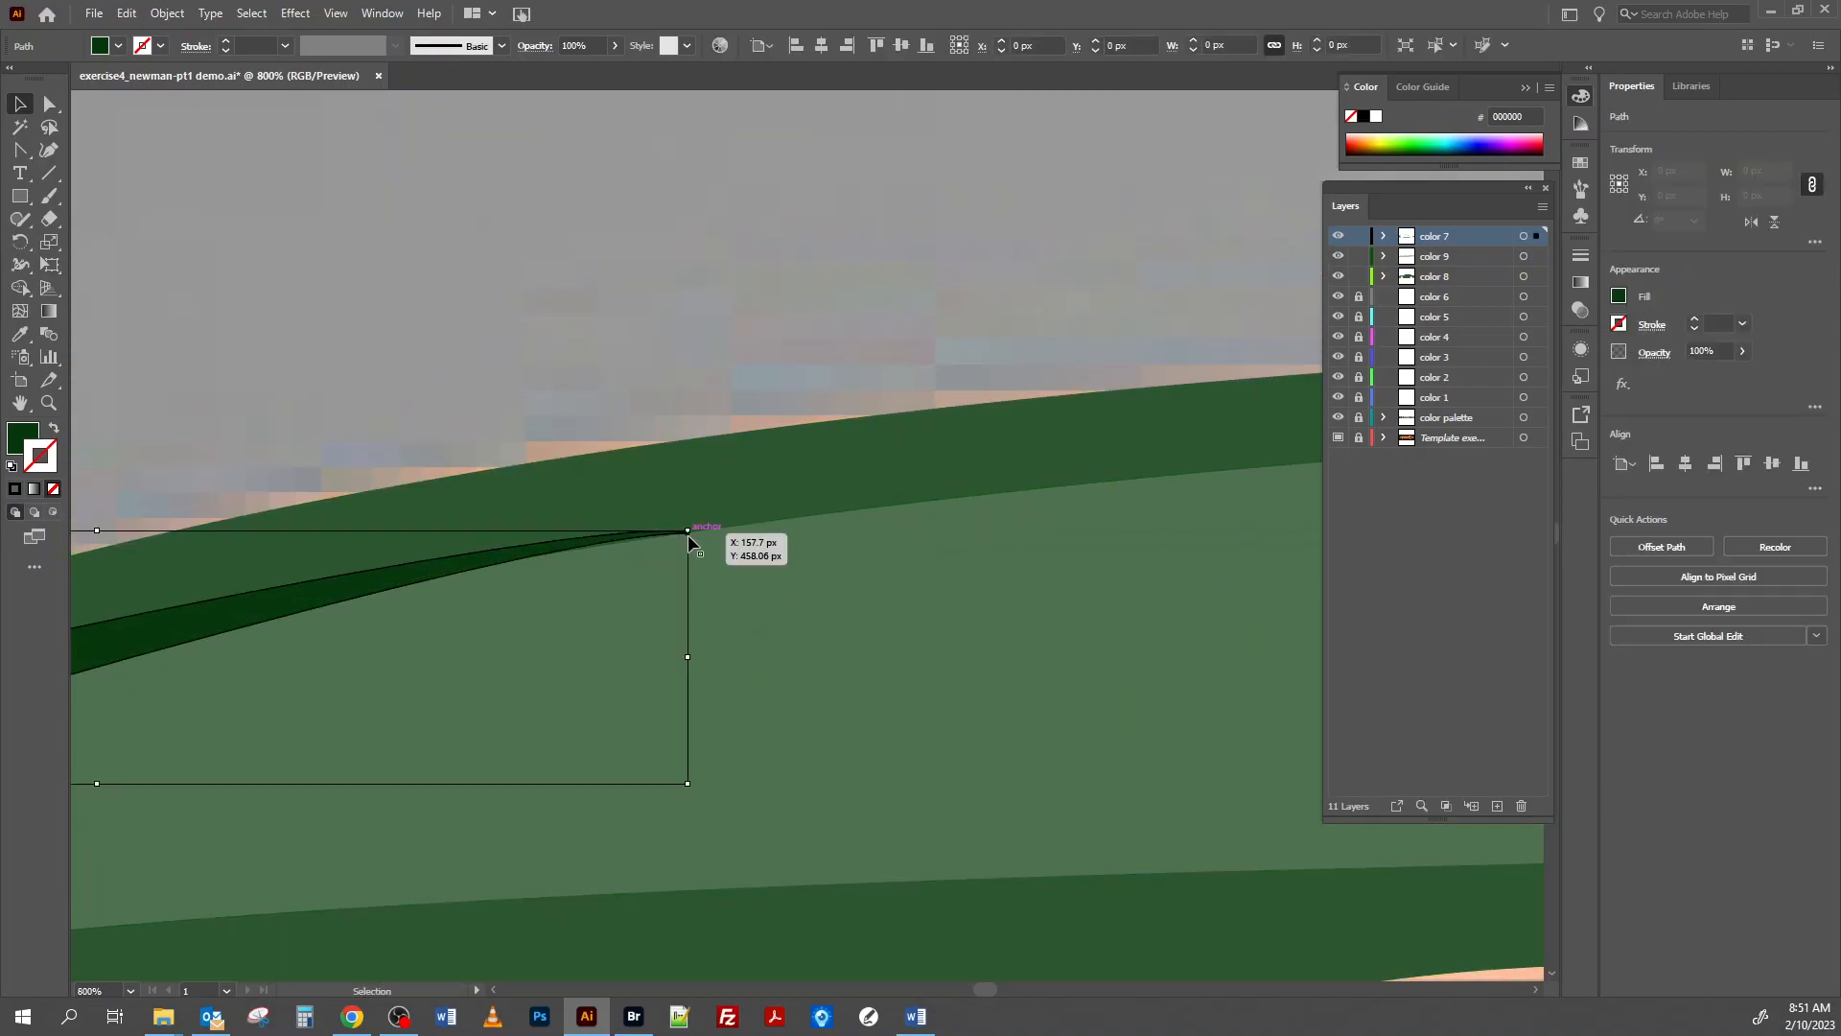
{"action": "left_click", "coordinate": [49, 103]}
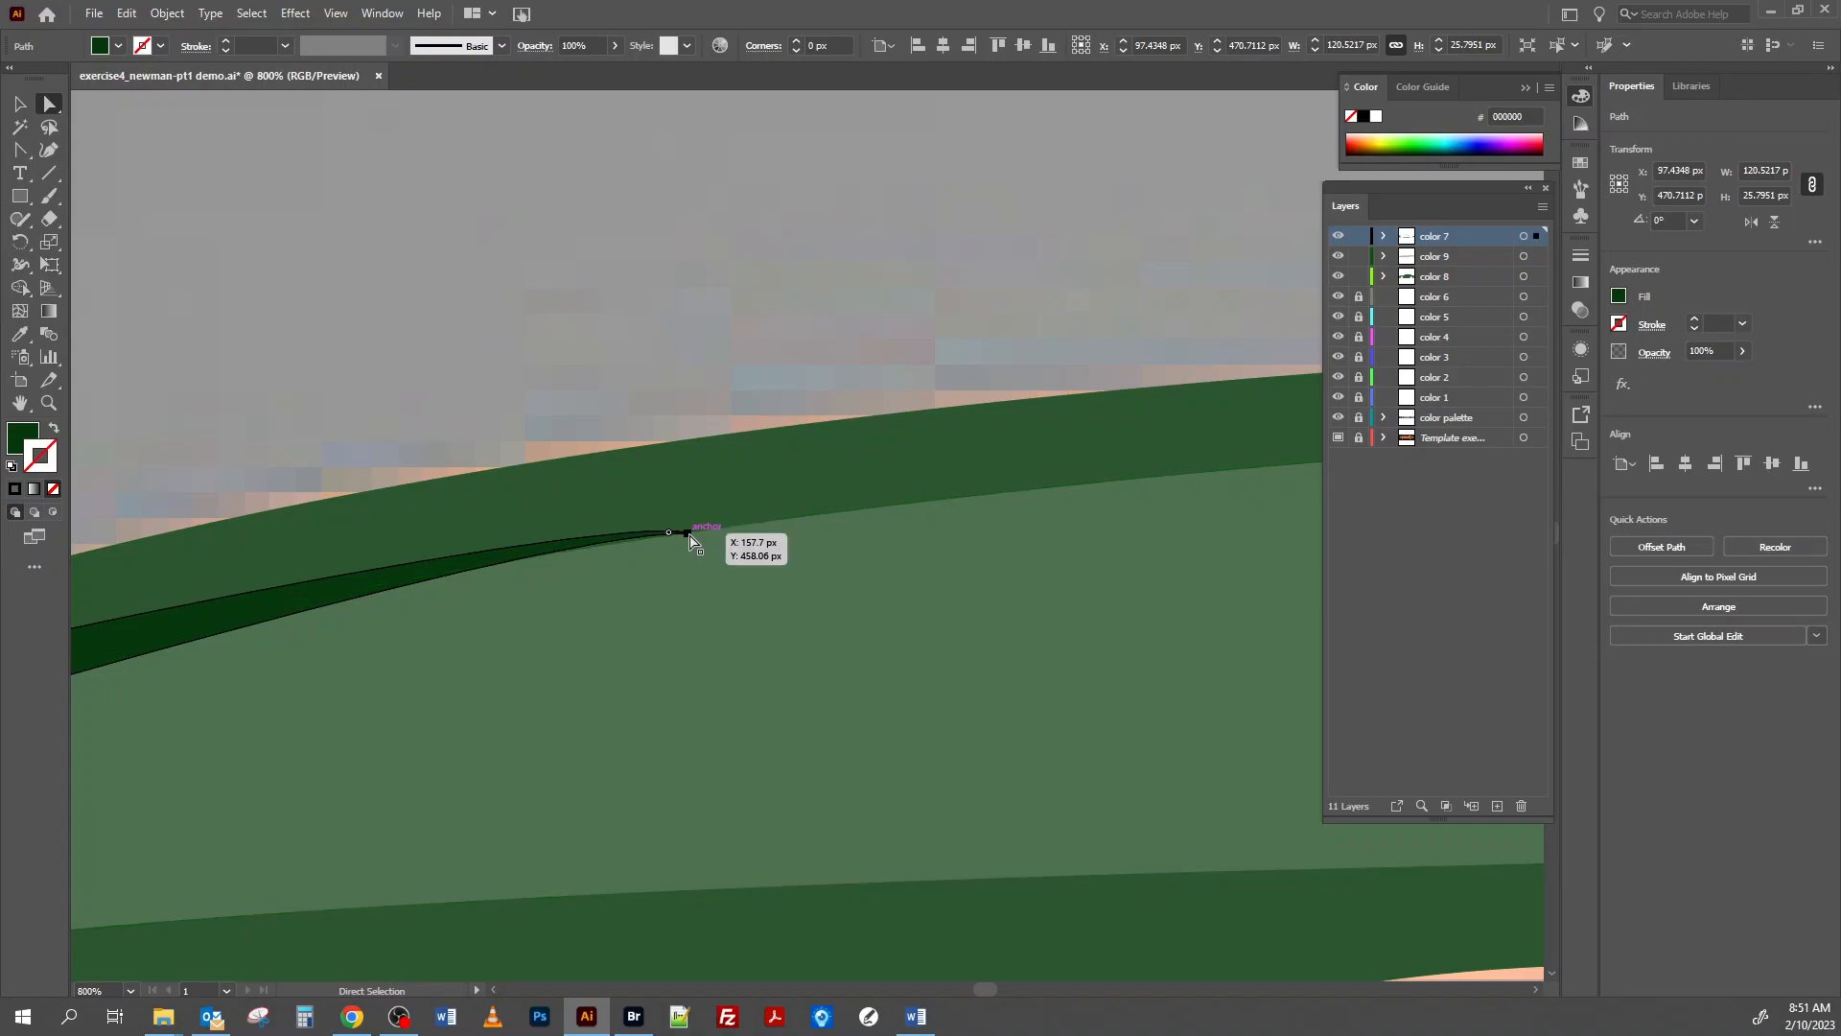
{"action": "left_click_drag", "start_coordinate": [690, 532], "coordinate": [695, 532]}
Reshape the curves at the hood shadow's rear tip with the Anchor Point tool so they follow the side highlight's edge, and deselect.
{"action": "key", "text": "shift+c"}
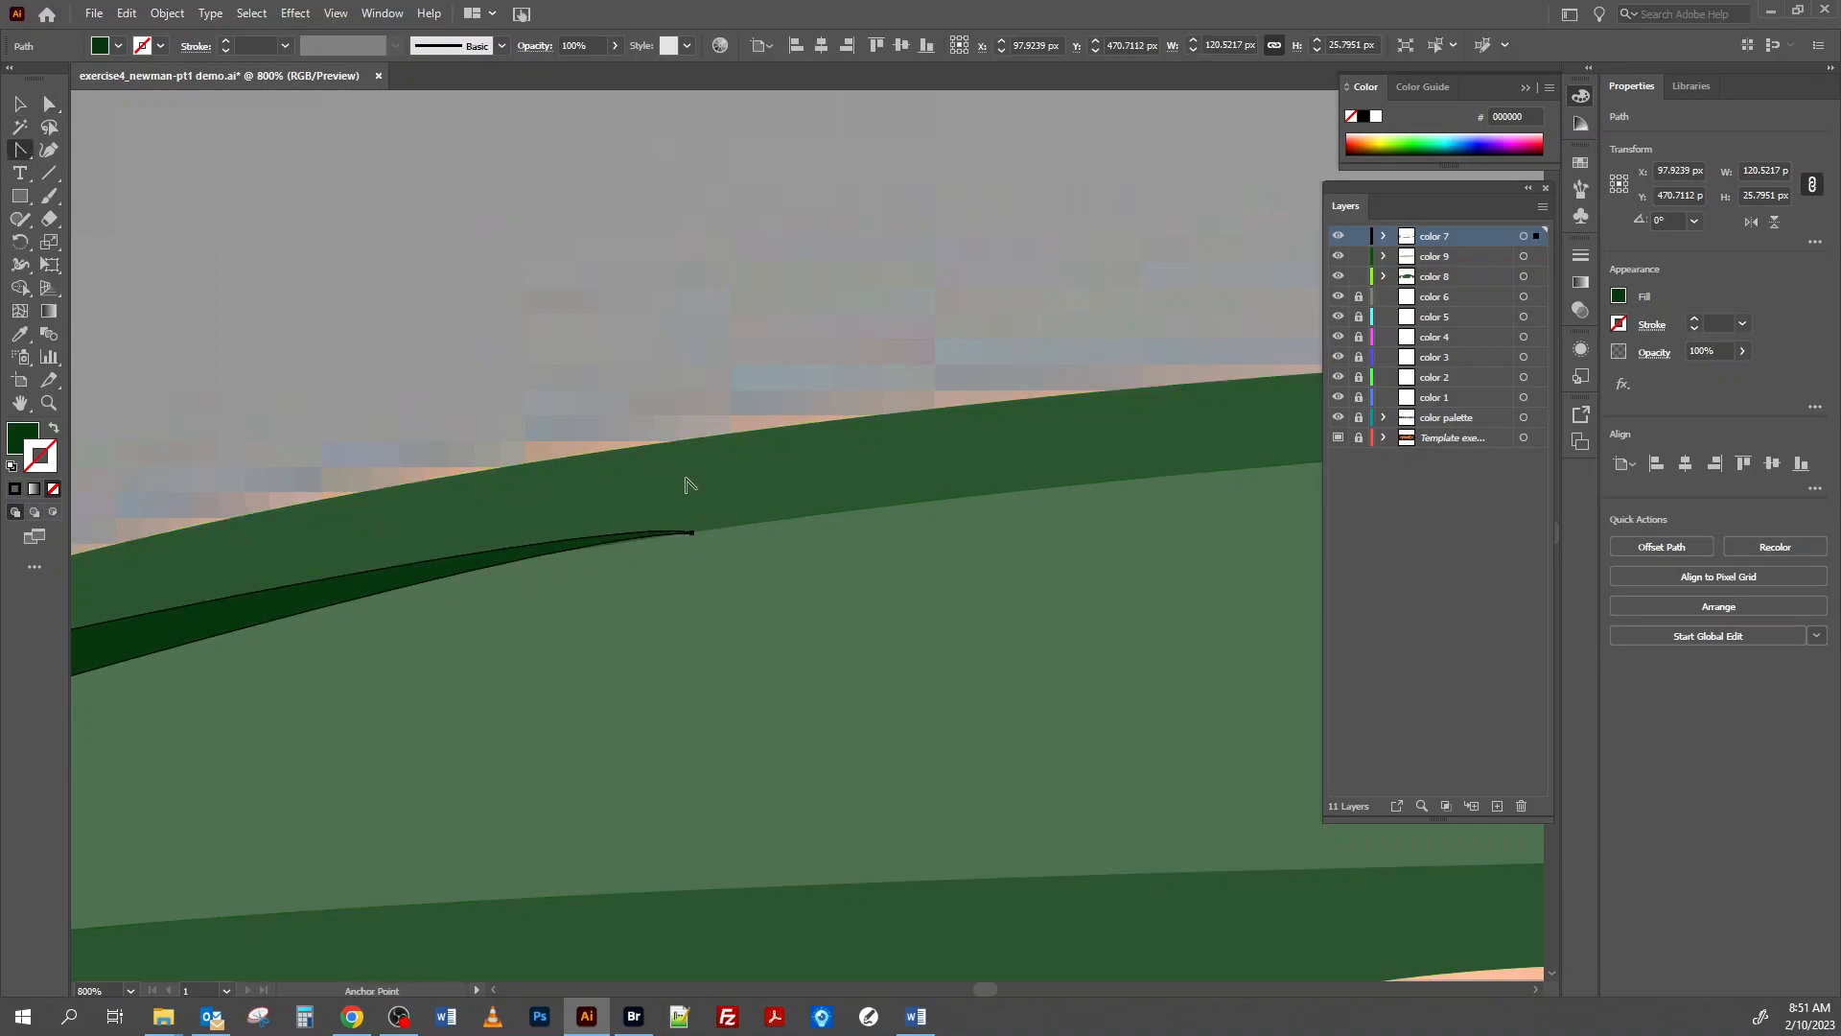
{"action": "left_click", "coordinate": [692, 532]}
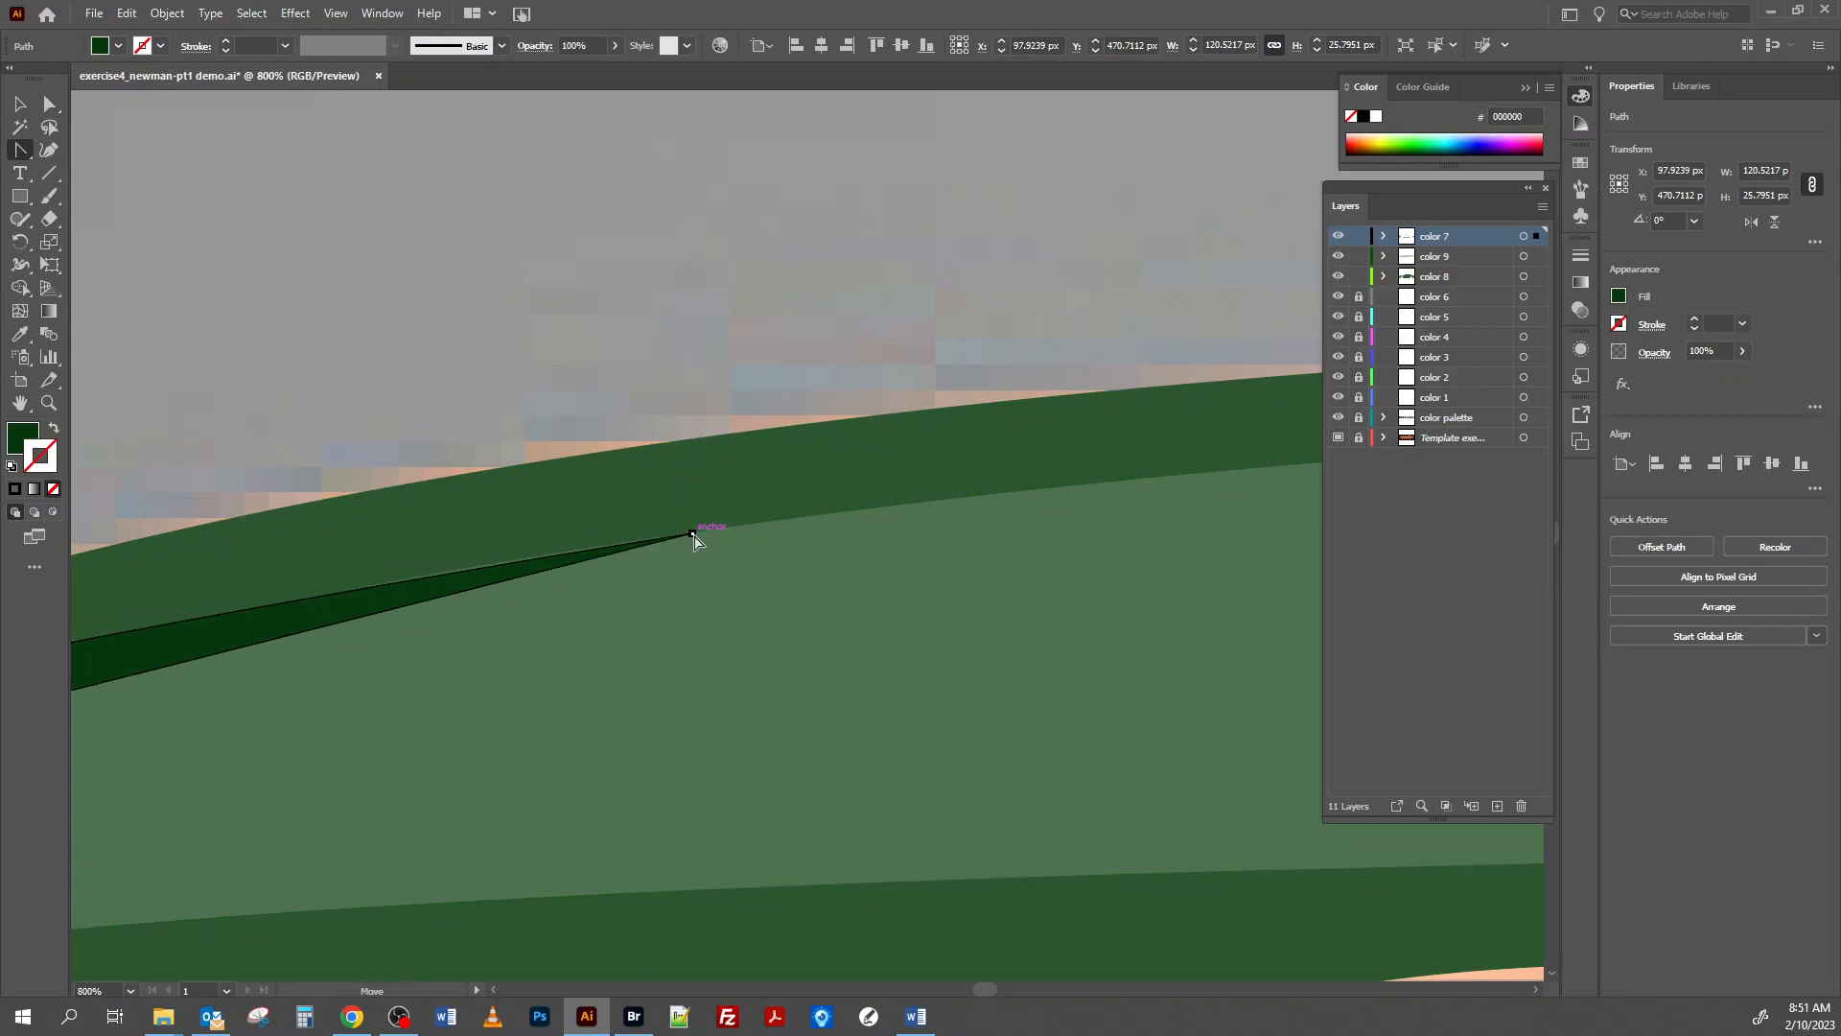
{"action": "mouse_move", "coordinate": [694, 535]}
{"action": "left_mouse_down"}
{"action": "mouse_move", "coordinate": [689, 519]}
{"action": "mouse_move", "coordinate": [696, 548]}
{"action": "left_mouse_up"}
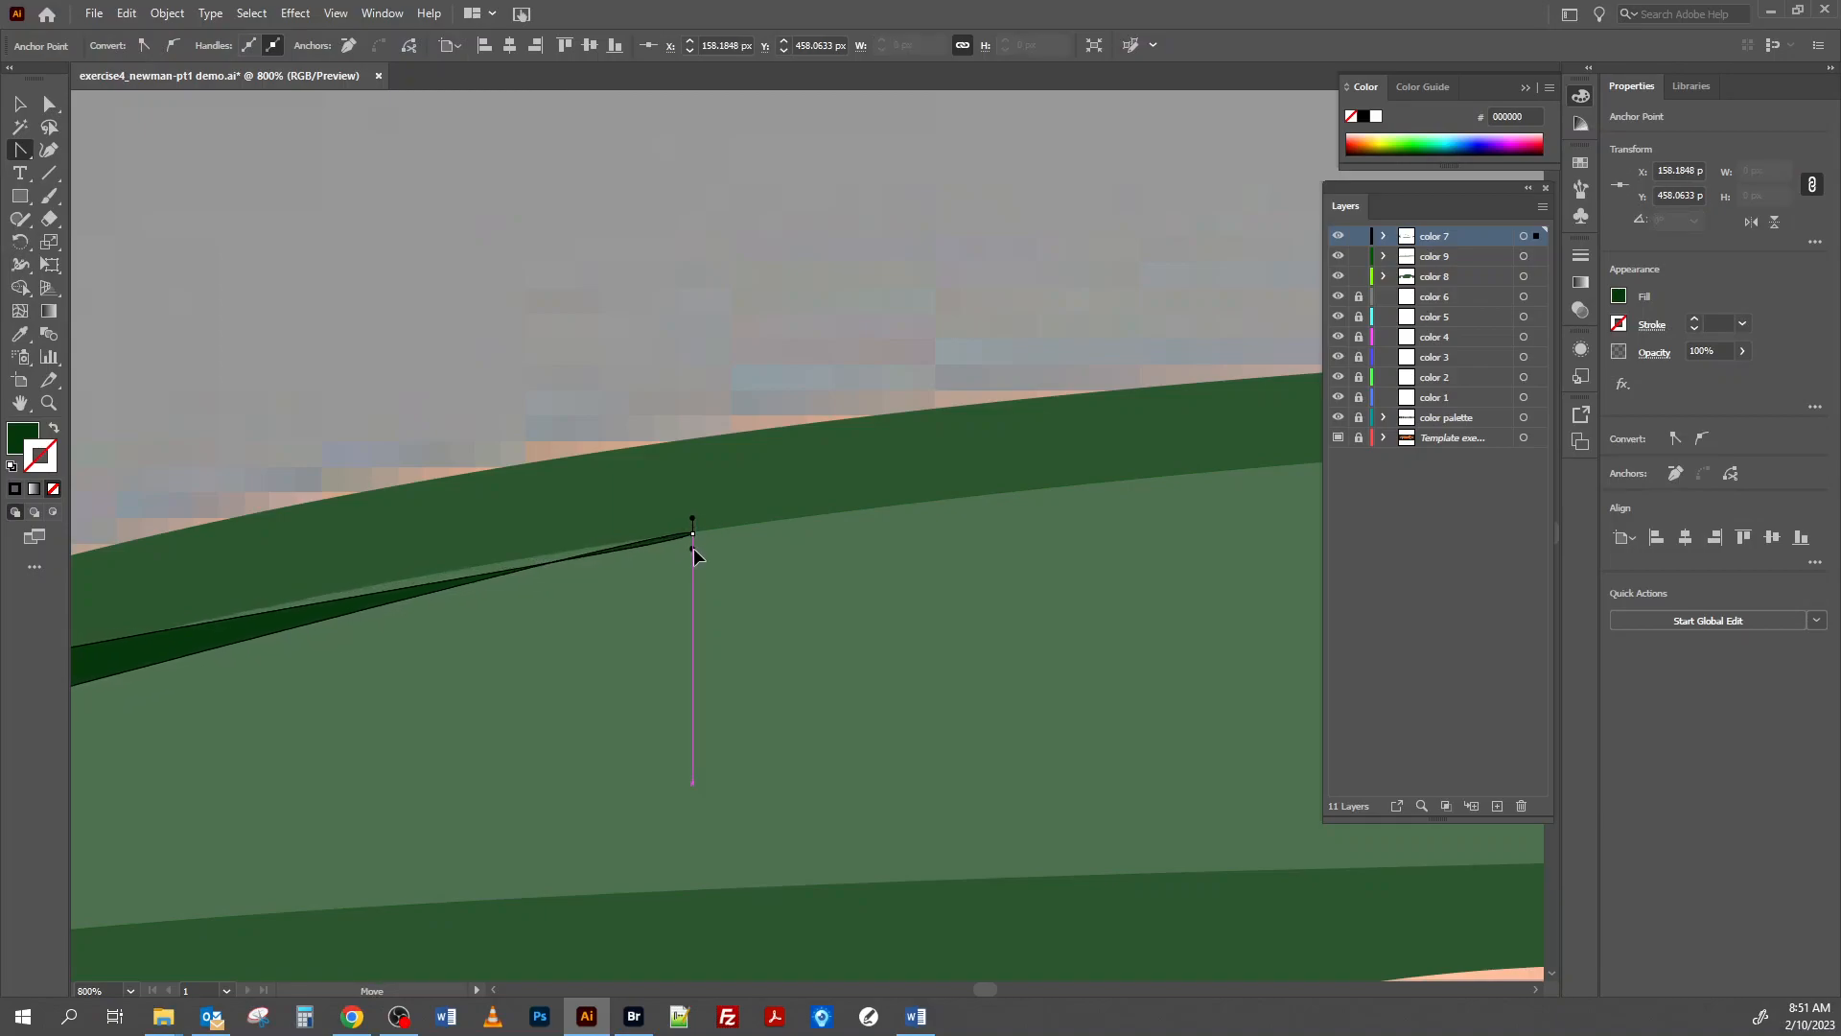
{"action": "left_click_drag", "start_coordinate": [693, 548], "coordinate": [682, 521]}
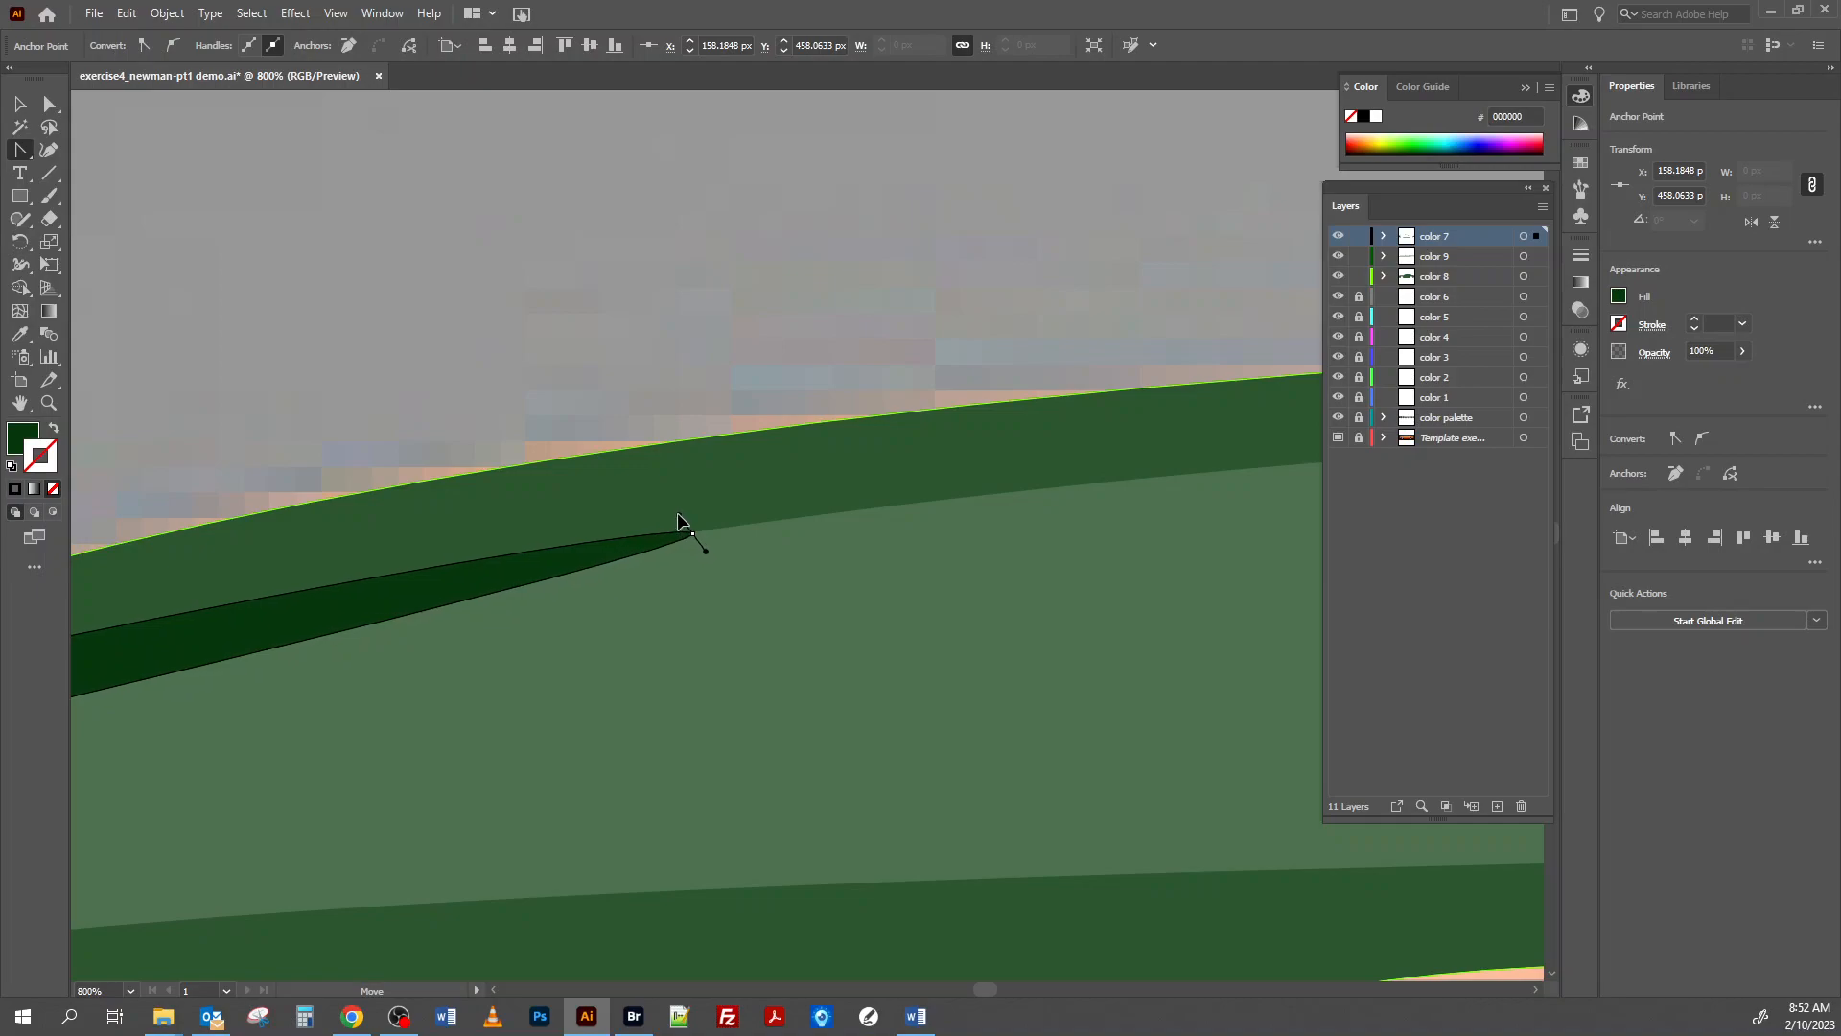
{"action": "left_click_drag", "start_coordinate": [705, 556], "coordinate": [534, 685]}
{"action": "left_click_drag", "start_coordinate": [843, 760], "coordinate": [507, 759]}
{"action": "key", "text": "v"}
{"action": "left_click", "coordinate": [789, 392]}
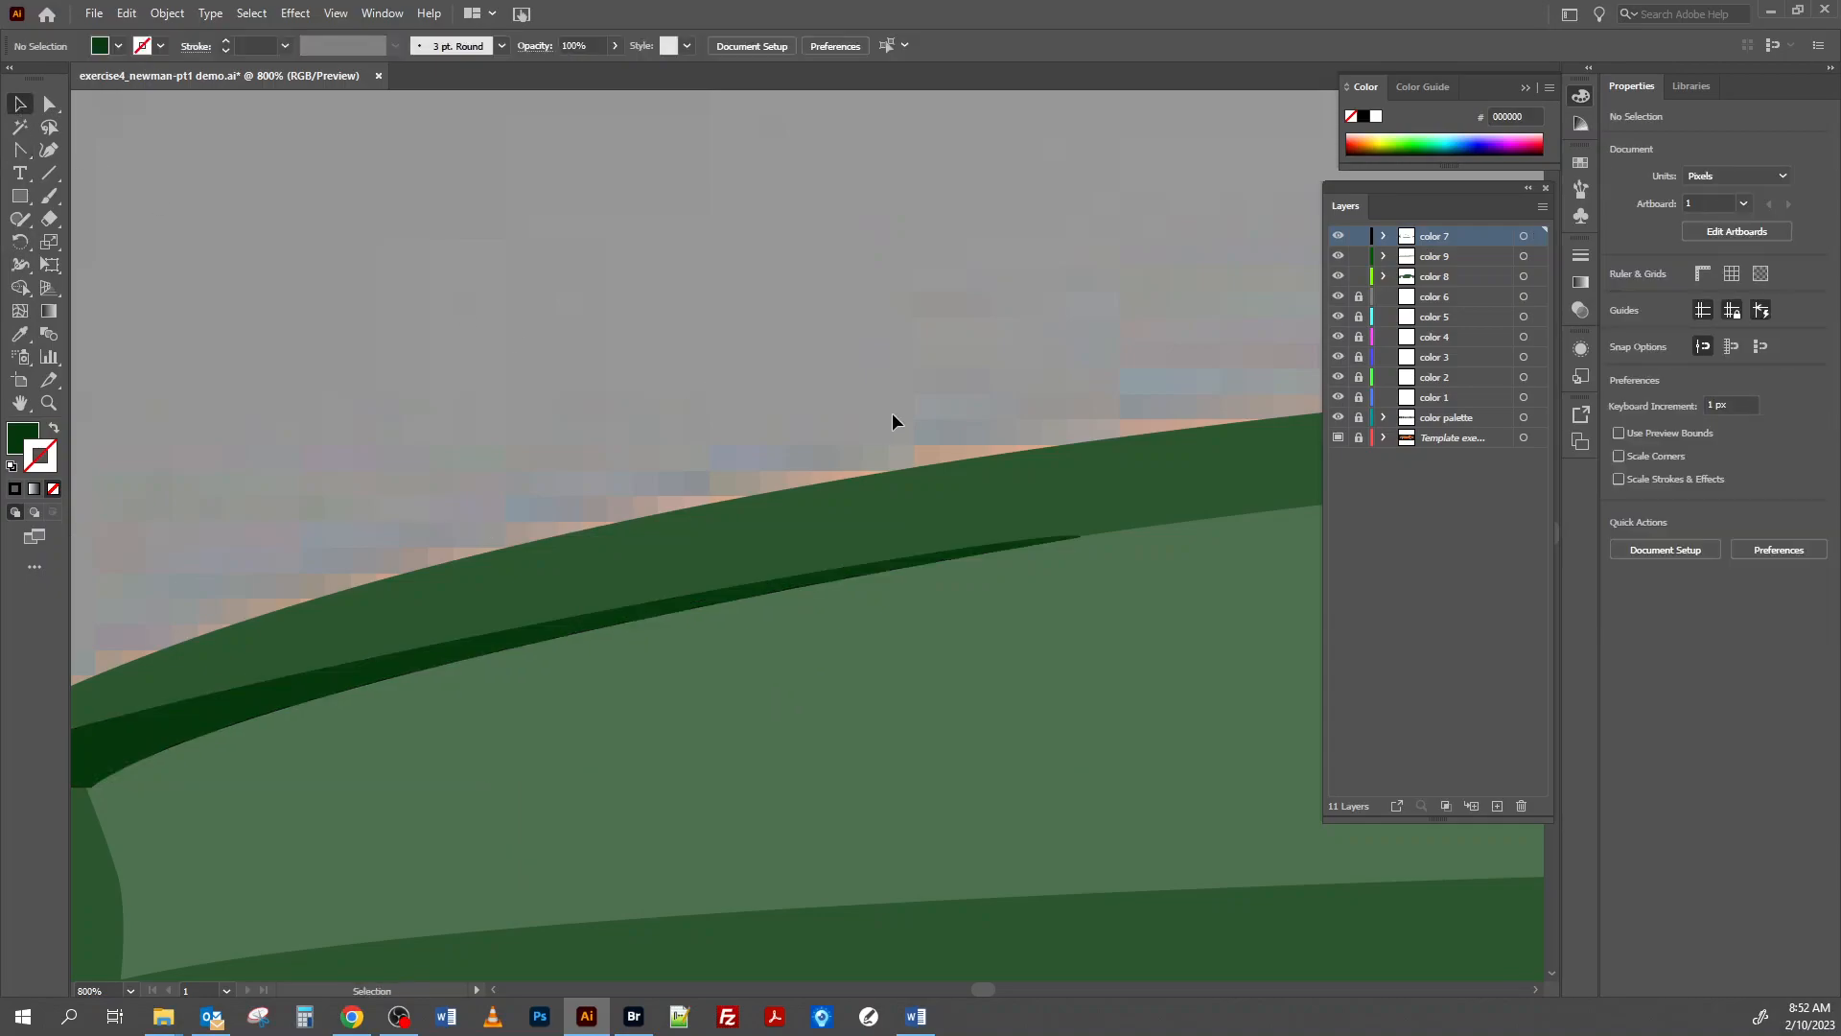
Adjust the sill shadow's upper front corner with the Direct Selection tool to fit its front edge to the front wheel arch.
{"action": "key", "text": "ctrl+minus"}
{"action": "key", "text": "ctrl+minus"}
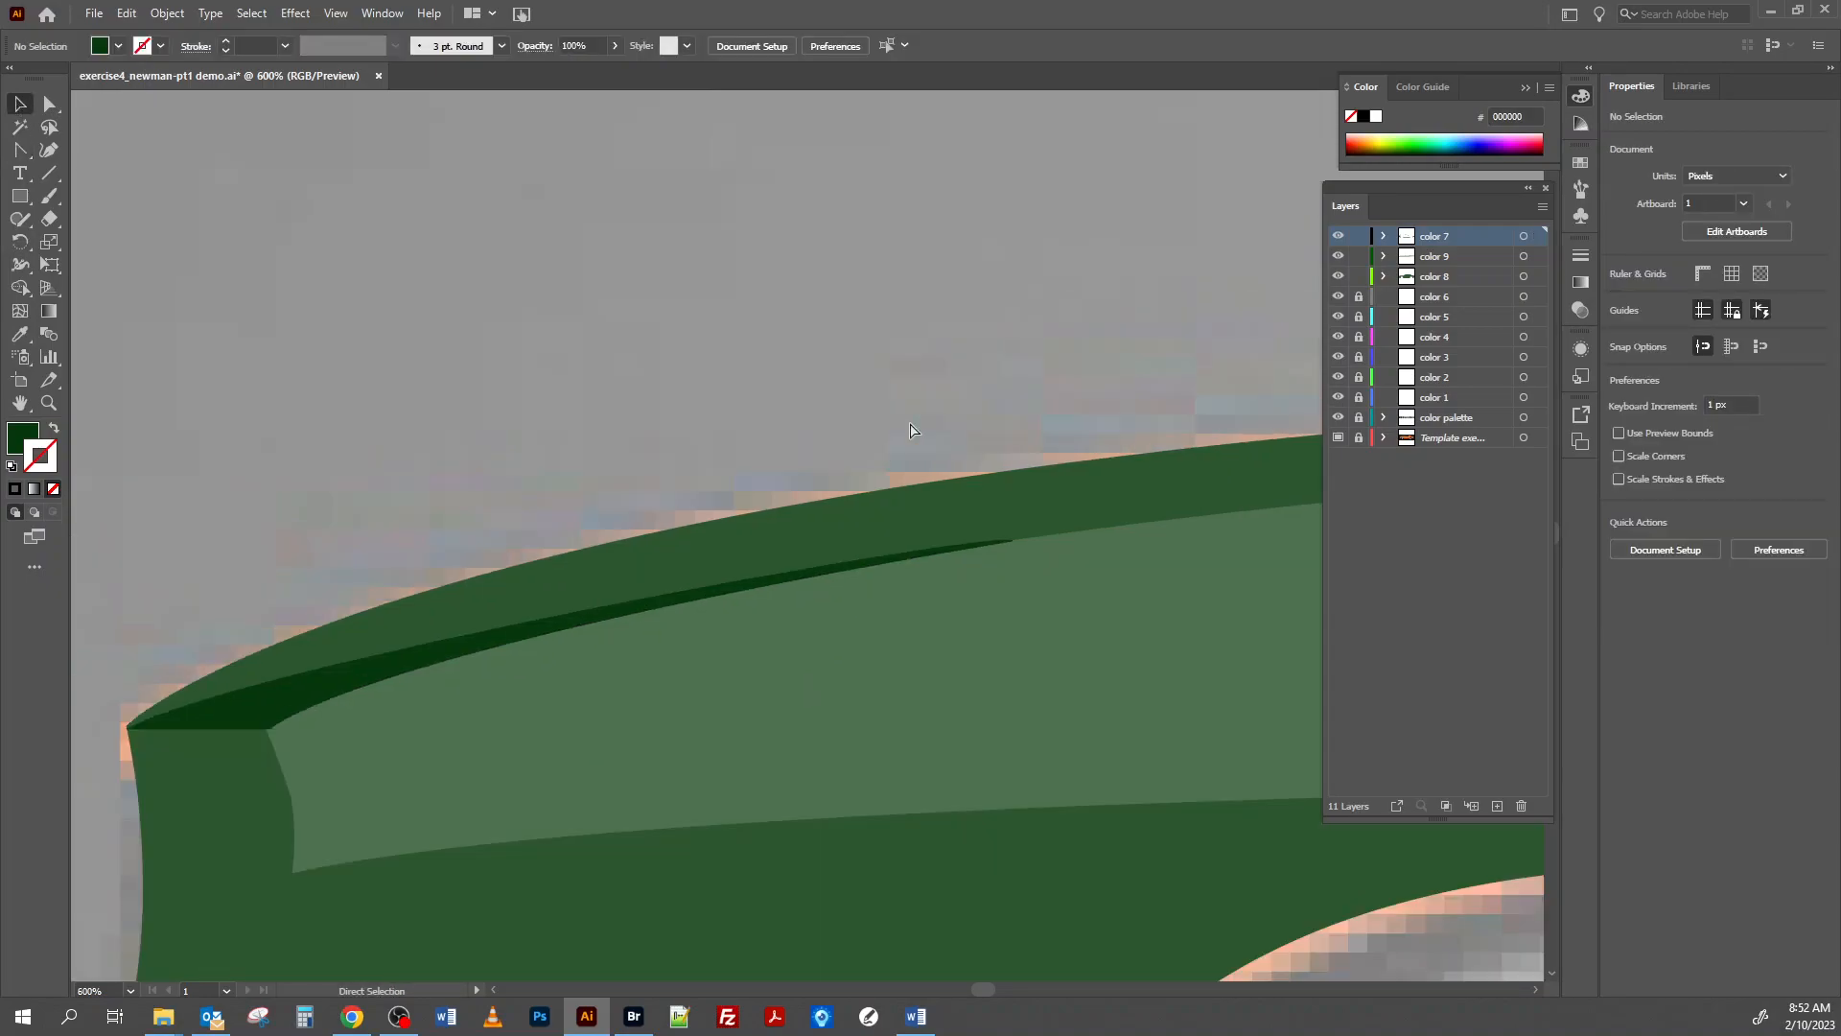
{"action": "left_click_drag", "start_coordinate": [1070, 643], "coordinate": [761, 518]}
{"action": "left_click_drag", "start_coordinate": [892, 645], "coordinate": [489, 426]}
{"action": "left_click_drag", "start_coordinate": [826, 579], "coordinate": [702, 382]}
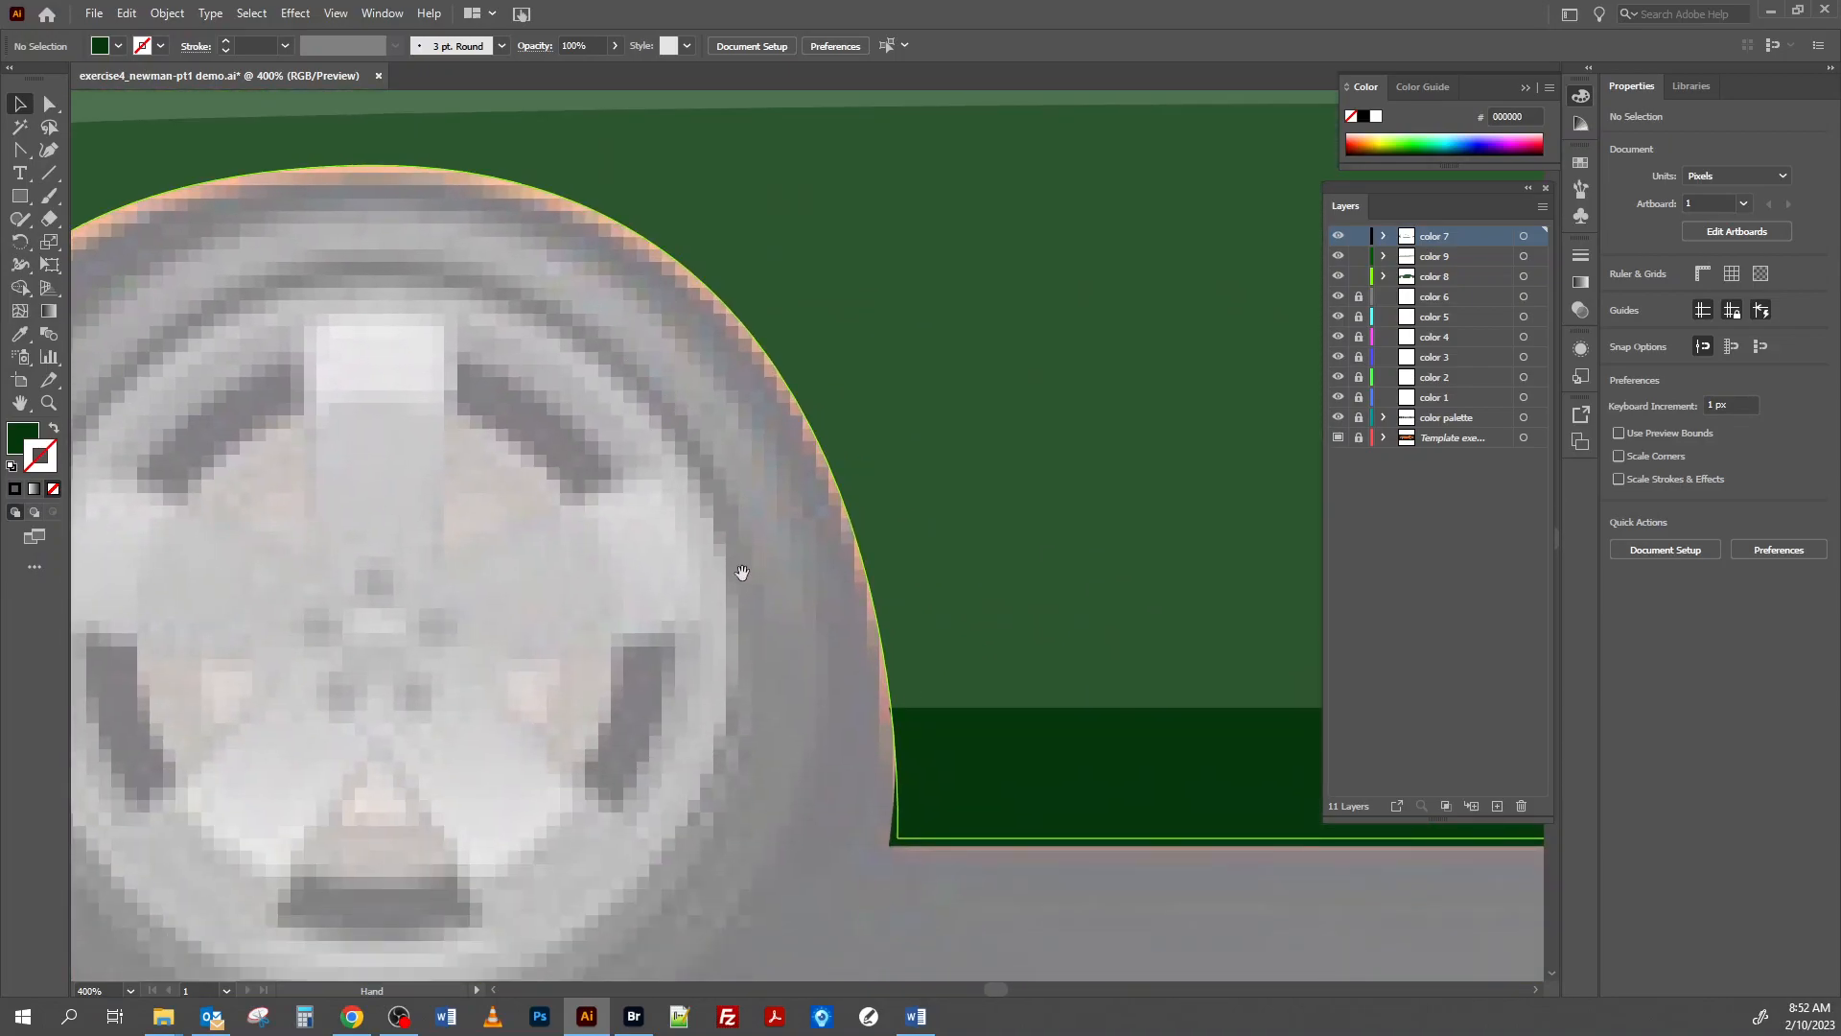
{"action": "left_click_drag", "start_coordinate": [744, 571], "coordinate": [587, 439]}
{"action": "left_click_drag", "start_coordinate": [678, 579], "coordinate": [553, 548]}
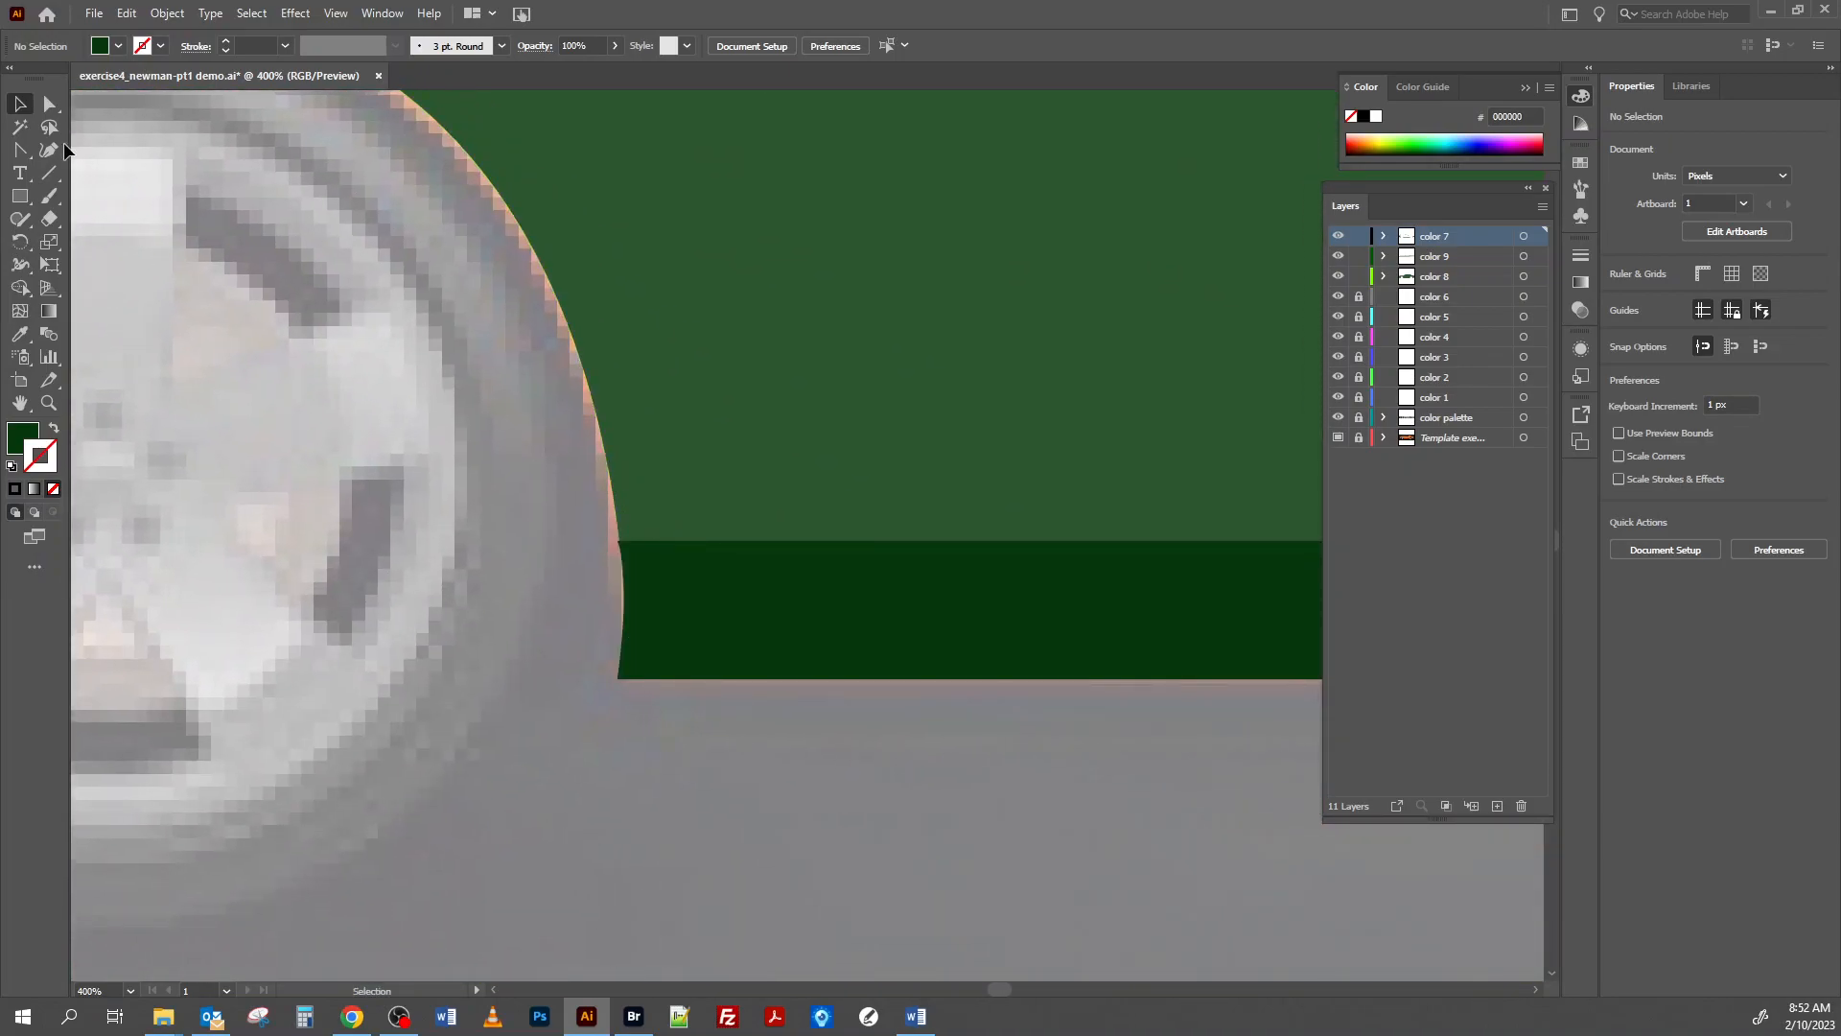
{"action": "left_click", "coordinate": [48, 108]}
{"action": "left_click", "coordinate": [617, 543]}
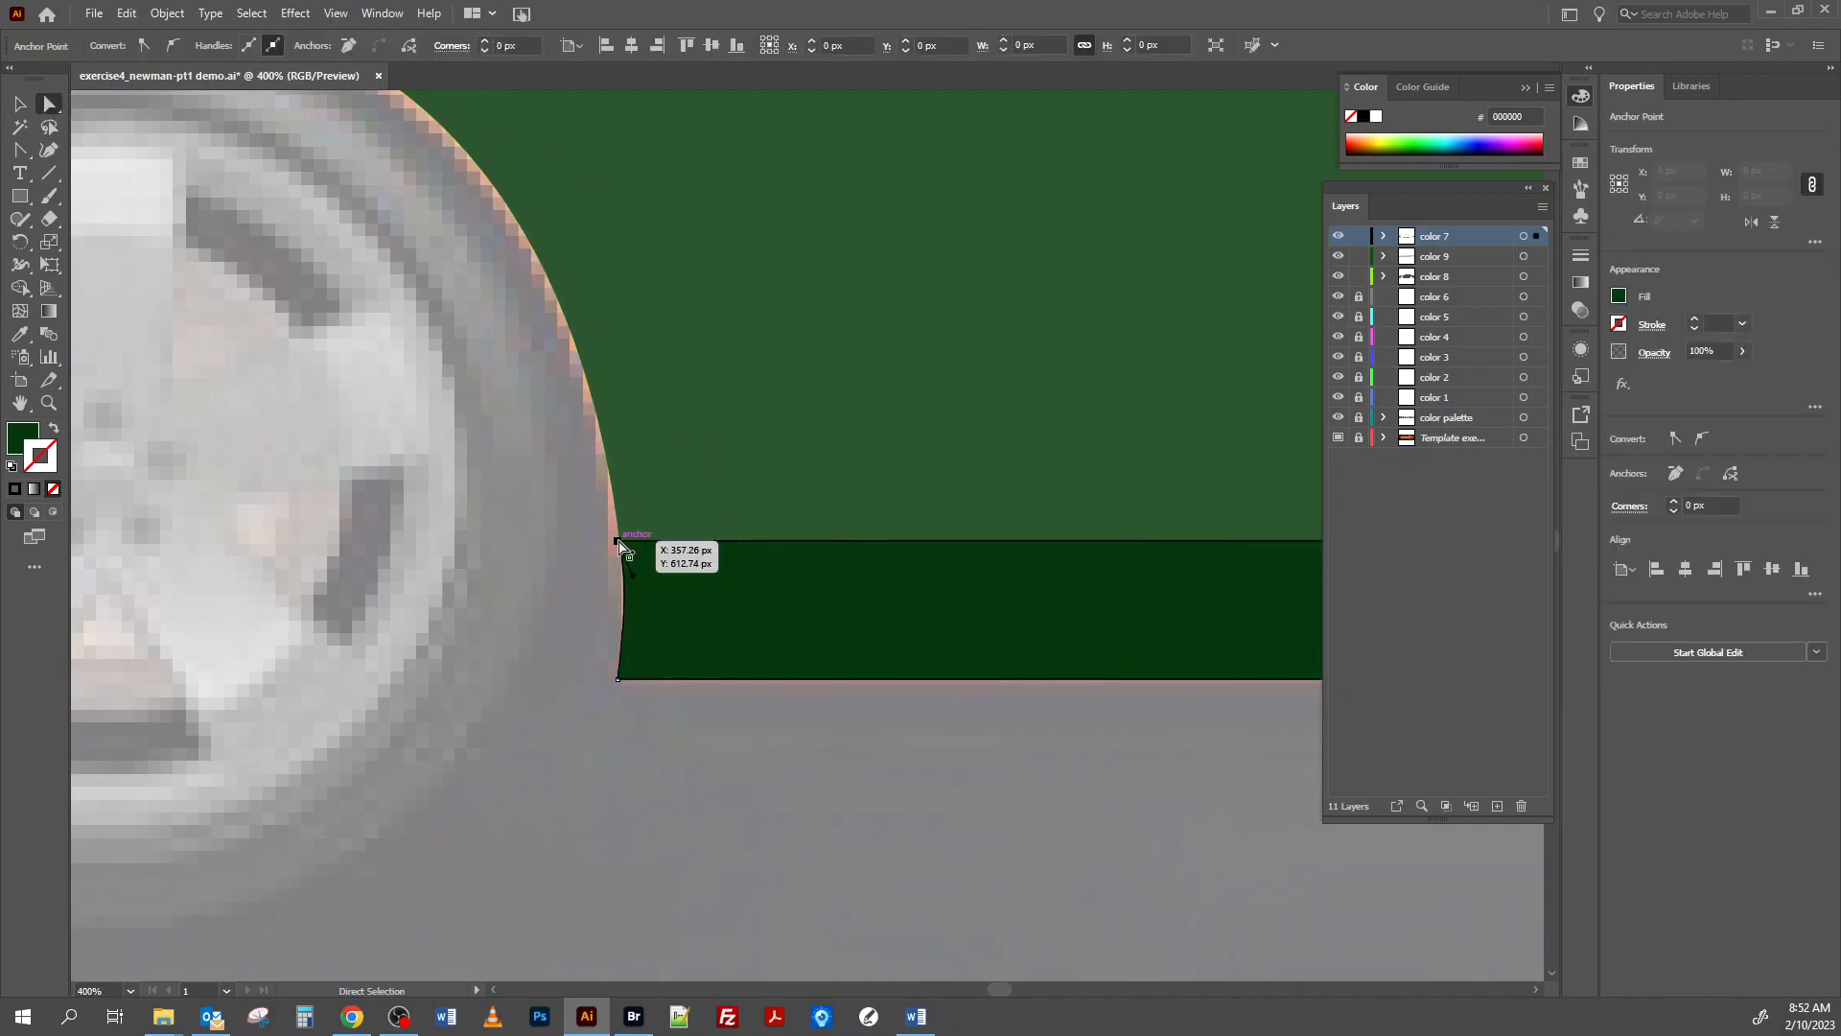
{"action": "left_click_drag", "start_coordinate": [617, 543], "coordinate": [616, 543]}
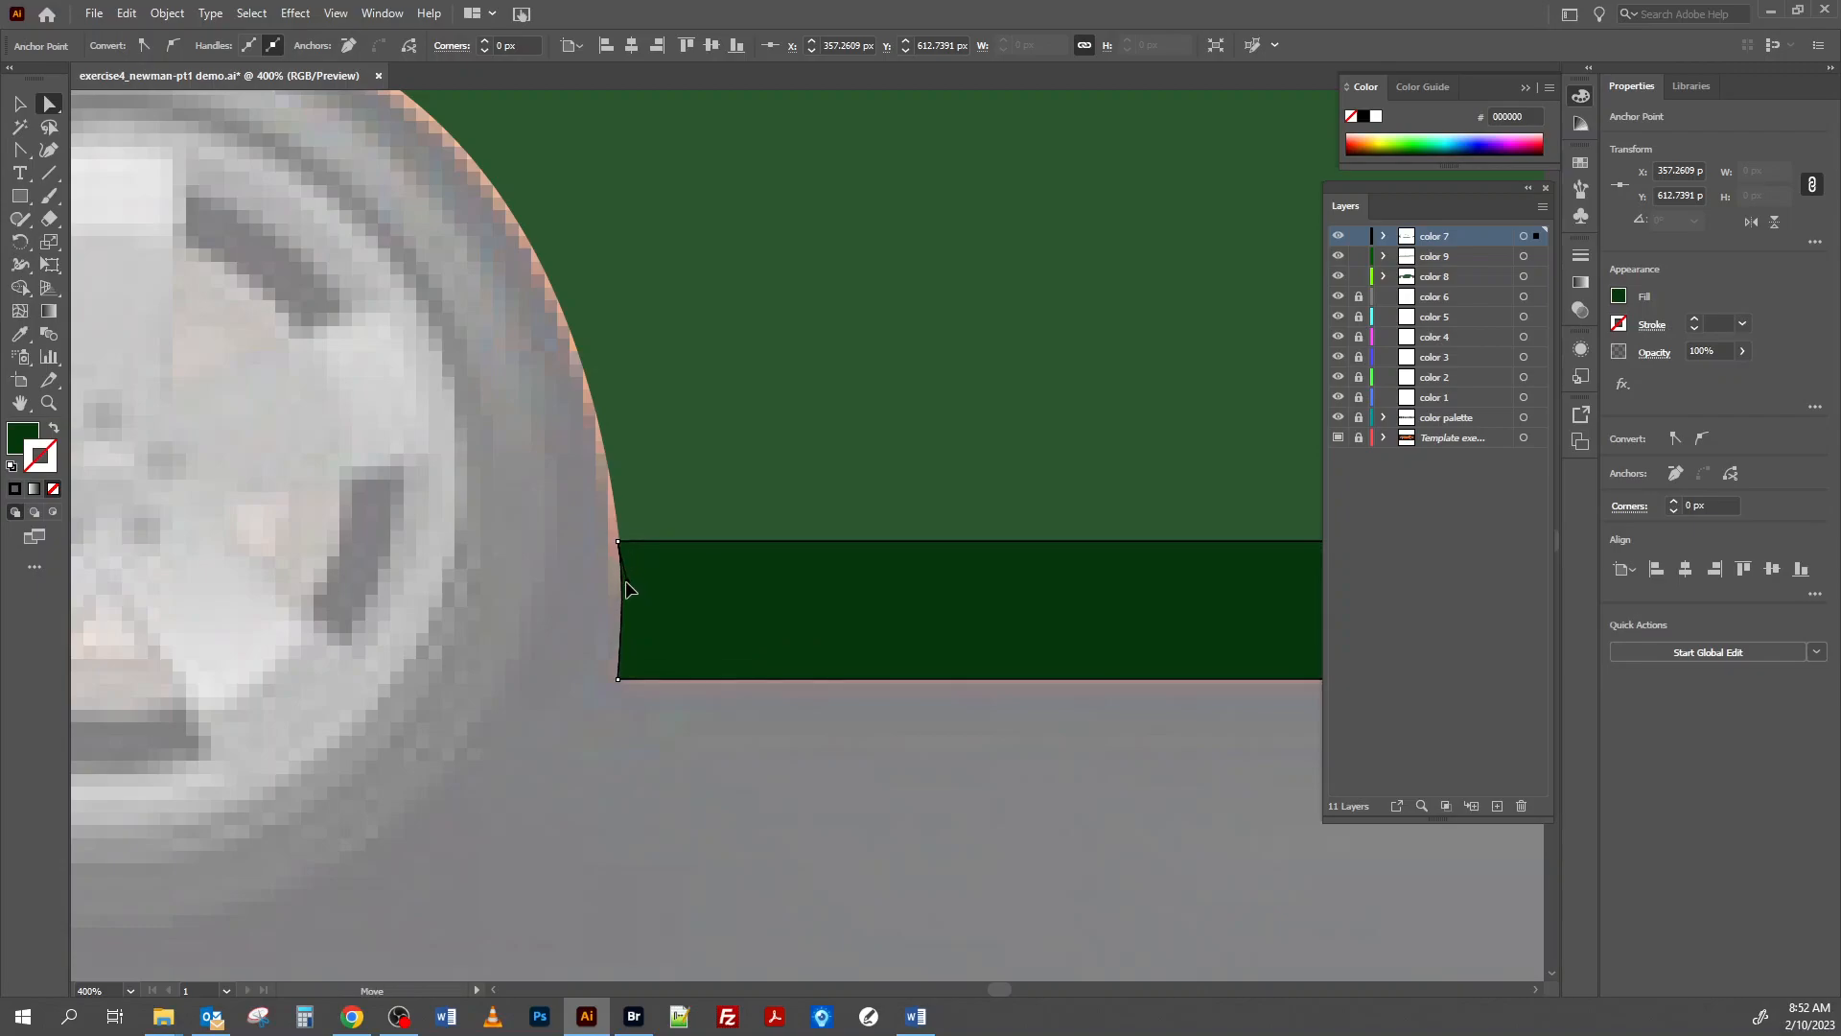
Move the sill shadow's upper rear corner onto the rear wheel arch and curve its rear edge to match the arch.
{"action": "key", "text": "space"}
{"action": "left_click_drag", "start_coordinate": [1043, 513], "coordinate": [407, 553]}
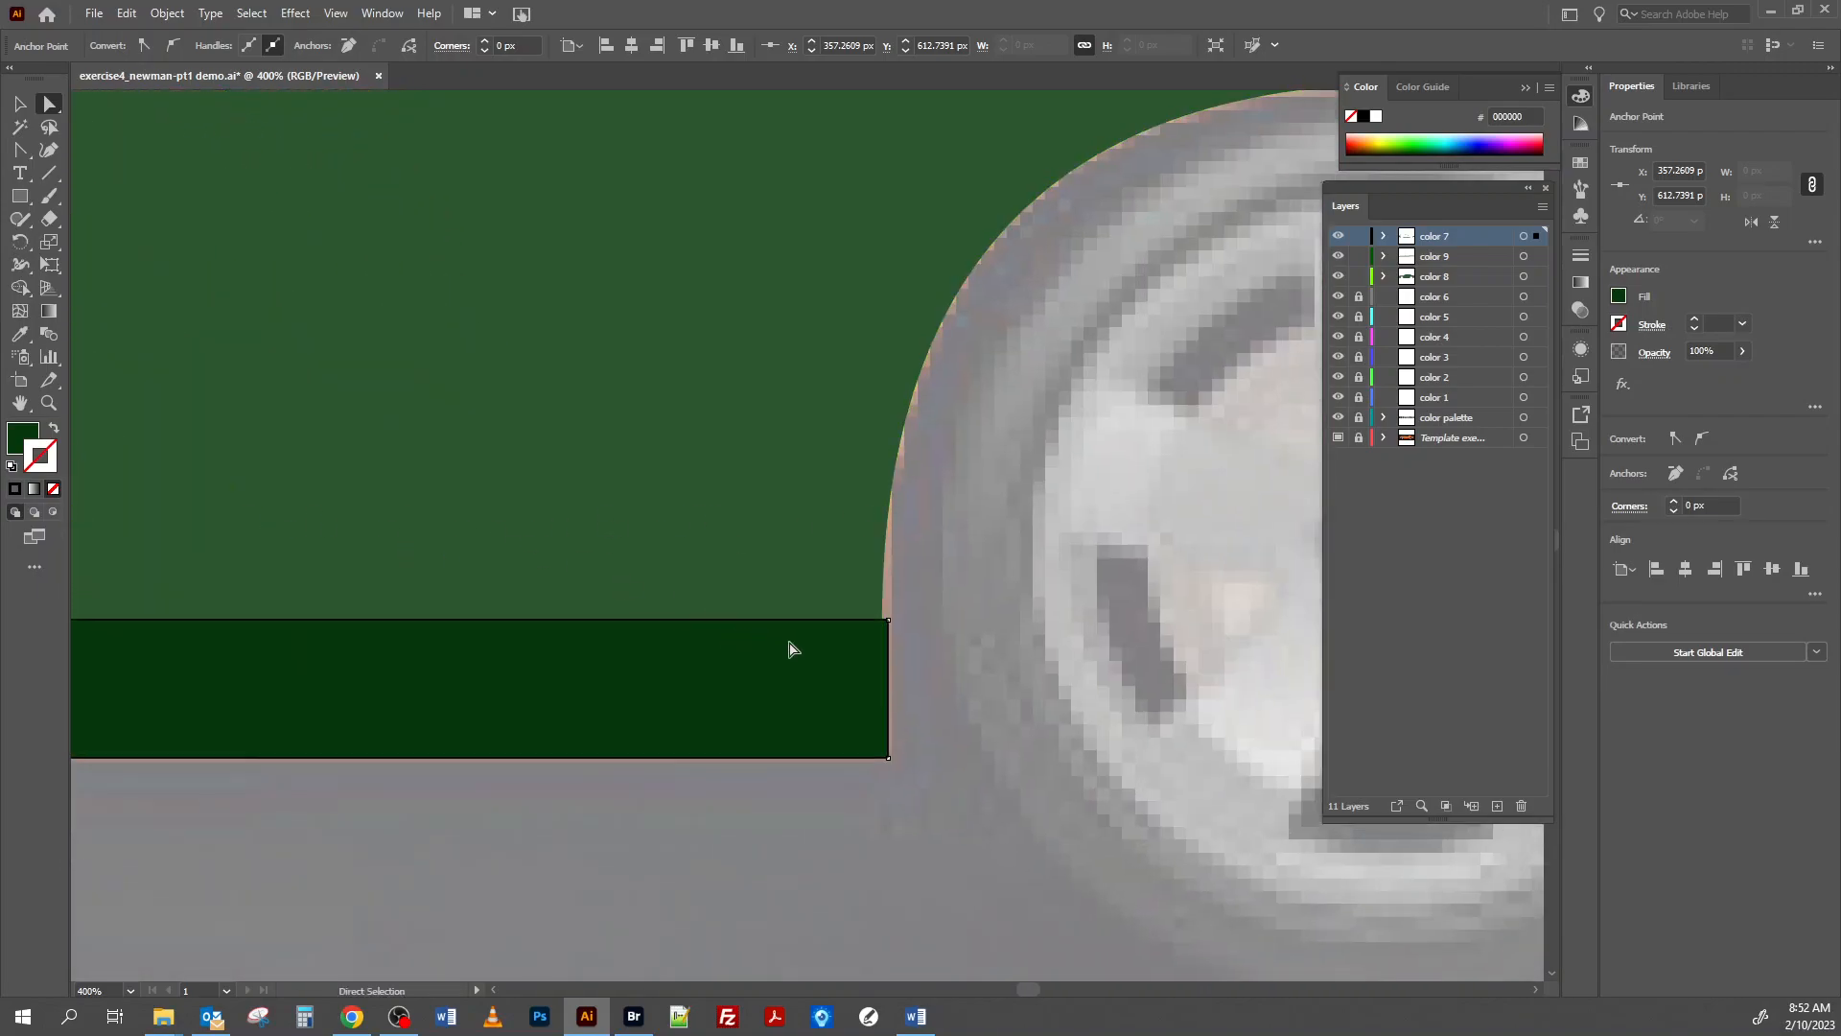
{"action": "left_click_drag", "start_coordinate": [889, 621], "coordinate": [882, 622]}
{"action": "left_click_drag", "start_coordinate": [889, 692], "coordinate": [881, 690]}
Align the rear bumper shadow's two front corners with the wheel arch and its upper rear corner with the body outline.
{"action": "left_click_drag", "start_coordinate": [1084, 473], "coordinate": [193, 527]}
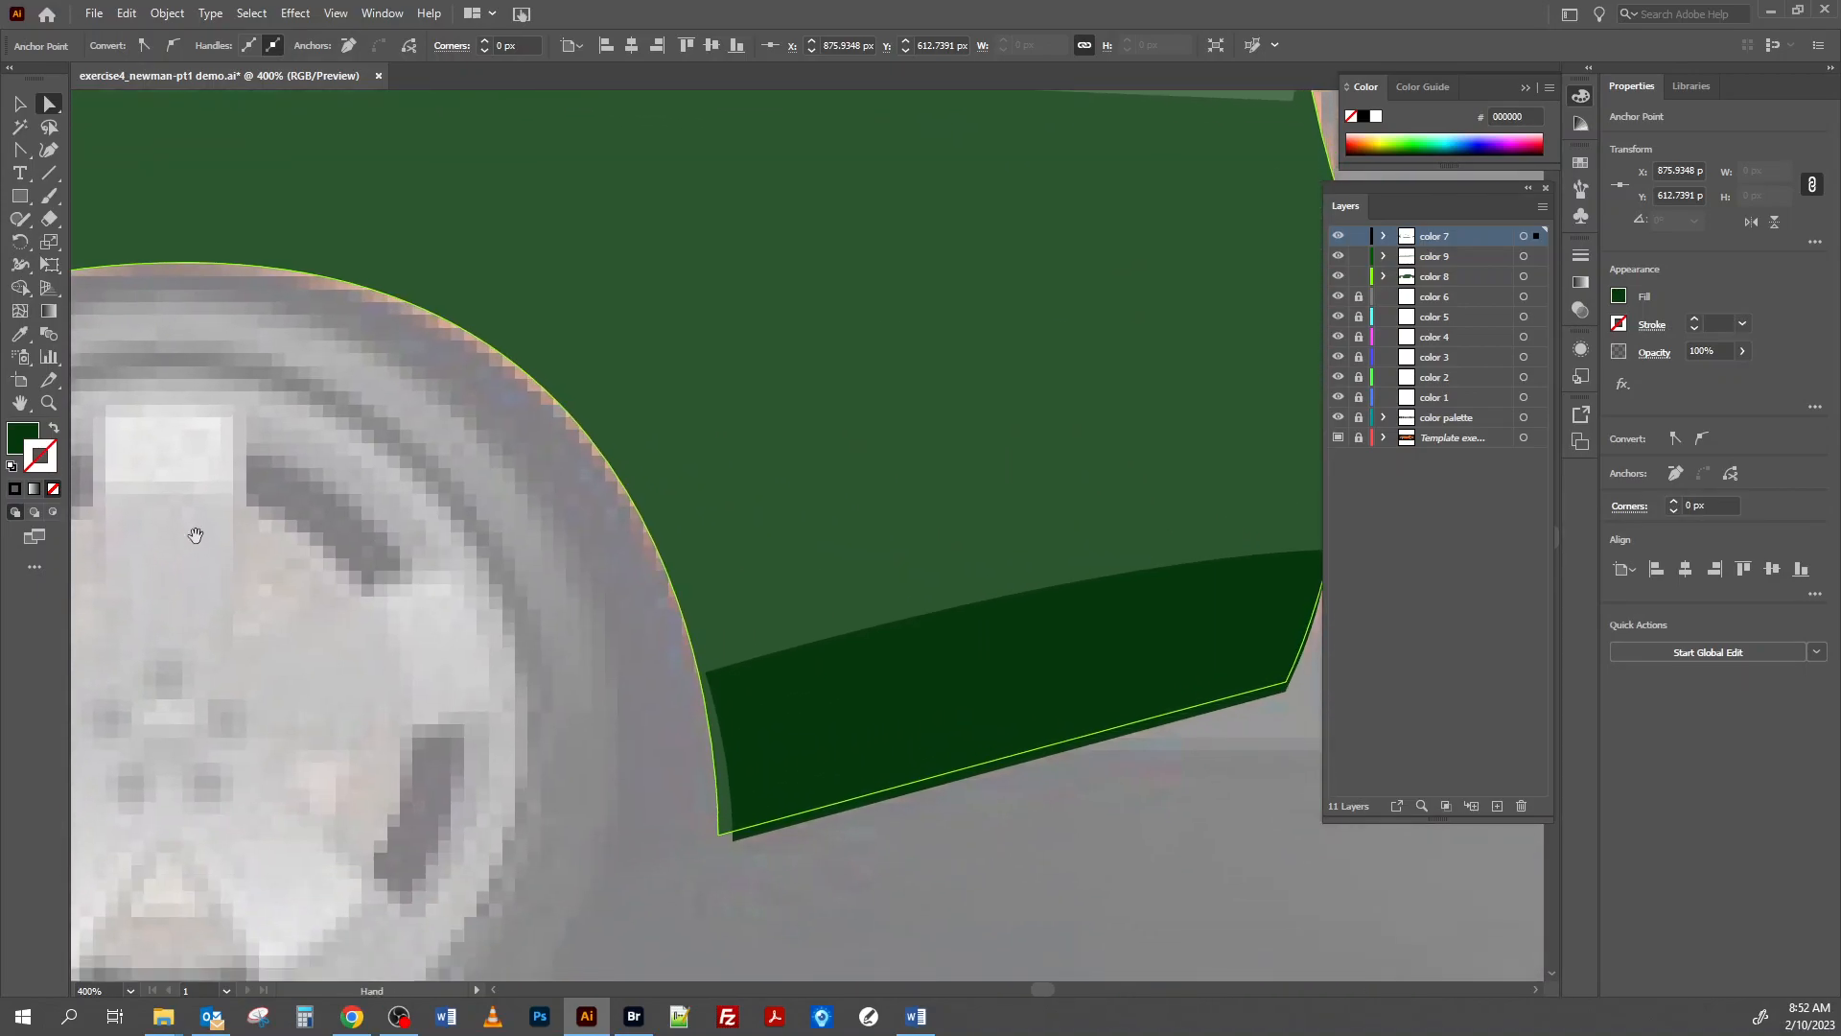
{"action": "left_click_drag", "start_coordinate": [732, 841], "coordinate": [718, 834]}
{"action": "left_click_drag", "start_coordinate": [707, 673], "coordinate": [699, 673]}
{"action": "scroll", "coordinate": [1118, 715], "scroll_direction": "up", "scroll_amount": 3}
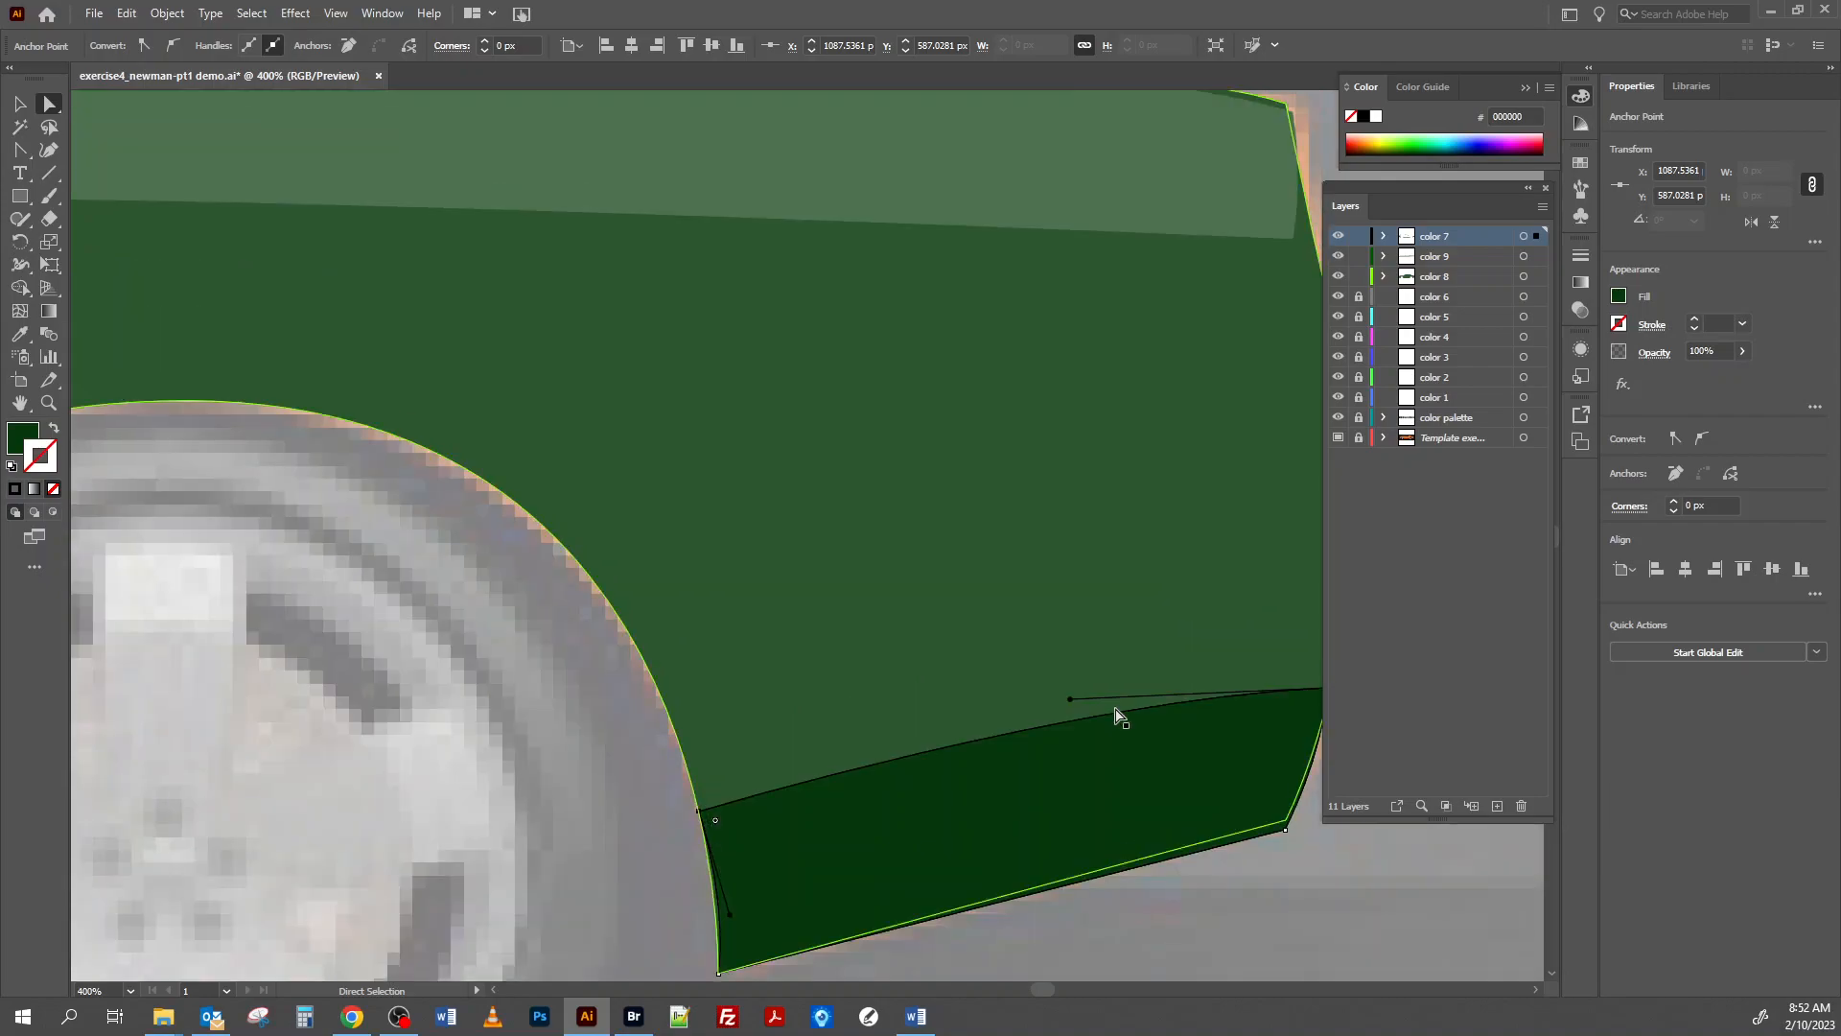
{"action": "left_click_drag", "start_coordinate": [1133, 604], "coordinate": [806, 633]}
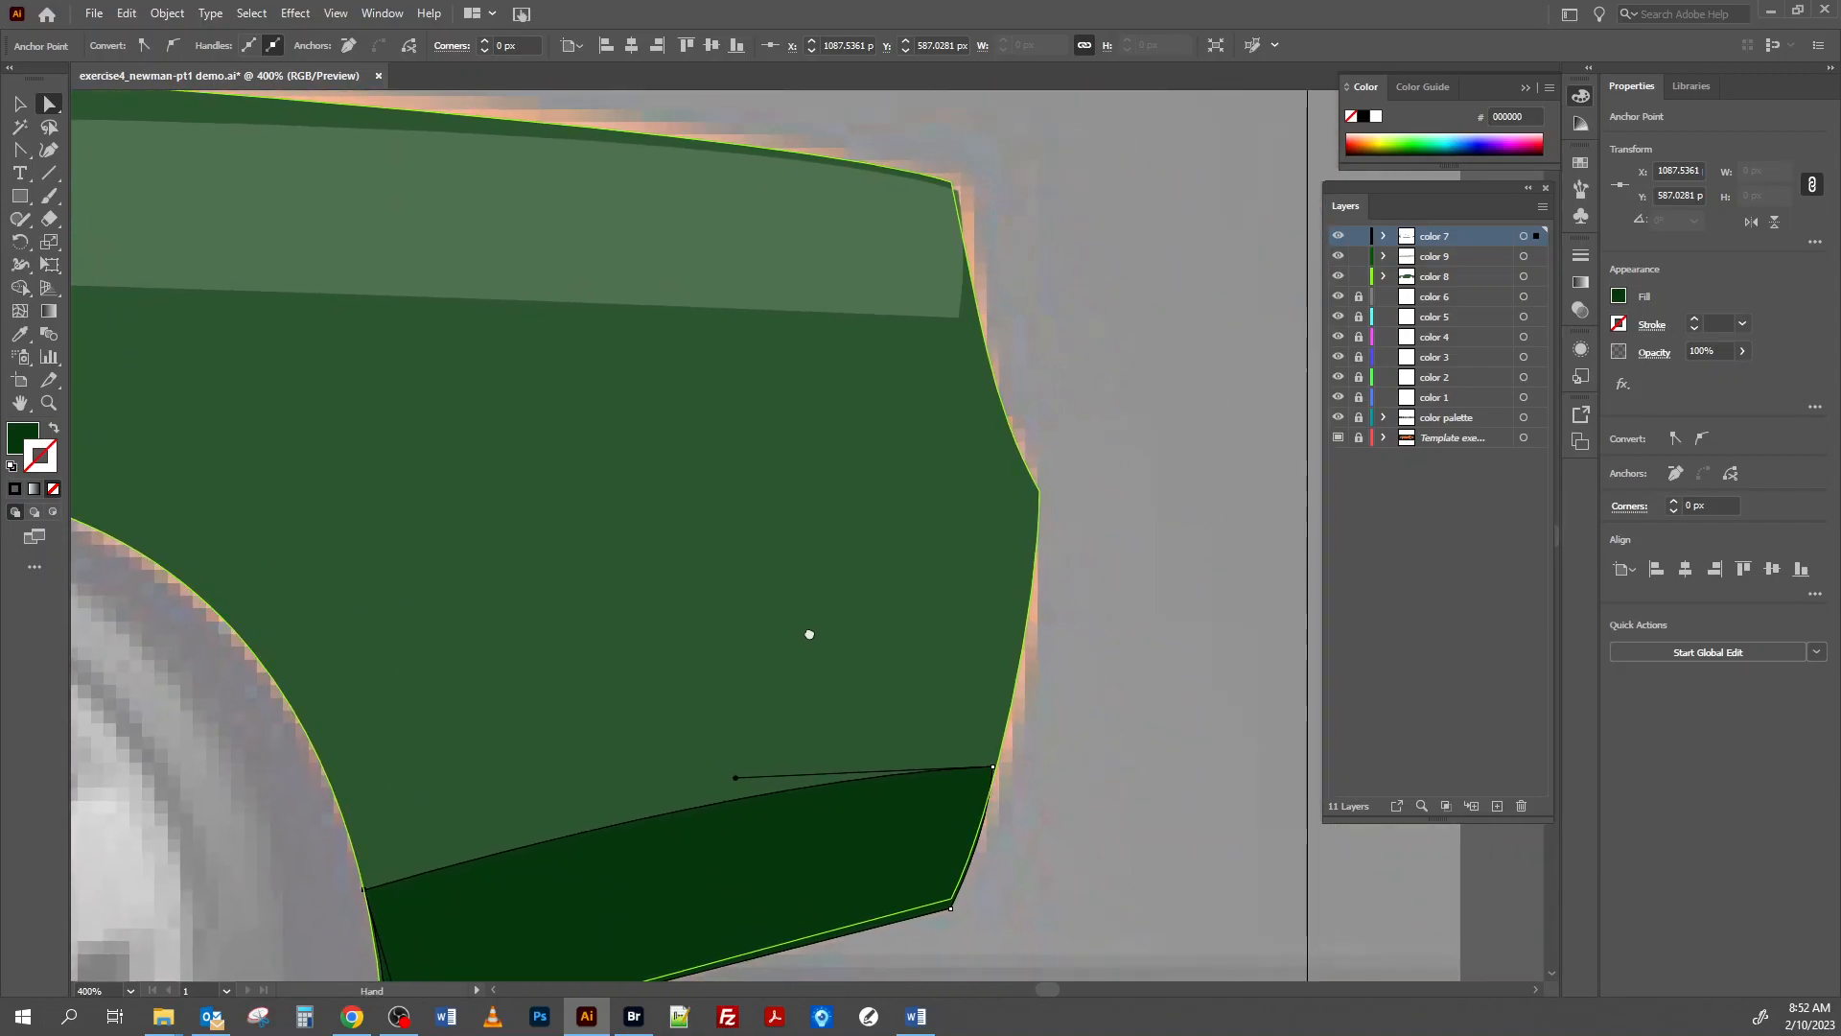
{"action": "left_click", "coordinate": [993, 769]}
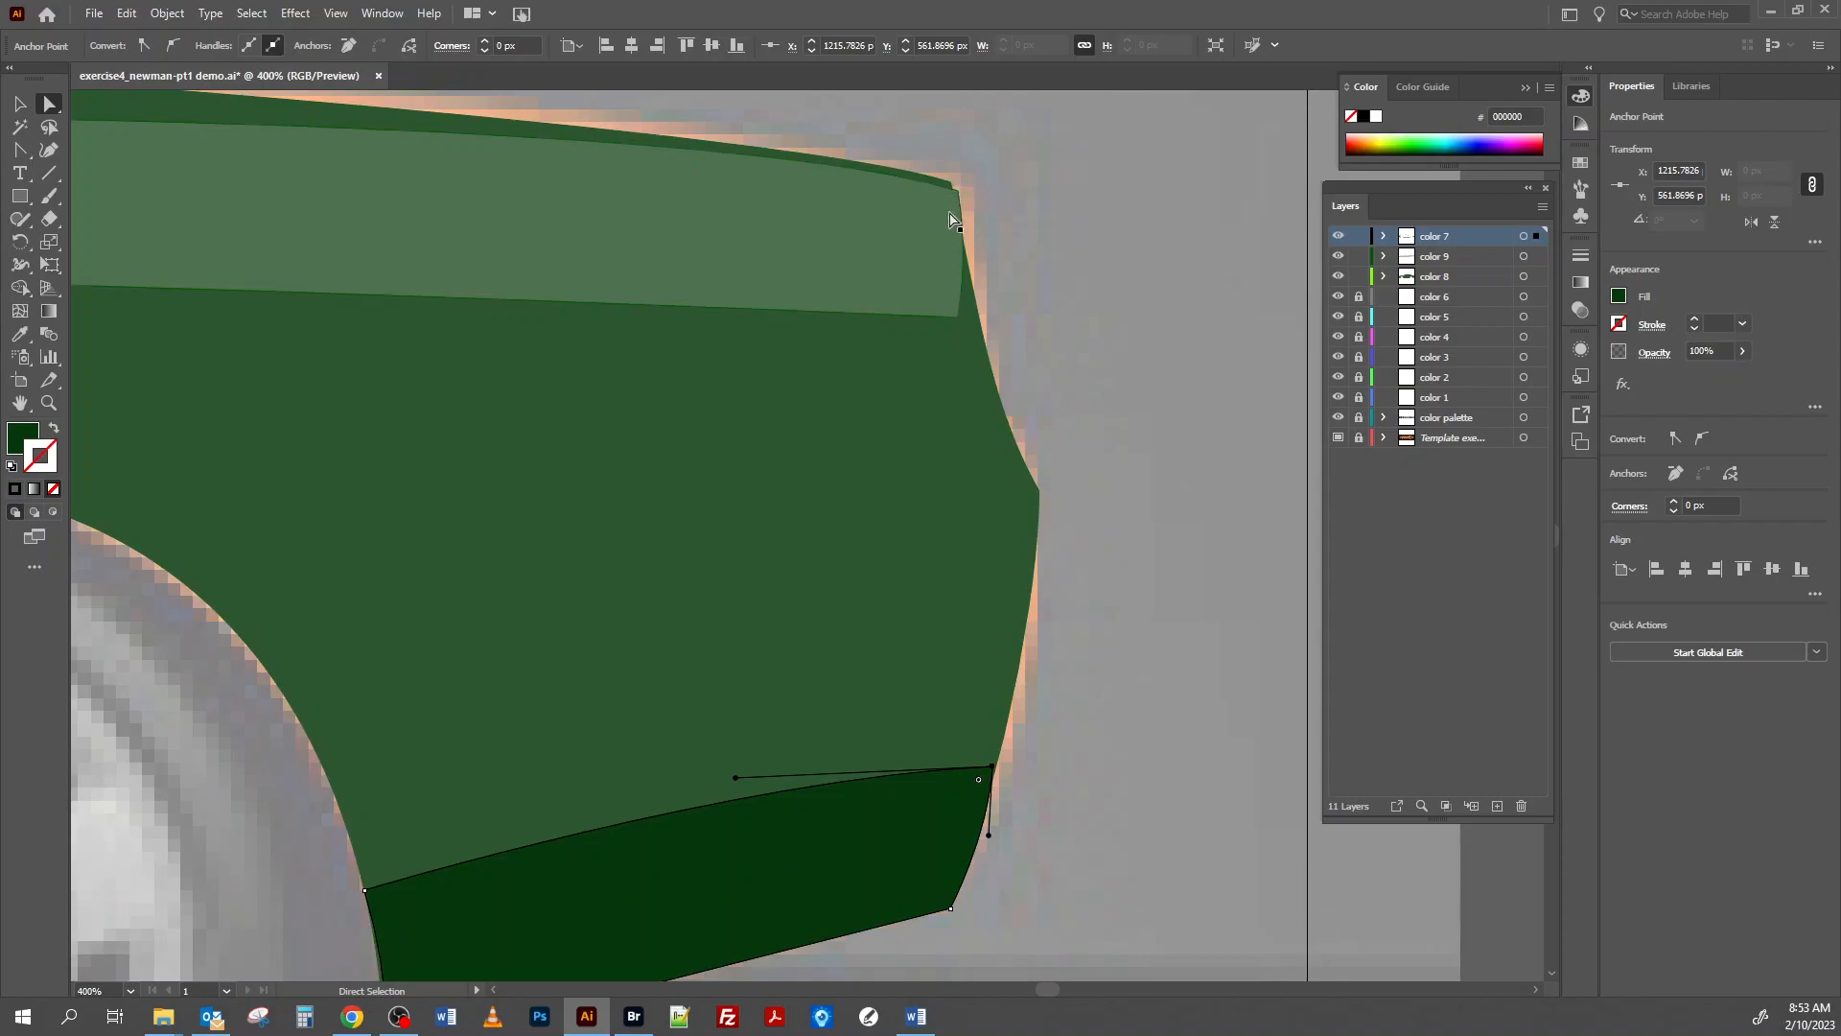
Move the side highlight's lower rear corner onto the body outline and adjust its rear end to follow the car's tail.
{"action": "left_click", "coordinate": [960, 324]}
{"action": "left_click_drag", "start_coordinate": [960, 324], "coordinate": [976, 324]}
{"action": "left_click_drag", "start_coordinate": [961, 198], "coordinate": [963, 256]}
{"action": "scroll", "coordinate": [723, 320], "scroll_direction": "up", "scroll_amount": 4}
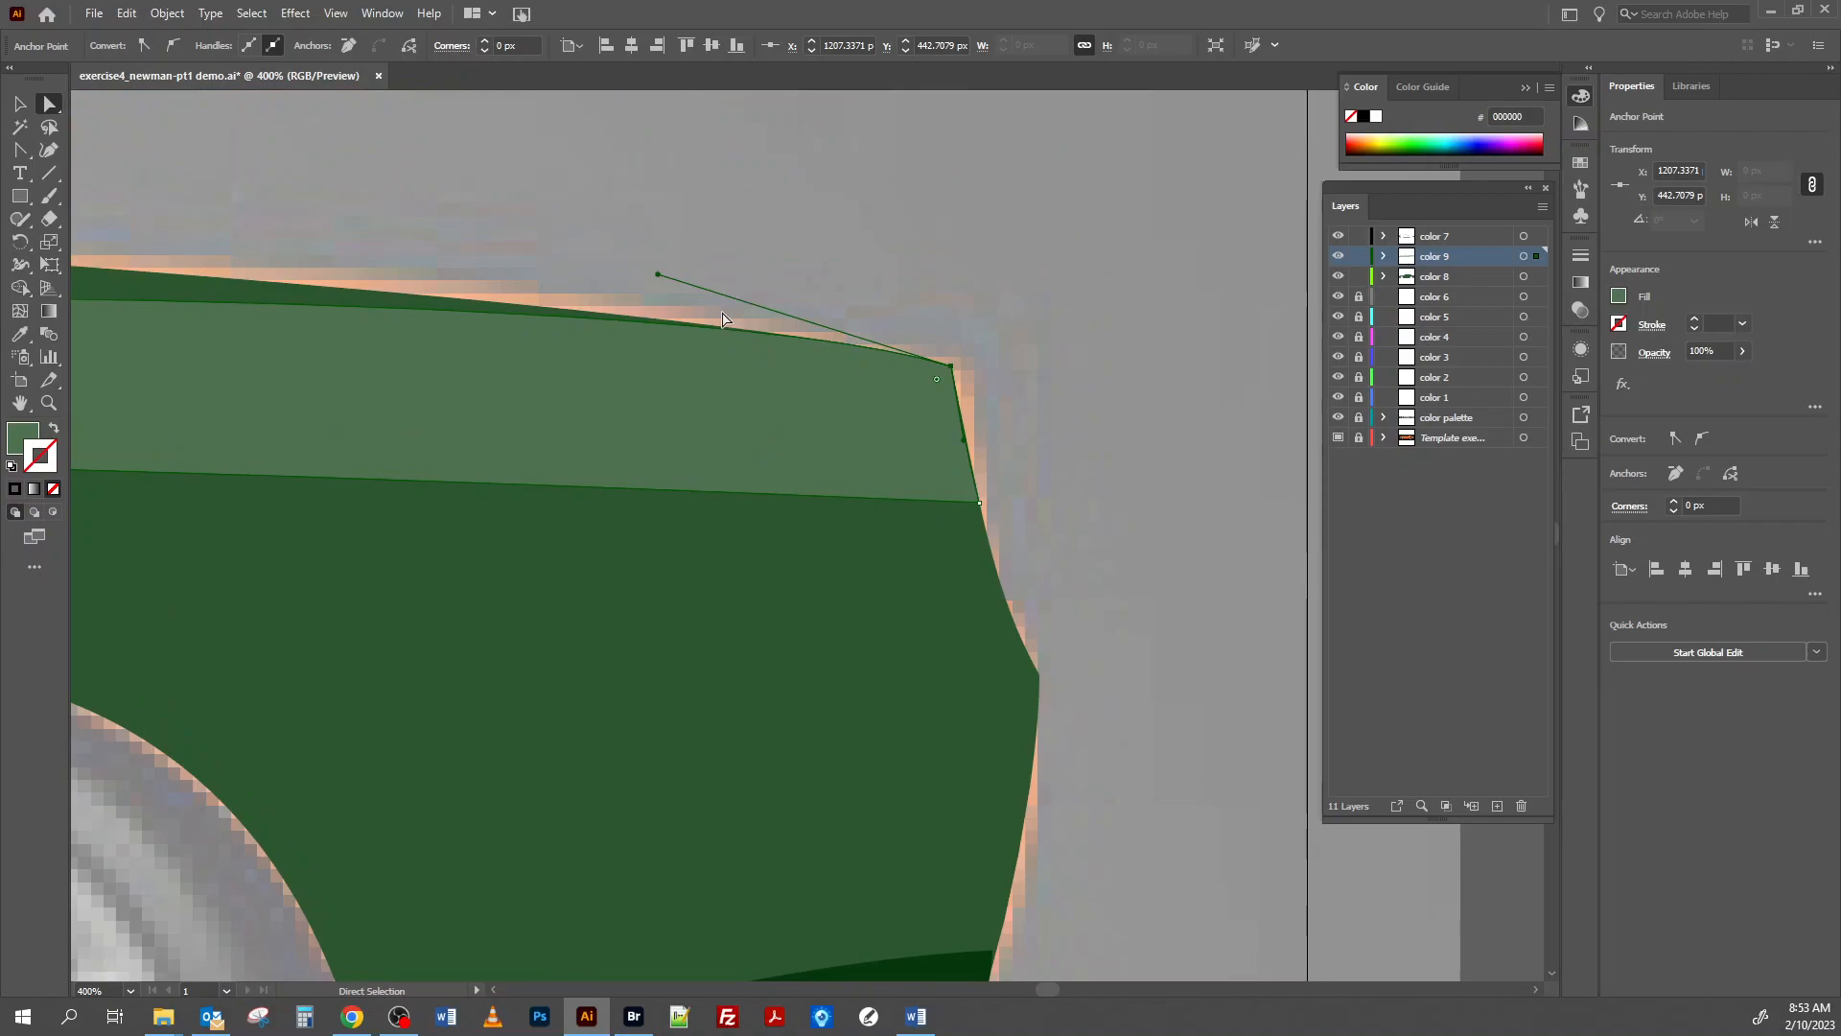
Adjust the mirror shadow's two upper corners and top curve to meet the mirror highlight, and leave the shape.
{"action": "left_click_drag", "start_coordinate": [775, 350], "coordinate": [1089, 466]}
{"action": "left_click_drag", "start_coordinate": [451, 455], "coordinate": [889, 562]}
{"action": "mouse_move", "coordinate": [454, 524]}
{"action": "left_mouse_down"}
{"action": "mouse_move", "coordinate": [802, 591]}
{"action": "mouse_move", "coordinate": [1085, 707]}
{"action": "mouse_move", "coordinate": [831, 357]}
{"action": "left_mouse_up"}
{"action": "left_click_drag", "start_coordinate": [680, 526], "coordinate": [889, 397]}
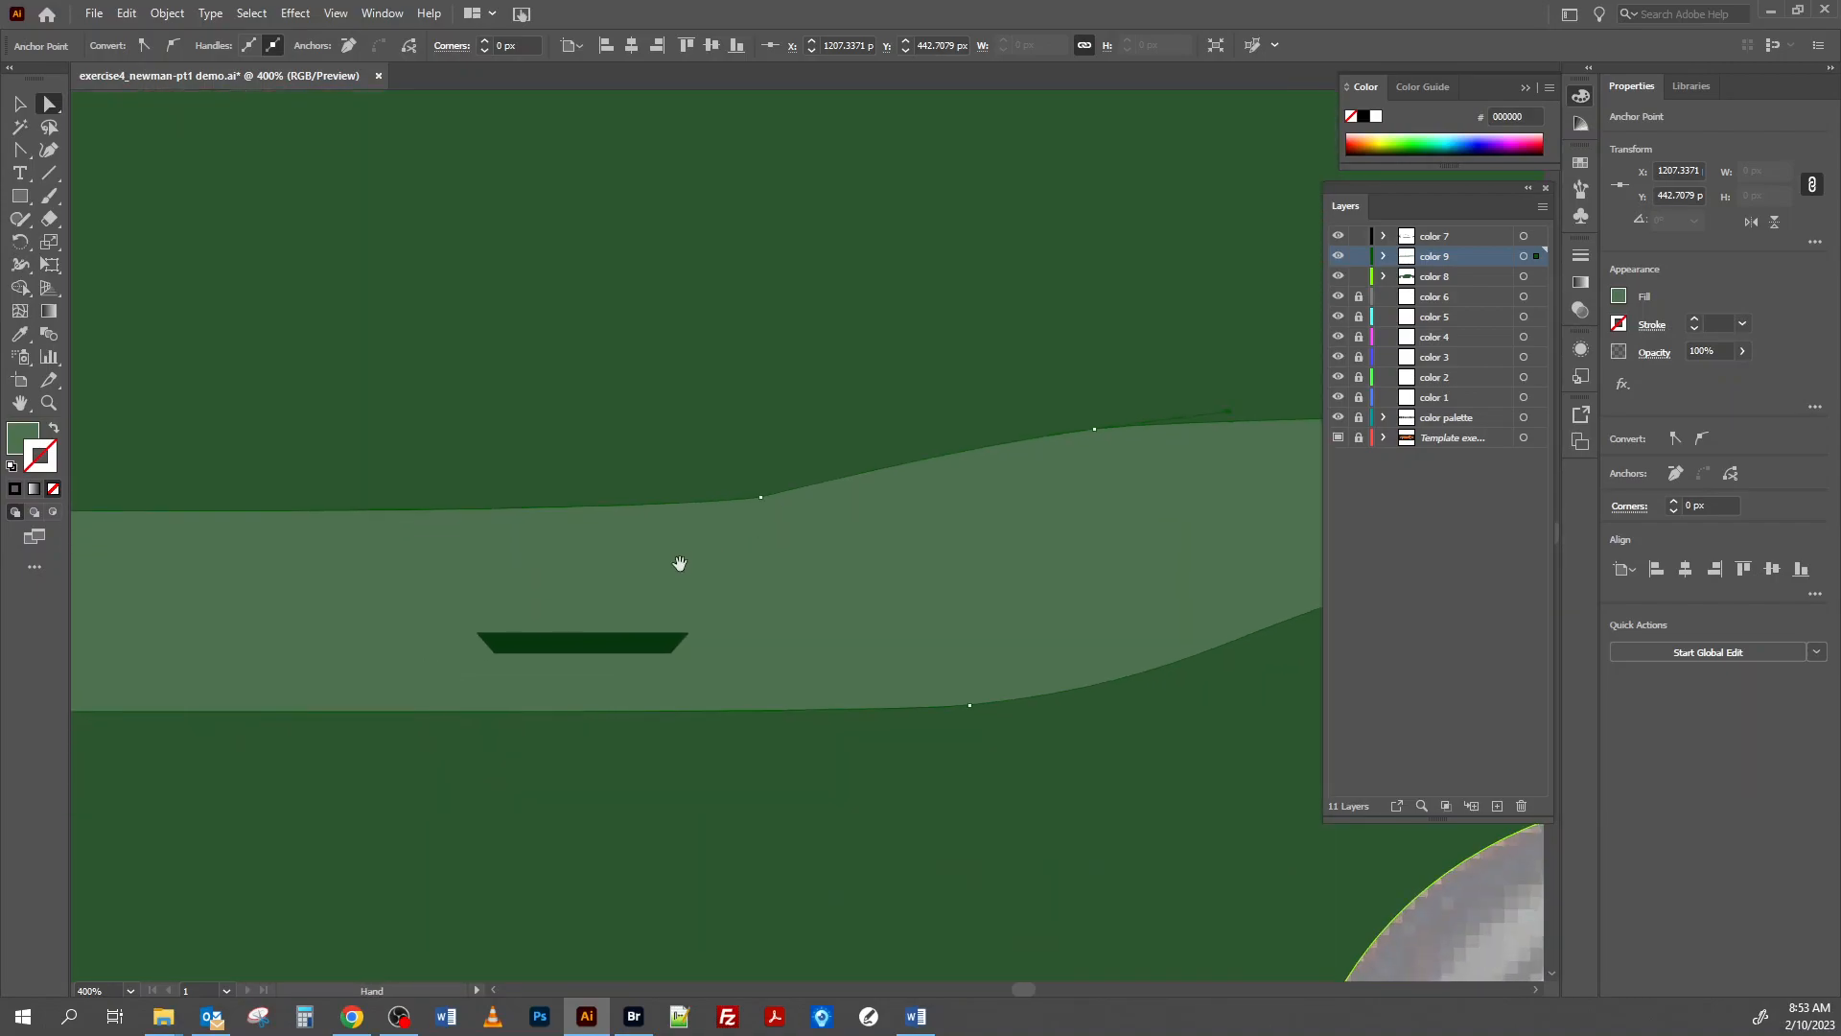
{"action": "left_click_drag", "start_coordinate": [685, 562], "coordinate": [986, 367]}
{"action": "left_click_drag", "start_coordinate": [613, 423], "coordinate": [889, 657]}
{"action": "left_click_drag", "start_coordinate": [522, 546], "coordinate": [892, 526]}
{"action": "left_click_drag", "start_coordinate": [450, 464], "coordinate": [449, 461]}
{"action": "left_click_drag", "start_coordinate": [642, 451], "coordinate": [561, 428]}
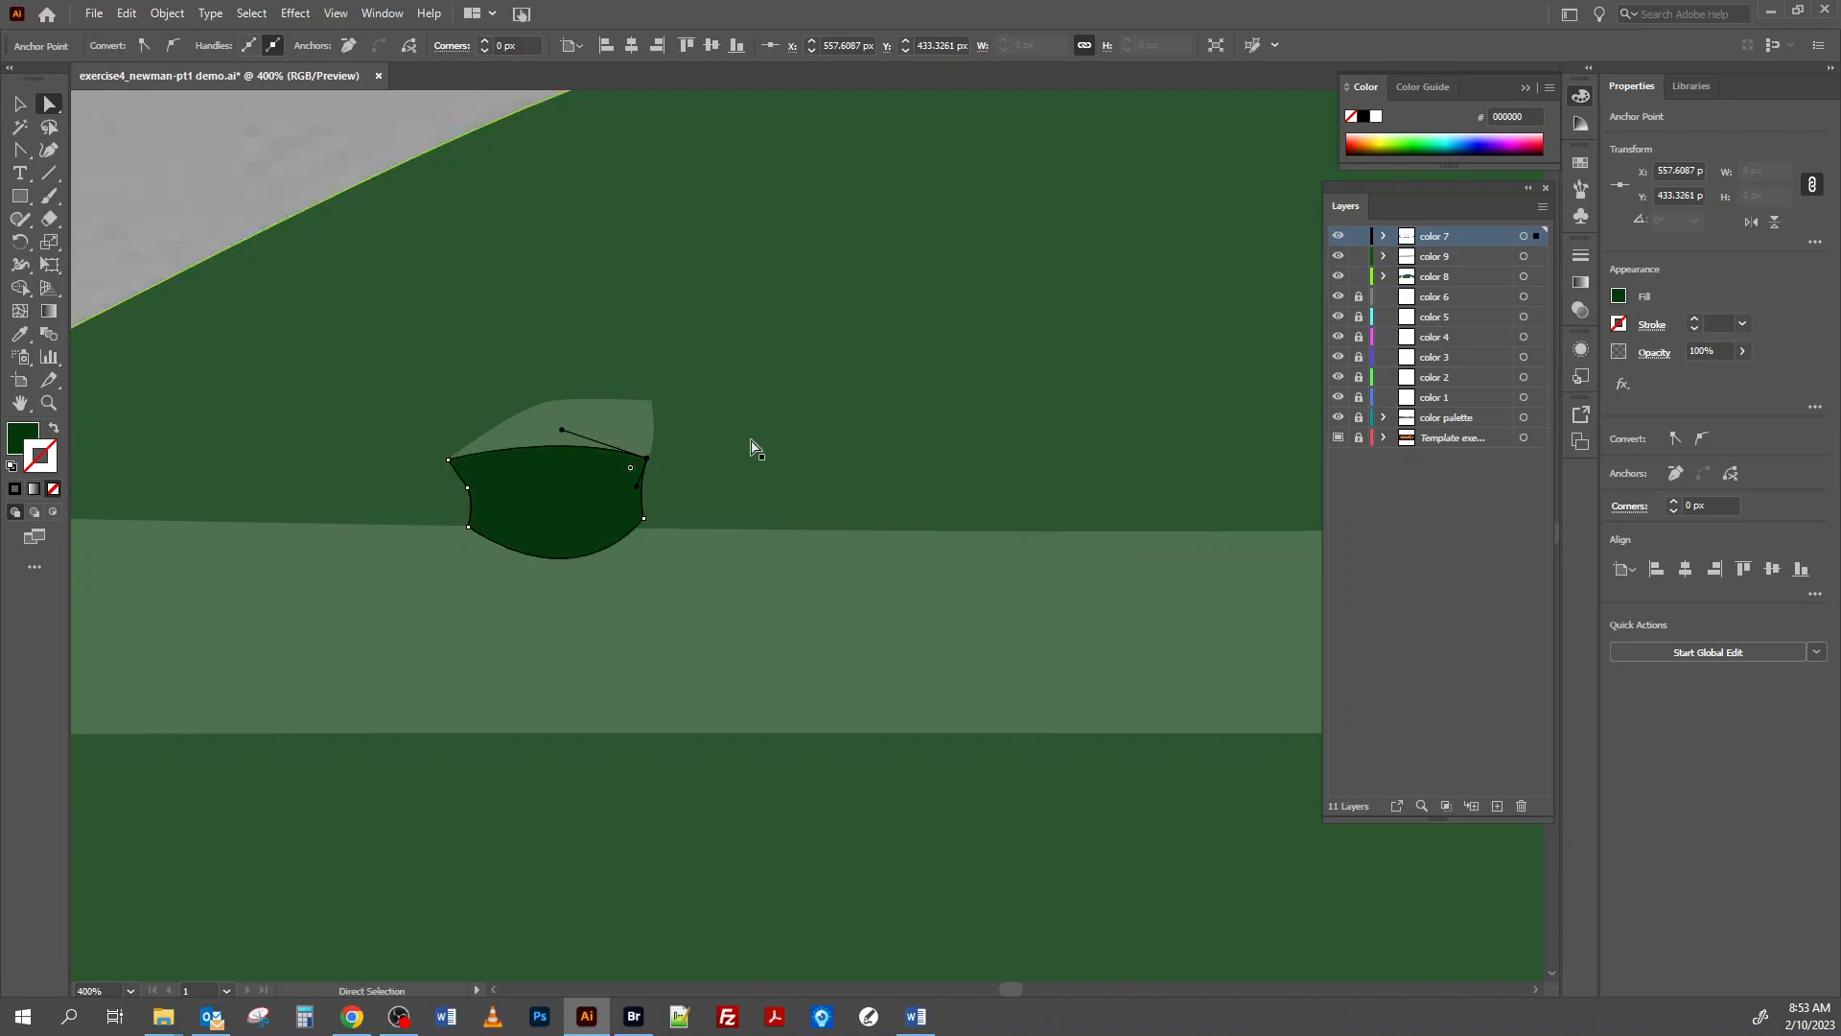
{"action": "left_click", "coordinate": [19, 110]}
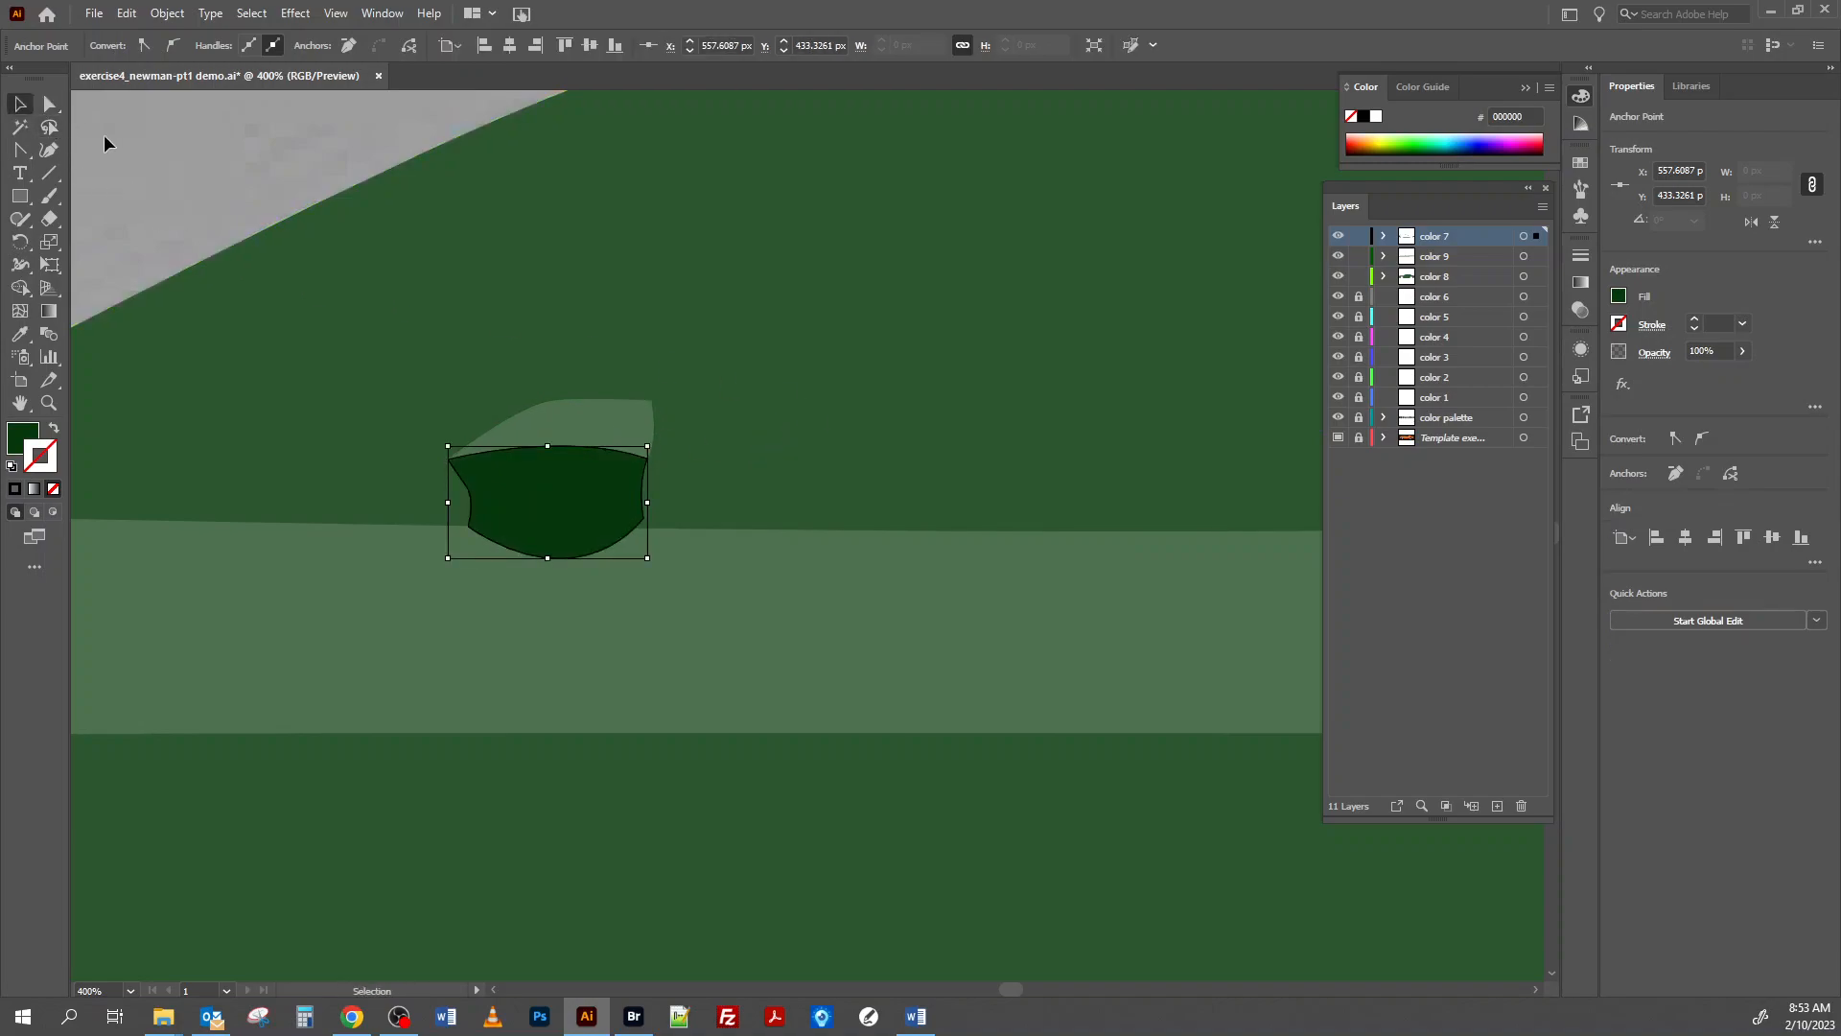
{"action": "left_click", "coordinate": [787, 298]}
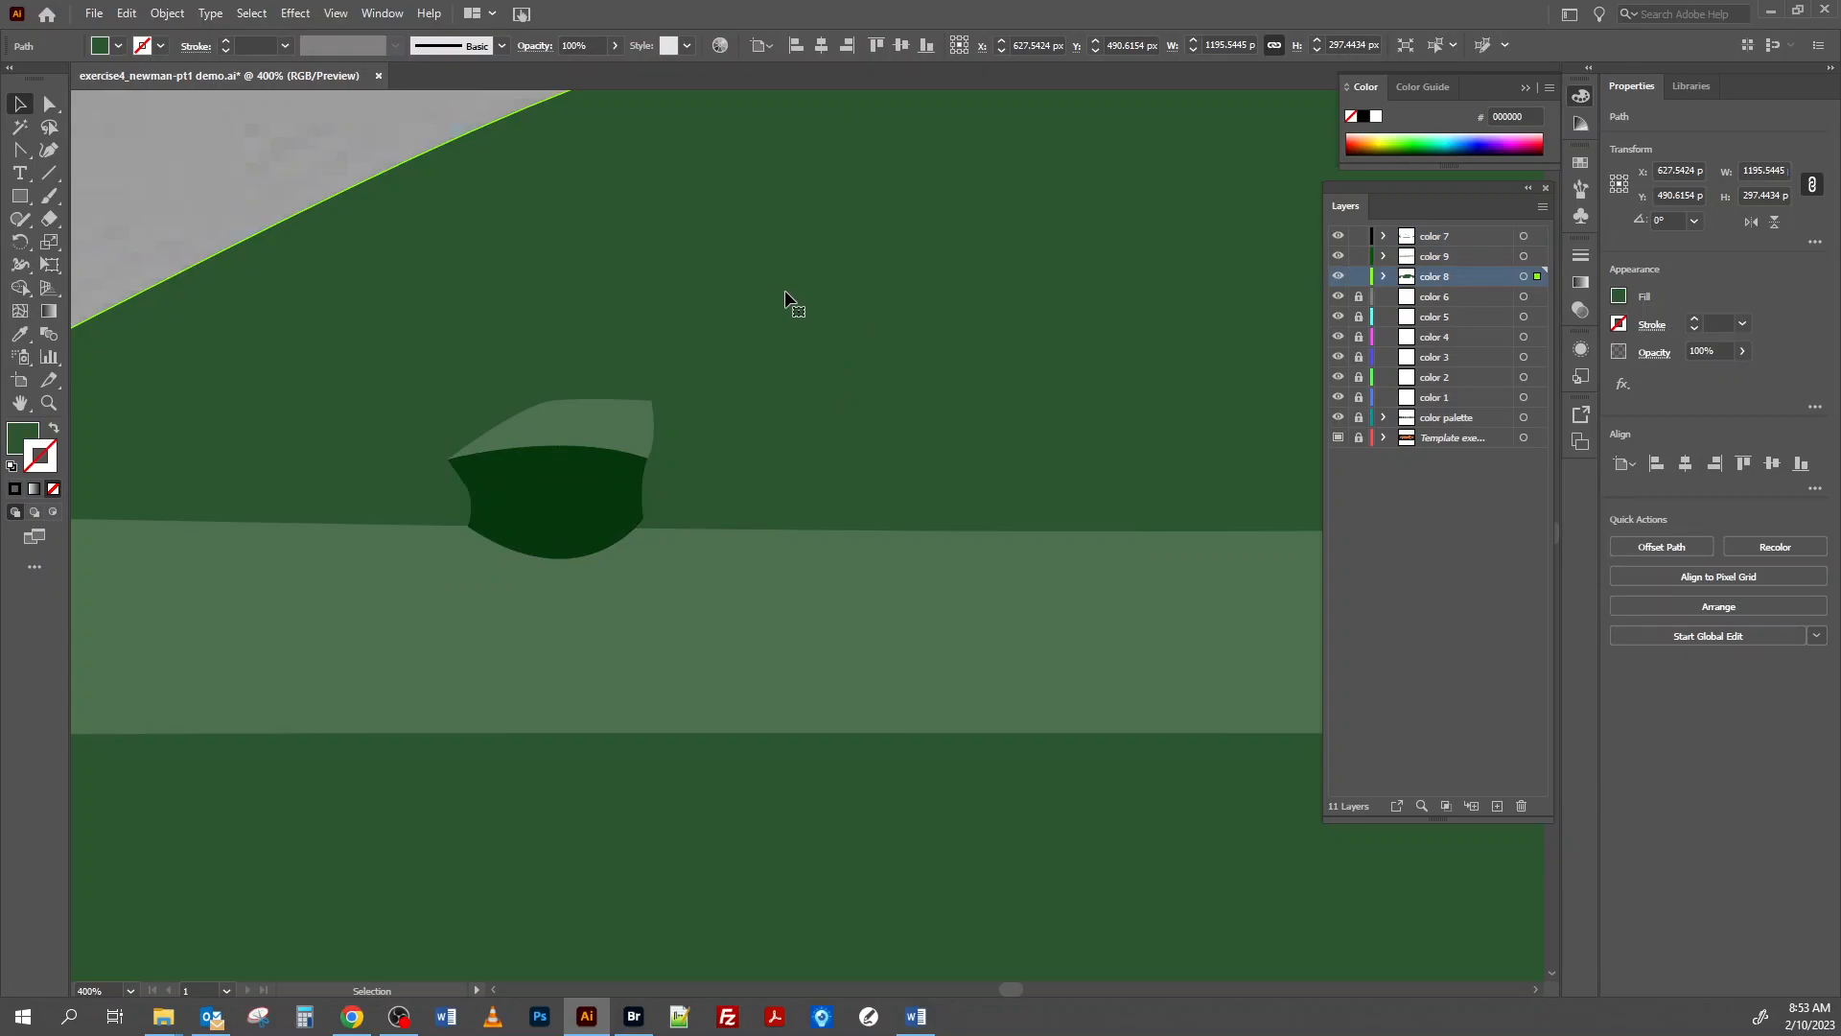
Zoom out to show the whole car on the artboard and deselect the body shape.
{"action": "key", "text": "ctrl+1"}
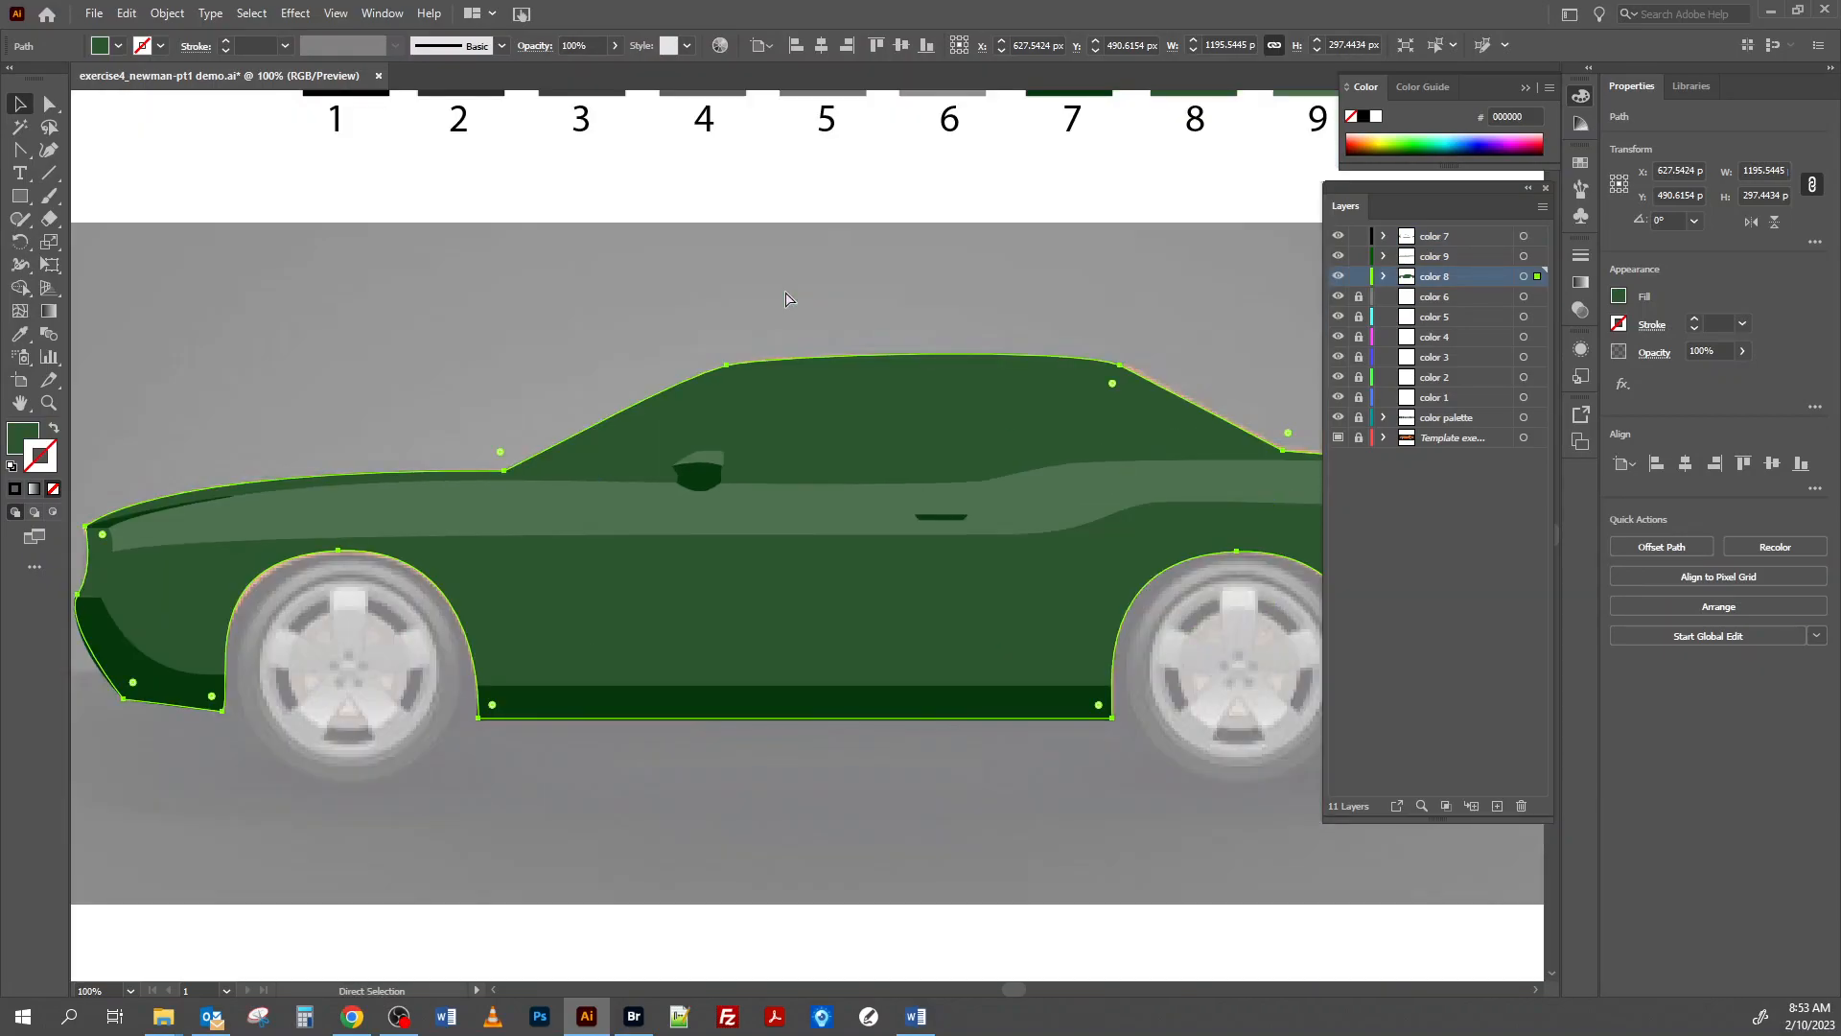
{"action": "key", "text": "ctrl+minus"}
{"action": "key", "text": "v"}
{"action": "left_click", "coordinate": [239, 320]}
{"action": "left_click", "coordinate": [337, 14]}
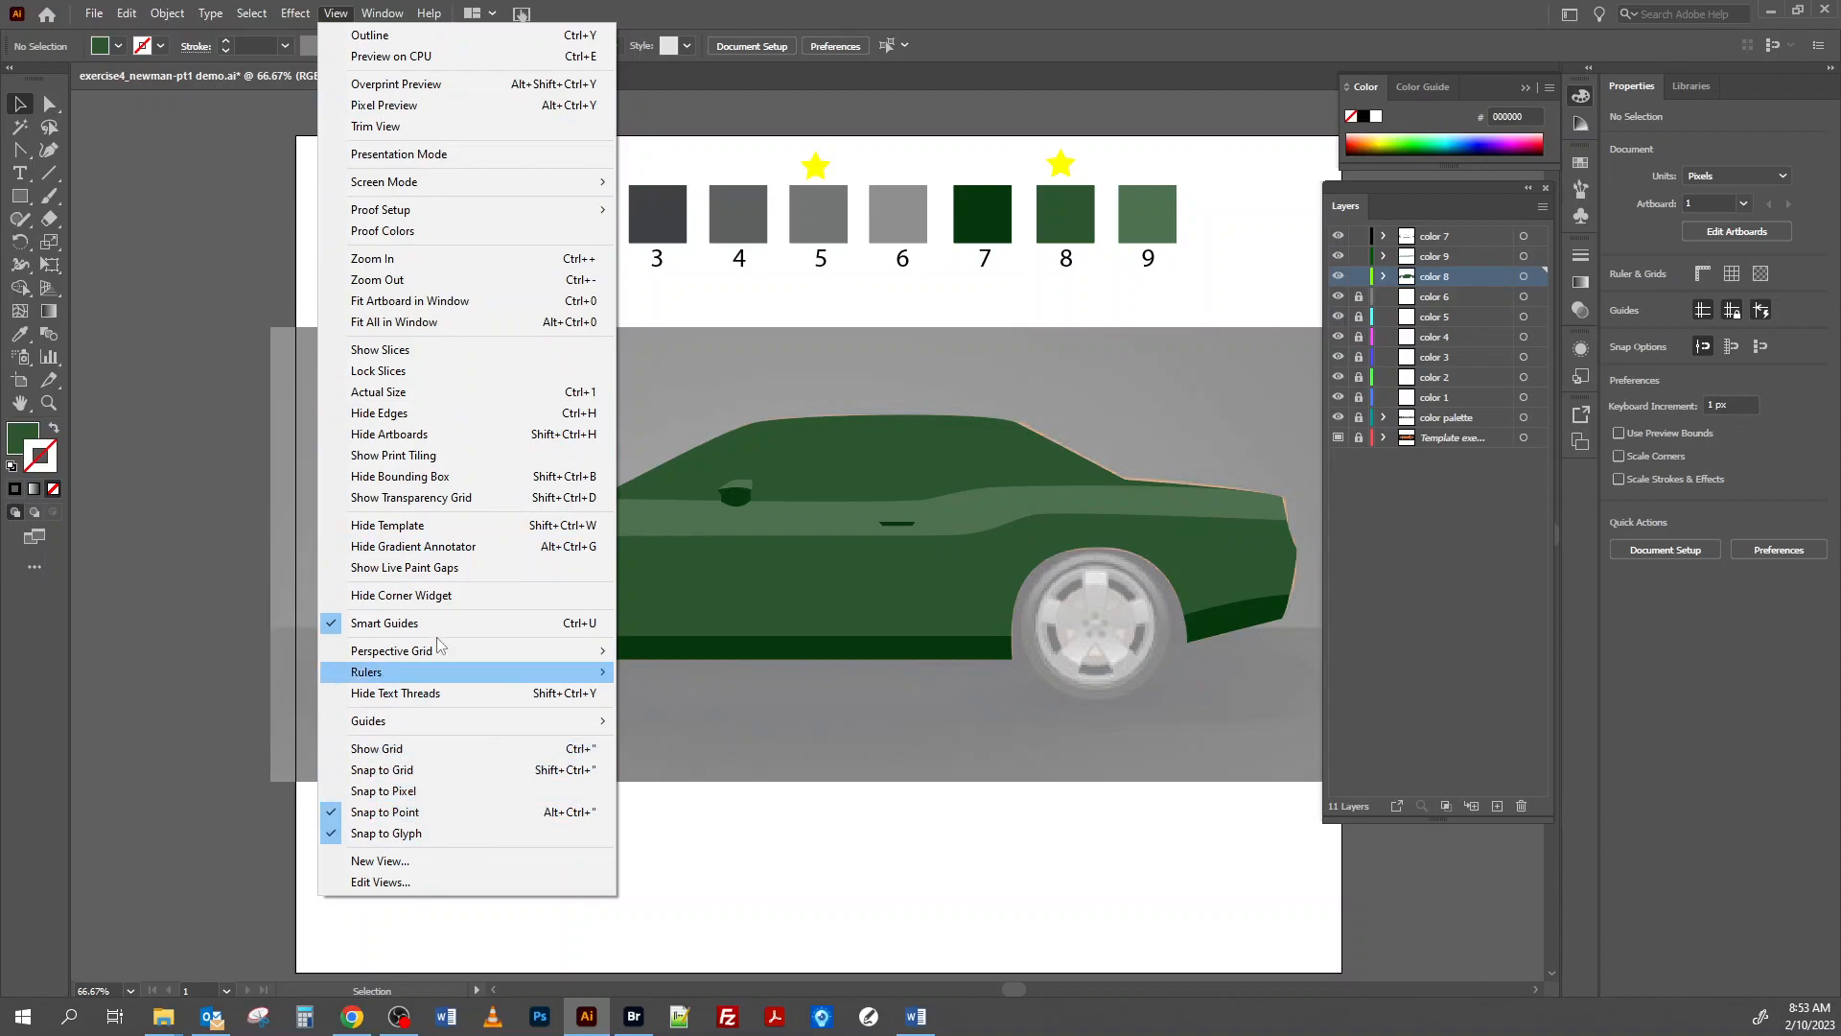
{"action": "left_click", "coordinate": [896, 14]}
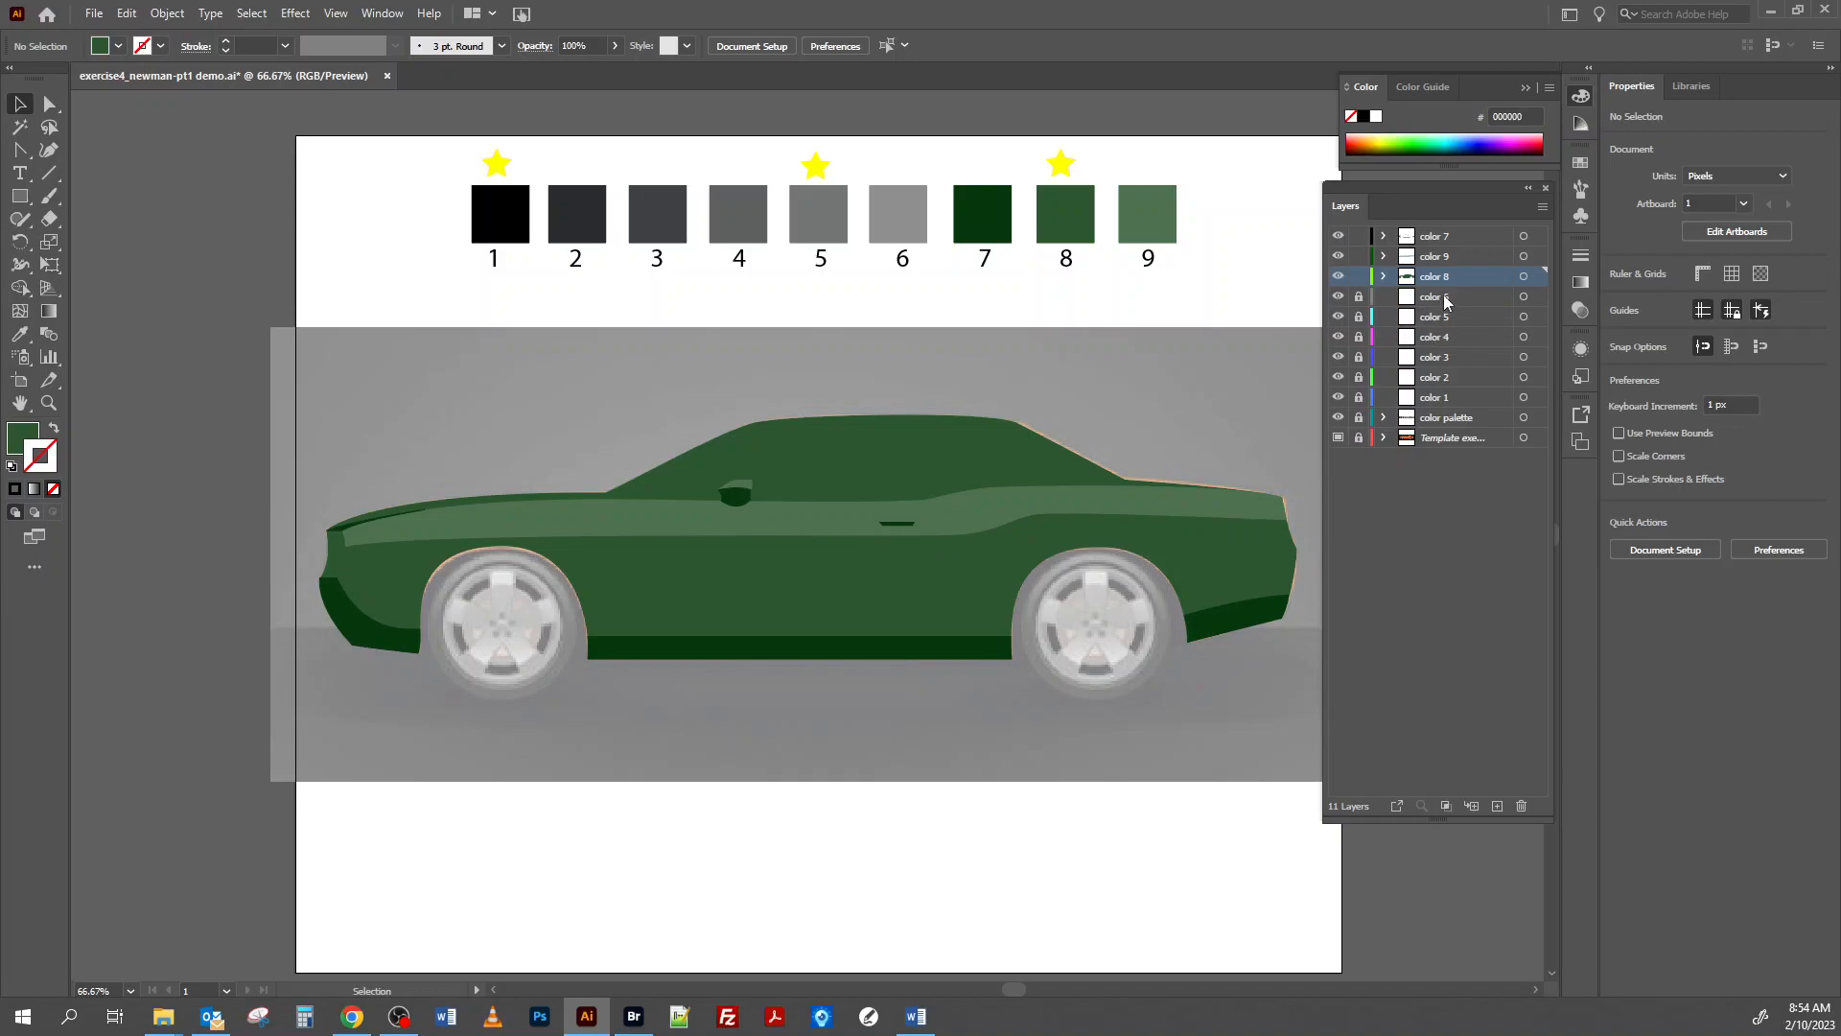
Lock layers color 8, color 9 and color 7, and move layer color 5 below color 4.
{"action": "left_click_drag", "start_coordinate": [1359, 277], "coordinate": [1359, 240]}
{"action": "mouse_move", "coordinate": [1439, 323]}
{"action": "left_mouse_down"}
{"action": "mouse_move", "coordinate": [1433, 340]}
{"action": "mouse_move", "coordinate": [1466, 338]}
{"action": "left_mouse_up"}
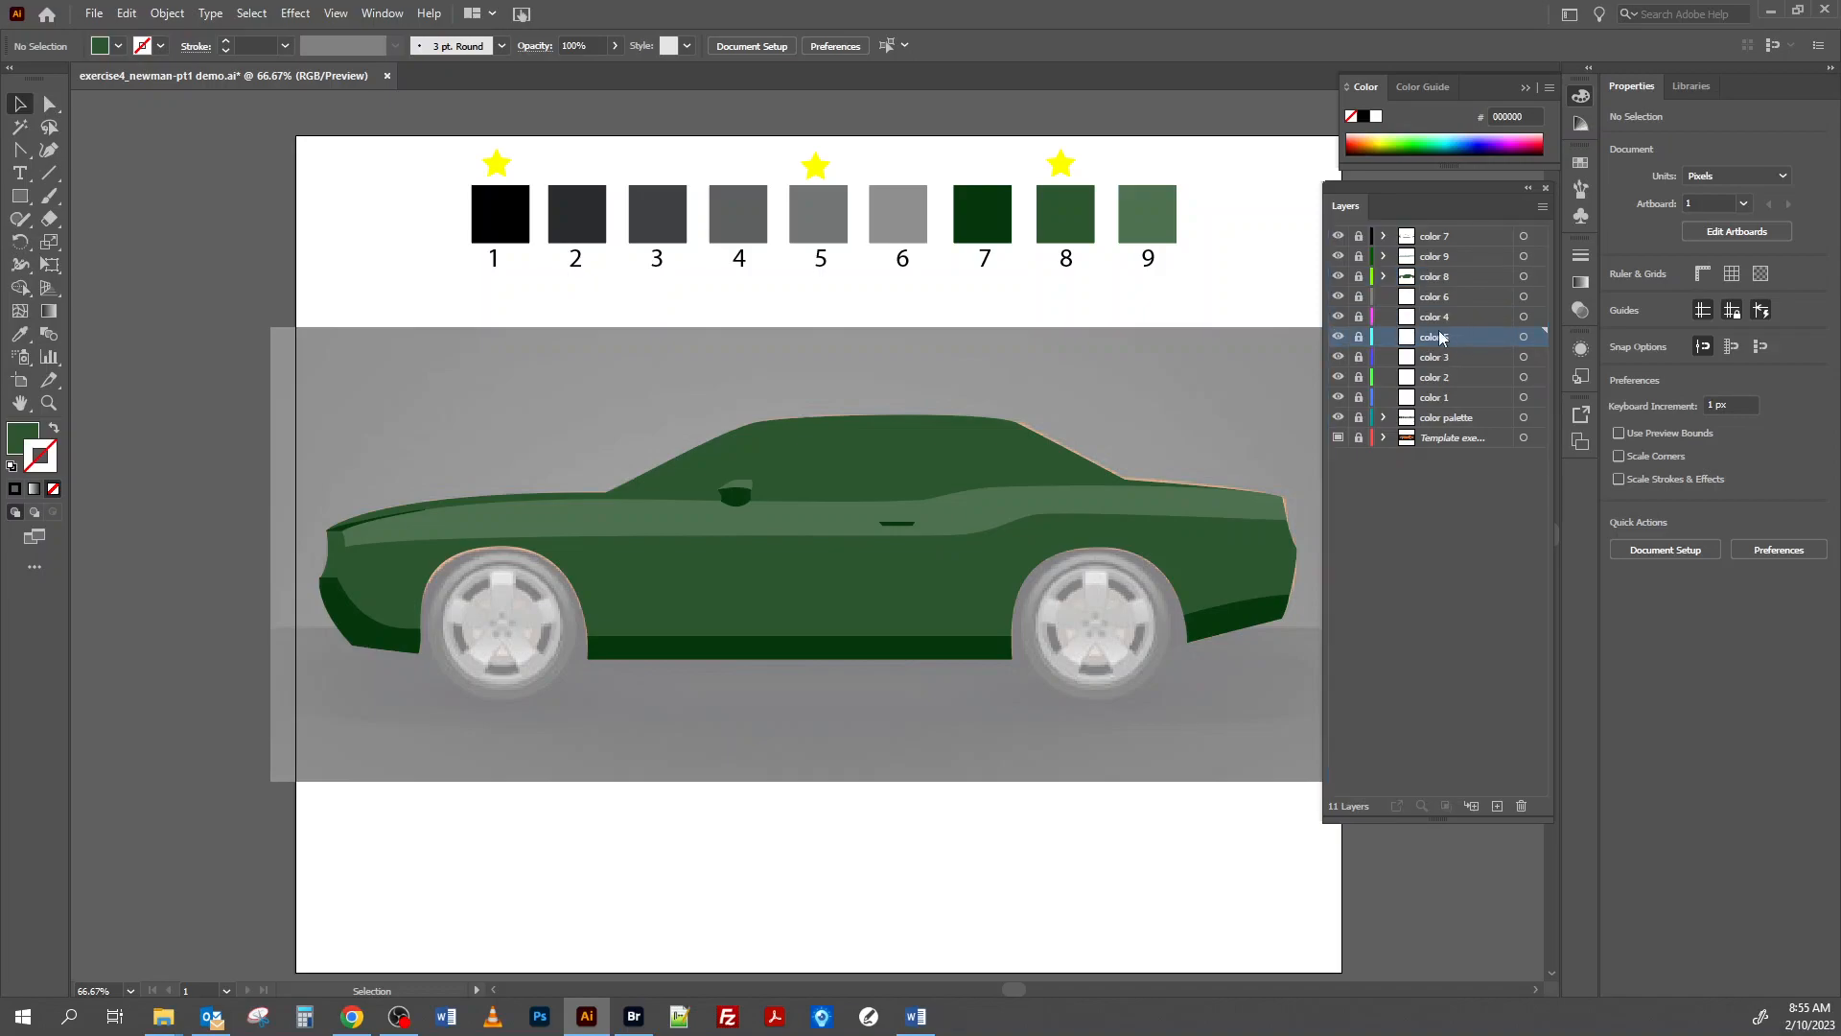